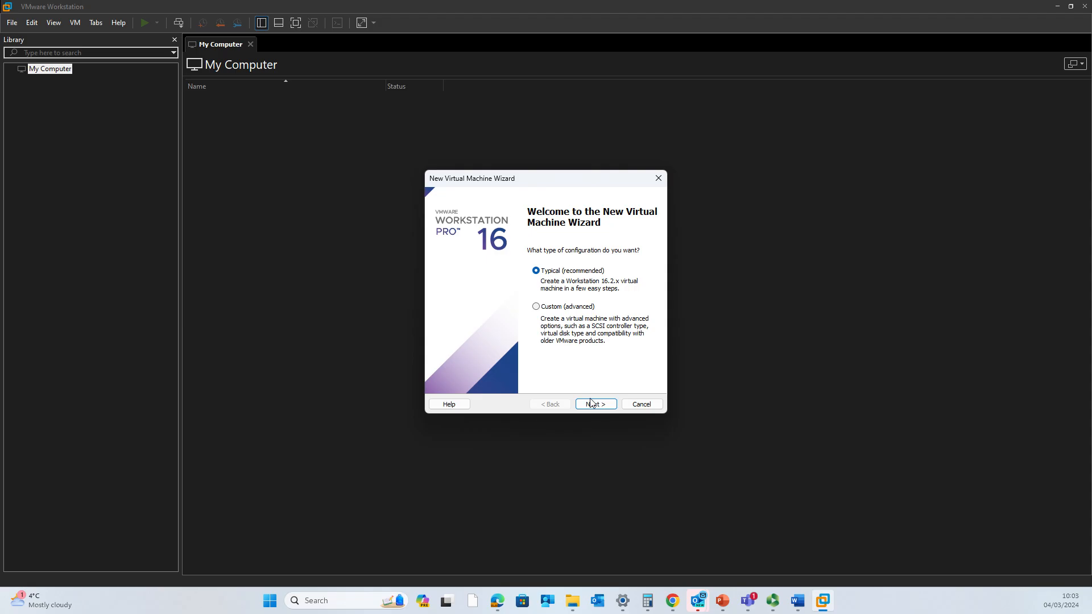
- Choose the Typical configuration with the operating system to be installed later
left_click(593, 403)
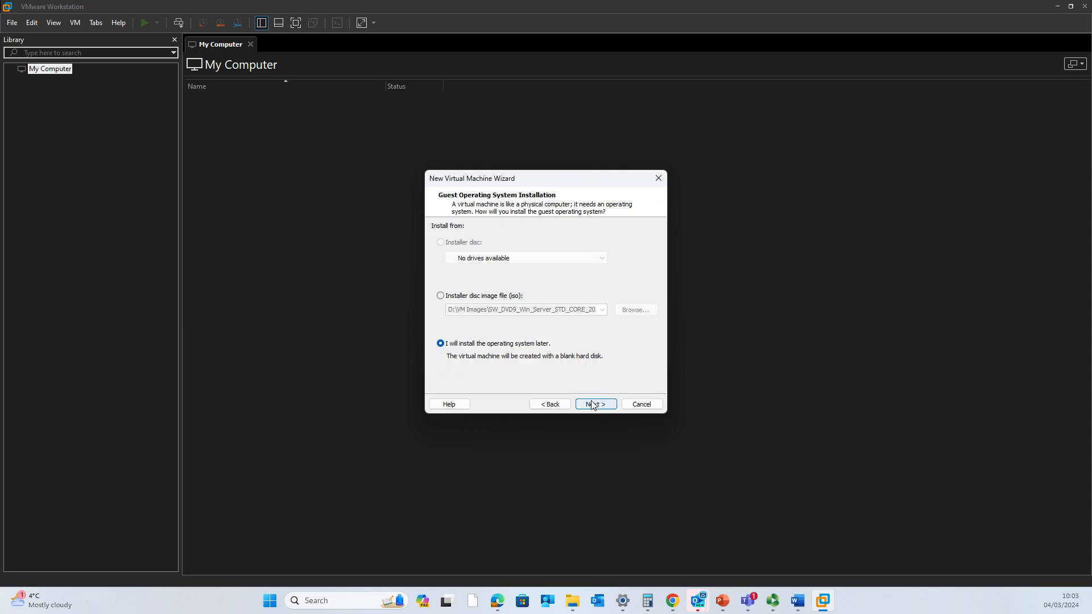
left_click(468, 296)
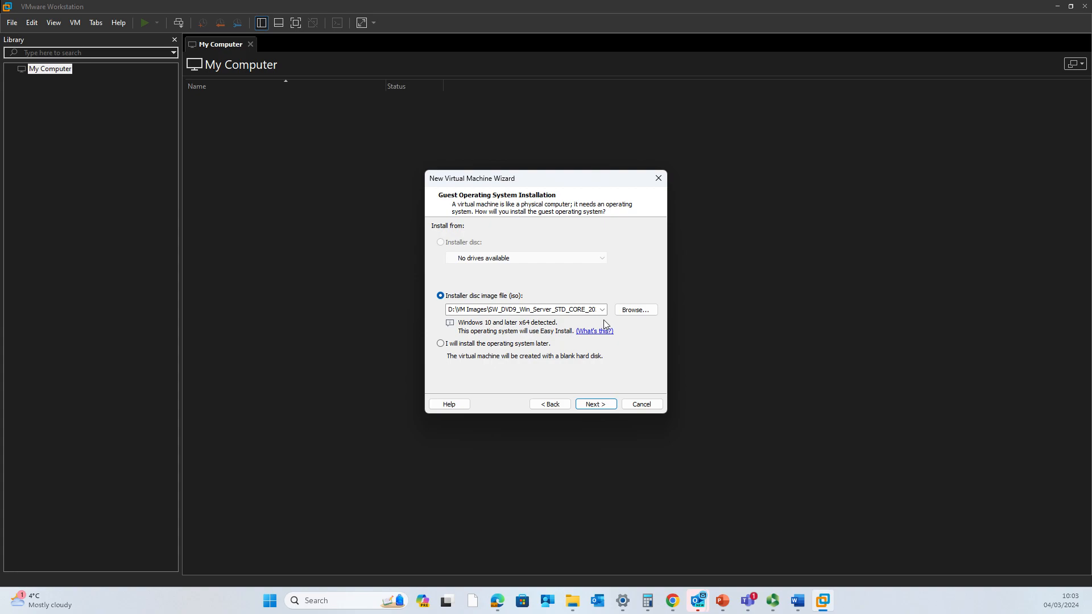
left_click(464, 345)
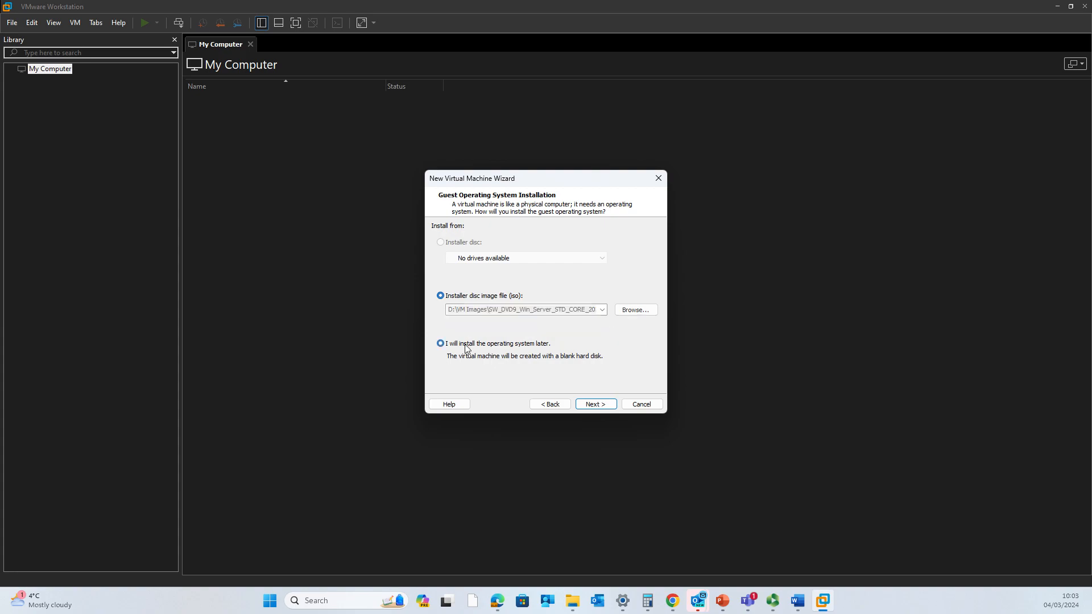
left_click(591, 404)
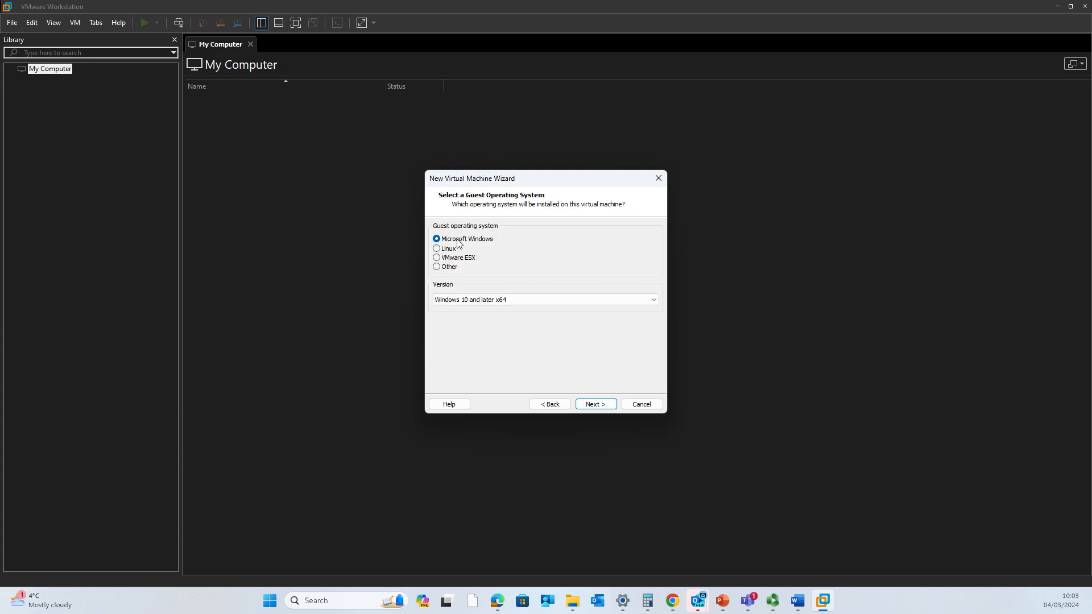
- Select Microsoft Windows Server 2019 as the guest operating system version
left_click(470, 299)
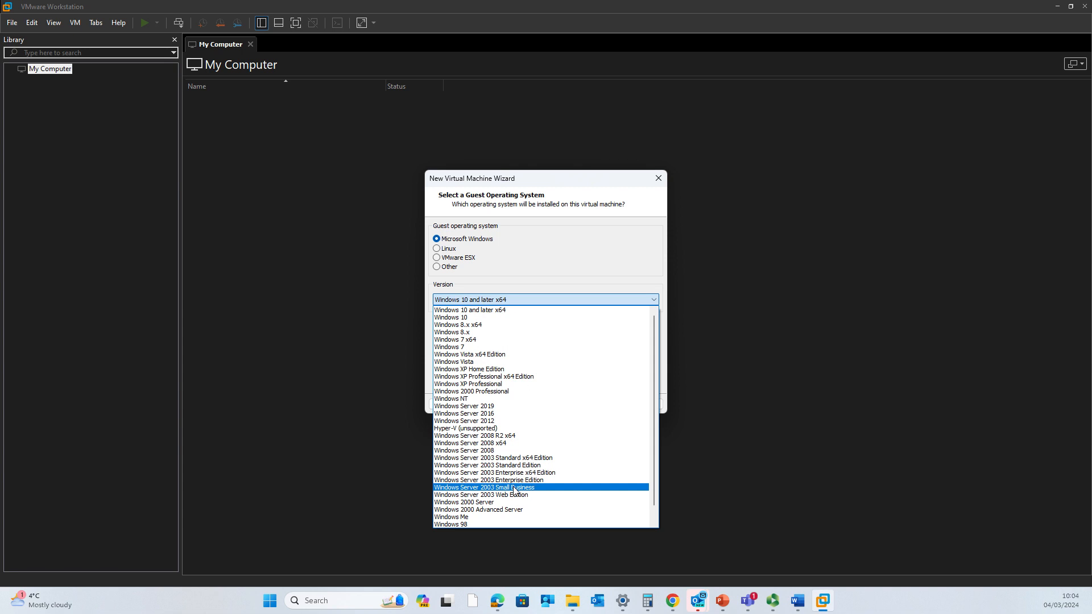
scroll(525, 496, "down", 1)
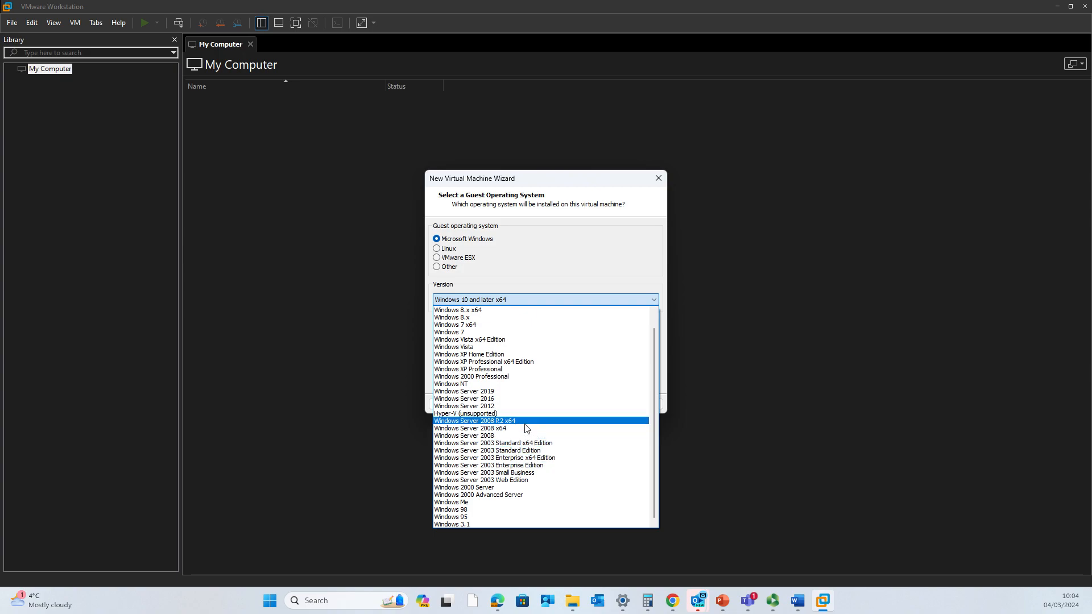
scroll(526, 428, "up", 1)
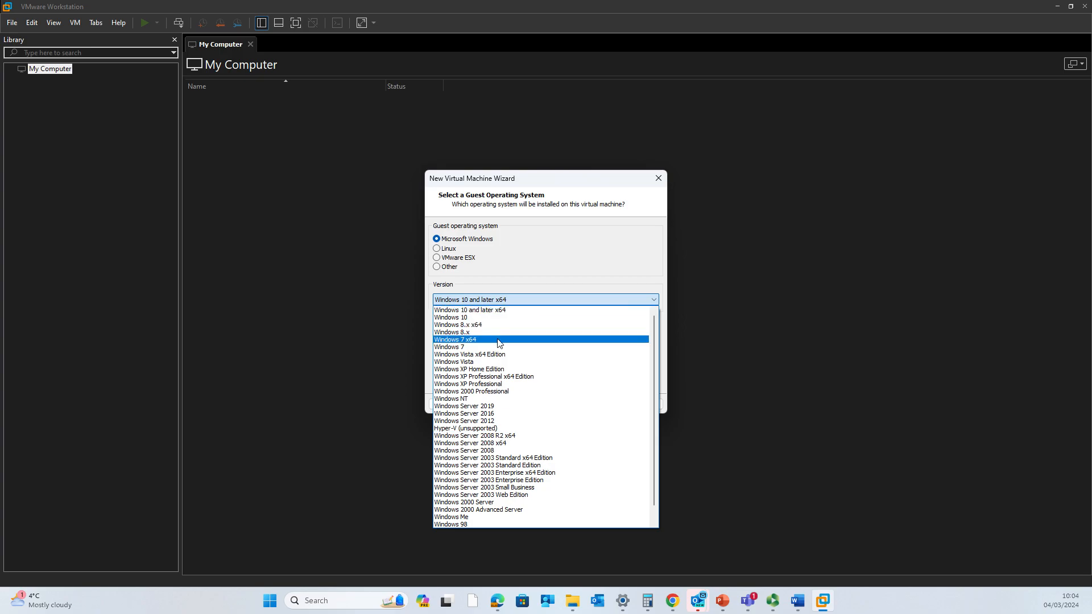
left_click(508, 407)
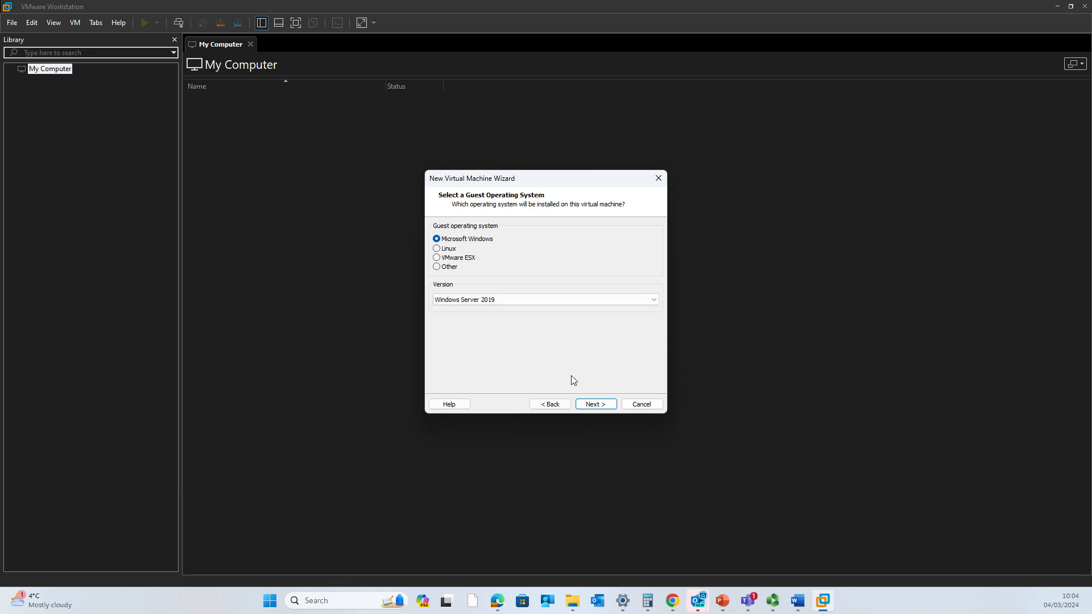
left_click(591, 404)
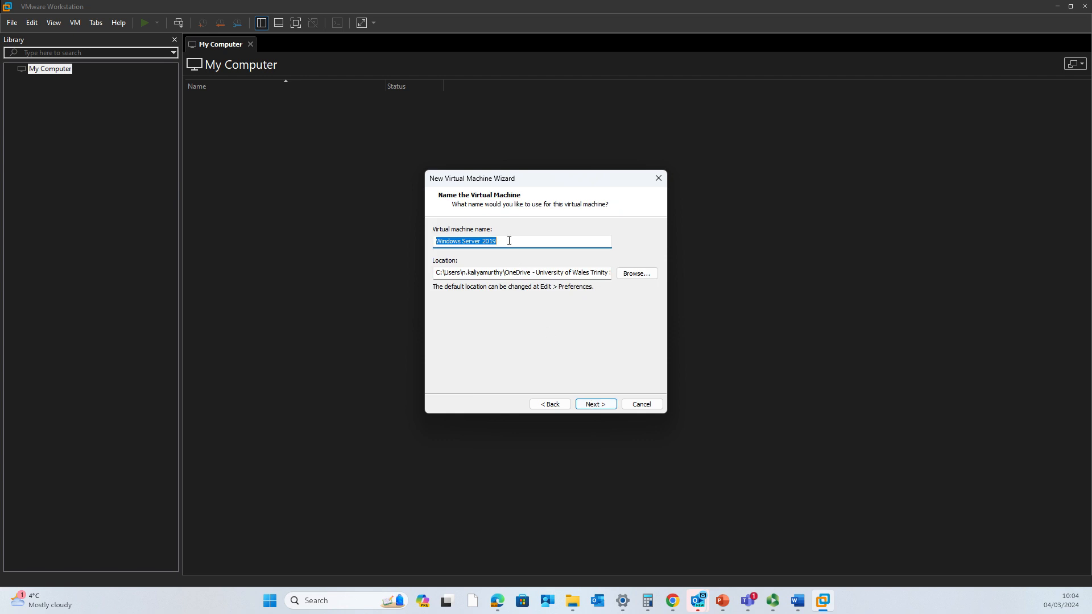
- Start naming the machine SDC and bring up the Setup the Network Word document
type("SDC")
mouse_move(797, 600)
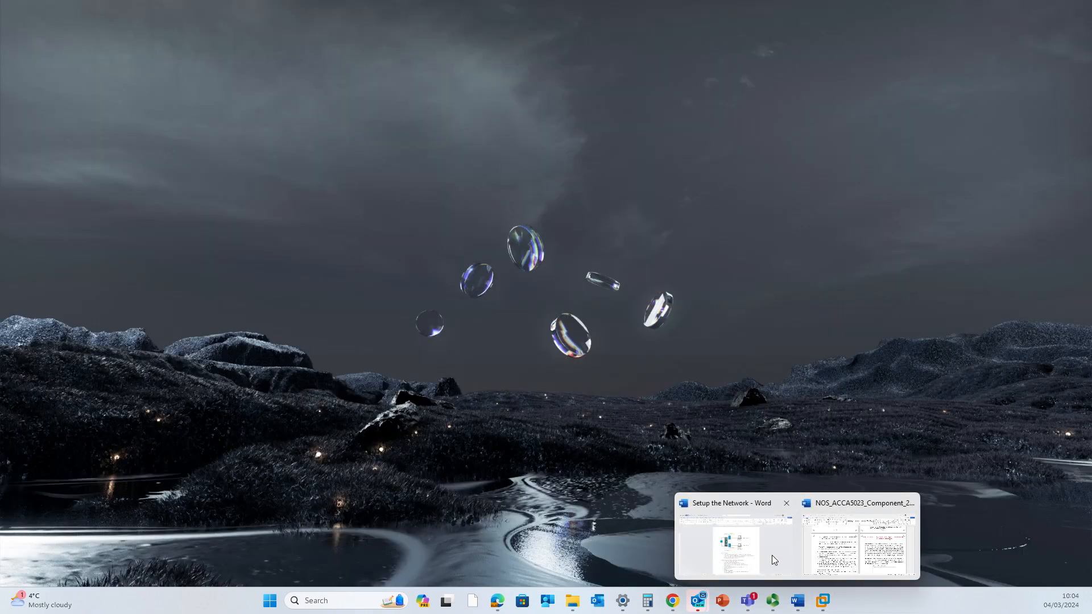
left_click(772, 555)
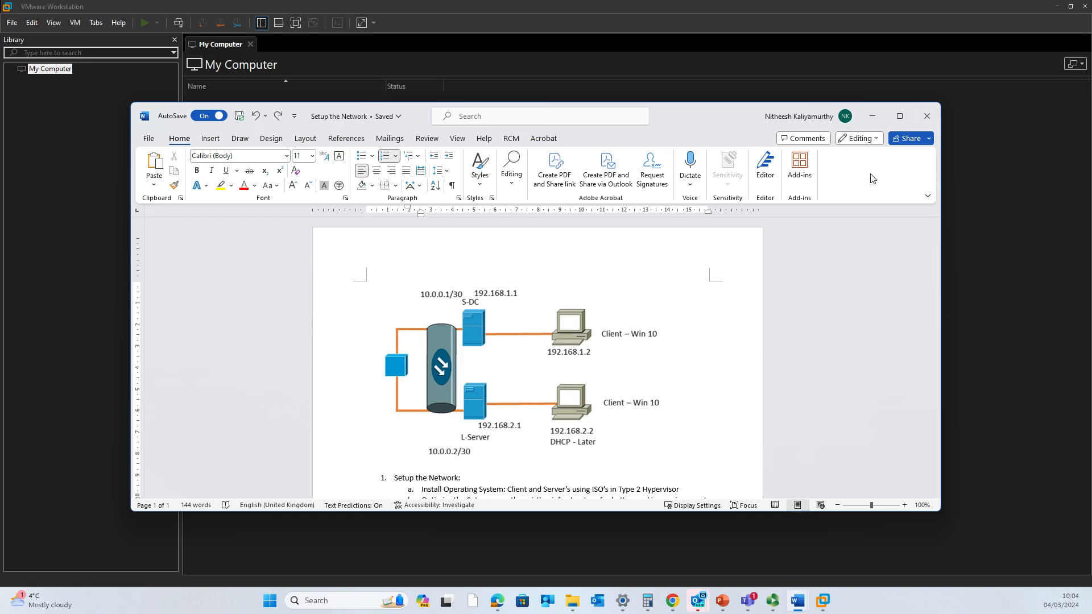
- Minimize Word and return to the wizard with the machine name reading S-DC
left_click(872, 116)
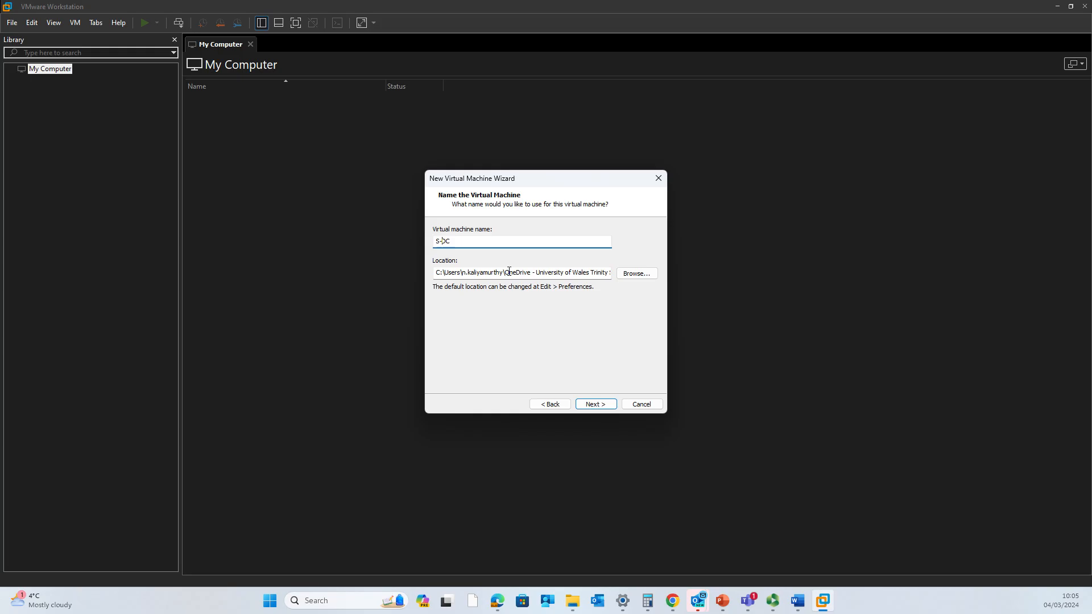
- Set the machine location to the MyVM folder under the user's home folder on C:
left_click(626, 275)
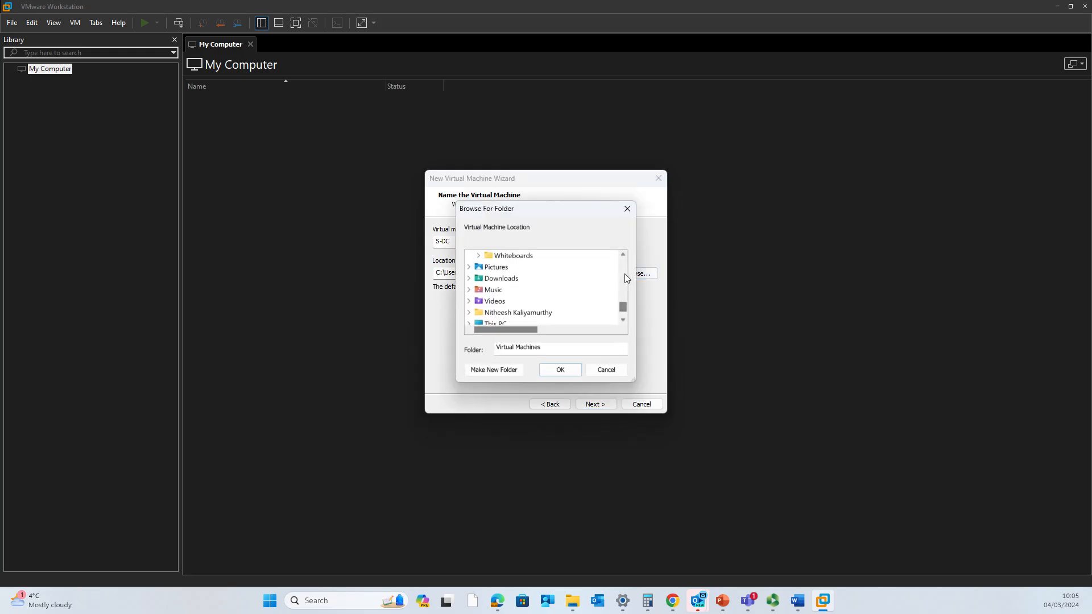
scroll(524, 307, "up", 10)
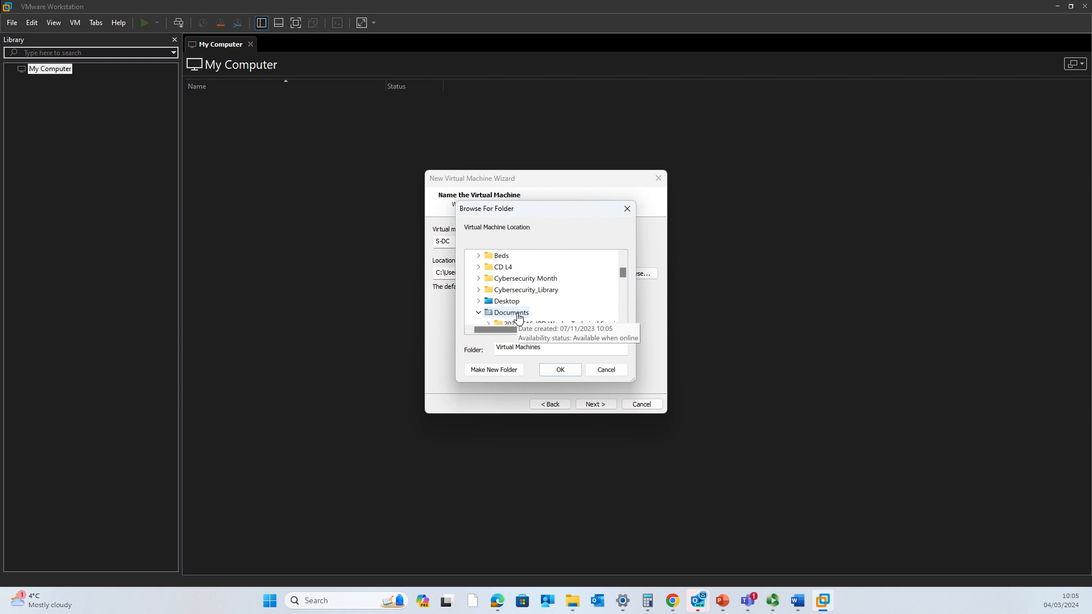
left_click(470, 289)
scroll(472, 304, "up", 1)
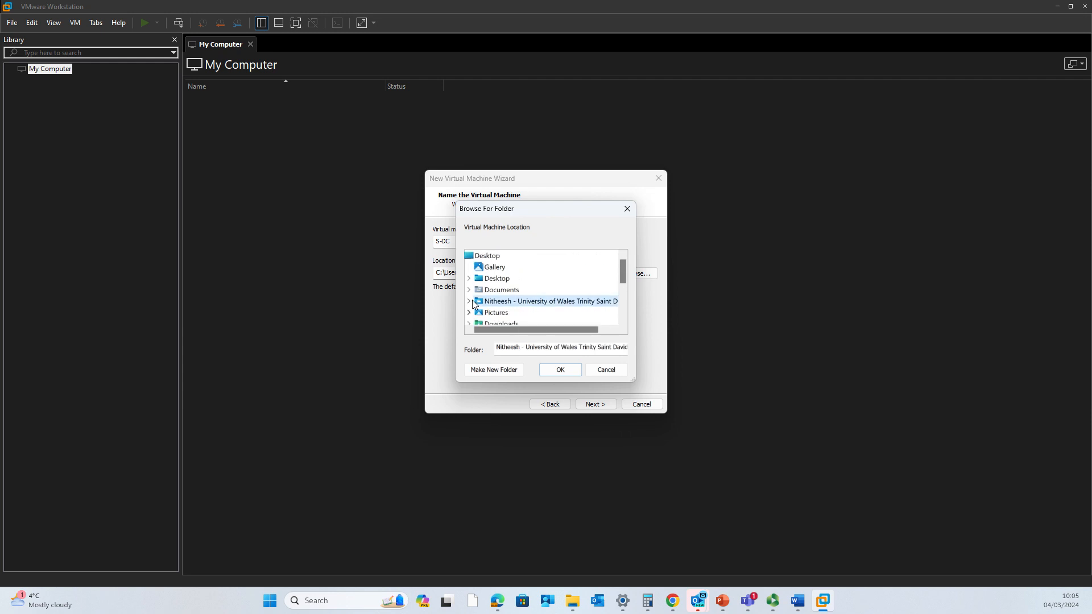
left_click(478, 257)
scroll(483, 313, "down", 3)
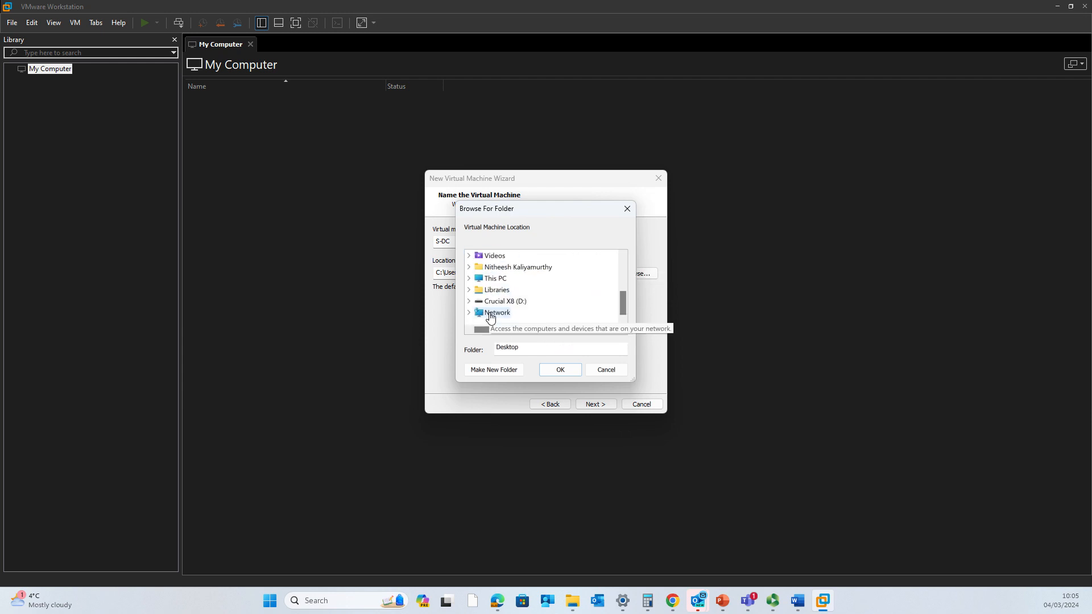
left_click(469, 278)
left_click(478, 278)
scroll(487, 302, "down", 3)
left_click(488, 267)
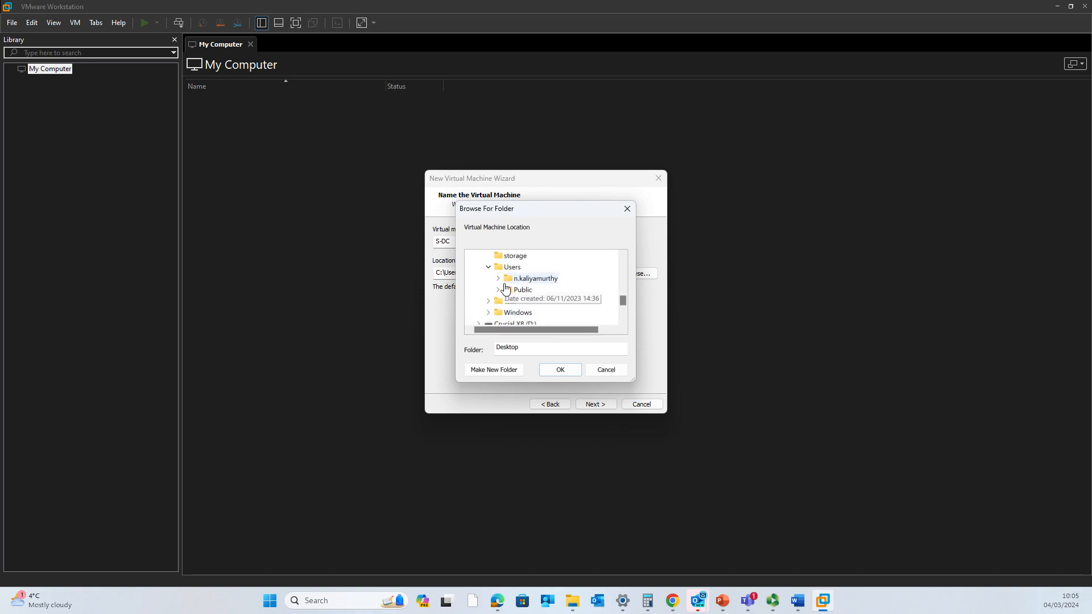
left_click(498, 278)
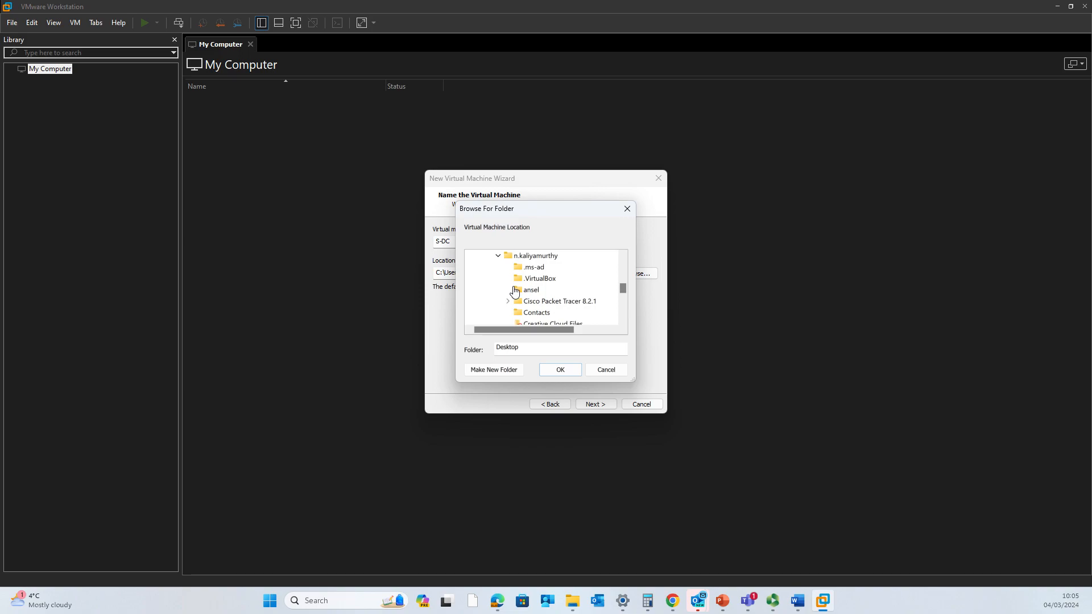
scroll(519, 294, "down", 4)
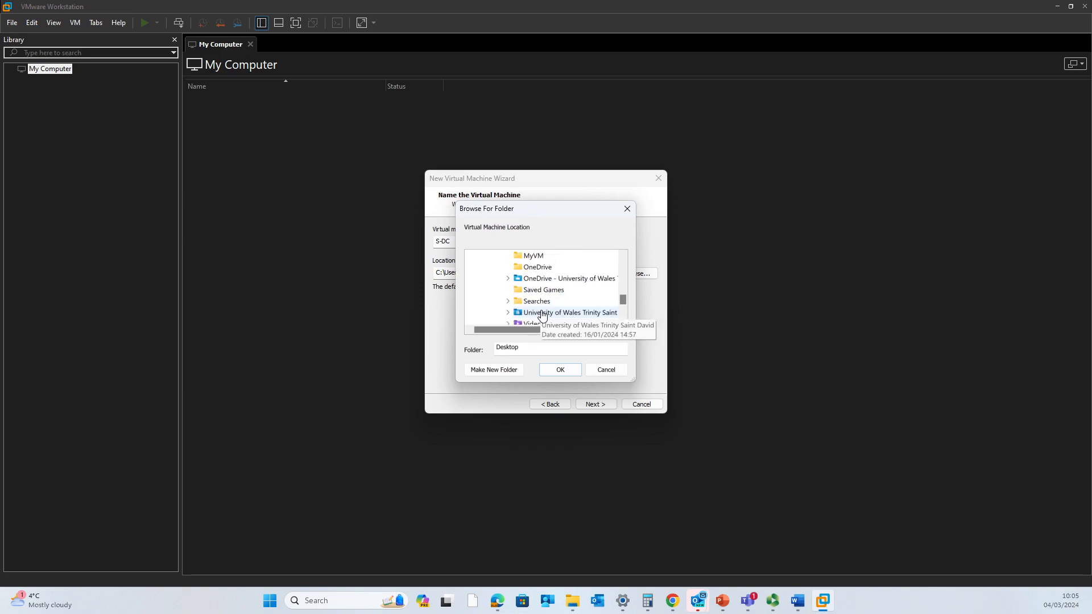
left_click(534, 257)
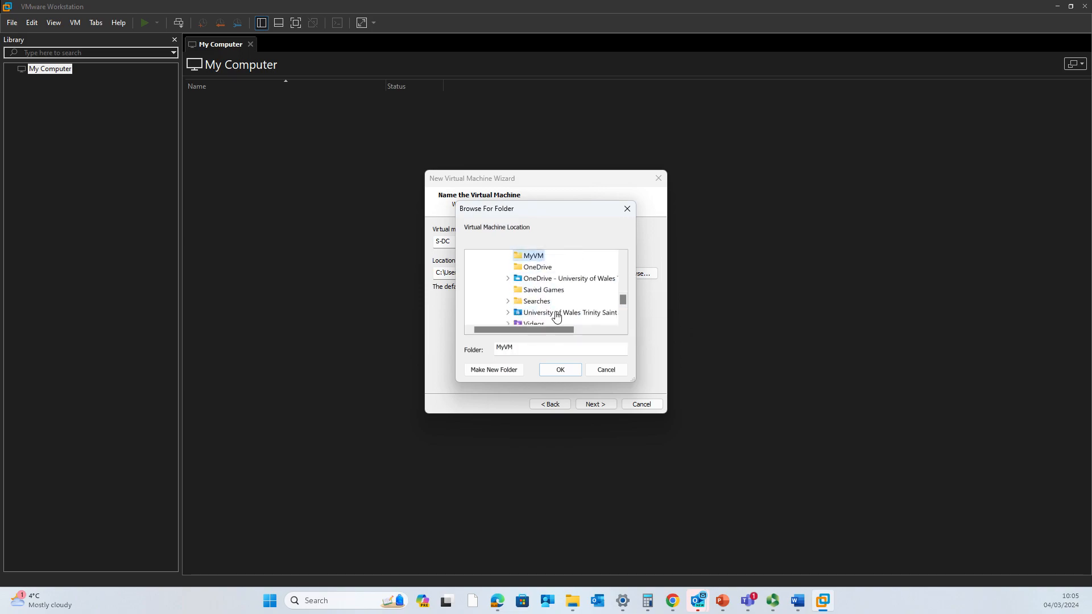
left_click(561, 371)
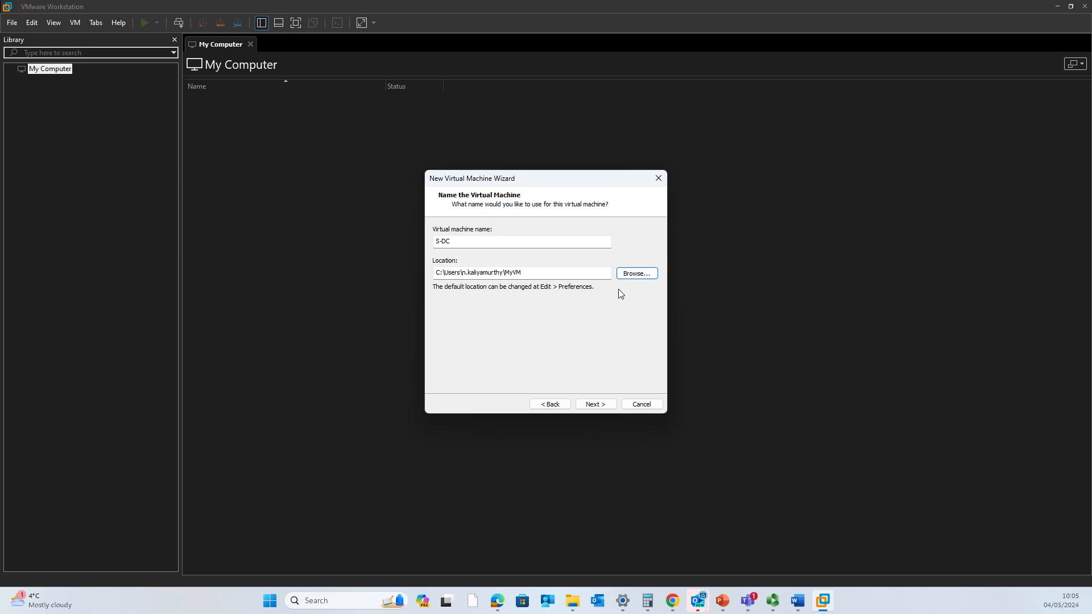
- Create a new S-DC folder inside MyVM as the machine location and continue
left_click(632, 274)
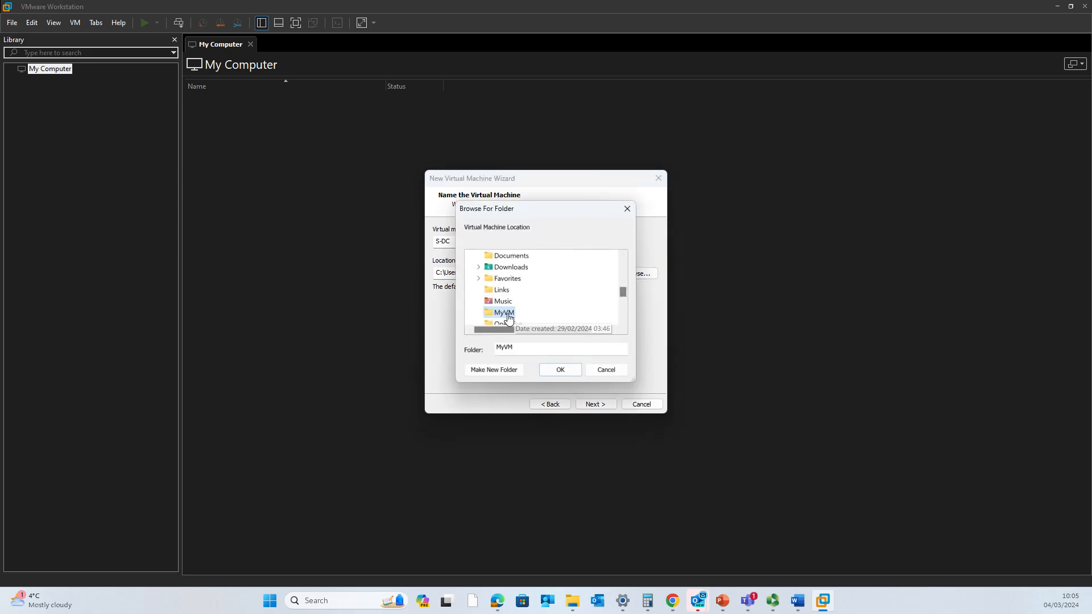
left_click(493, 370)
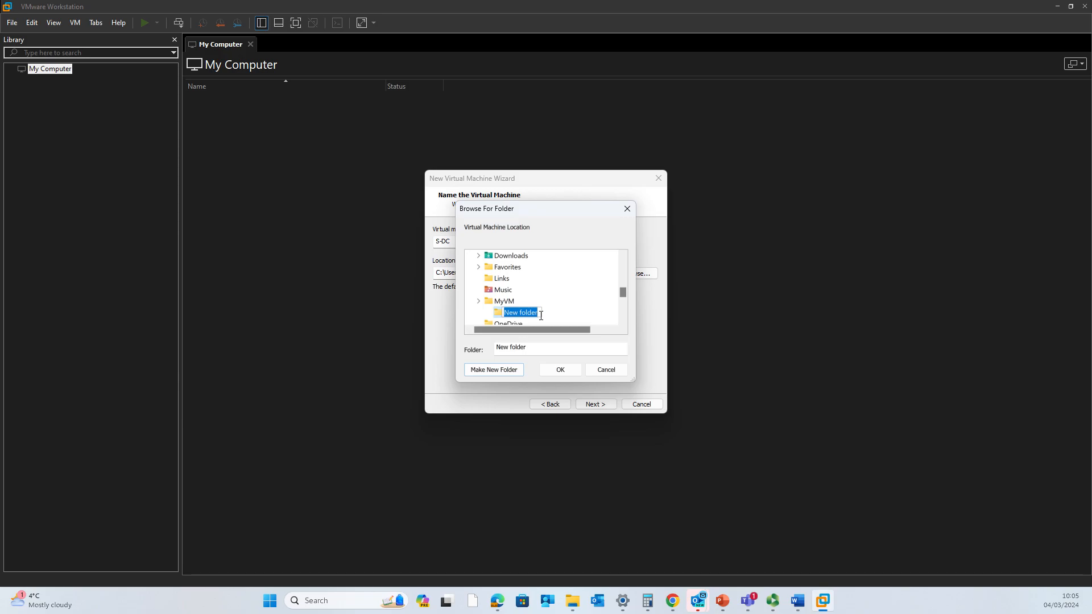
type("s")
left_click(560, 370)
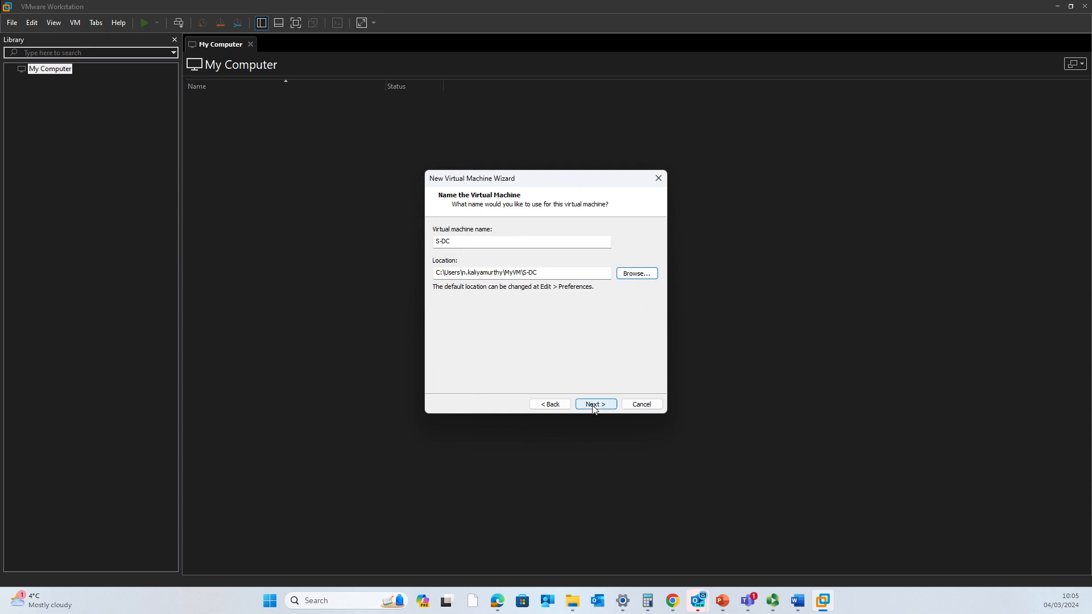
left_click(593, 404)
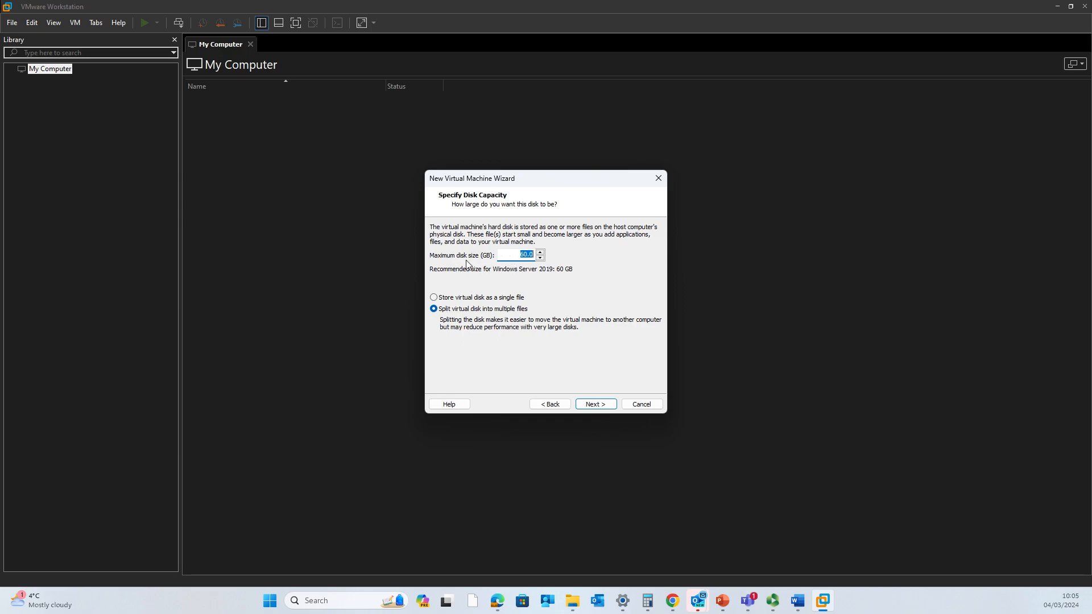
- Keep the 60 GB maximum disk size split into files and go to Customize Hardware
left_click(527, 255)
left_click(602, 408)
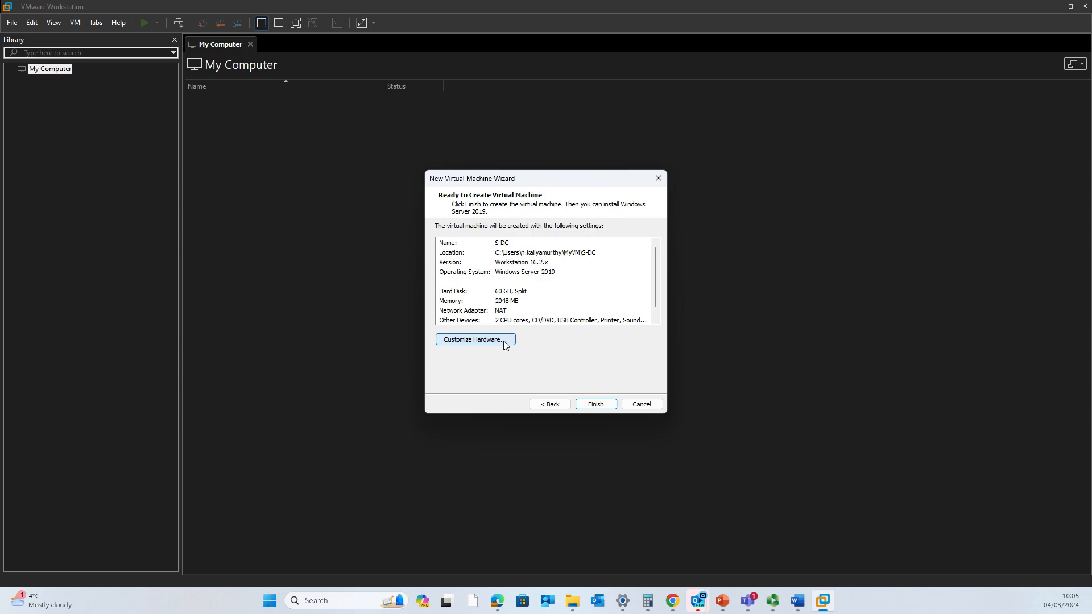
left_click(475, 339)
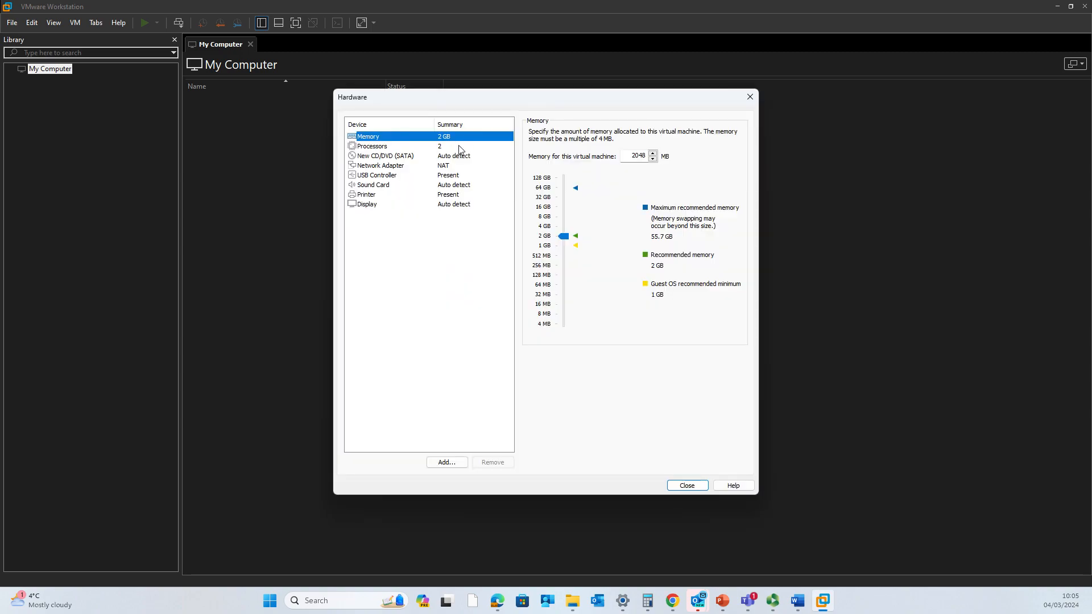
- Set the processors to 2 cores per processor, 4 cores in total
left_click(458, 149)
left_click(659, 148)
left_click(658, 166)
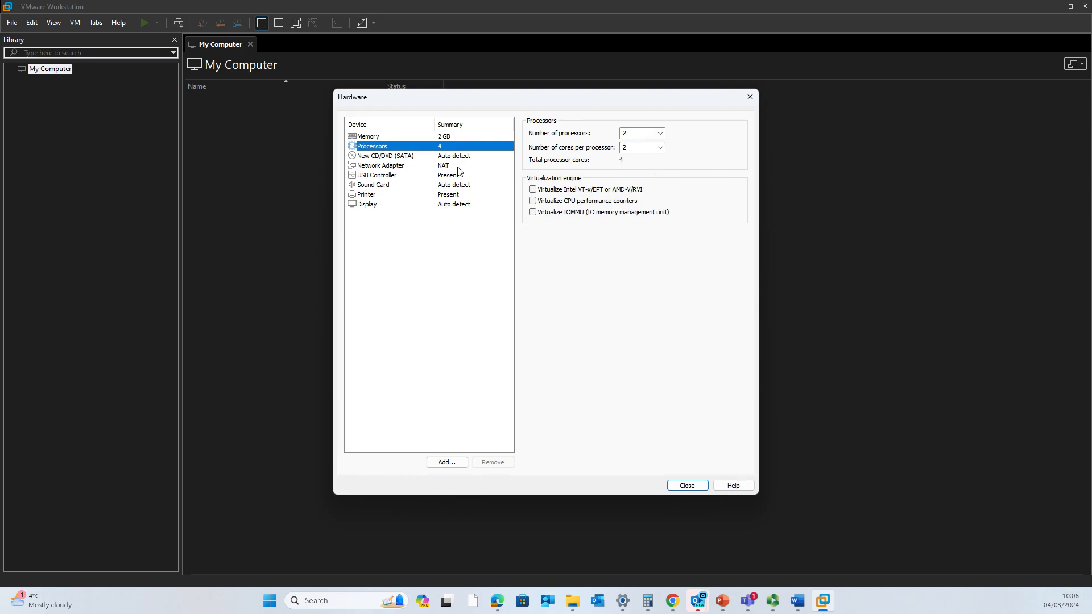
- Attach the Windows Server 2022 ISO from D:\VM Images to the CD/DVD drive
left_click(443, 157)
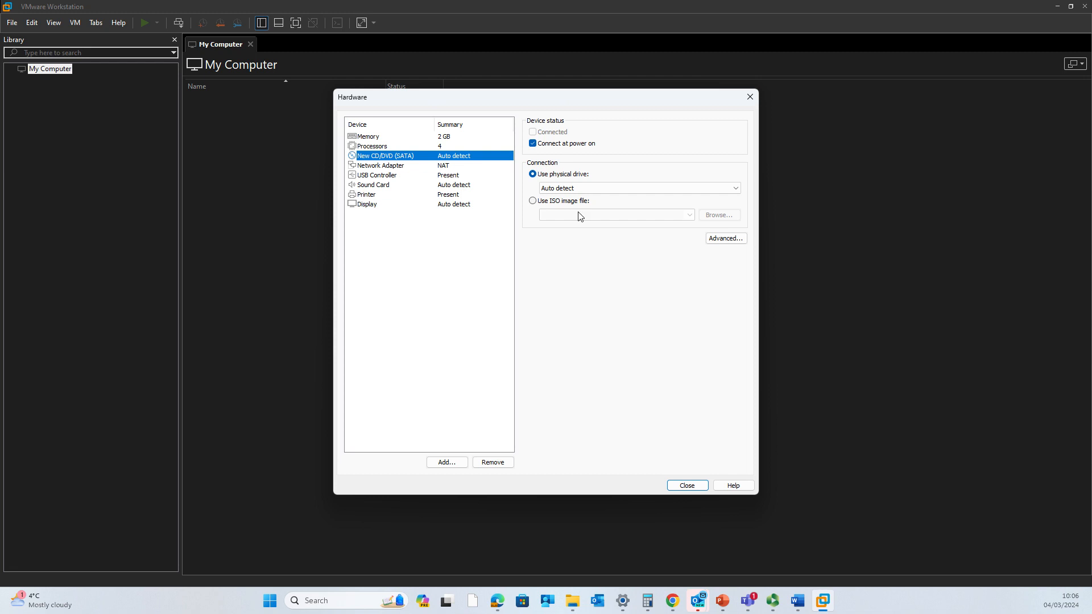
left_click(546, 201)
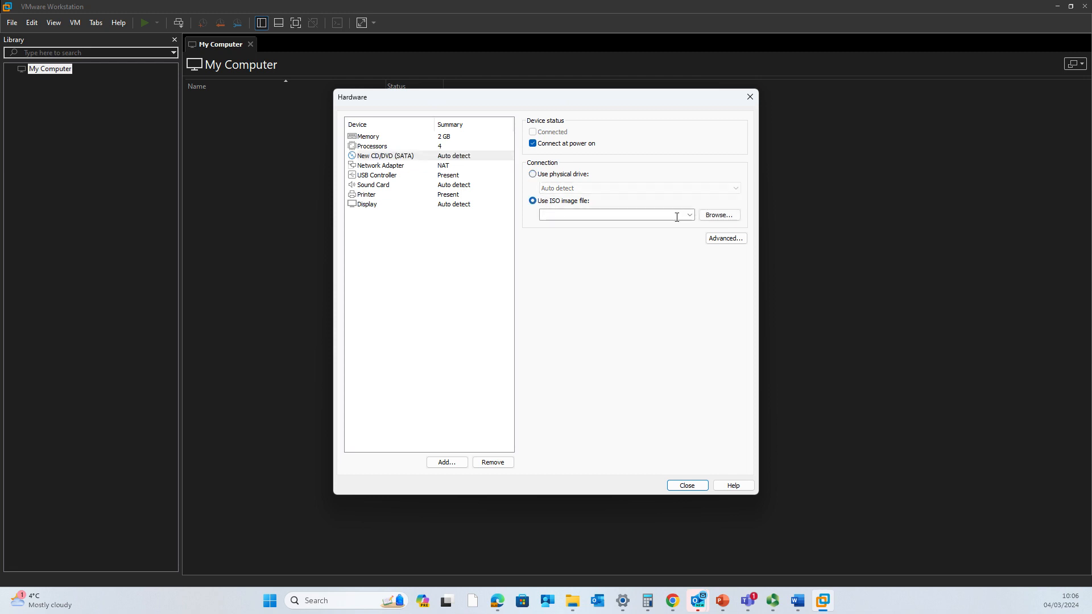
left_click(712, 218)
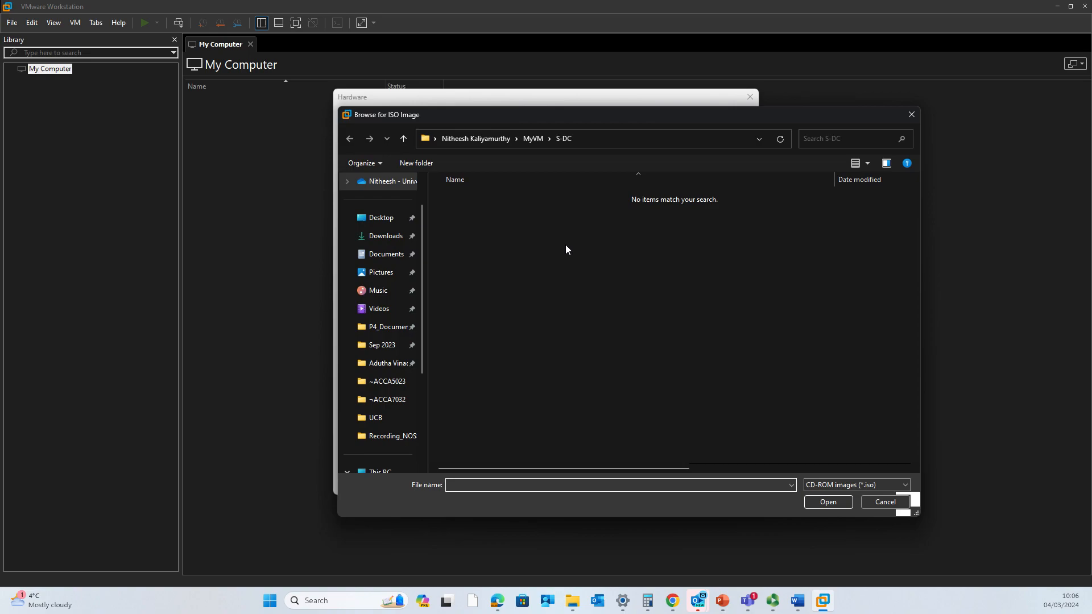
scroll(388, 410, "up", 1)
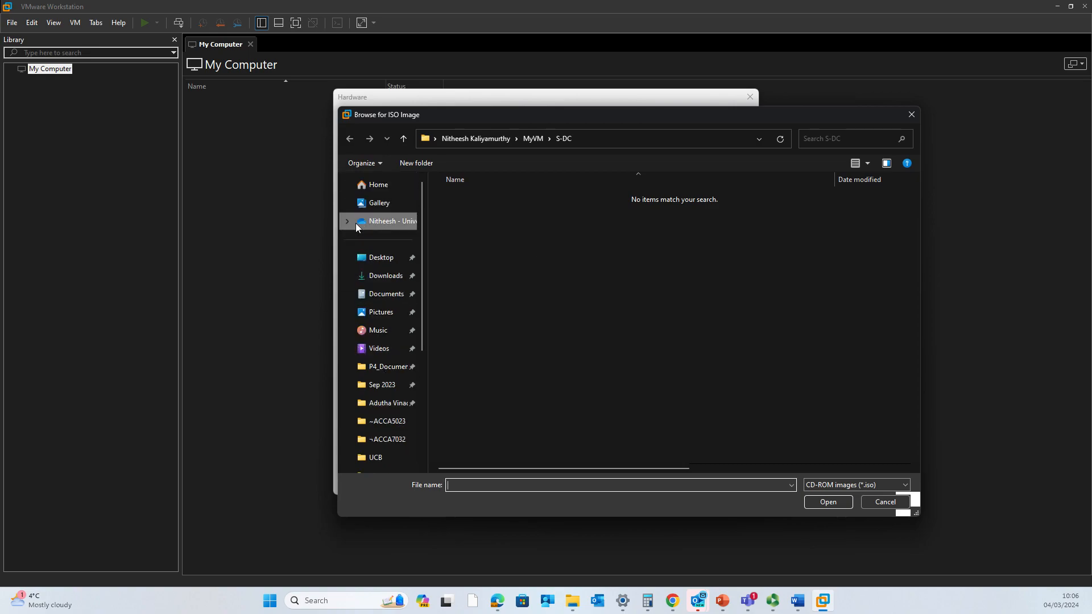
left_click(380, 256)
scroll(379, 364, "down", 3)
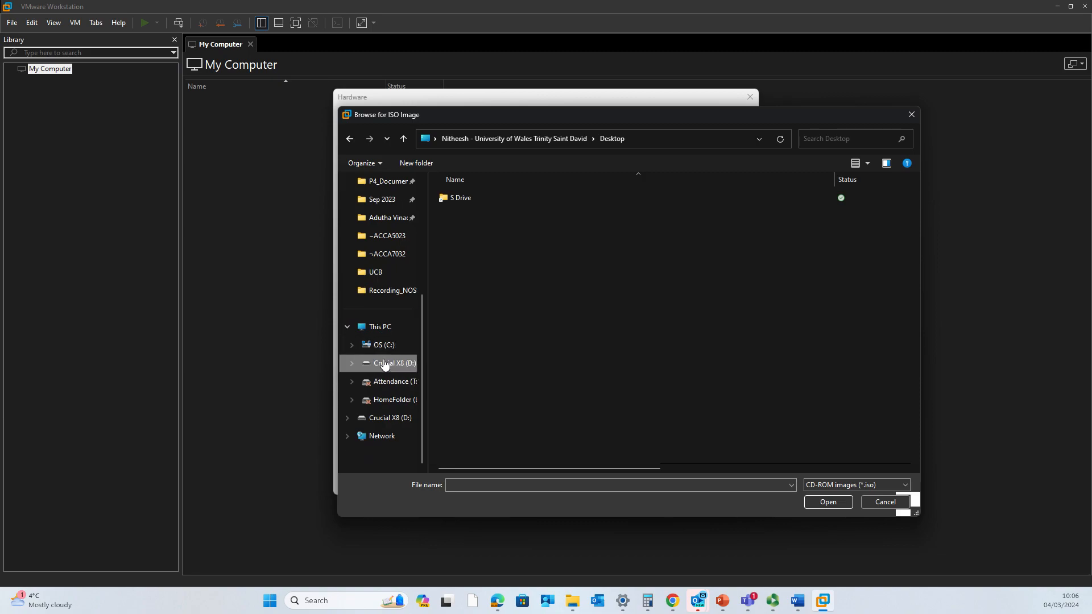
left_click(386, 364)
double_click(477, 267)
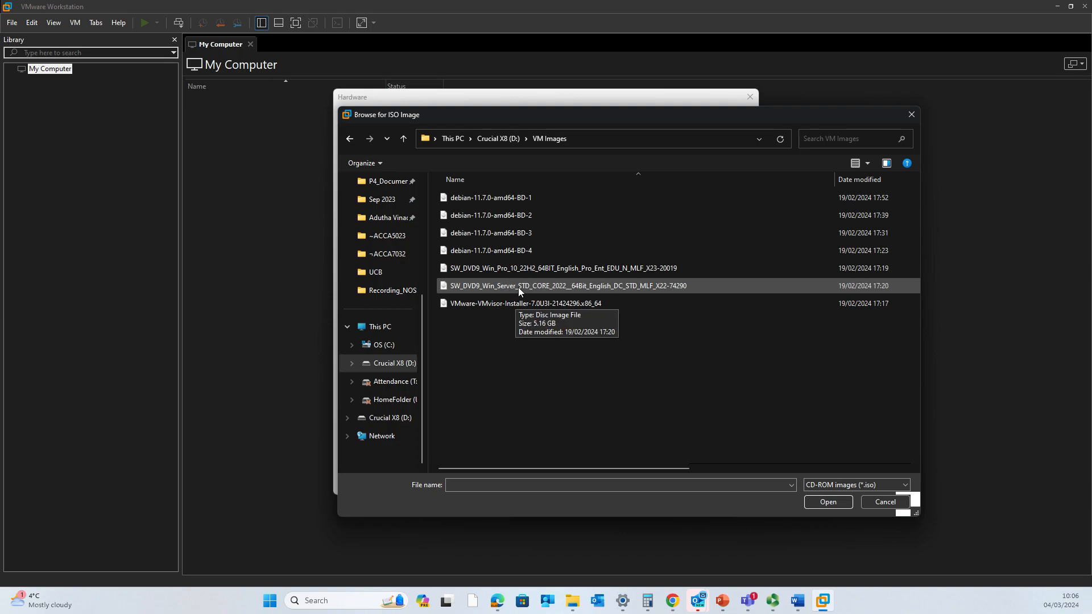
left_click(517, 288)
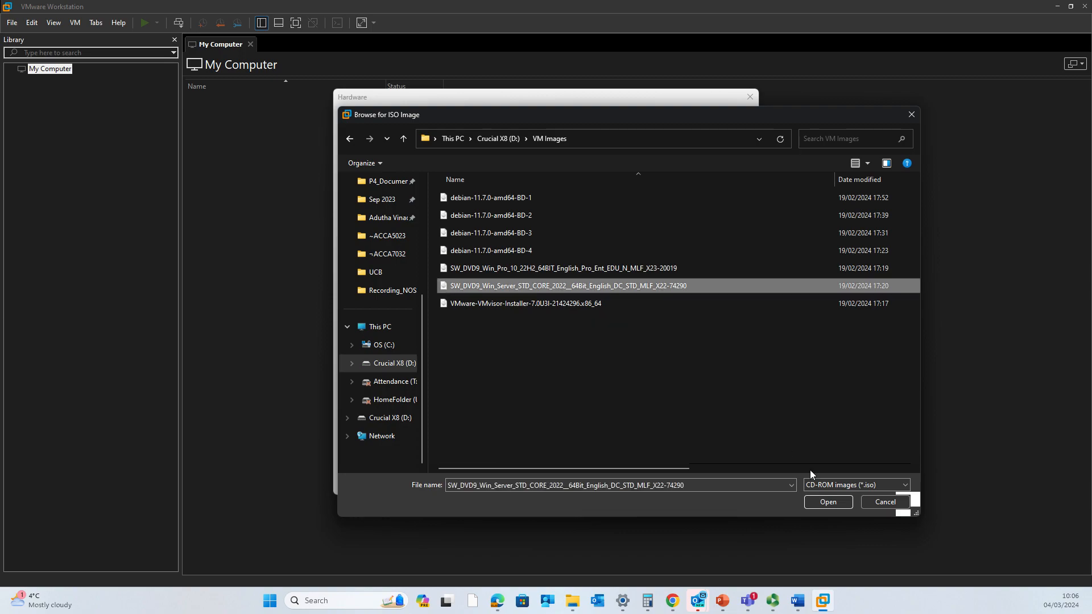
left_click(824, 503)
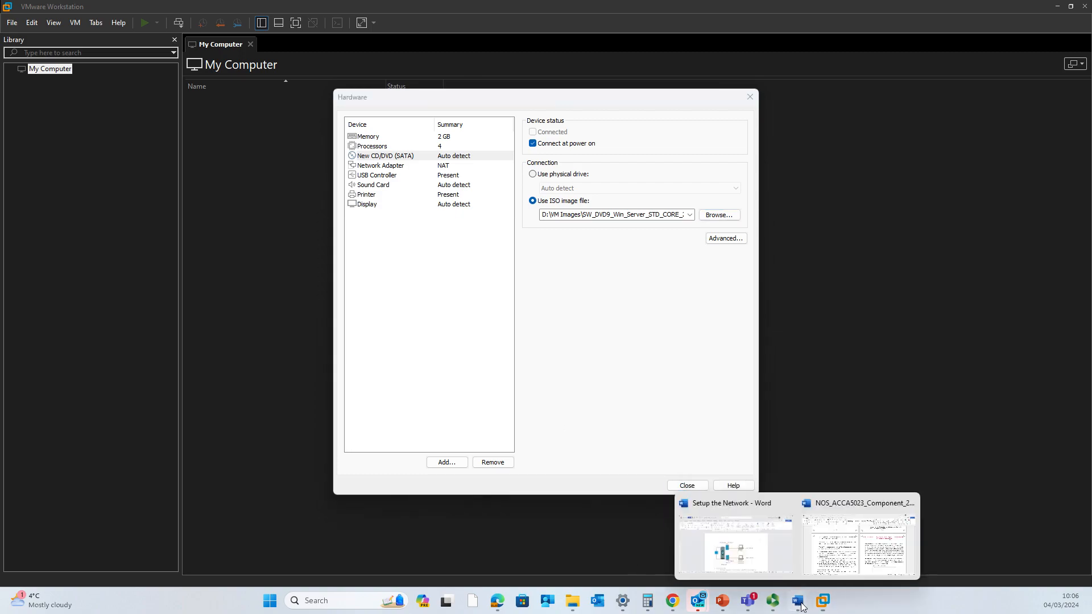
- Check the Setup the Network diagram in Word, then hide it and show the Network Adapter settings
left_click(758, 555)
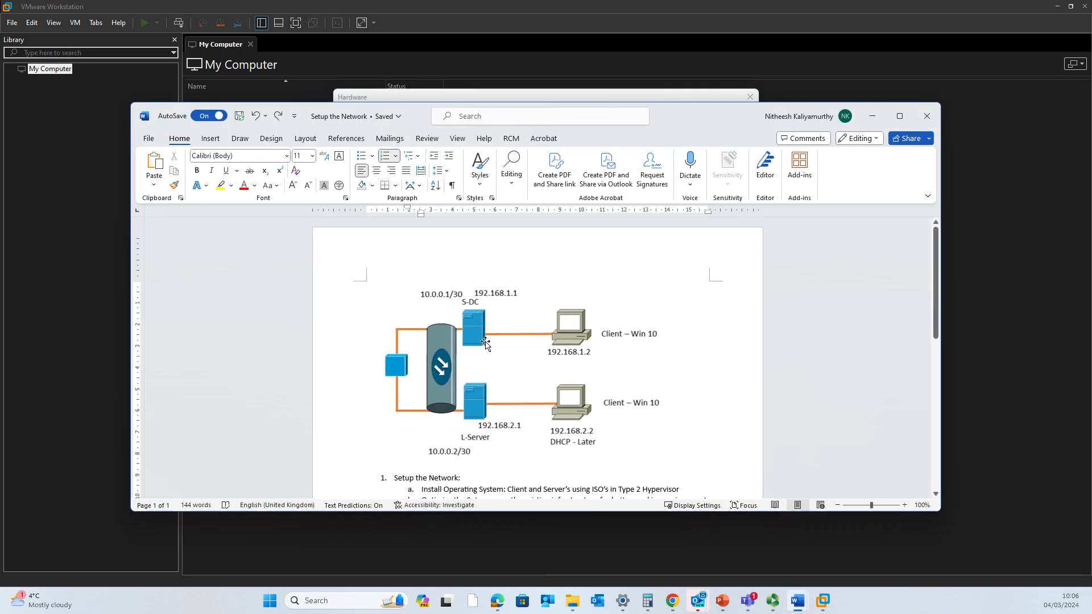
left_click(871, 116)
left_click(402, 176)
left_click(402, 165)
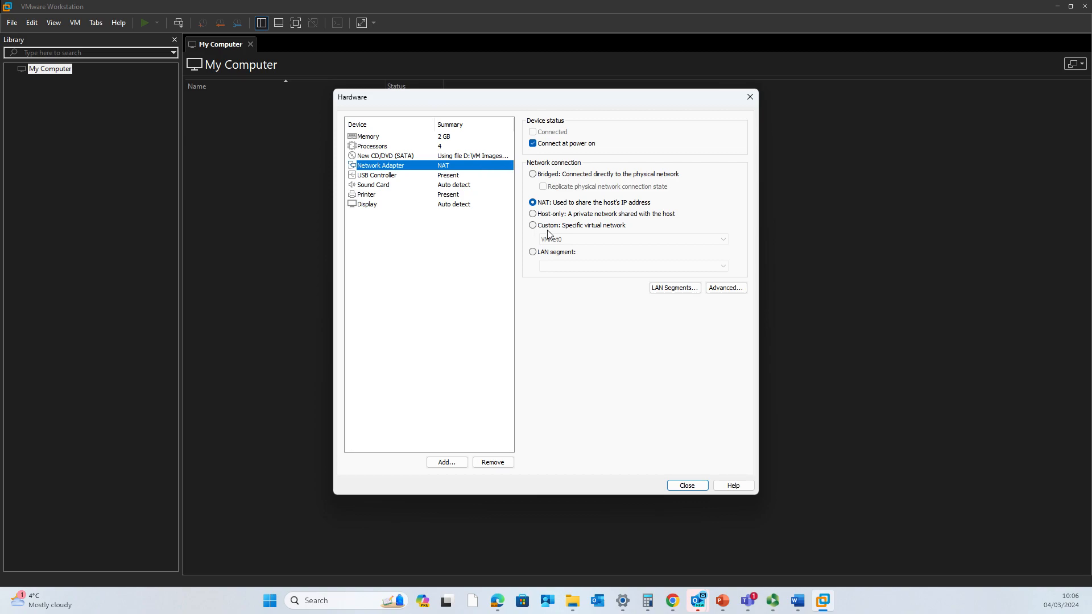
- Add a second network adapter and put the first adapter on custom VMnet0
left_click(448, 462)
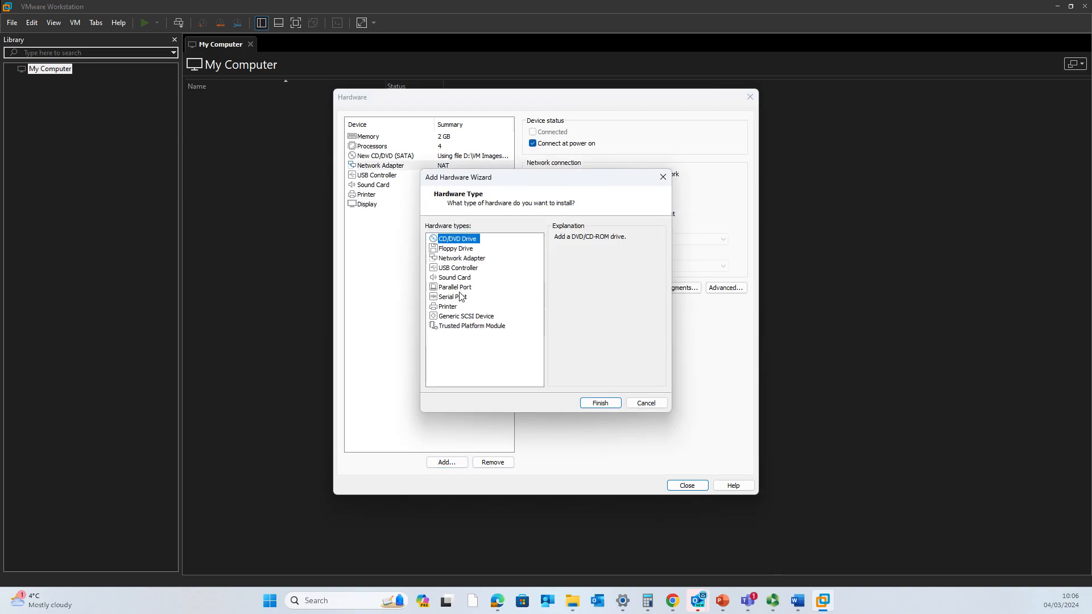
left_click(461, 260)
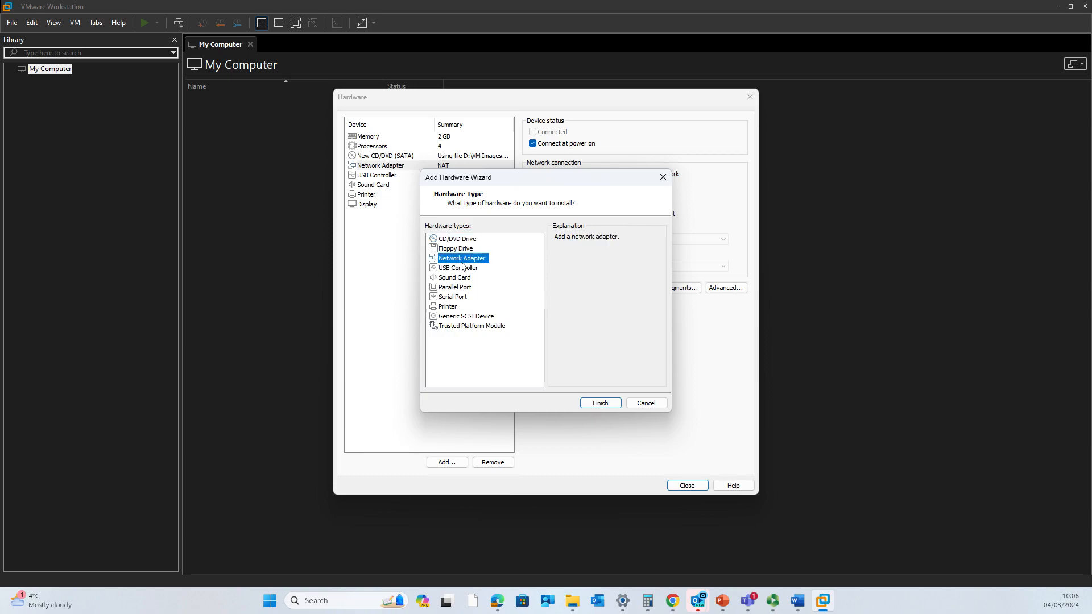
left_click(598, 403)
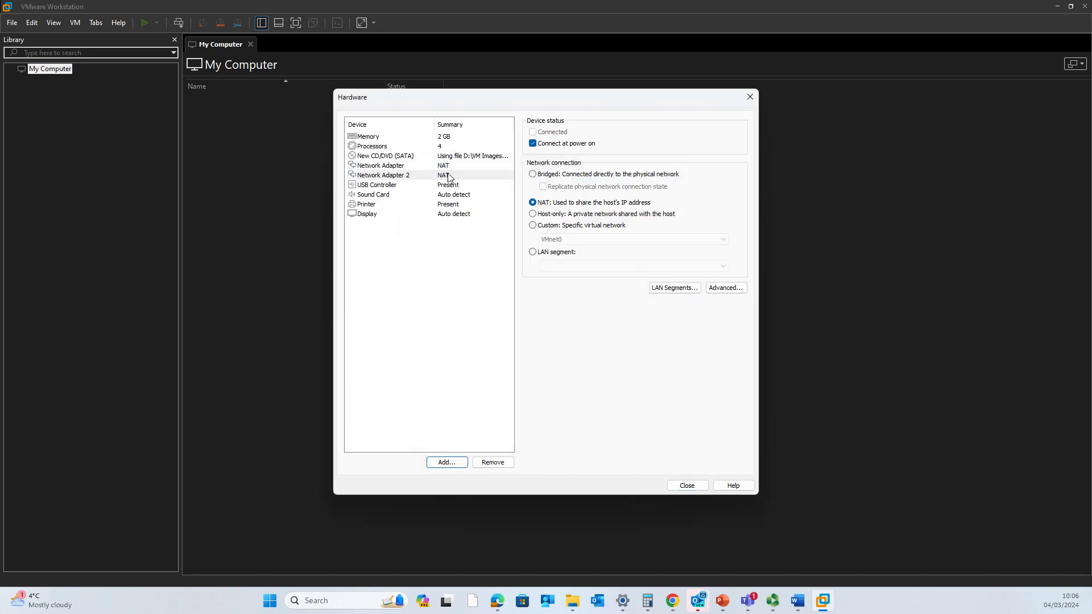
left_click(447, 166)
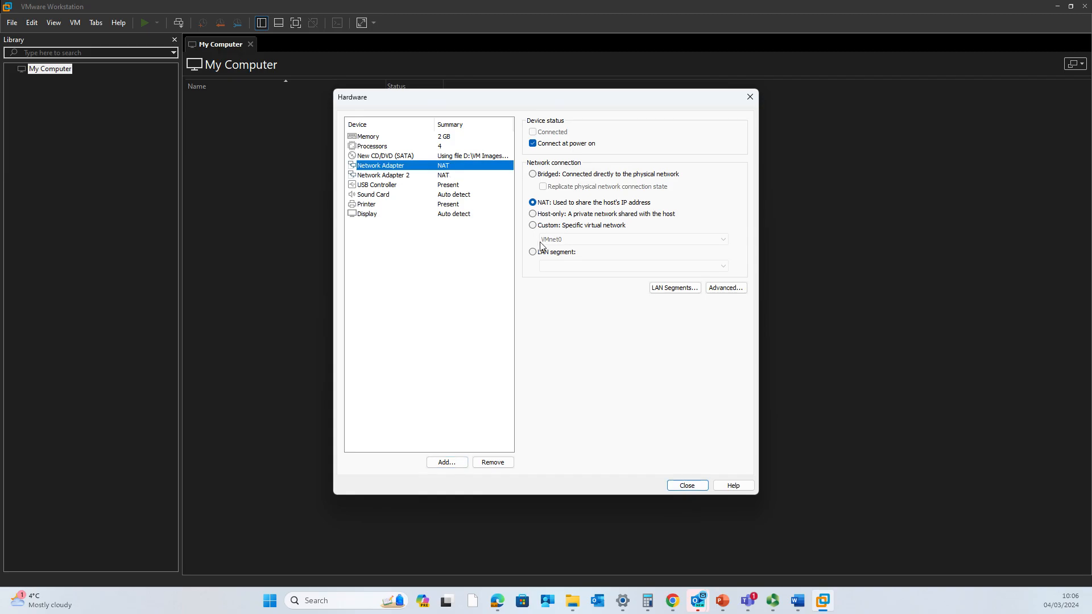
left_click(531, 225)
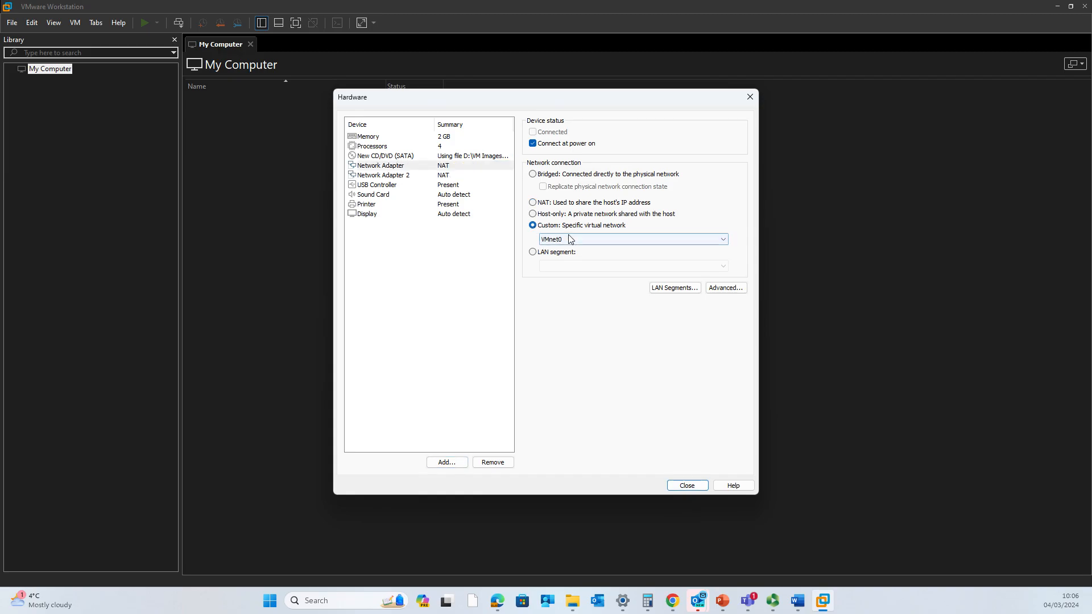
left_click(574, 238)
left_click(591, 249)
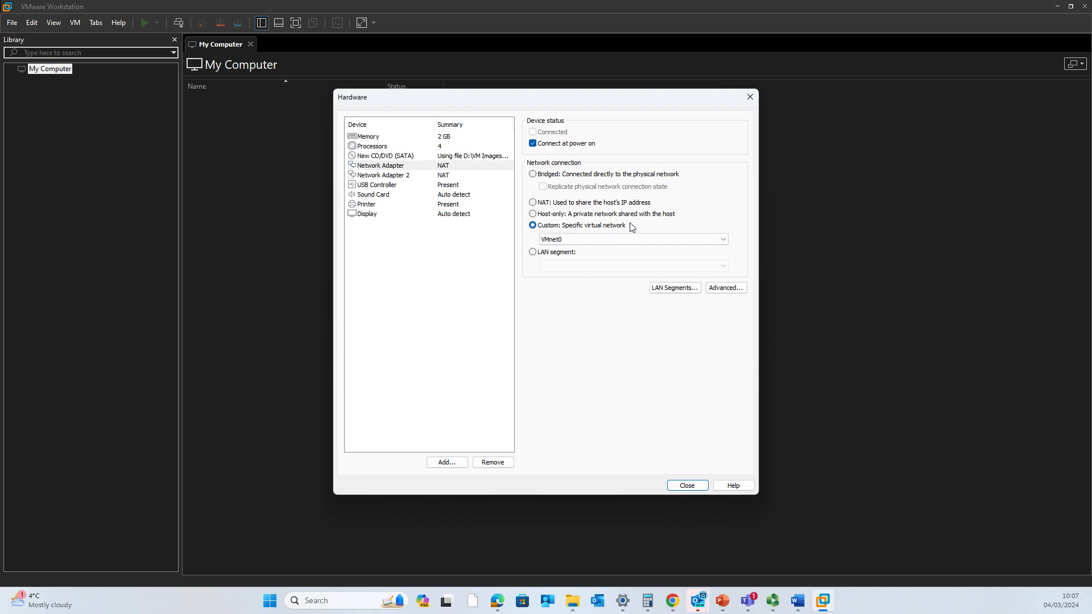
- Put Network Adapter 2 on custom VMnet2 and close the hardware settings
left_click(467, 176)
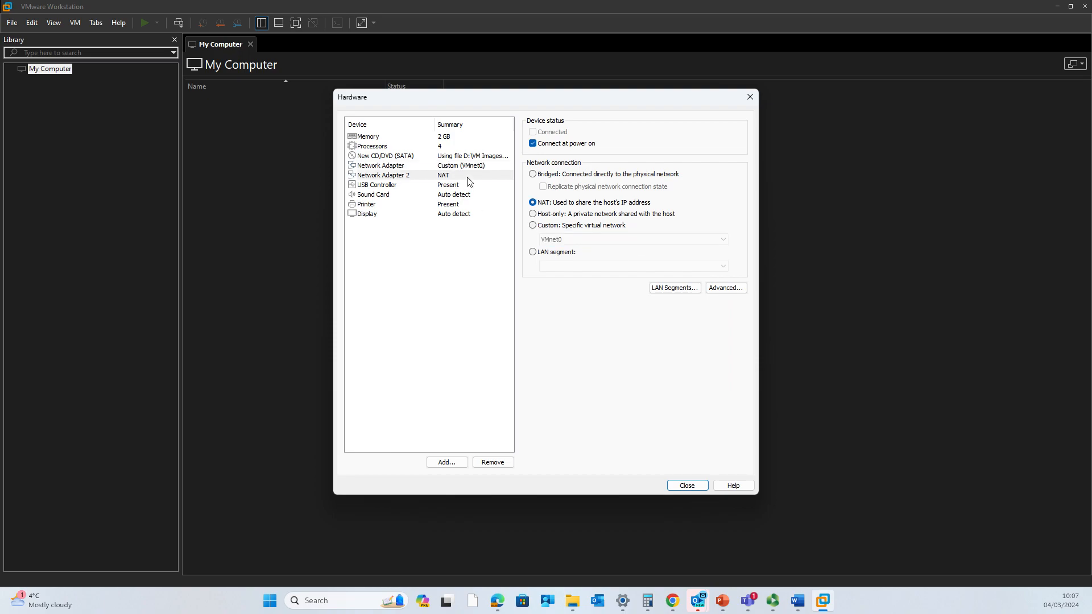
left_click(563, 226)
left_click(577, 239)
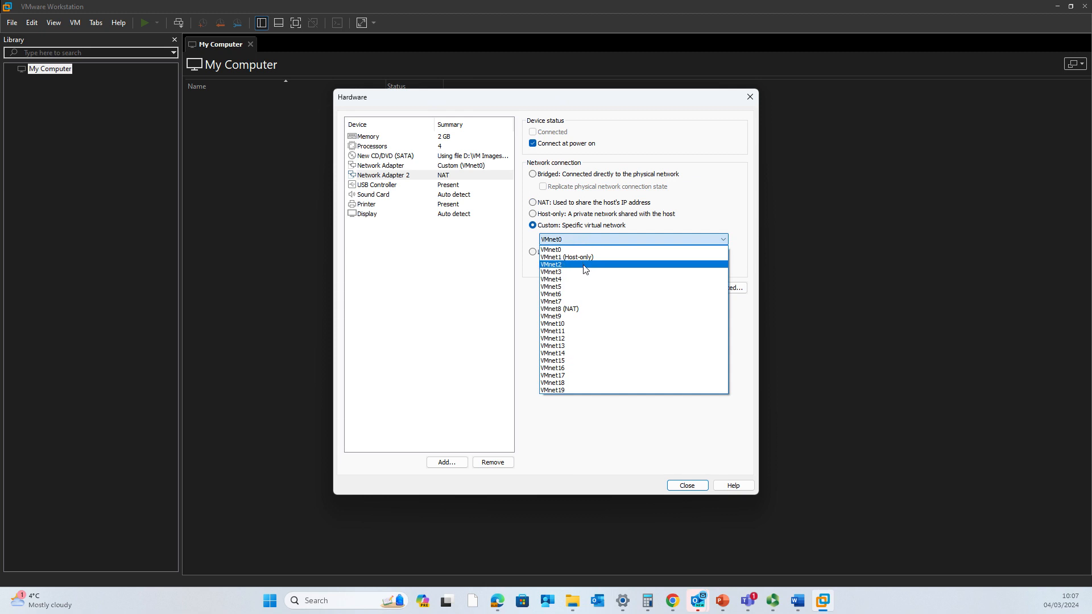
left_click(585, 270)
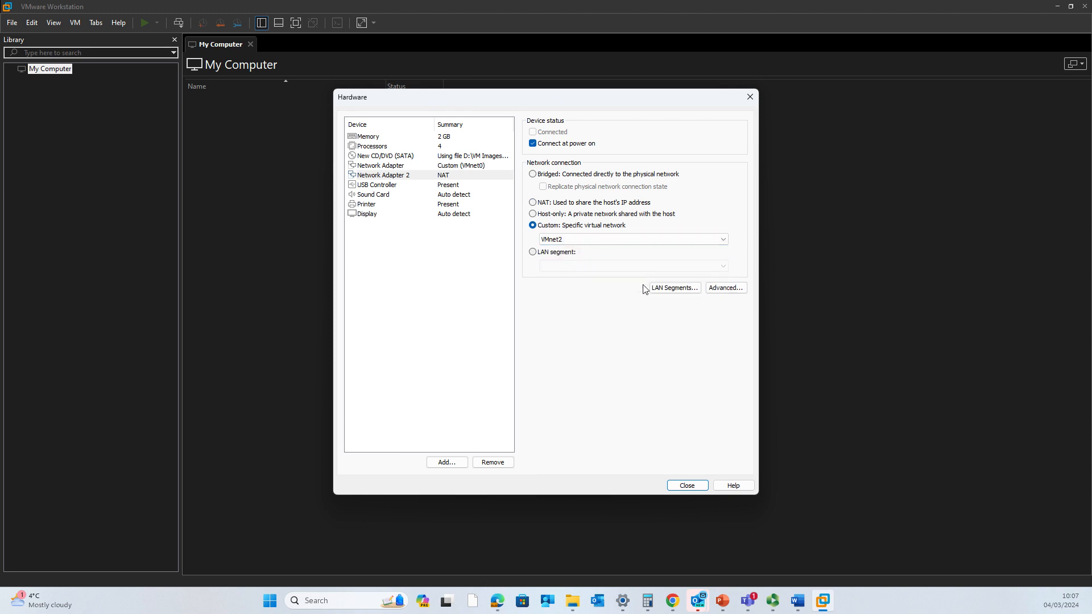
left_click(727, 288)
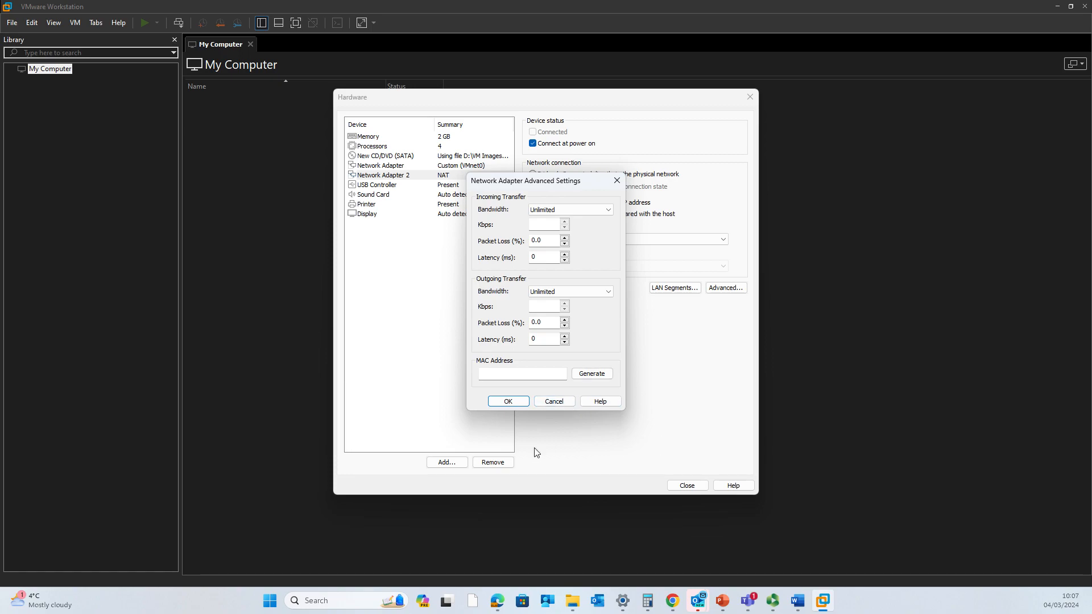
left_click(554, 401)
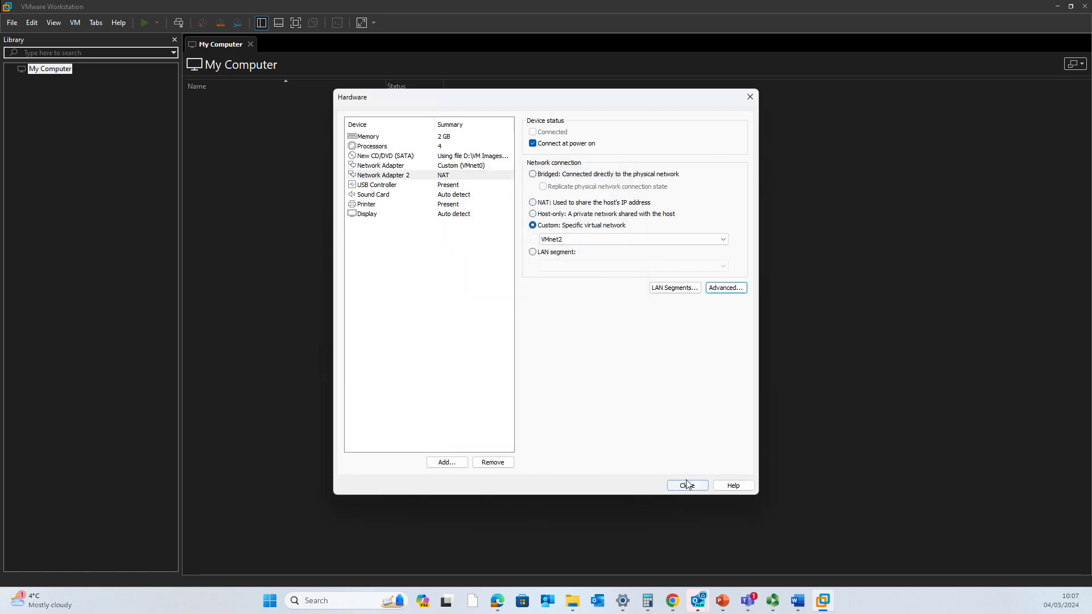
left_click(687, 486)
- Finish the wizard and confirm S-DC has 2 processors with 2 cores each
left_click(594, 404)
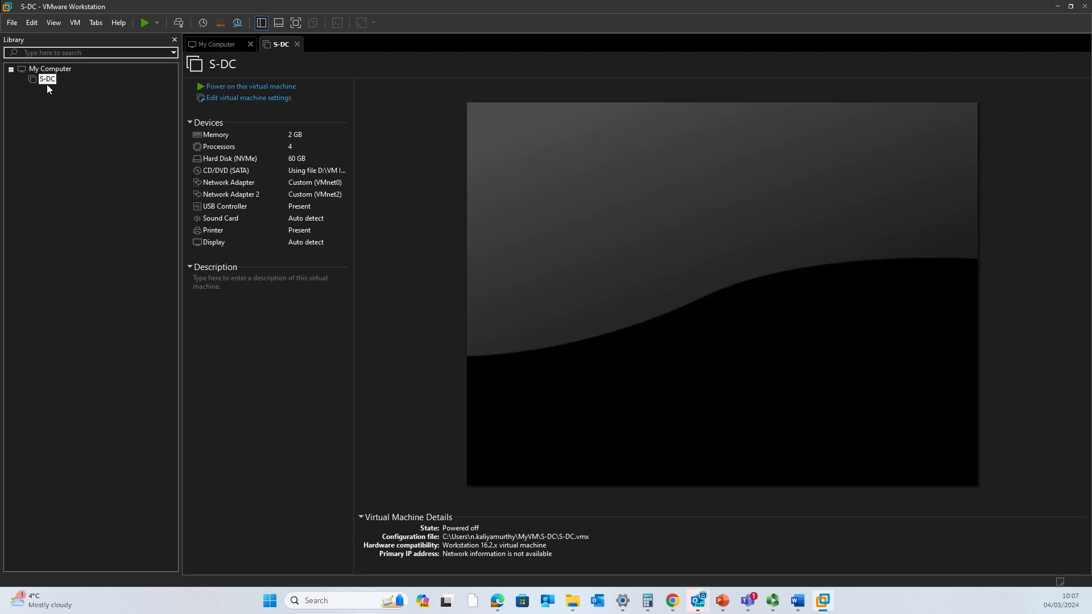
left_click(243, 98)
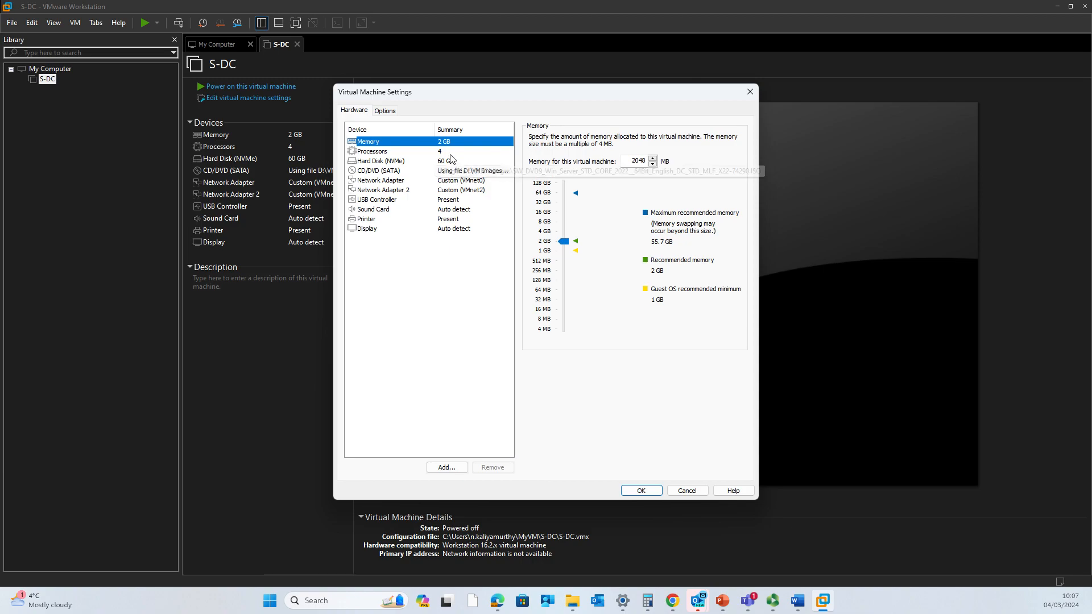
left_click(424, 152)
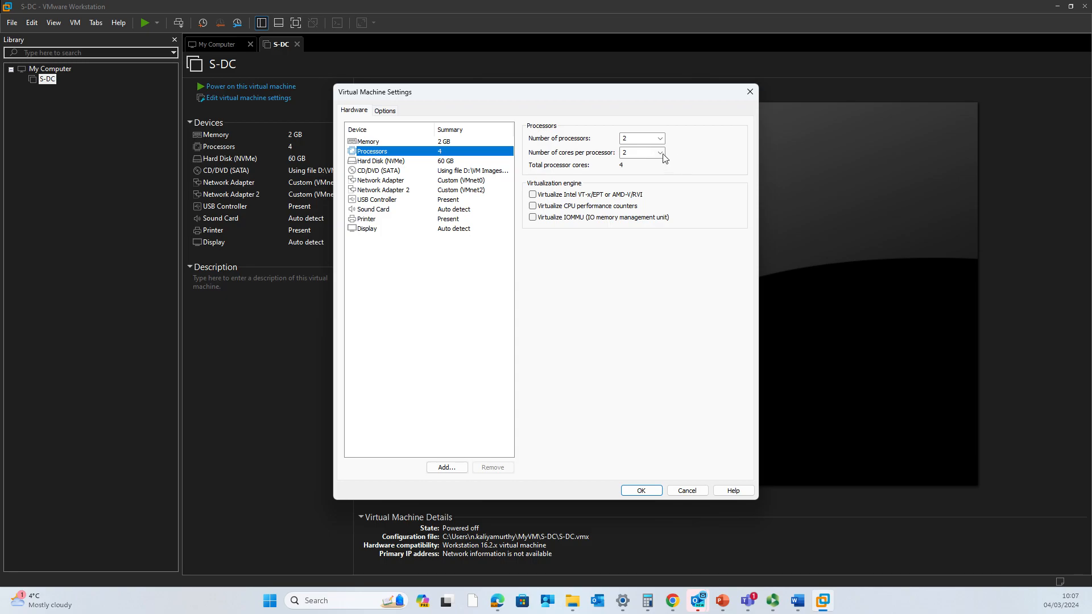
left_click(660, 152)
left_click(658, 164)
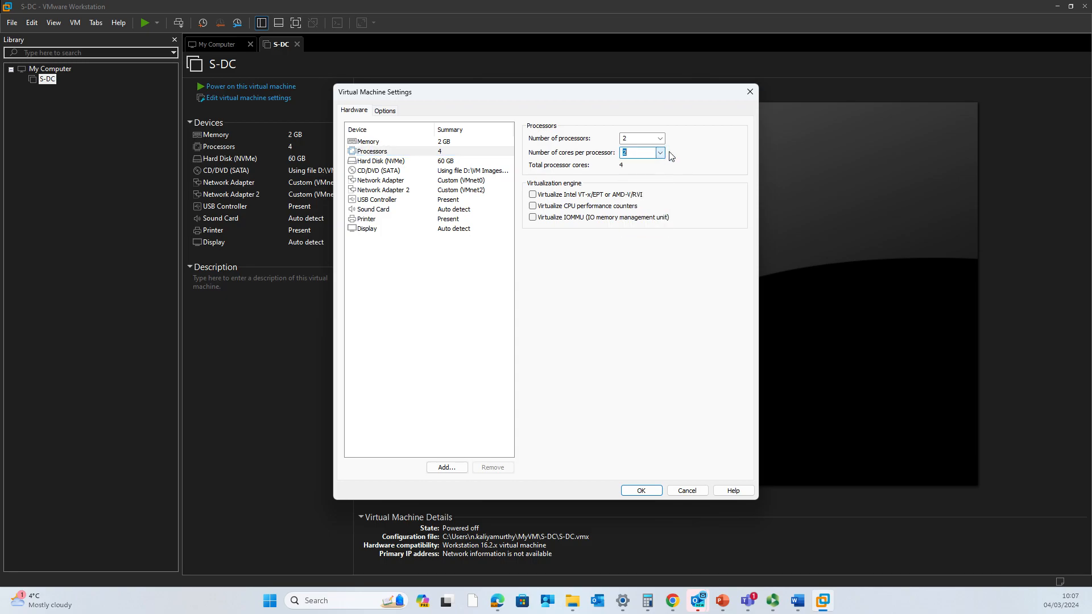
left_click(662, 140)
left_click(664, 141)
- Review the 2 GB memory and the ISO-backed CD/DVD drive, then save the settings
left_click(445, 142)
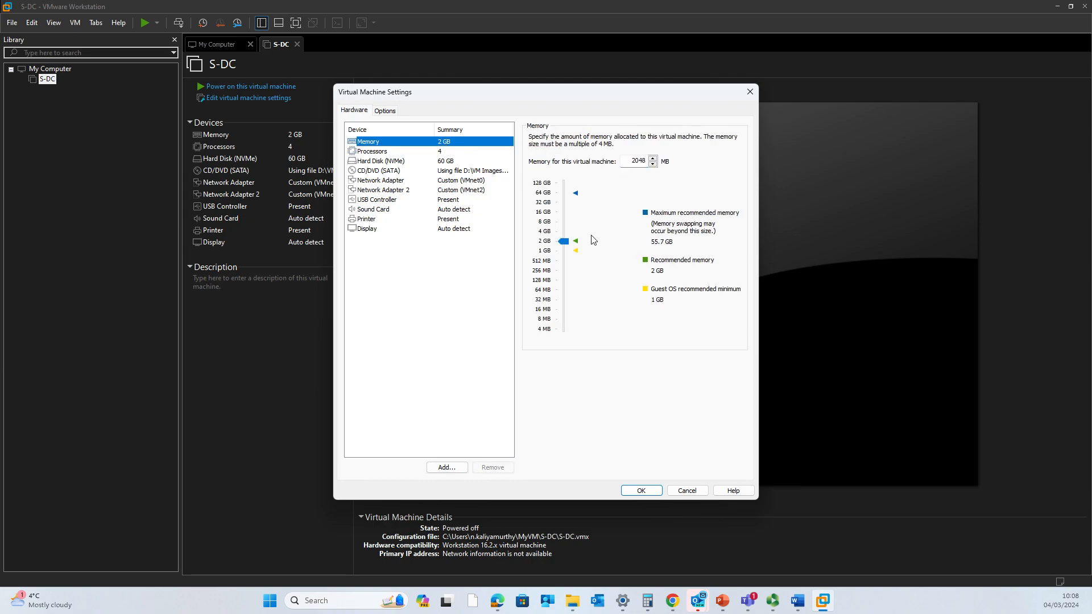
left_click(456, 171)
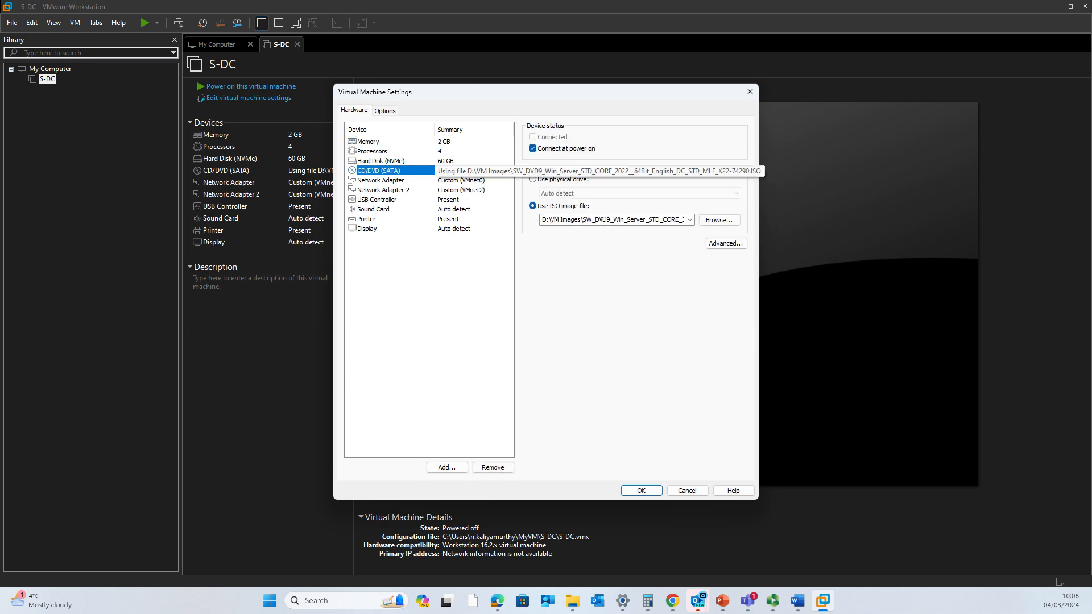
left_click(641, 491)
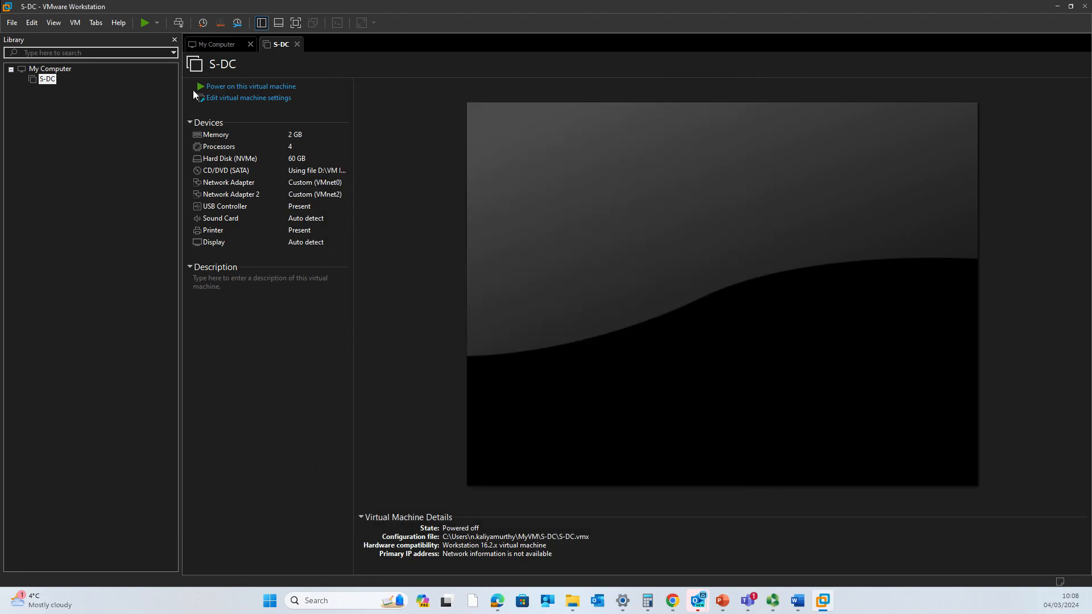
- Power on S-DC, then power it off after the EFI network boot times out
left_click(245, 86)
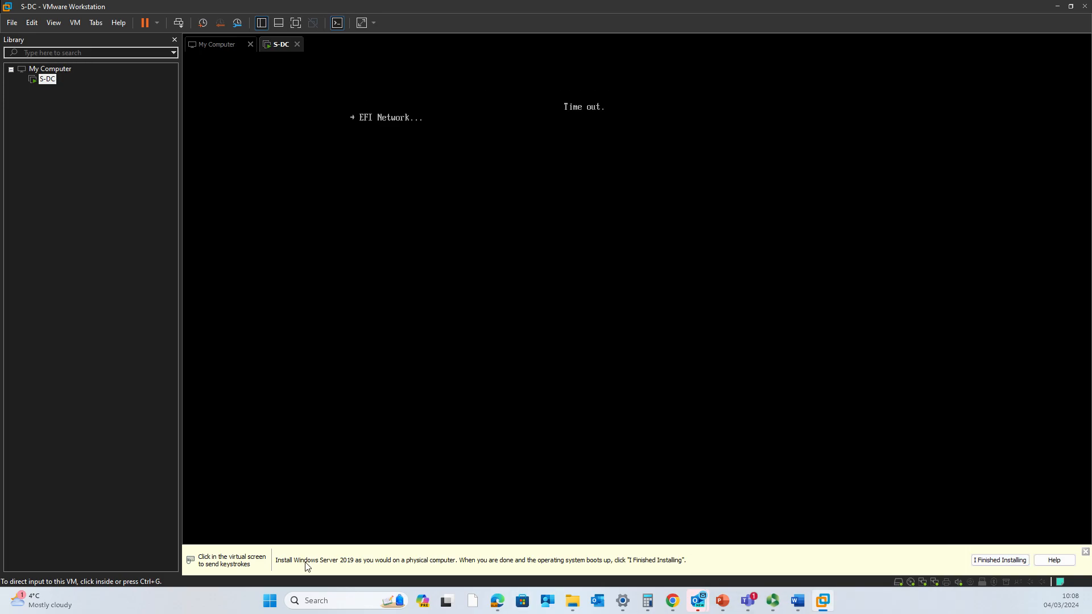
left_click(447, 152)
key("ctrl+alt")
left_click(296, 45)
left_click(529, 319)
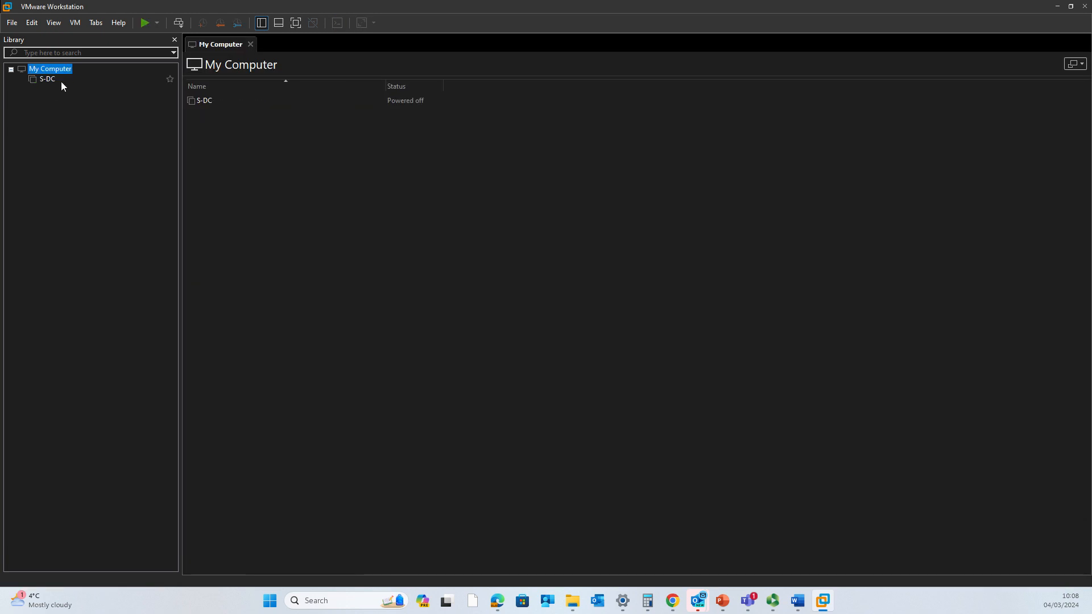
- Reopen S-DC's summary from the library and power it on again
left_click(48, 79)
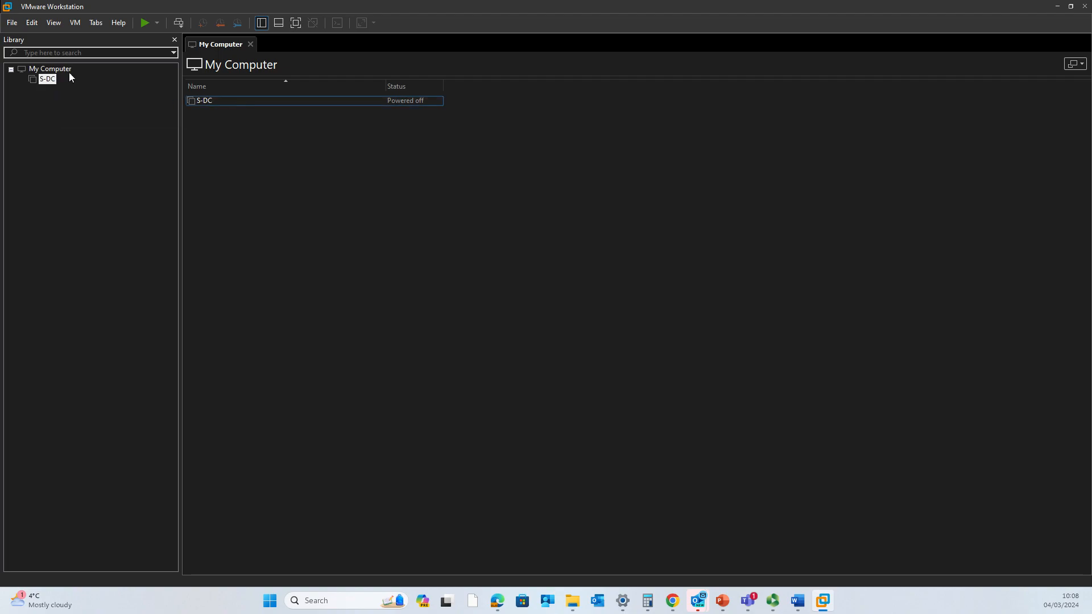
left_click(48, 79)
left_click(262, 90)
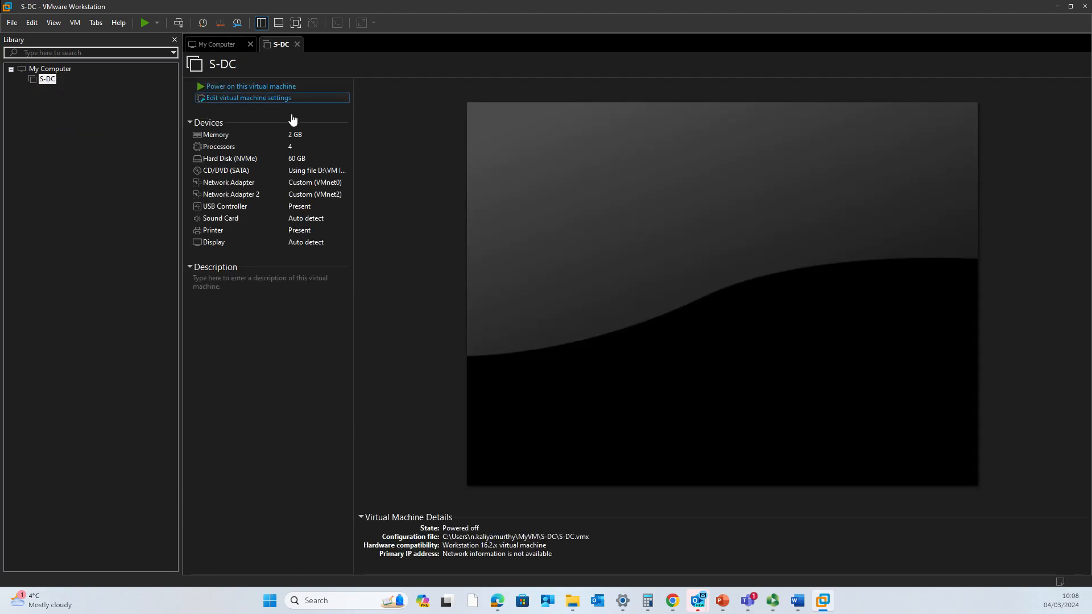
- Boot S-DC from the Windows Server disc with Enter, then release input with Ctrl+Alt
left_click(584, 273)
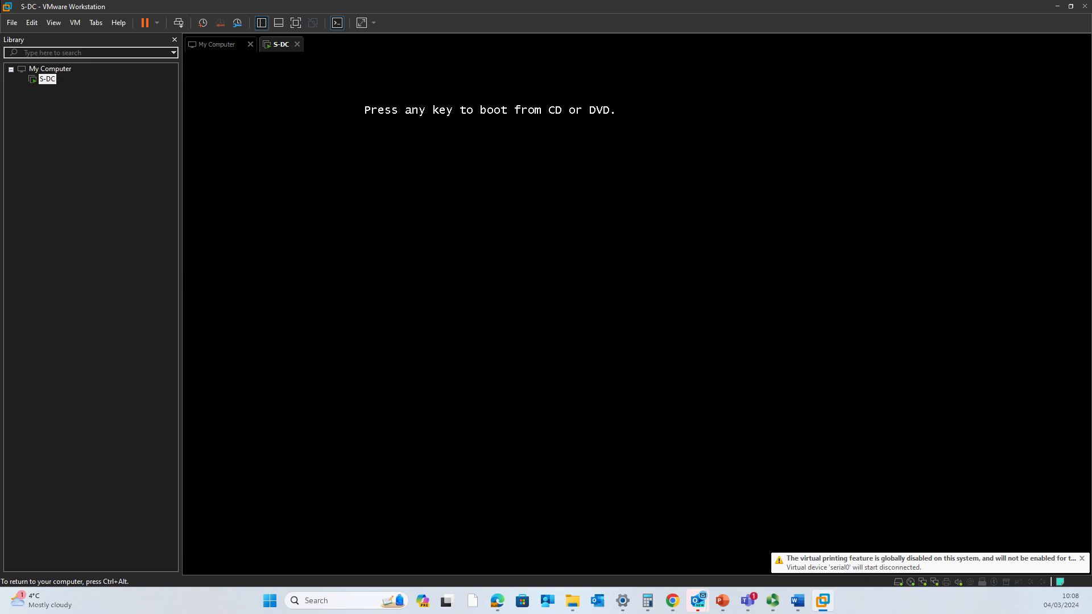
key("Return")
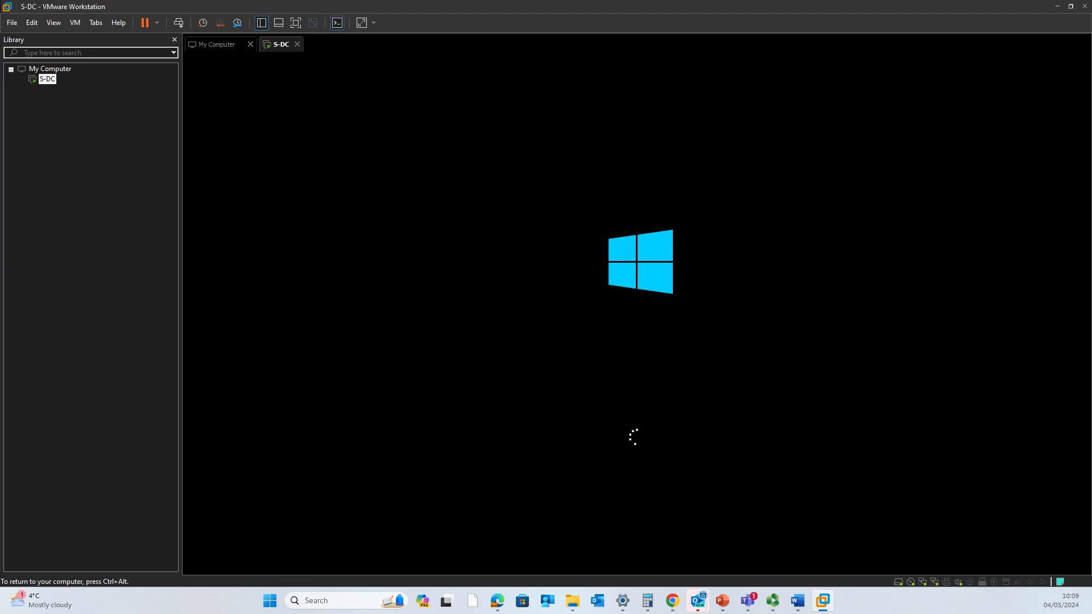
key("ctrl+alt")
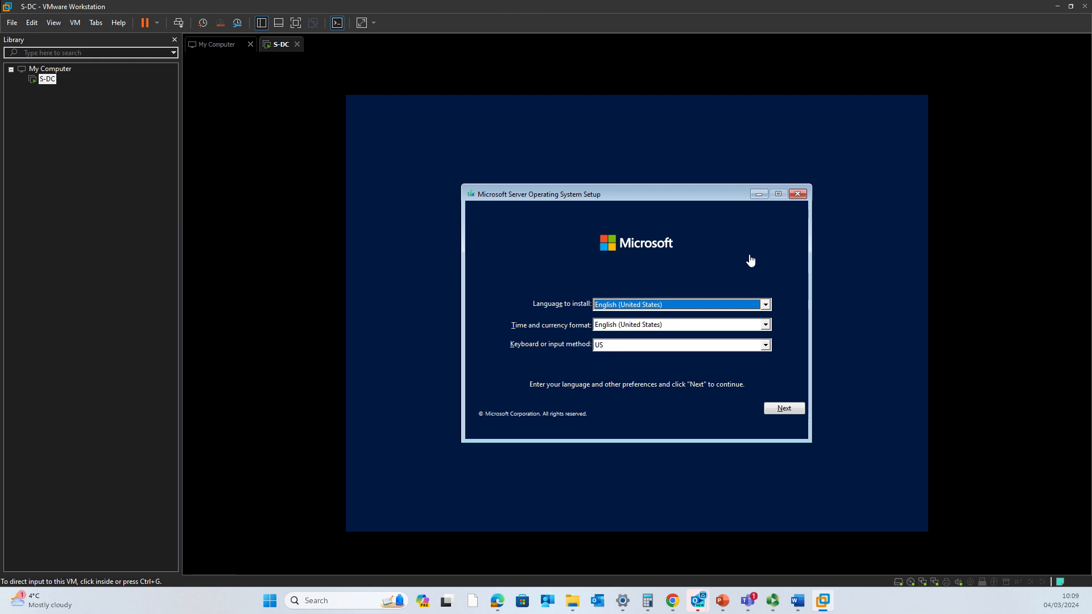
- Set time/currency format to English (United Kingdom) and the keyboard to United Kingdom, then start Install now
left_click(764, 302)
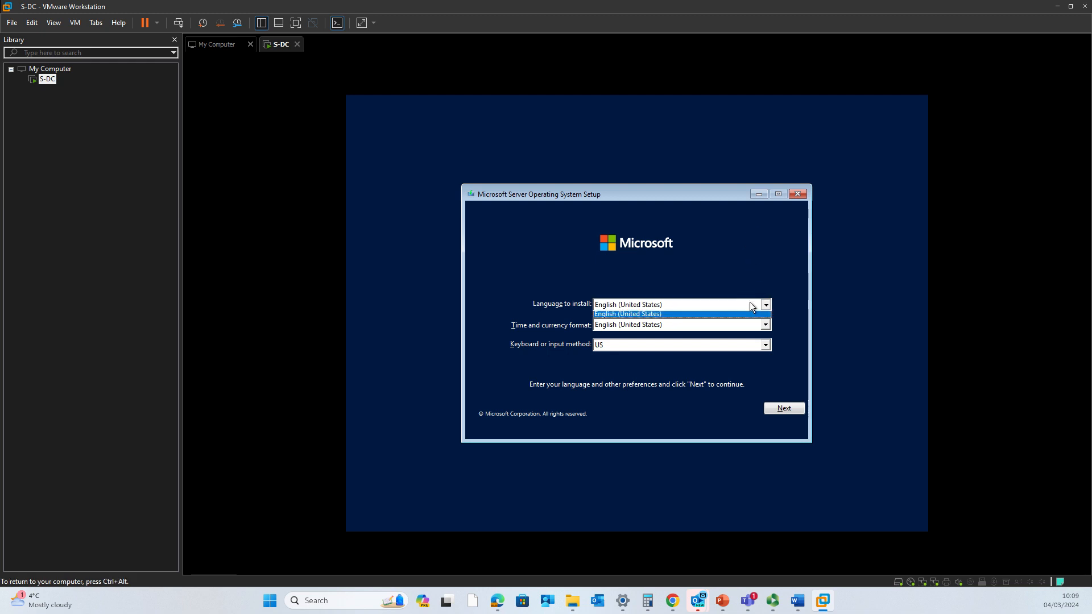
left_click(745, 329)
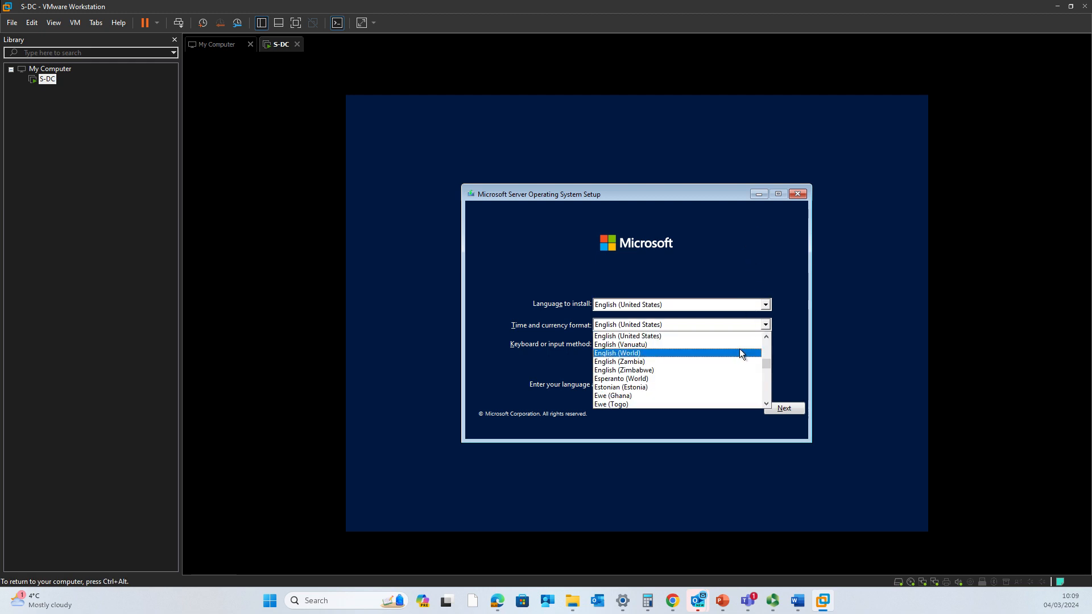
scroll(739, 349, "up", 1)
left_click(738, 353)
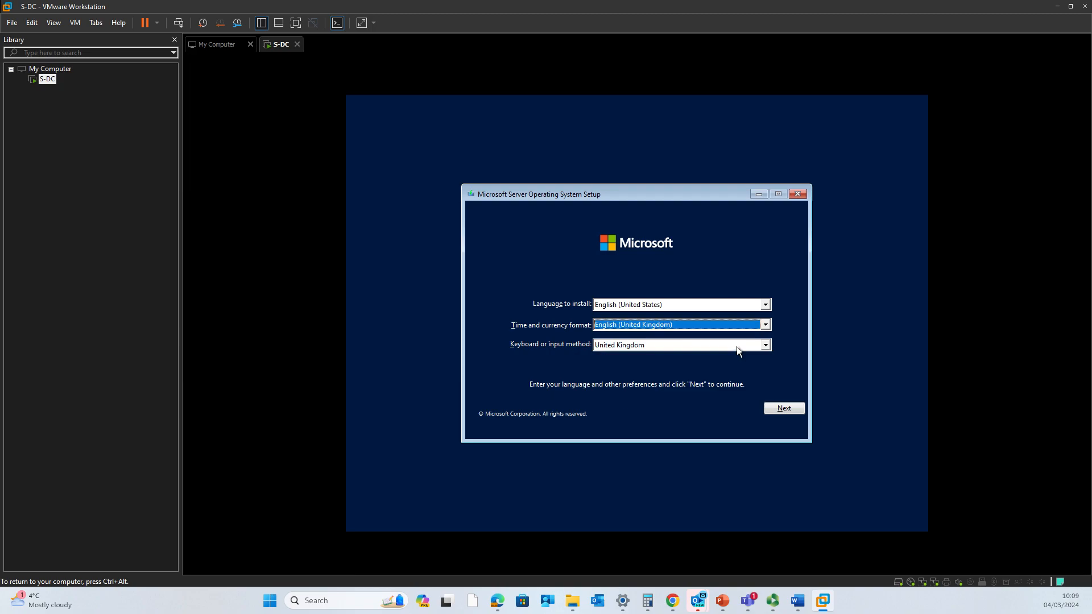
left_click(678, 343)
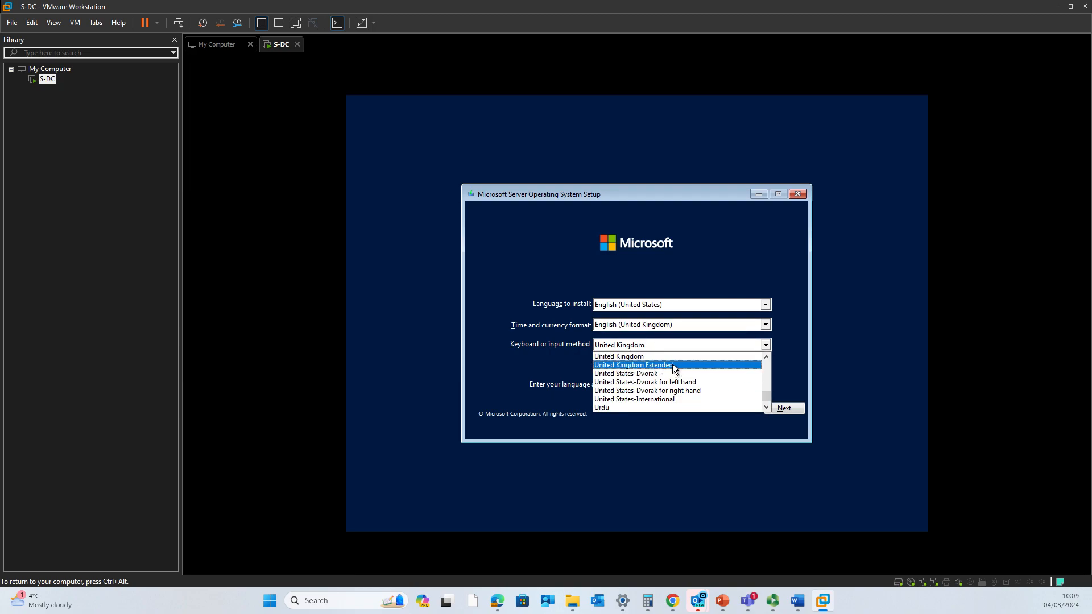
left_click(674, 357)
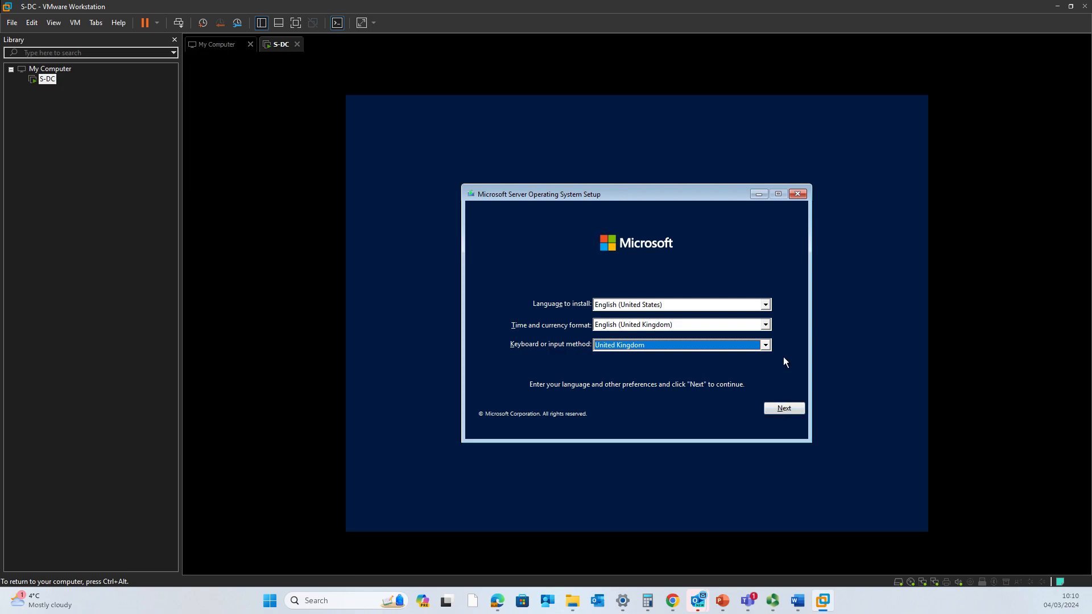
left_click(785, 410)
left_click(627, 321)
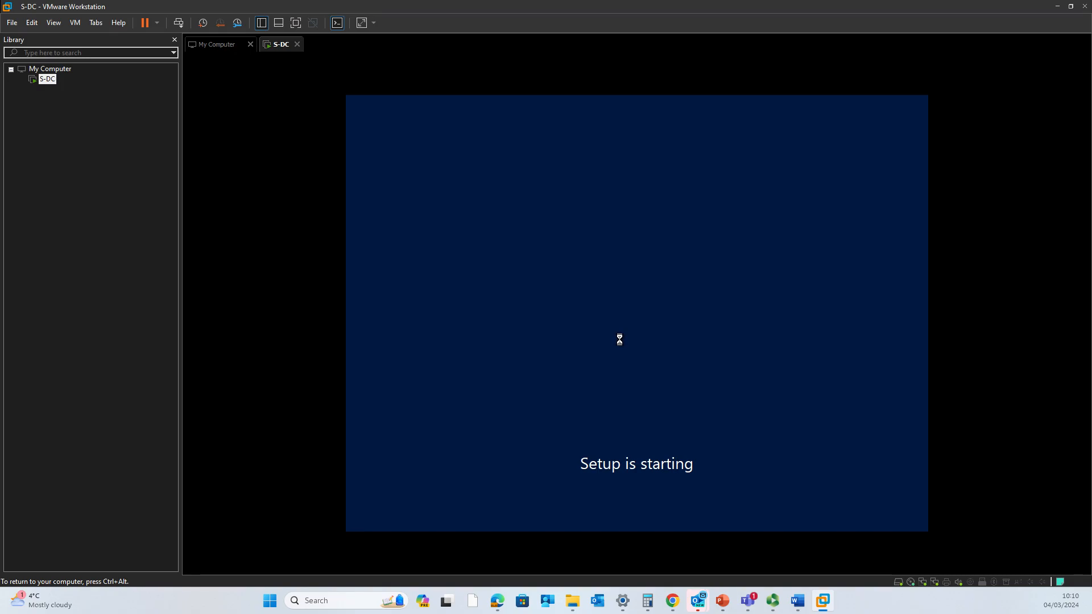
- Select the Windows Server 2022 Standard (Desktop Experience) edition and continue
key("ctrl+alt")
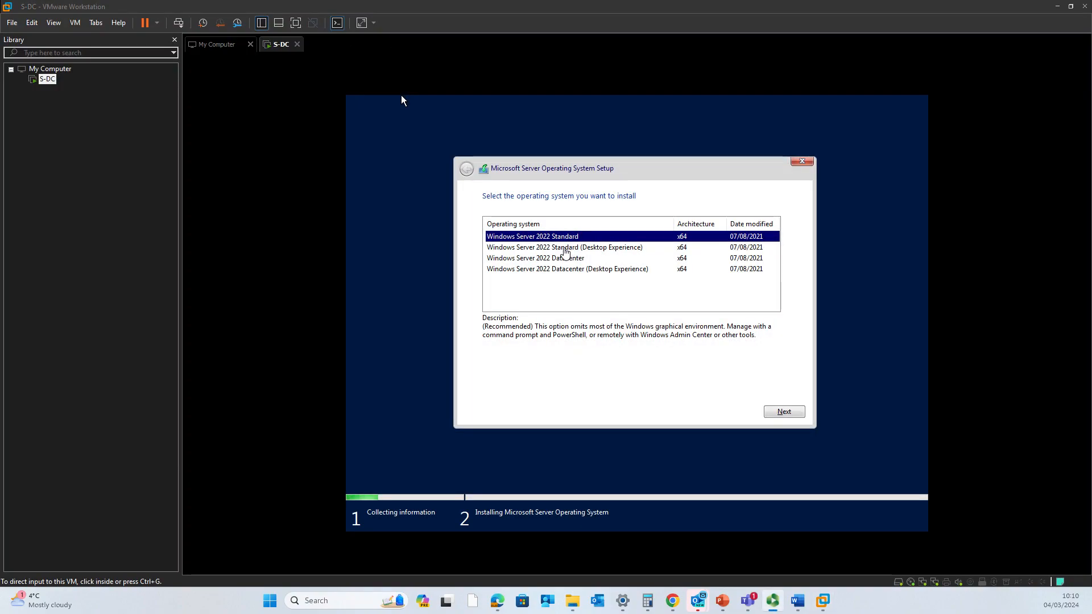
left_click(401, 100)
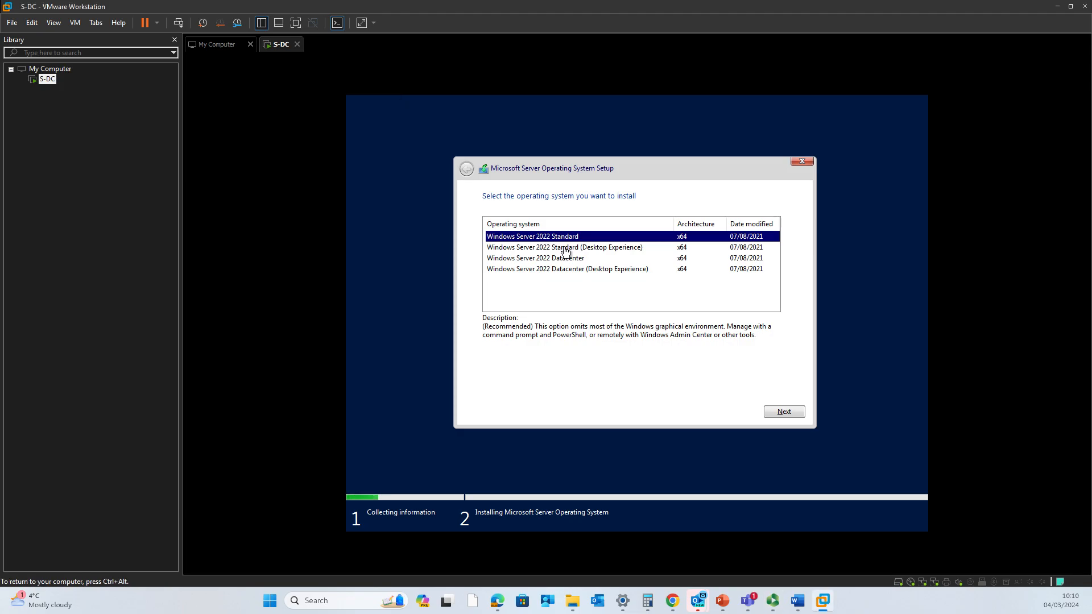
left_click(572, 253)
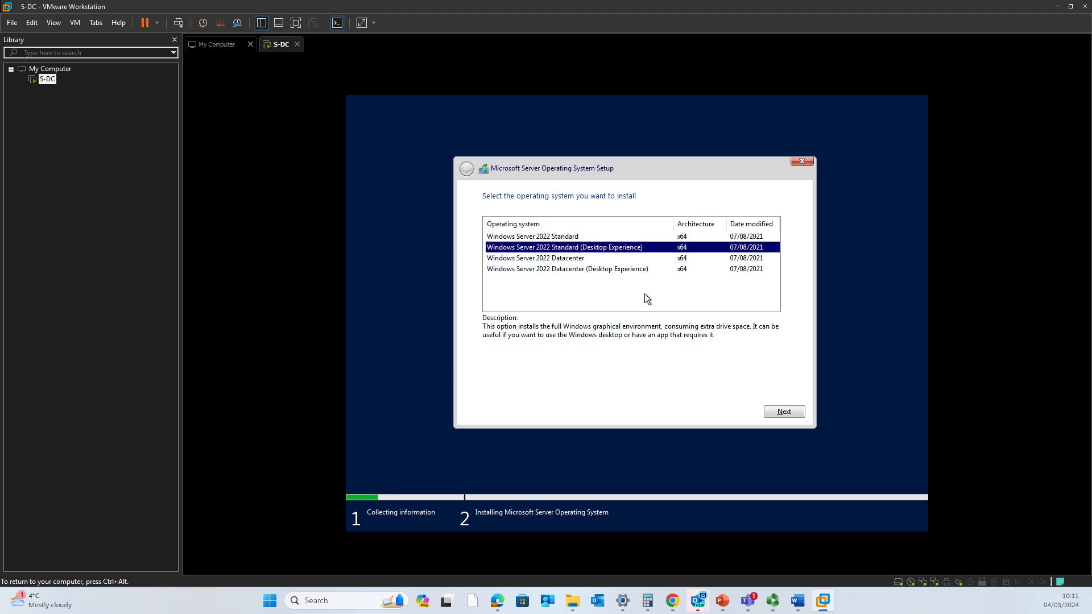
left_click(797, 417)
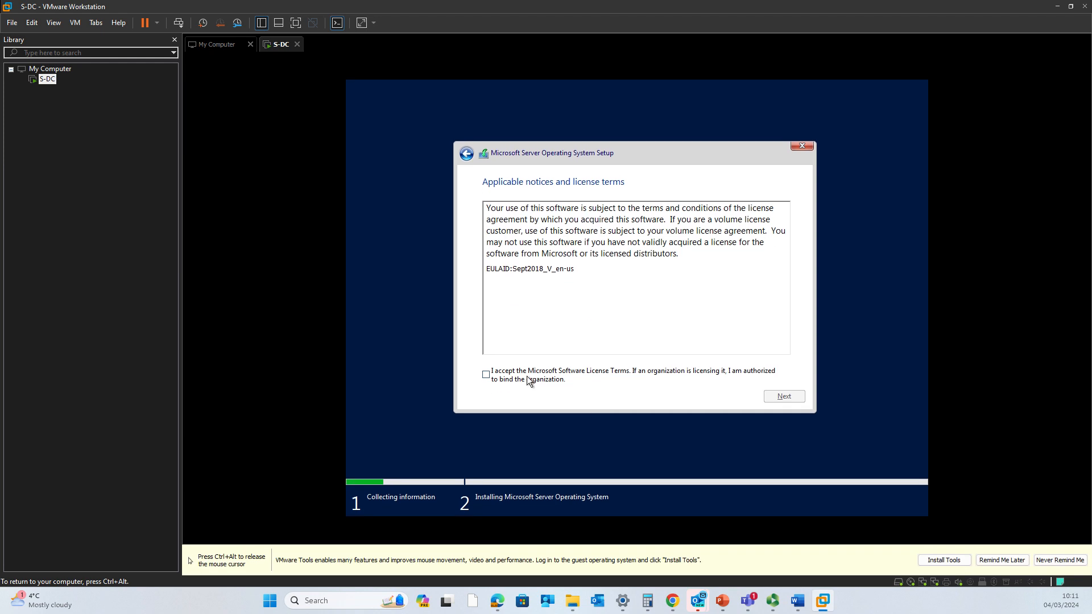
- Accept the Microsoft license terms and choose a Custom installation
left_click(528, 379)
left_click(795, 396)
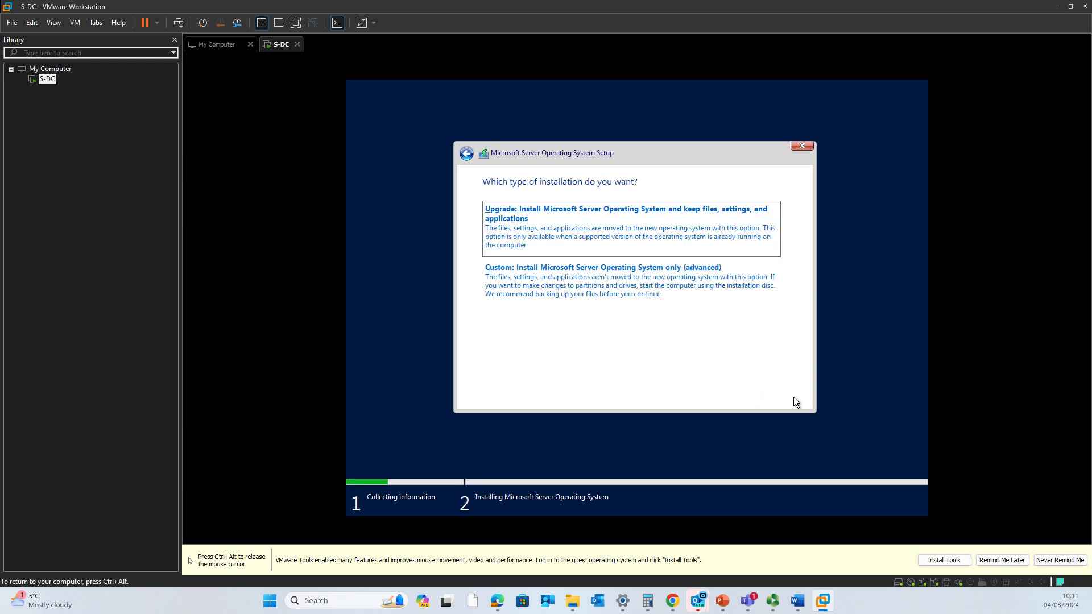
left_click(648, 279)
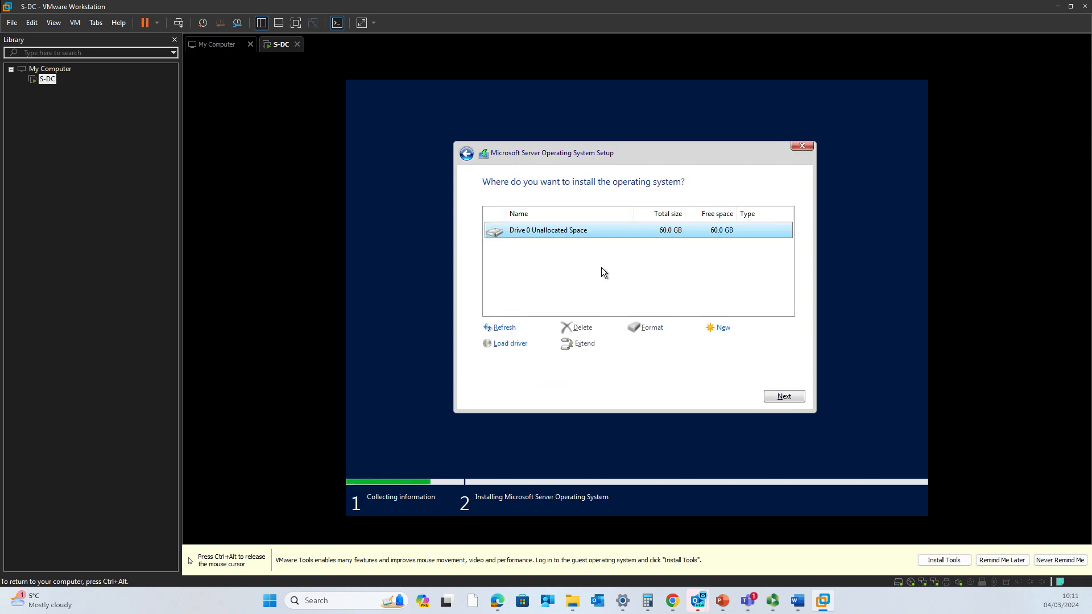
- Create a 10440 MB partition on Drive 0, then install onto the remaining unallocated space
left_click(717, 332)
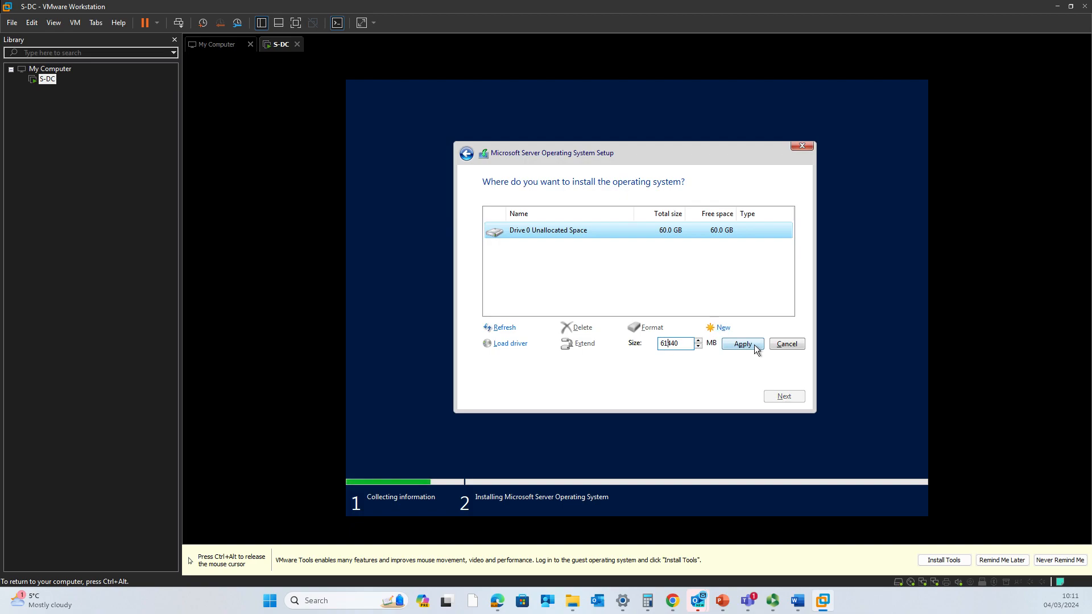
key("BackSpace")
key("BackSpace")
type("10")
left_click(742, 343)
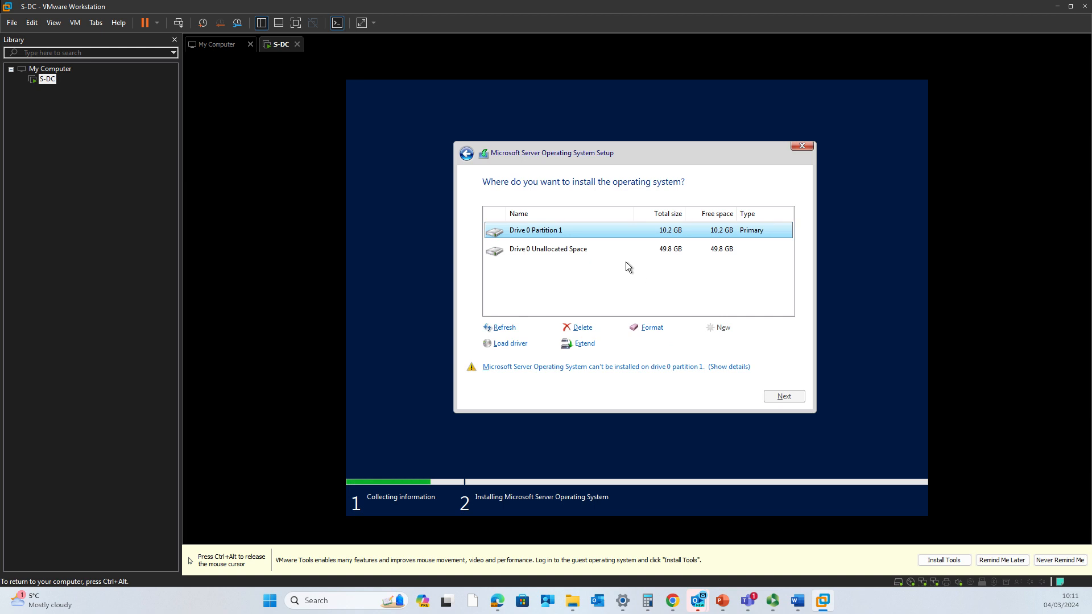
left_click(595, 255)
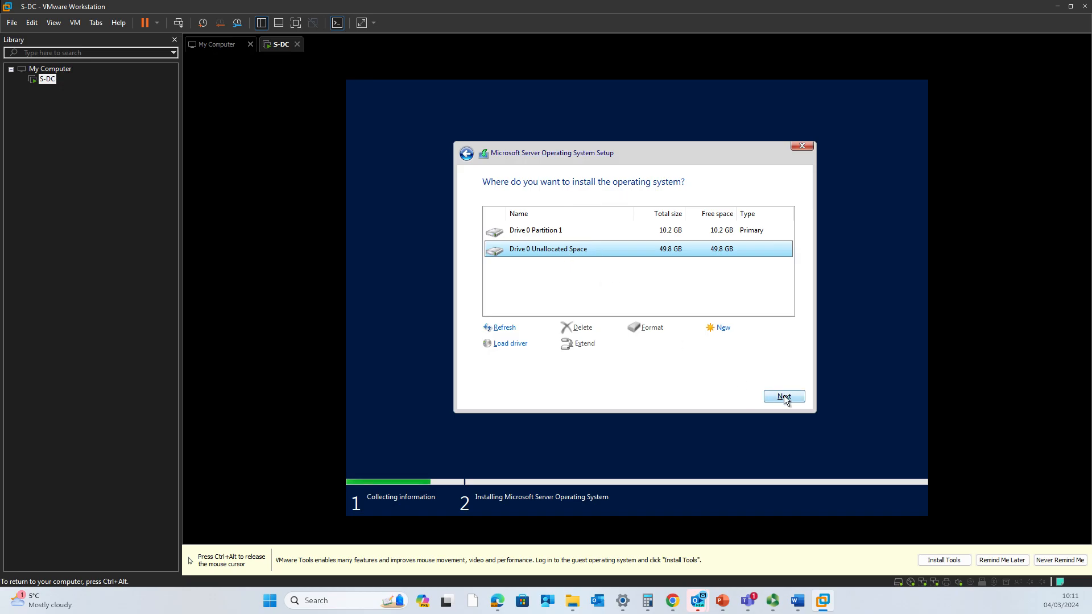
left_click(567, 235)
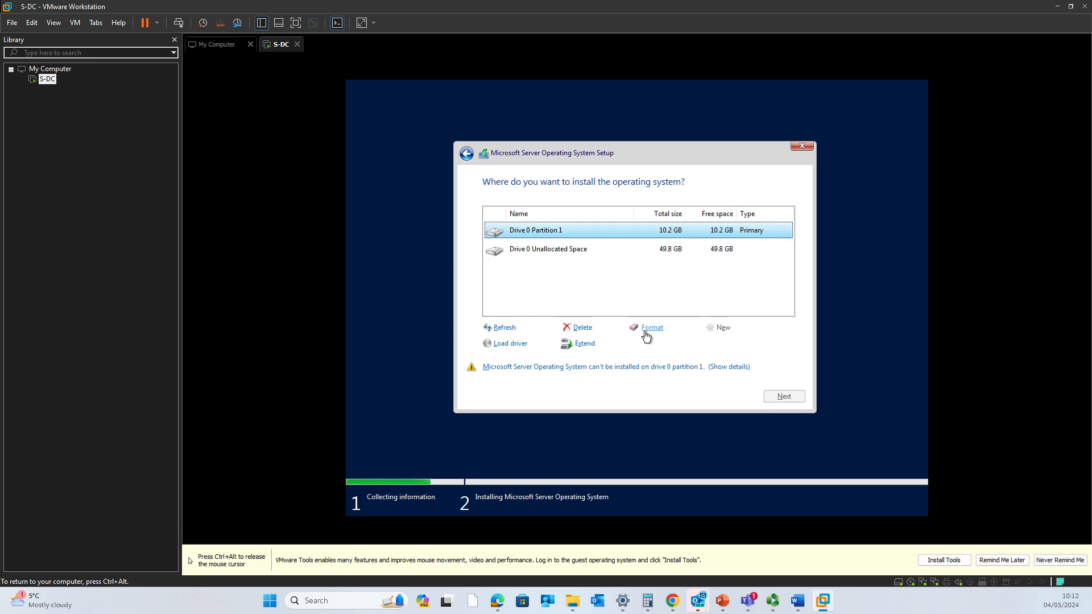
left_click(597, 256)
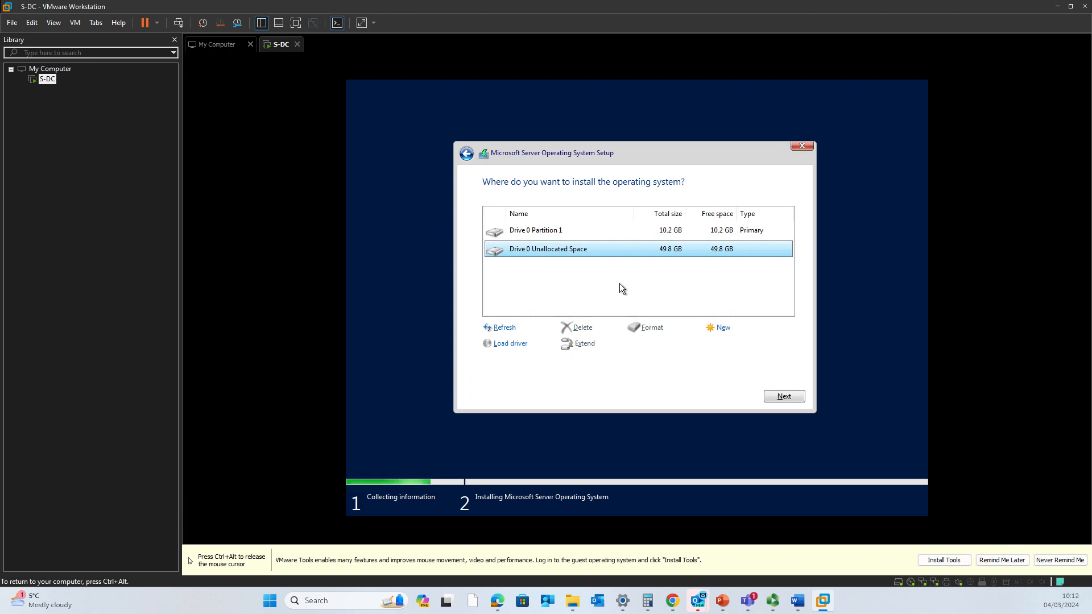
left_click(783, 397)
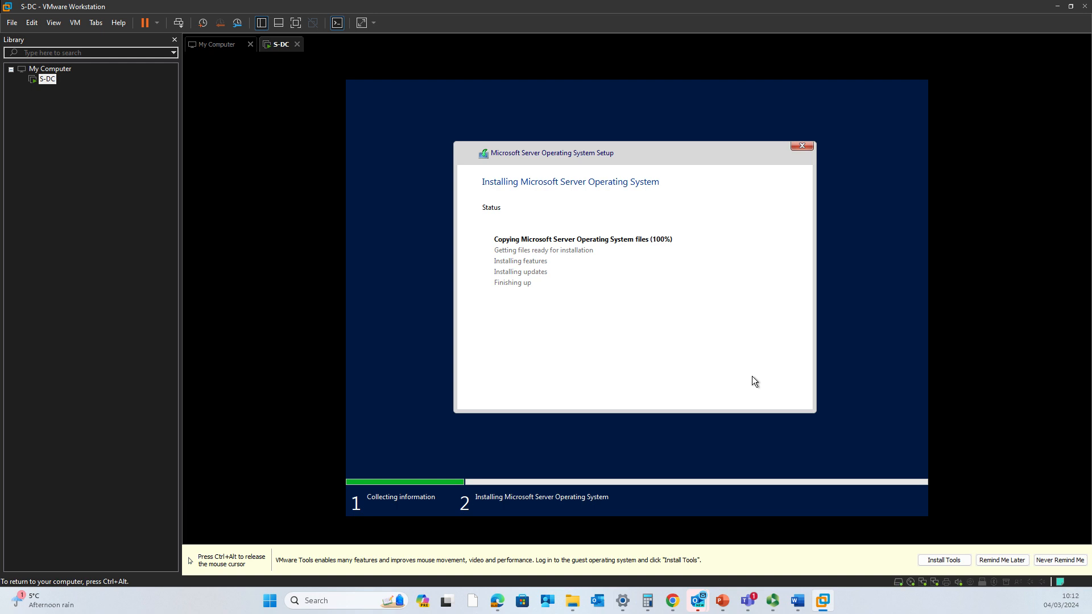
- Enter and confirm the built-in Administrator password, then click Finish
key("ctrl+alt")
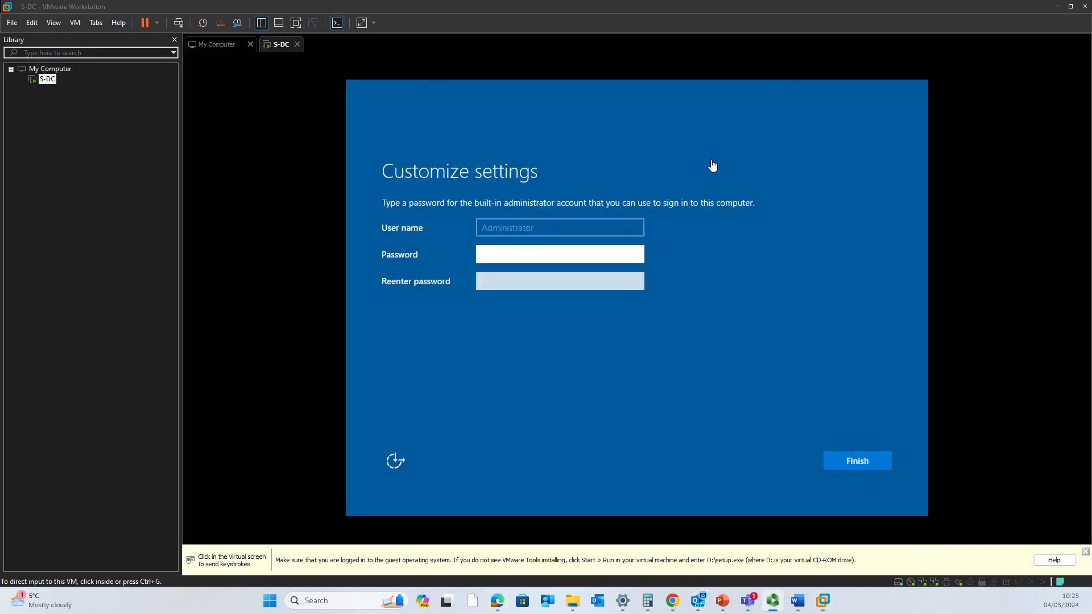
left_click(614, 251)
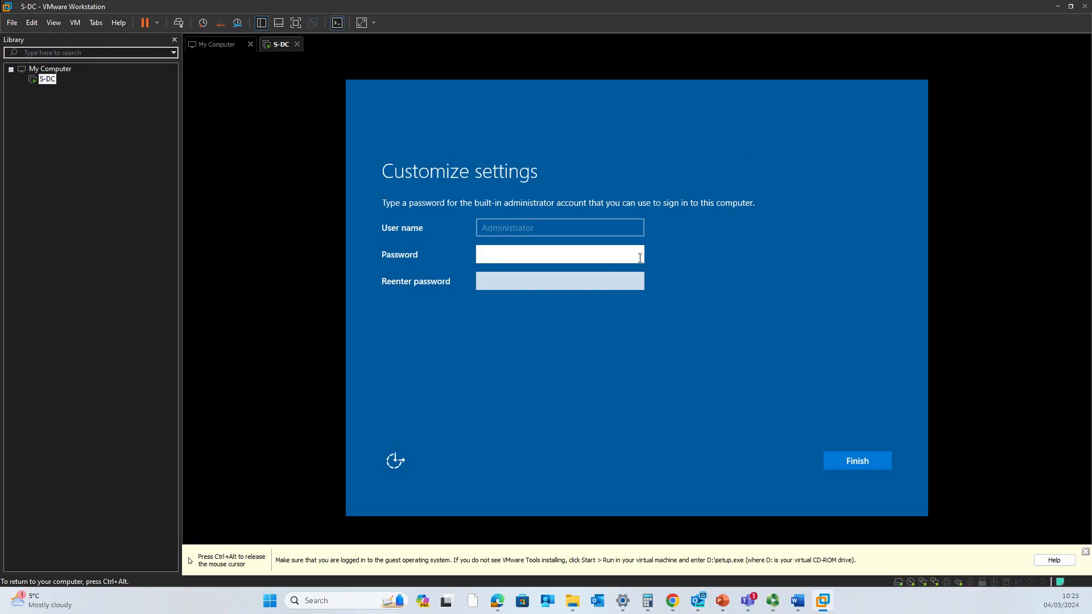
type("Pa$$w0r")
key("Caps_Lock")
type("D")
key("Caps_Lock")
type("1•••")
key("Tab")
key("Caps_Lock")
type("•")
key("Caps_Lock")
type("••$w0r")
key("Caps_Lock")
type("D")
key("Caps_Lock")
type("1••")
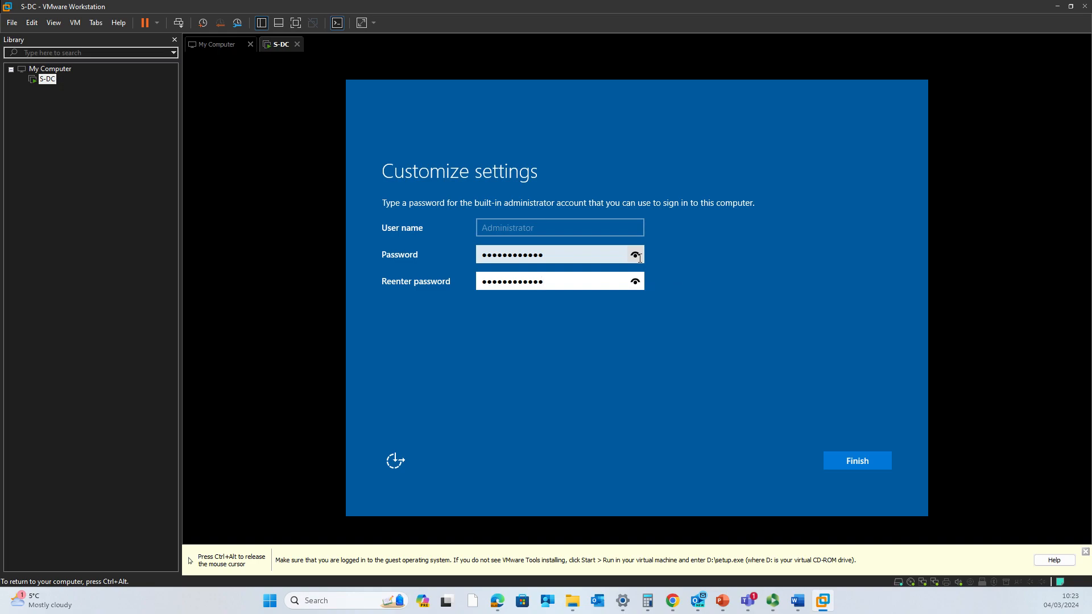
left_click(857, 463)
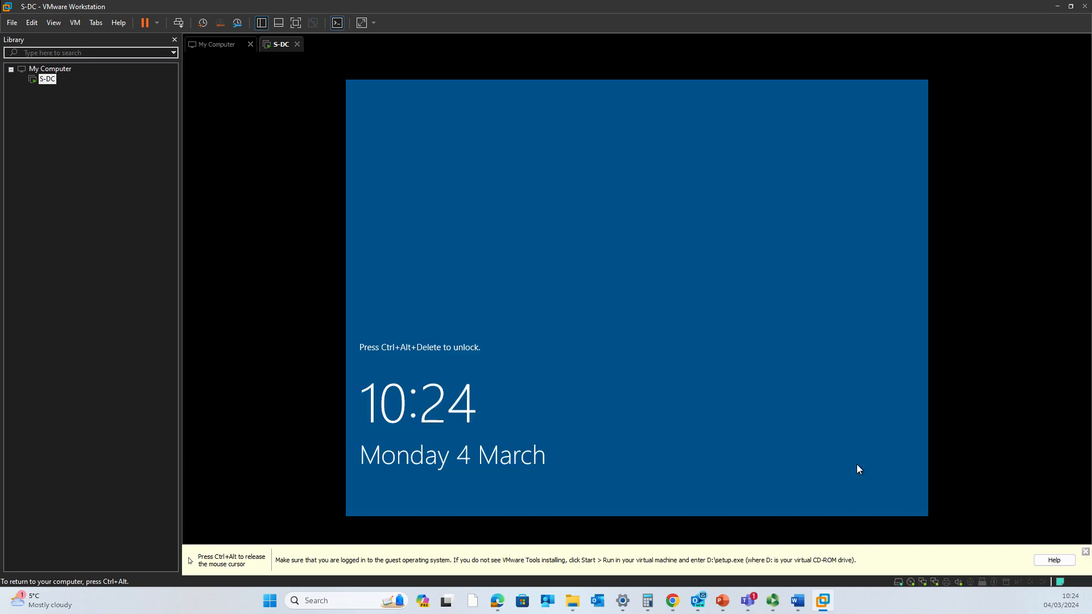
- Send Ctrl+Alt+Del to S-DC and sign in as Administrator with the account password
key("ctrl+alt")
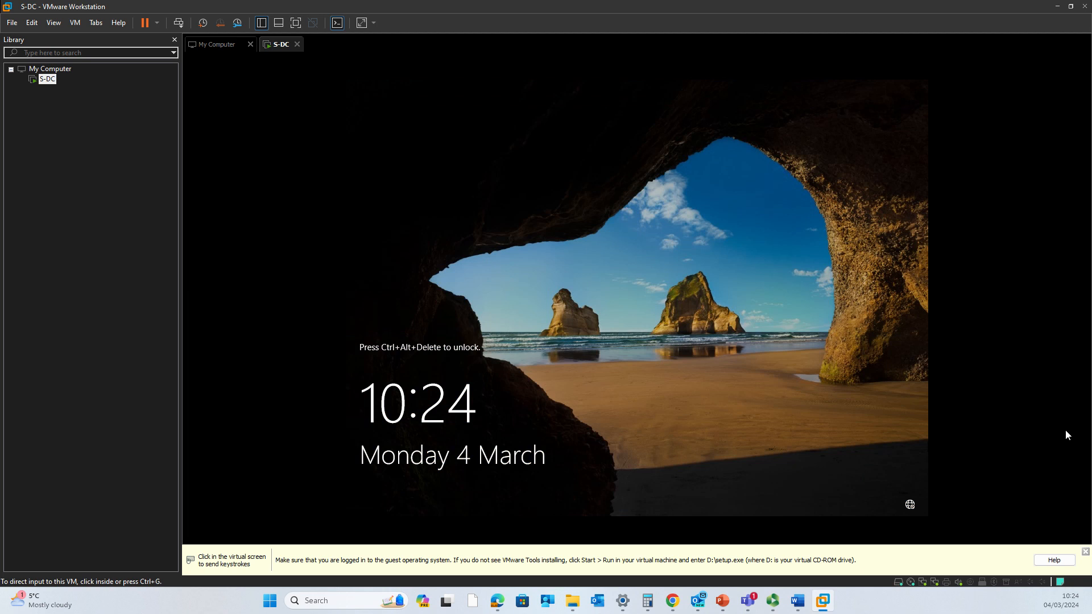
left_click(609, 304)
key("ctrl+alt")
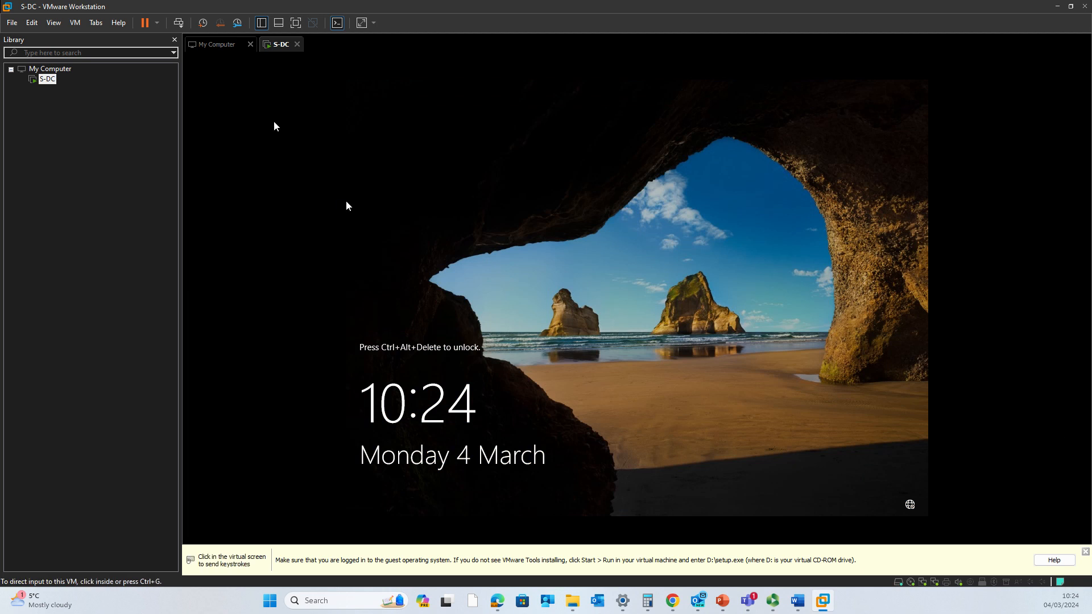
left_click(181, 28)
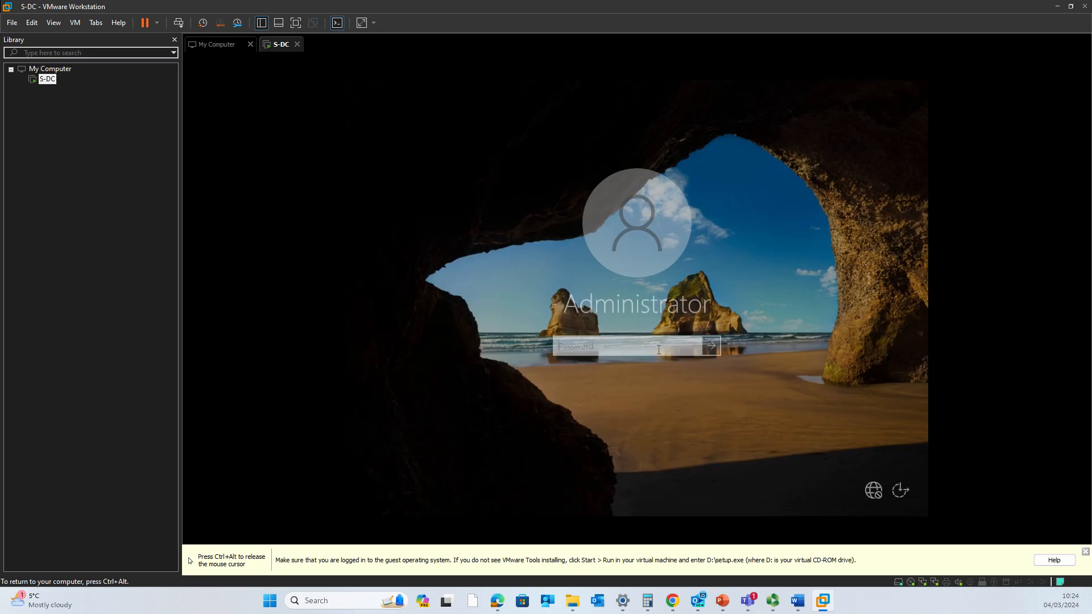
type("Pa•••••")
key("Caps_Lock")
type("•")
key("Caps_Lock")
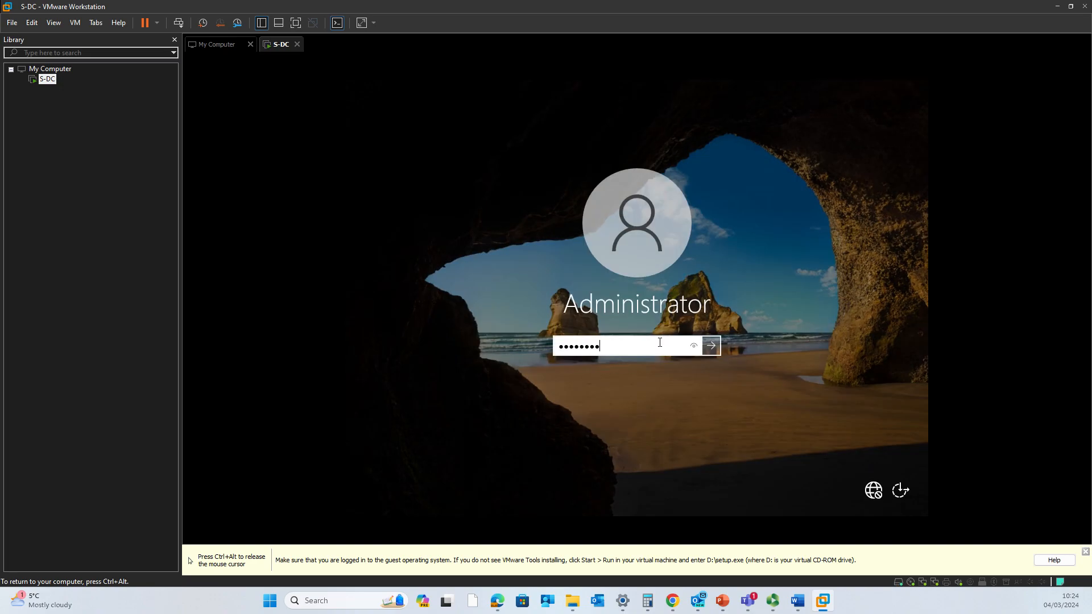
key("Return")
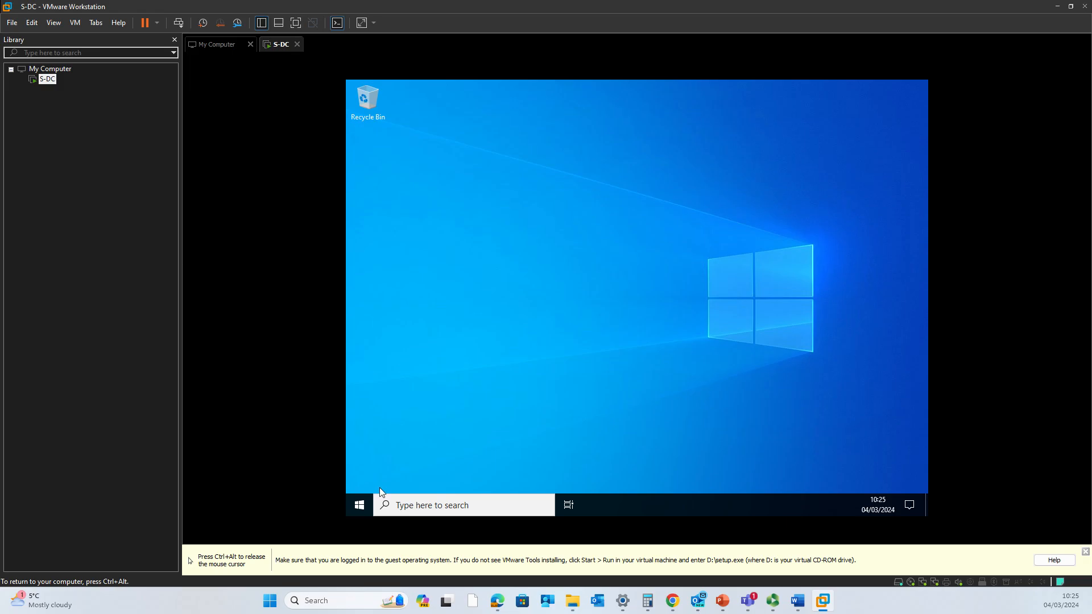
- From This PC, open the VMware Tools DVD Drive (D:) and run setup64
key("ctrl+alt")
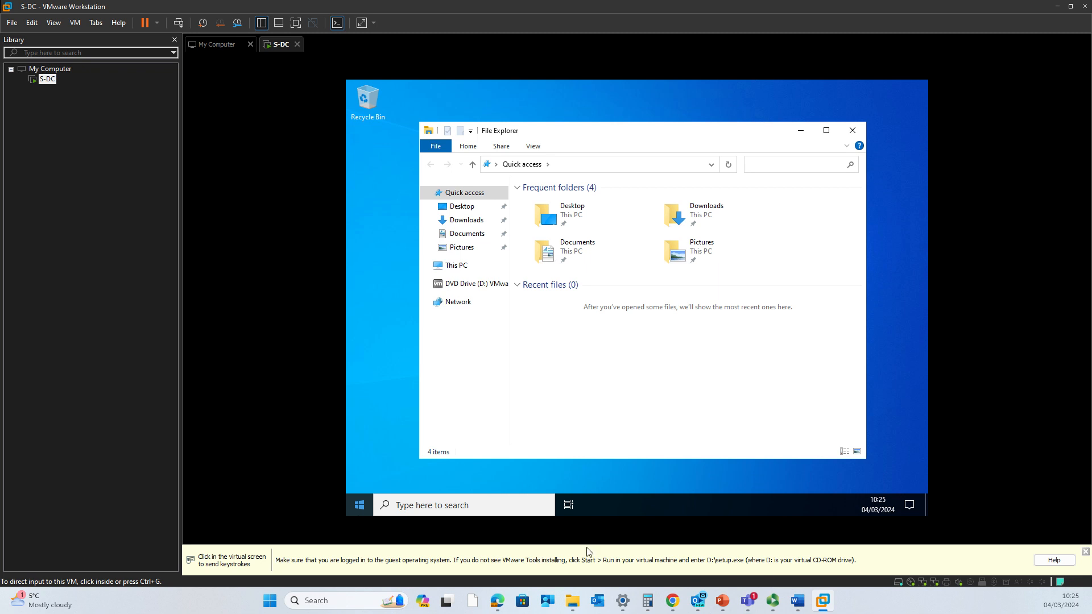
left_click(476, 323)
key("super")
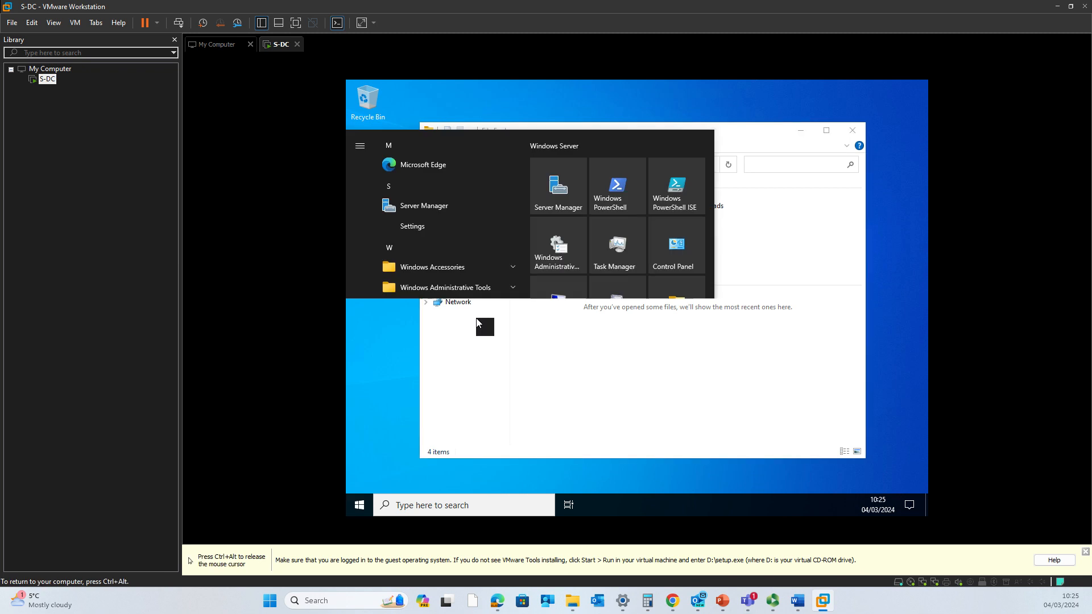
left_click(776, 373)
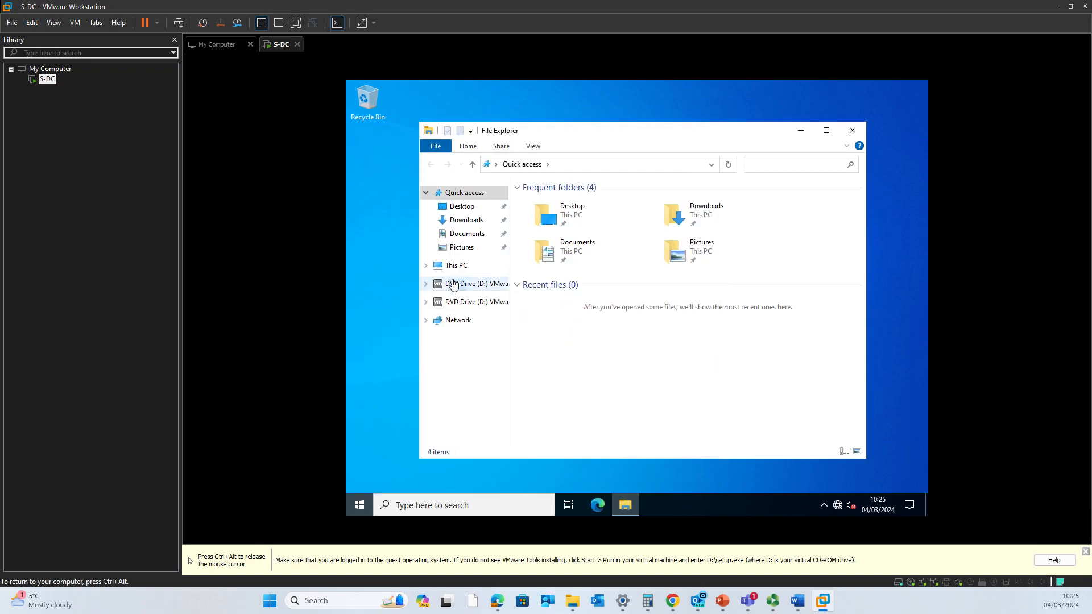
left_click(459, 285)
left_click(454, 267)
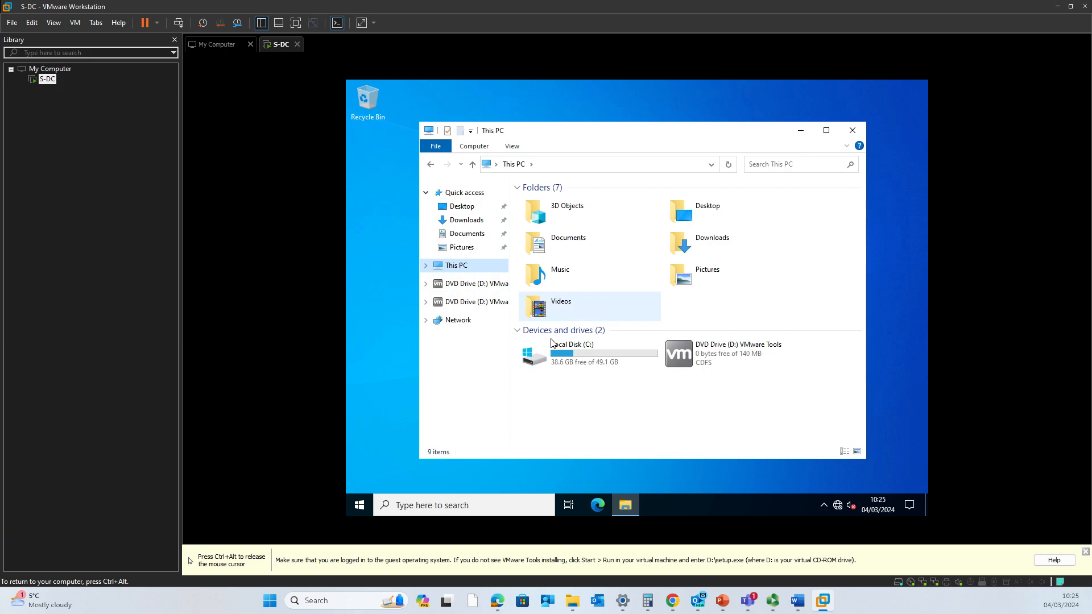
left_click(704, 363)
right_click(703, 361)
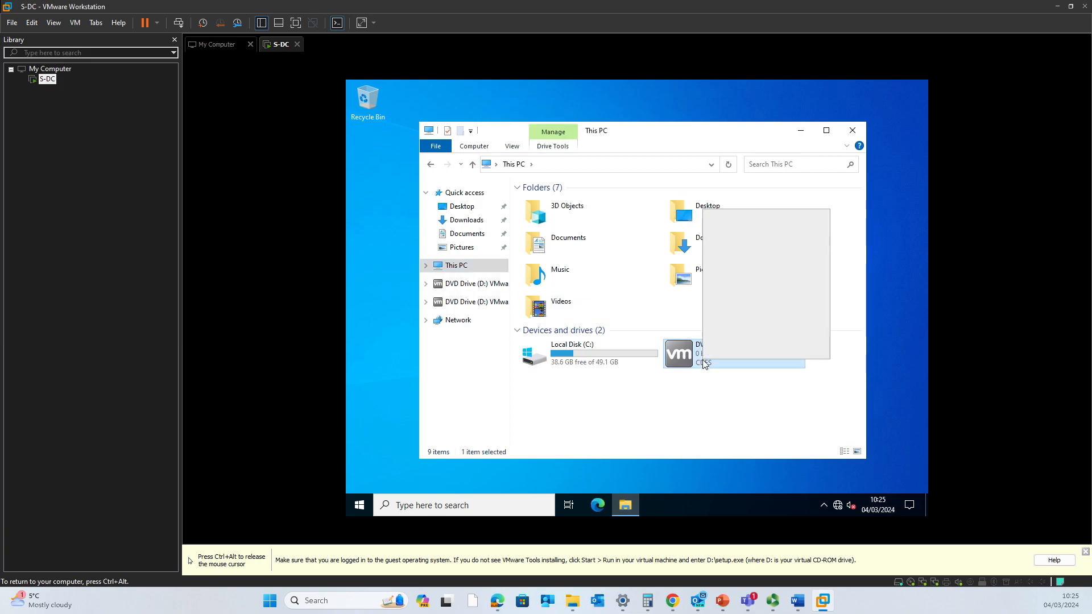
left_click(742, 220)
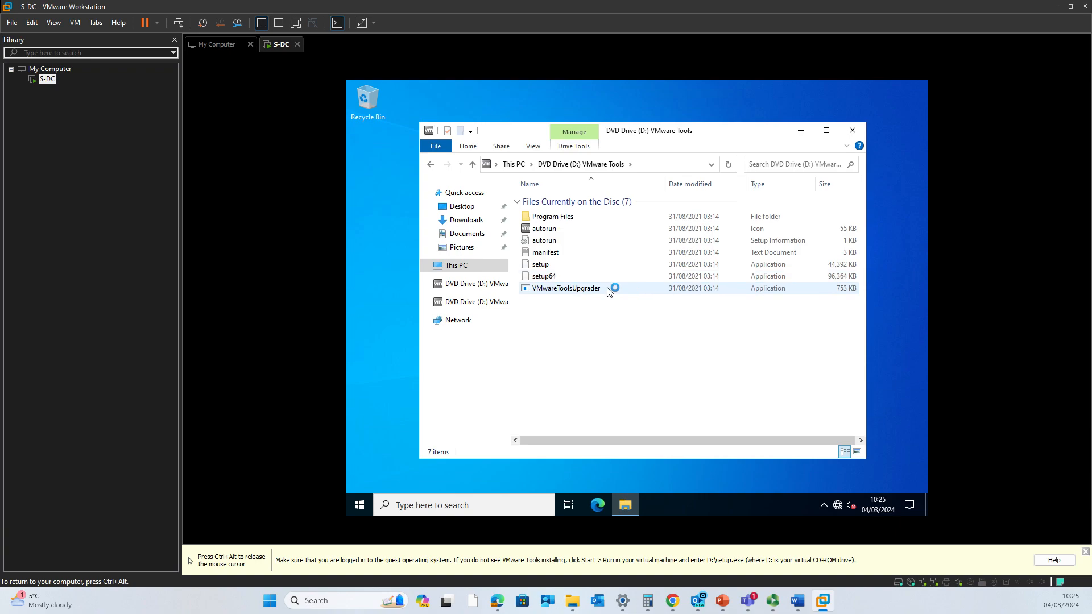
double_click(566, 277)
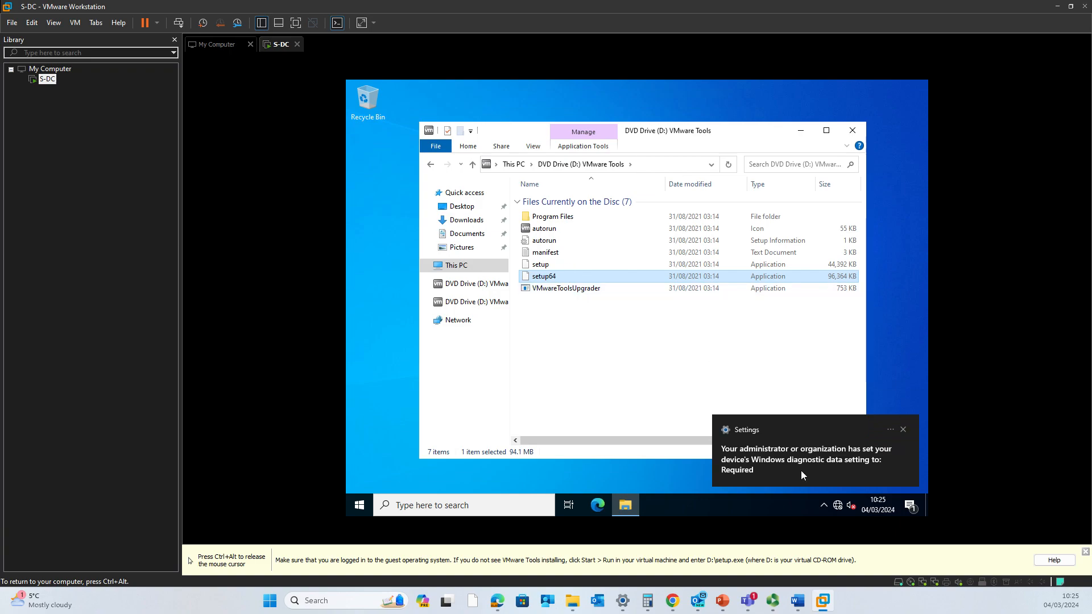
- Dismiss the diagnostic data notice and the VMware Tools installation reminder
left_click(906, 431)
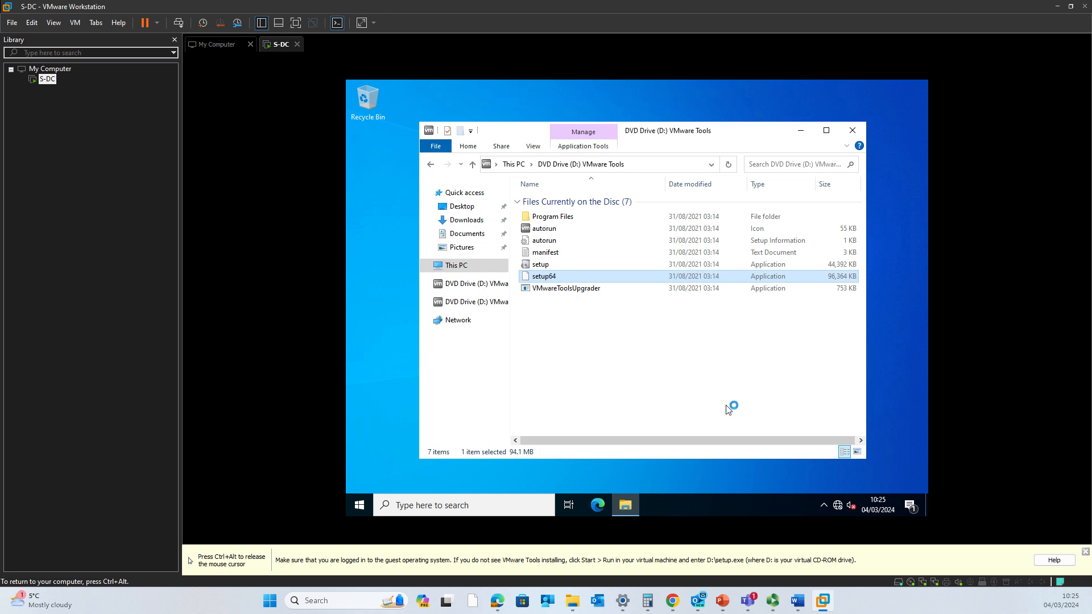
key("ctrl+alt")
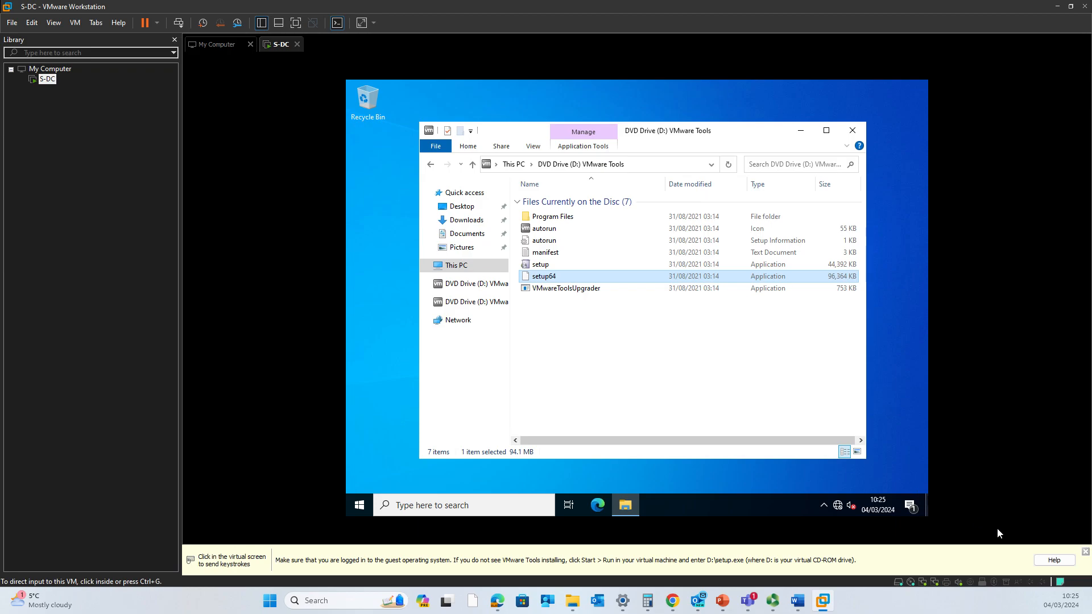
left_click(1085, 551)
left_click(646, 378)
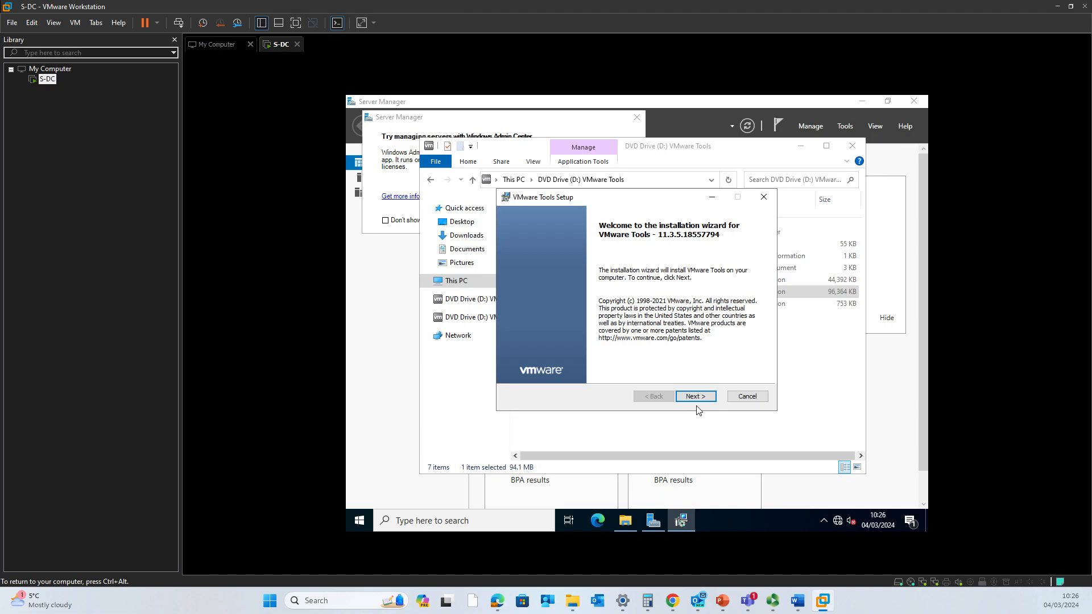
- Install VMware Tools with the Typical setup, finish the wizard, and agree to restart S-DC
left_click(698, 399)
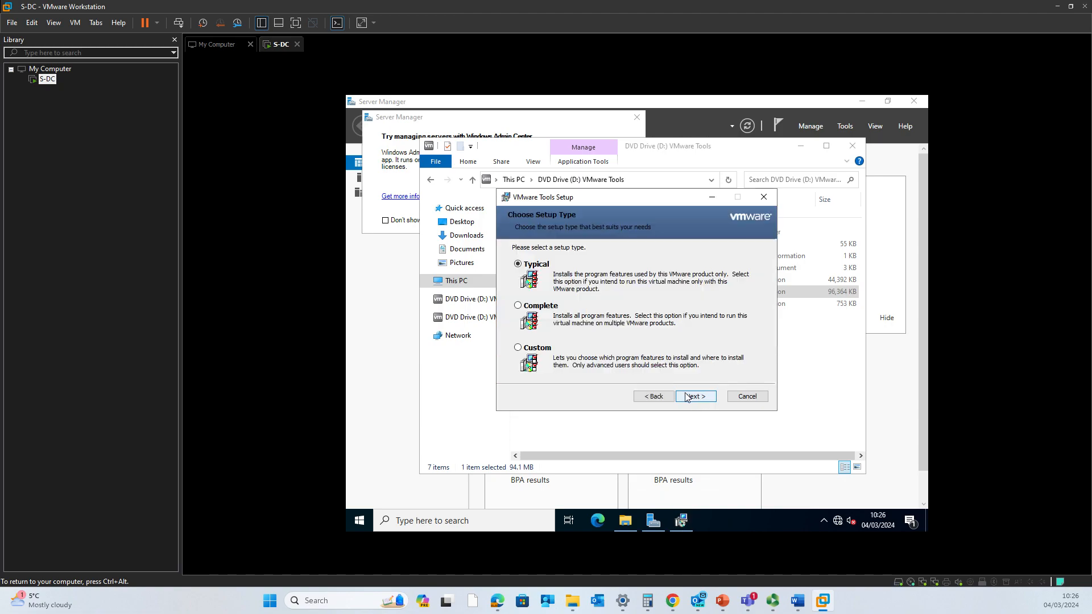
left_click(686, 398)
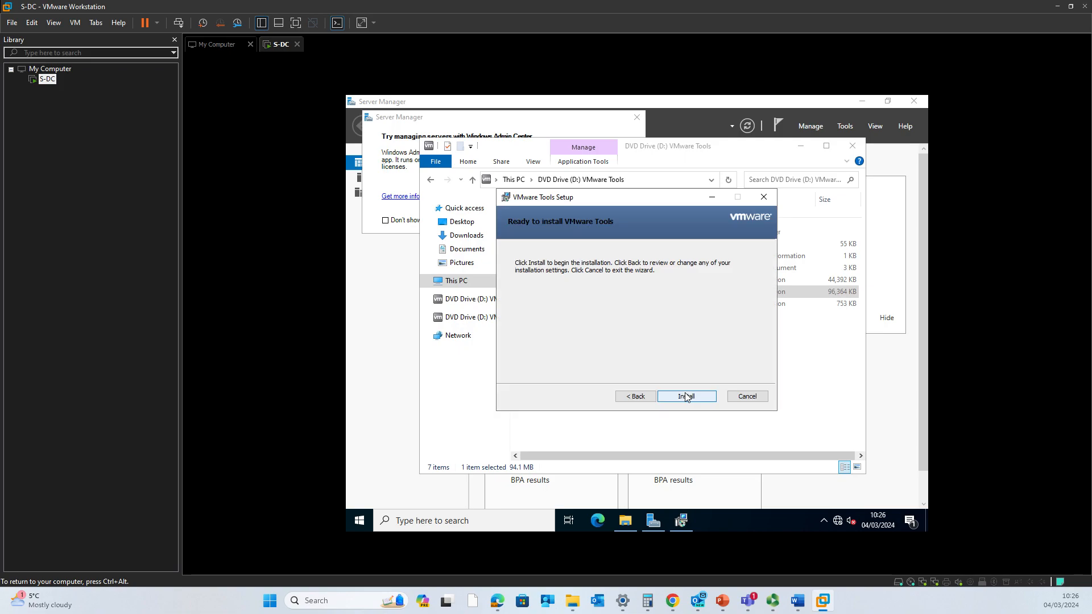
left_click(686, 397)
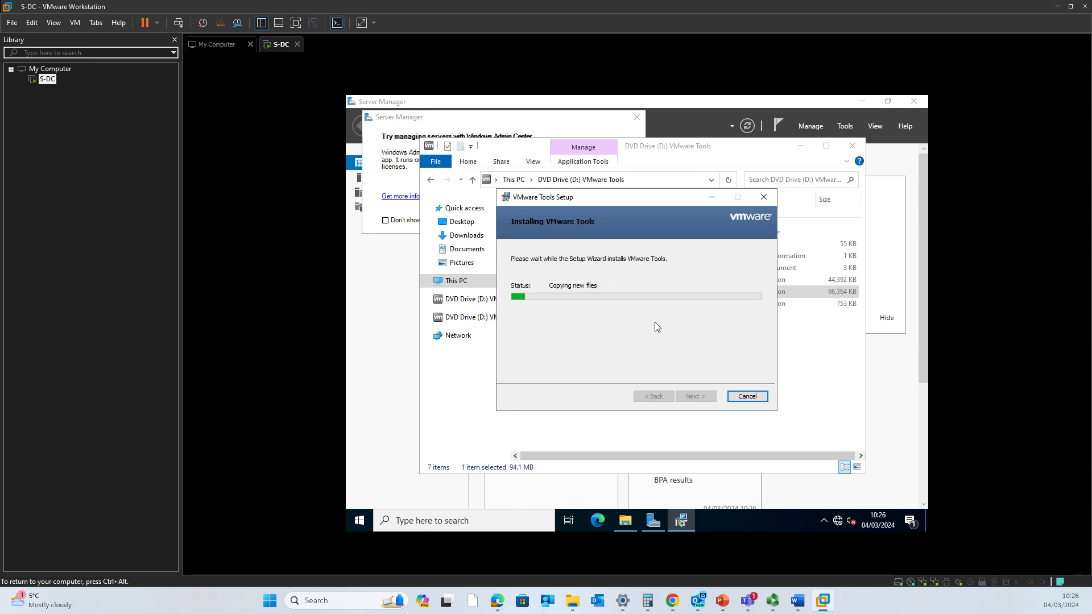
key("ctrl+alt")
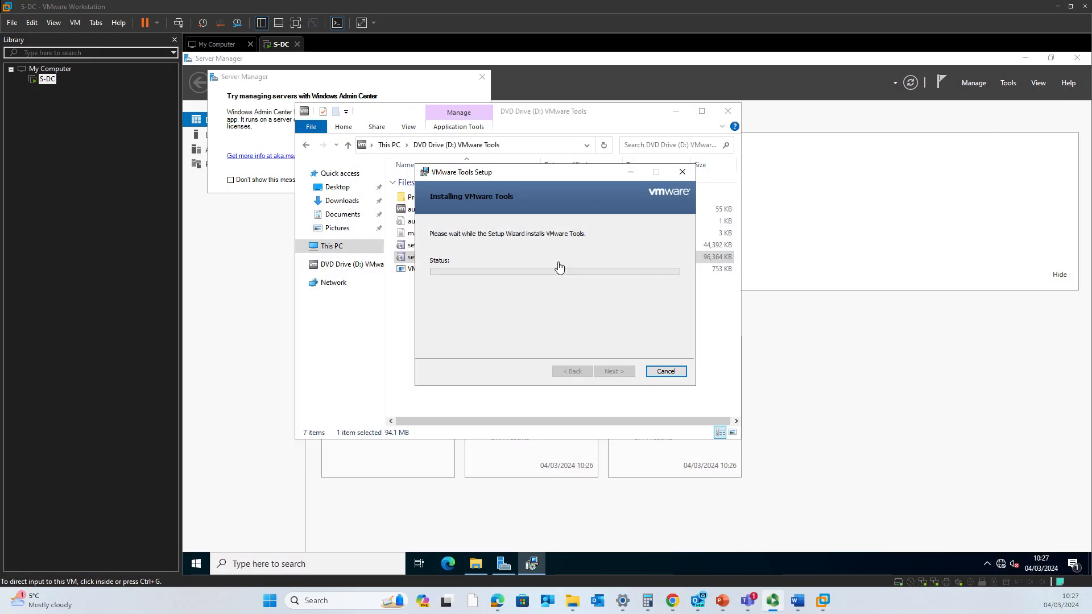
left_click(611, 372)
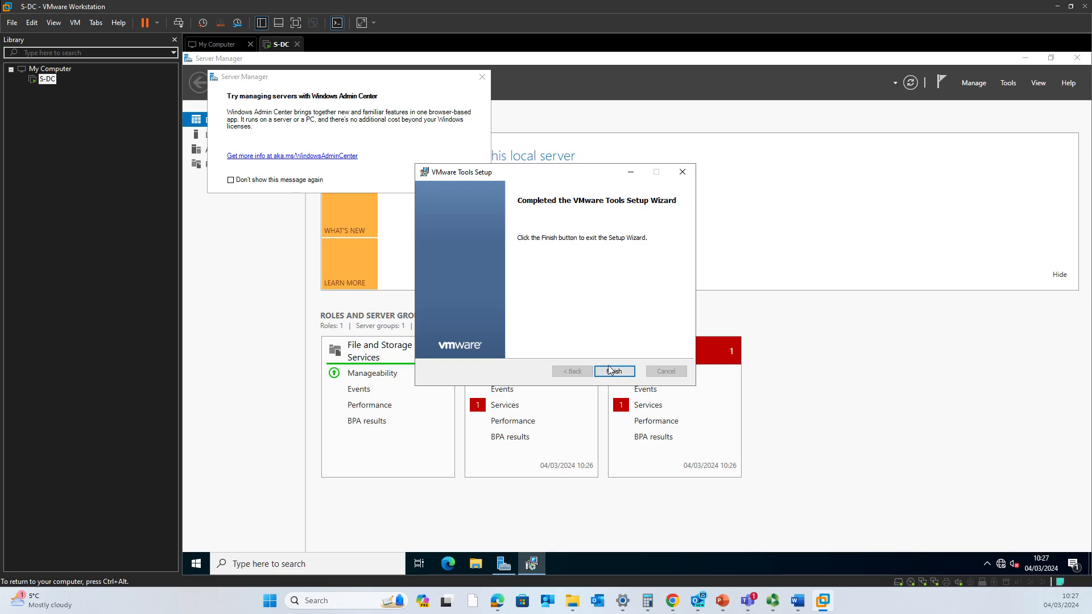
left_click(610, 371)
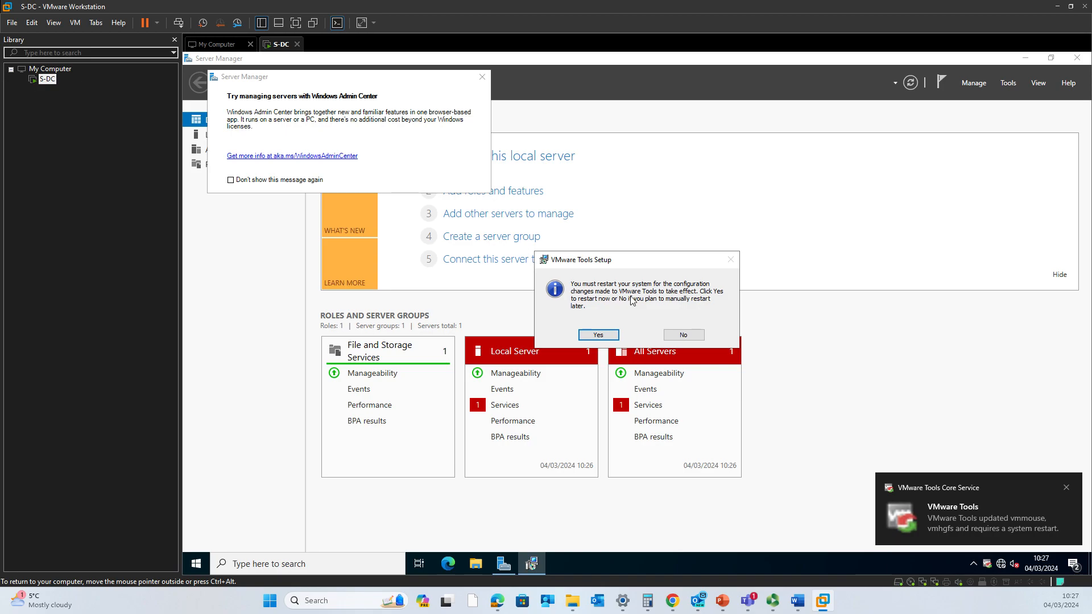
left_click(598, 334)
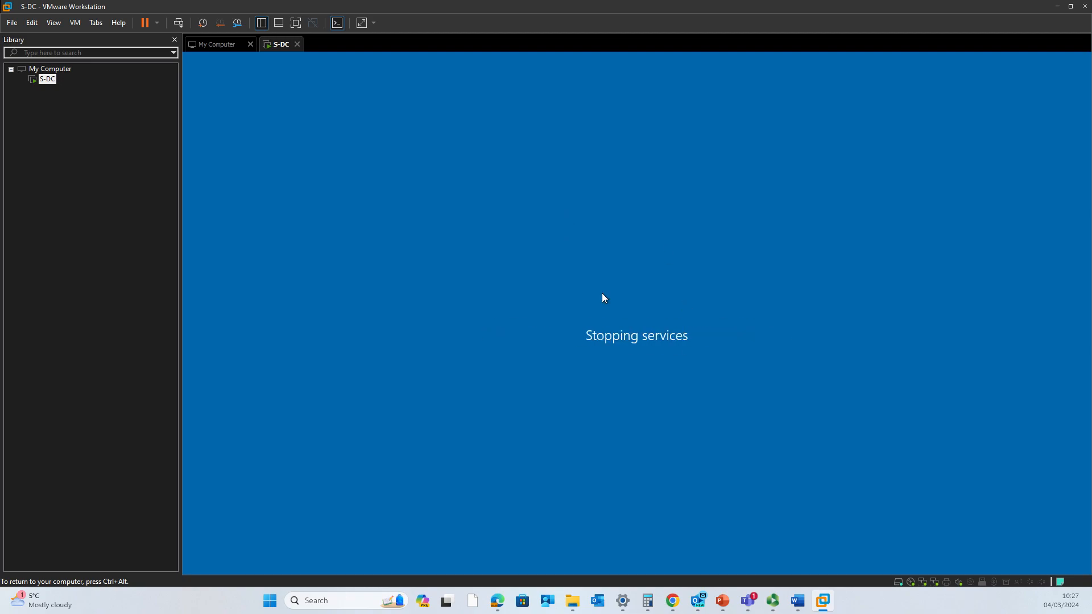
left_click(47, 92)
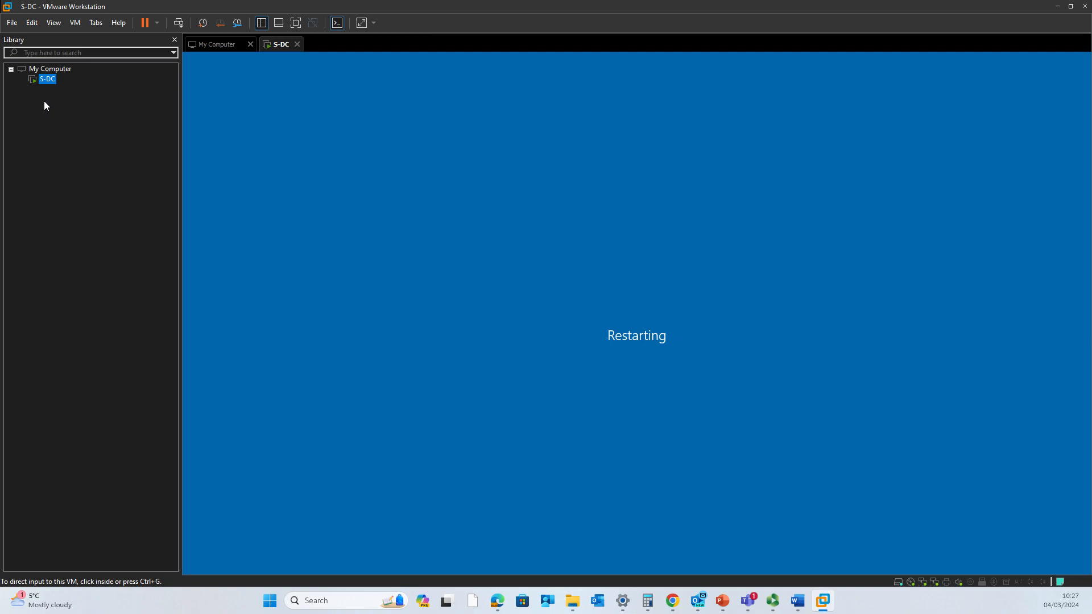
left_click(12, 23)
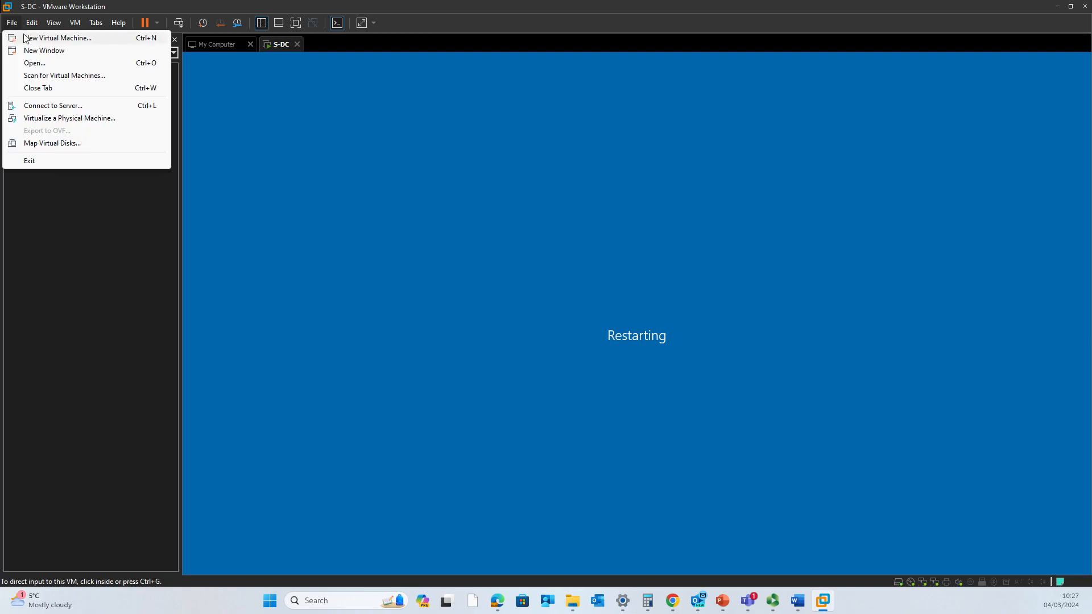
- Start a Typical new VM with OS installed later, Windows 10 and later x64, named S-Client
left_click(34, 36)
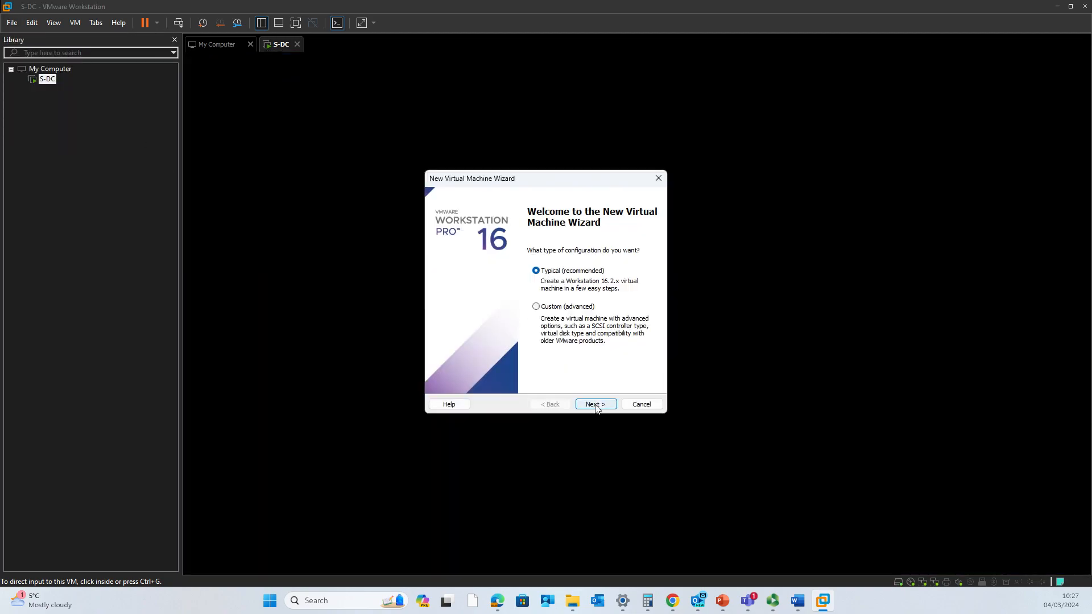
left_click(594, 404)
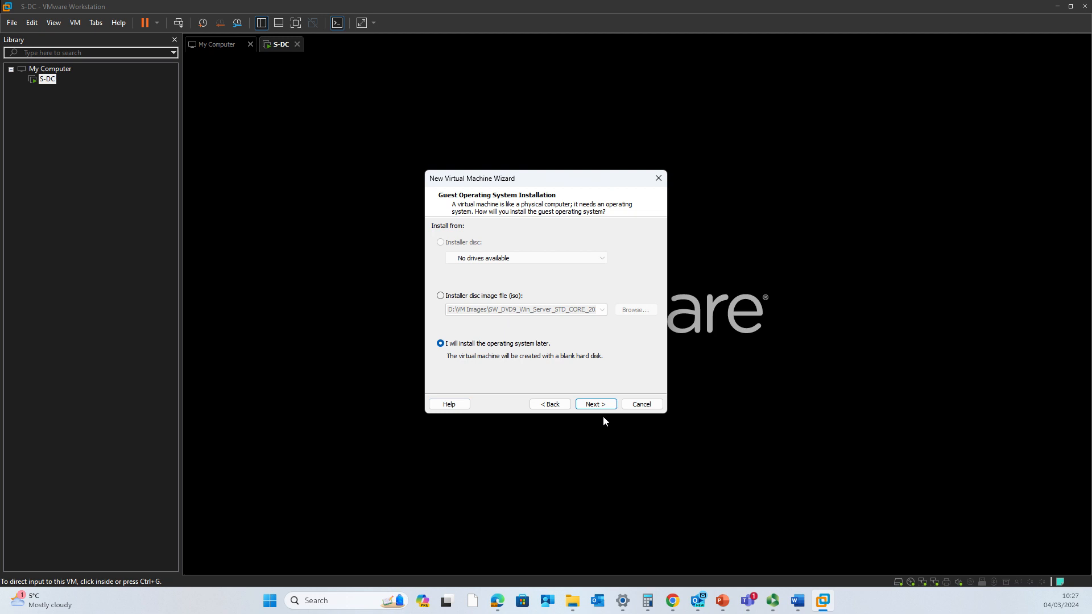
left_click(602, 405)
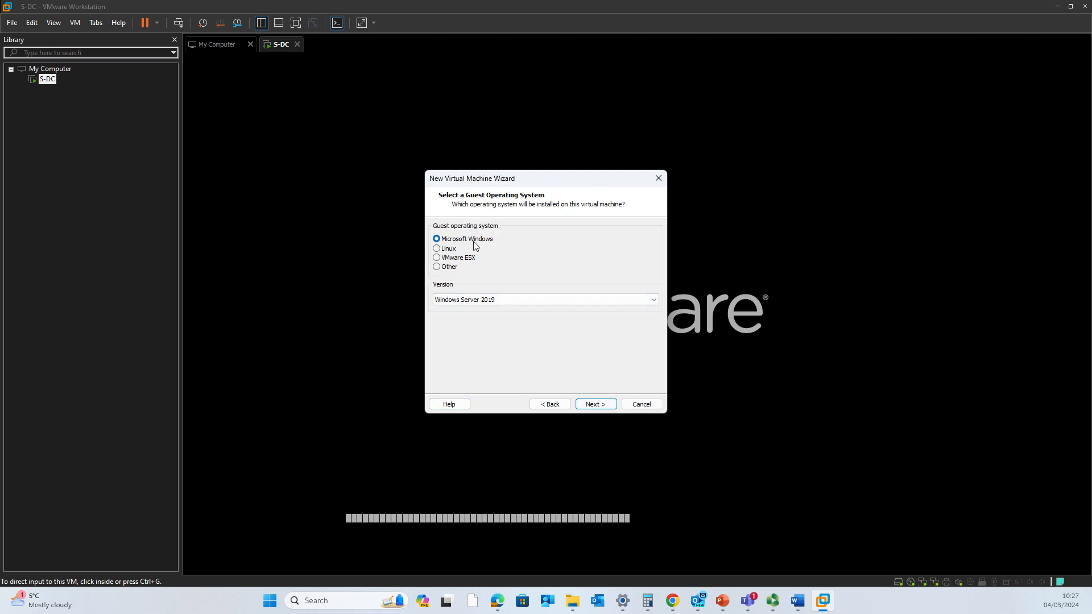
left_click(493, 301)
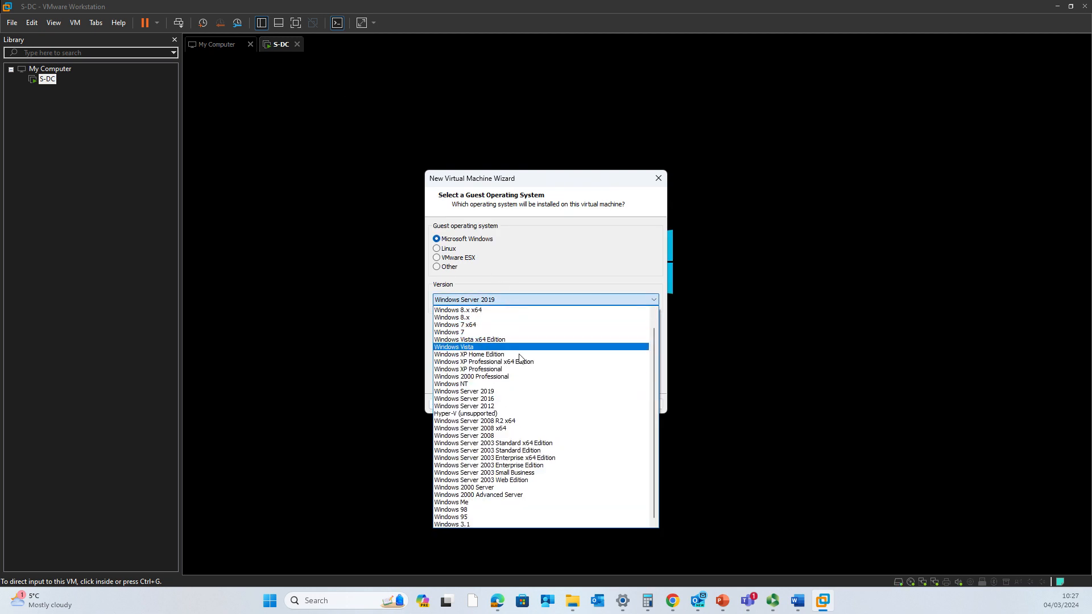
scroll(526, 370, "up", 2)
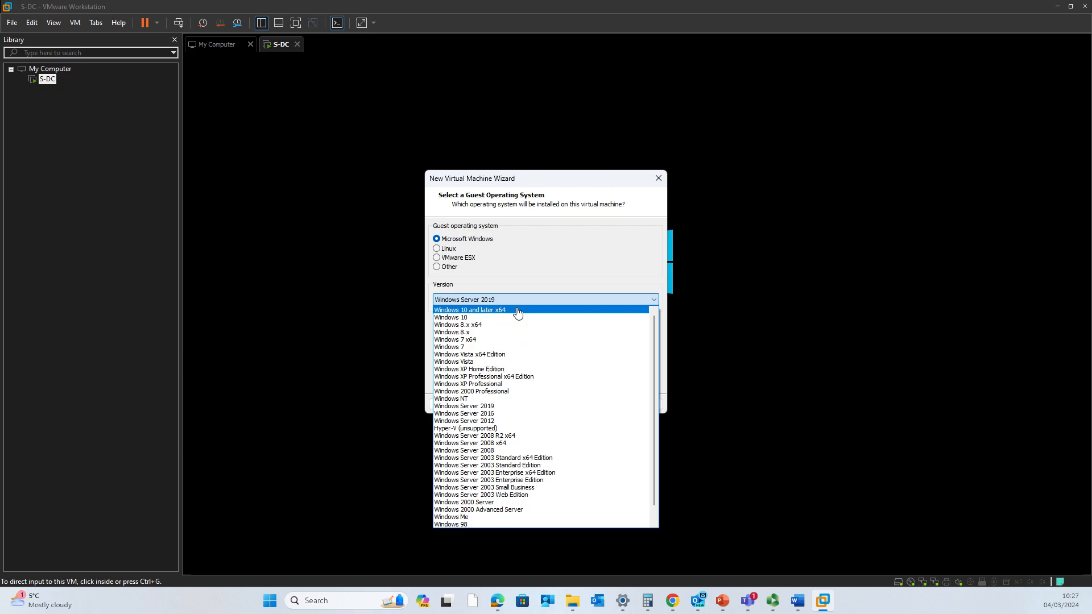
left_click(517, 311)
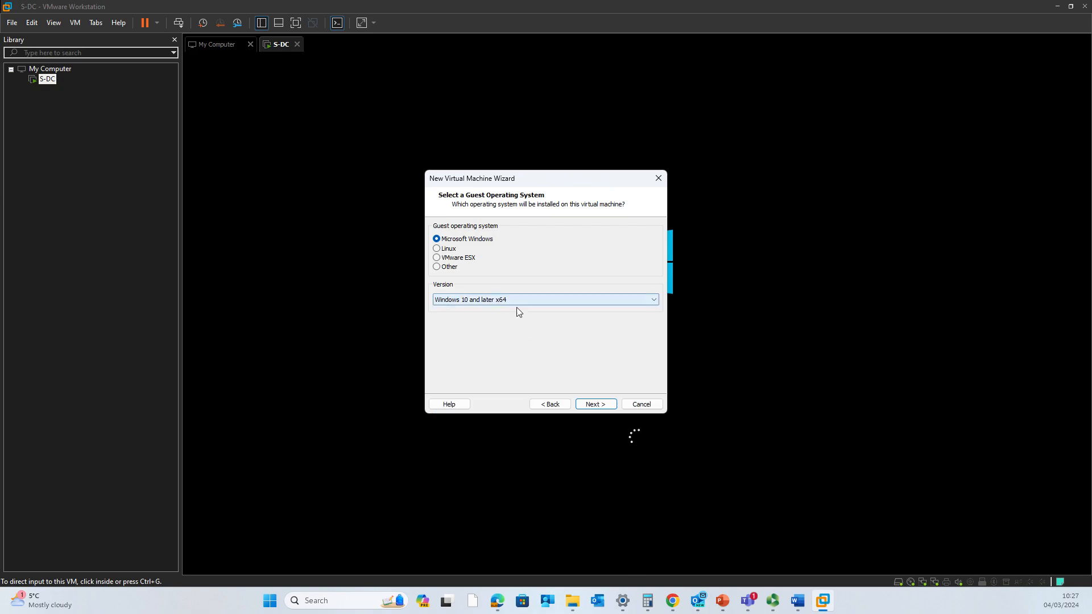
left_click(594, 405)
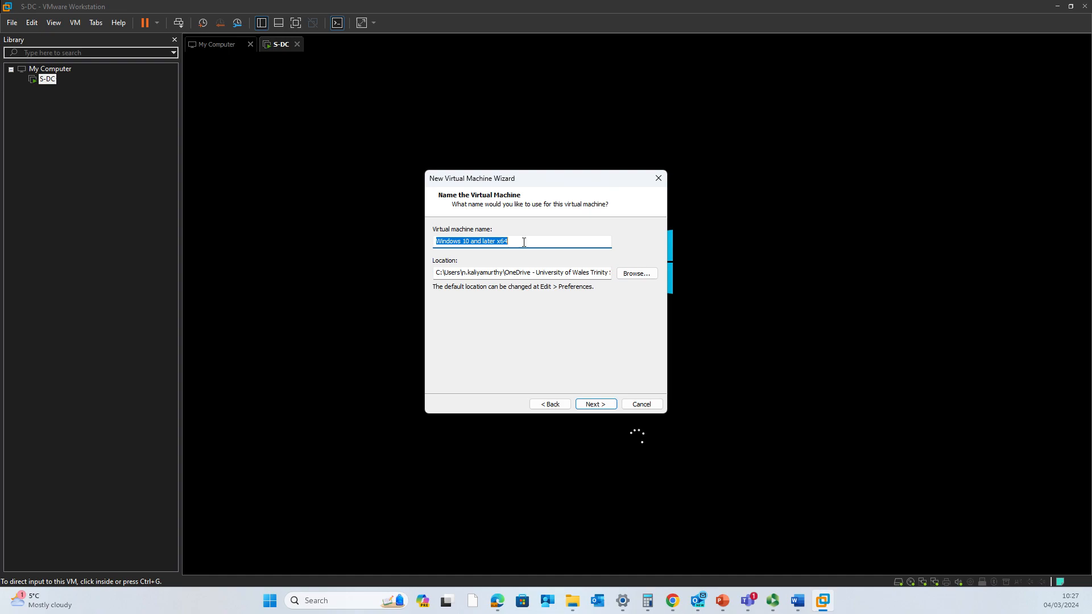
type("S-Cli")
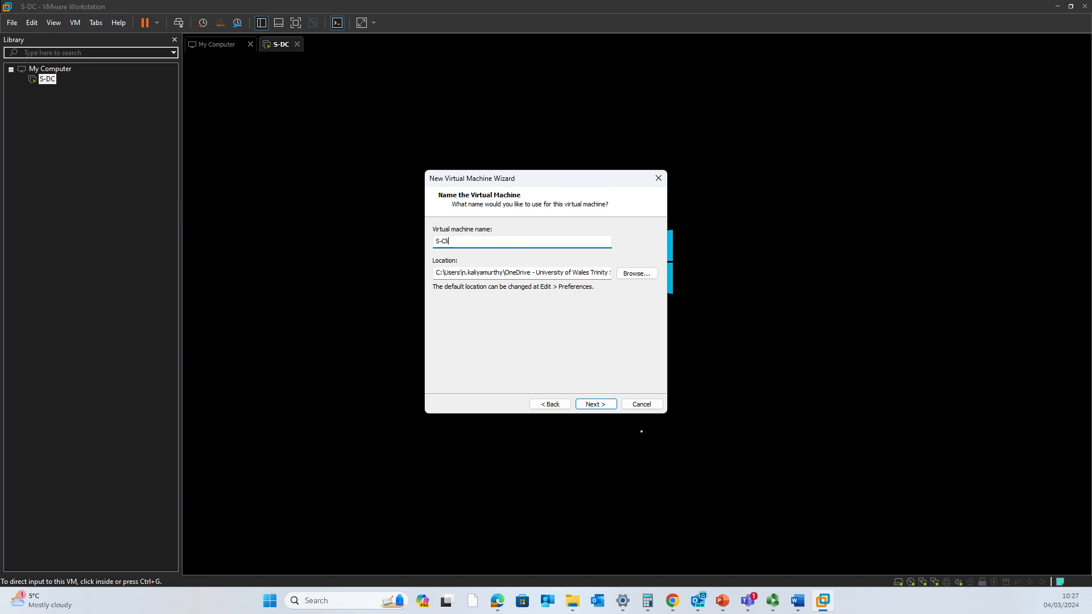
type("ent")
left_click(637, 274)
- Browse to the MyVM folder and create an S-Client folder there as the VM location
scroll(476, 314, "down", 2)
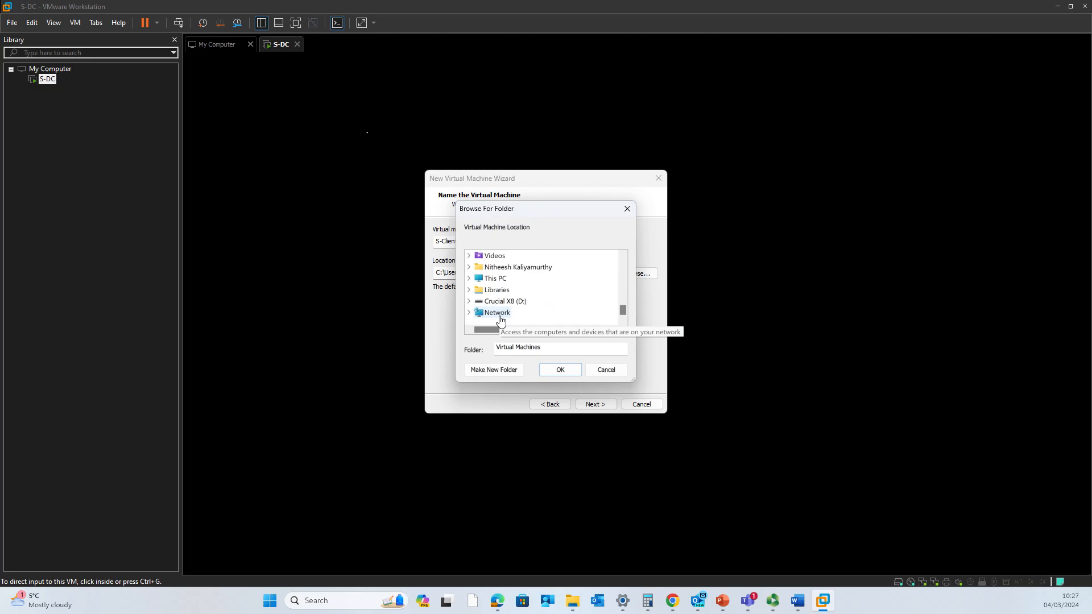
left_click(469, 278)
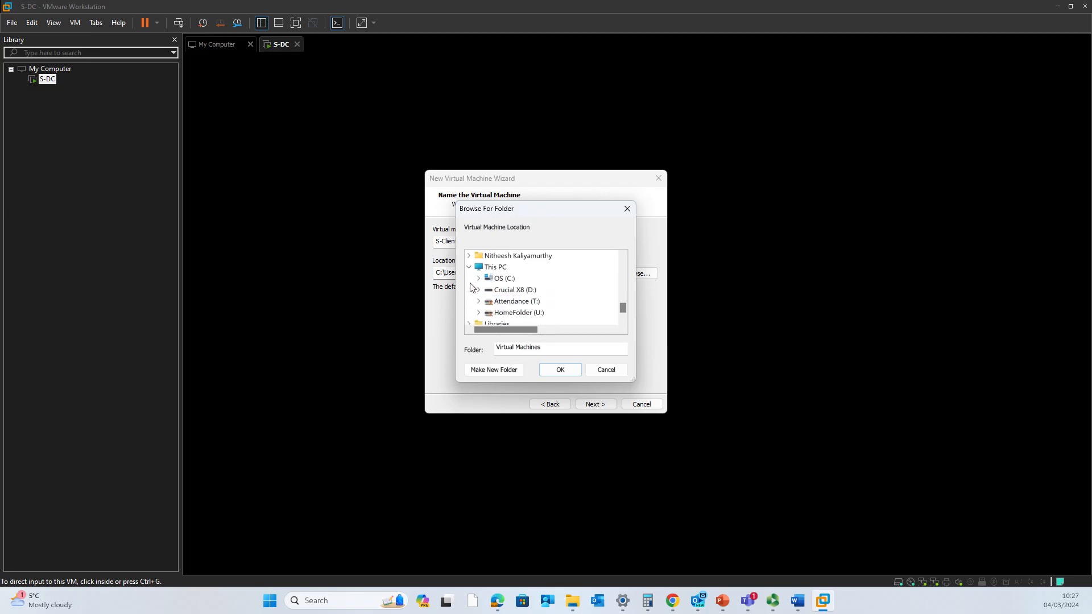
left_click(478, 280)
scroll(492, 307, "down", 3)
left_click(488, 301)
scroll(493, 284, "down", 1)
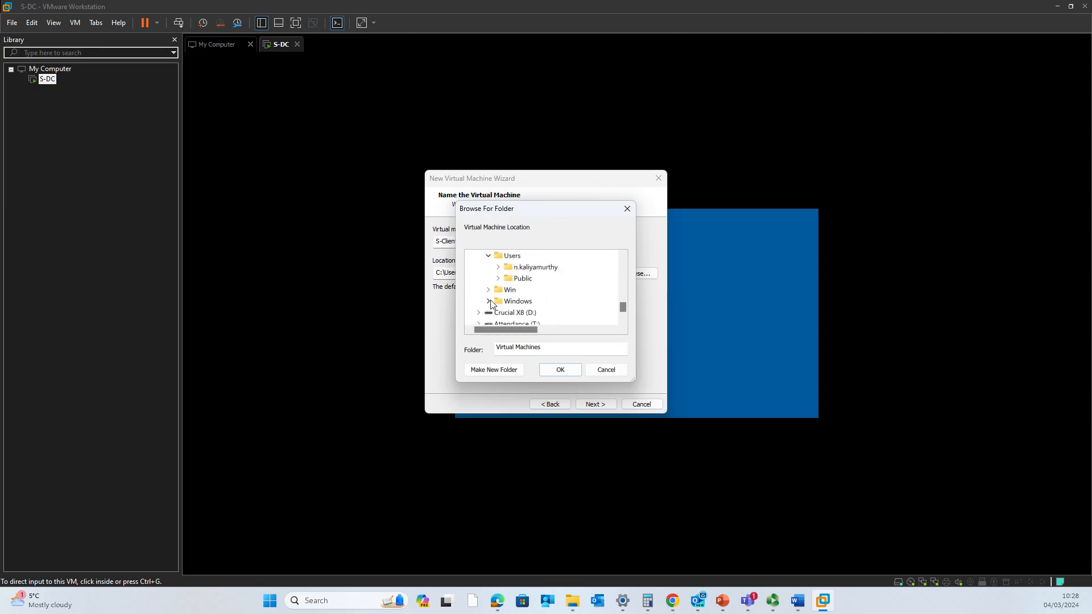
left_click(498, 267)
scroll(503, 287, "down", 3)
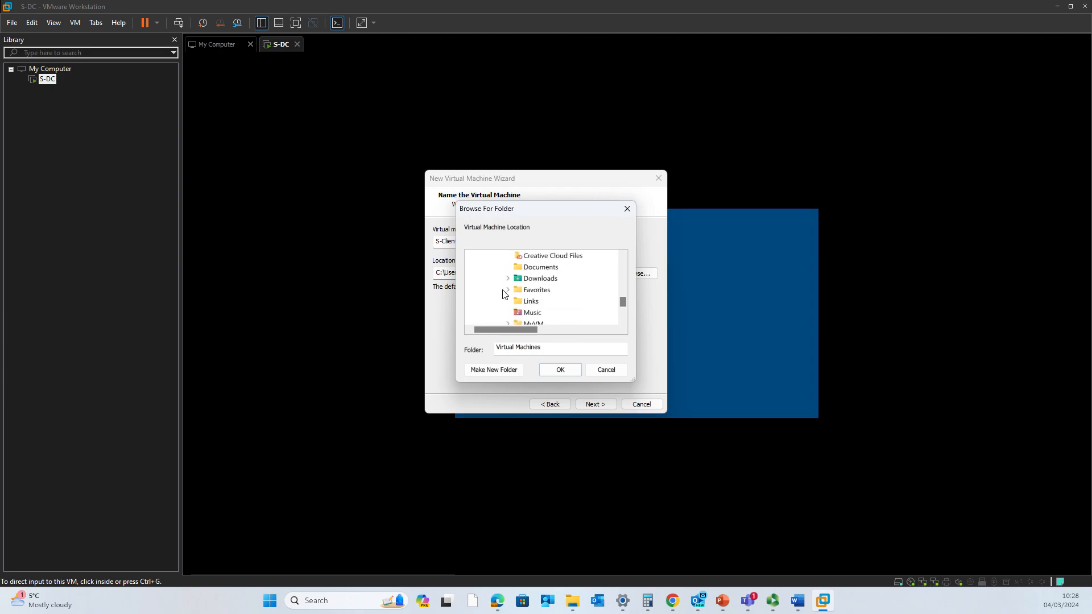
left_click(508, 290)
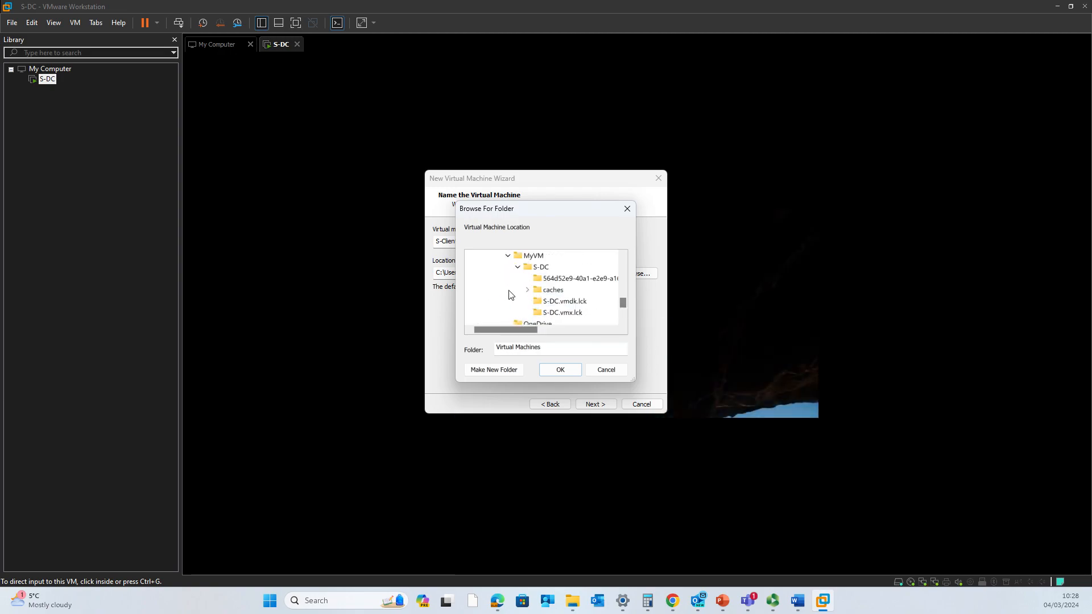
left_click(534, 257)
left_click(517, 267)
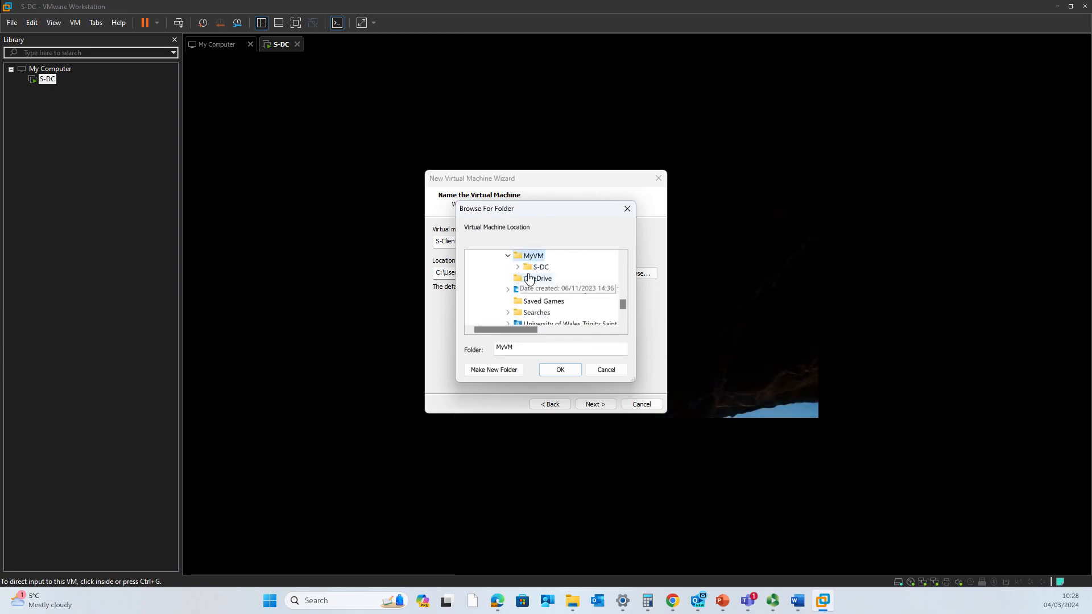
left_click(483, 370)
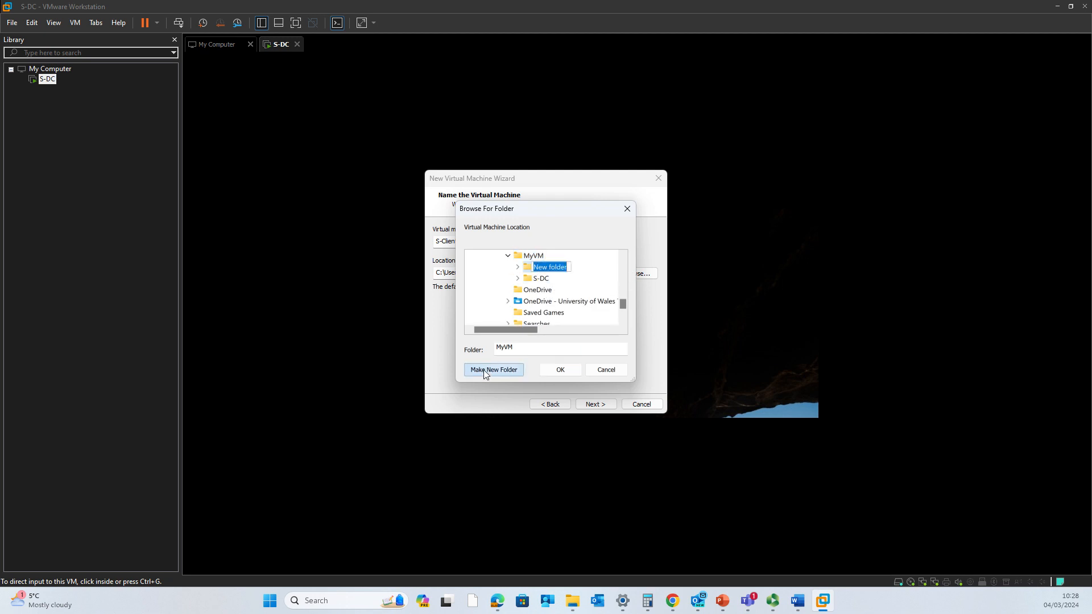
type("S-Client")
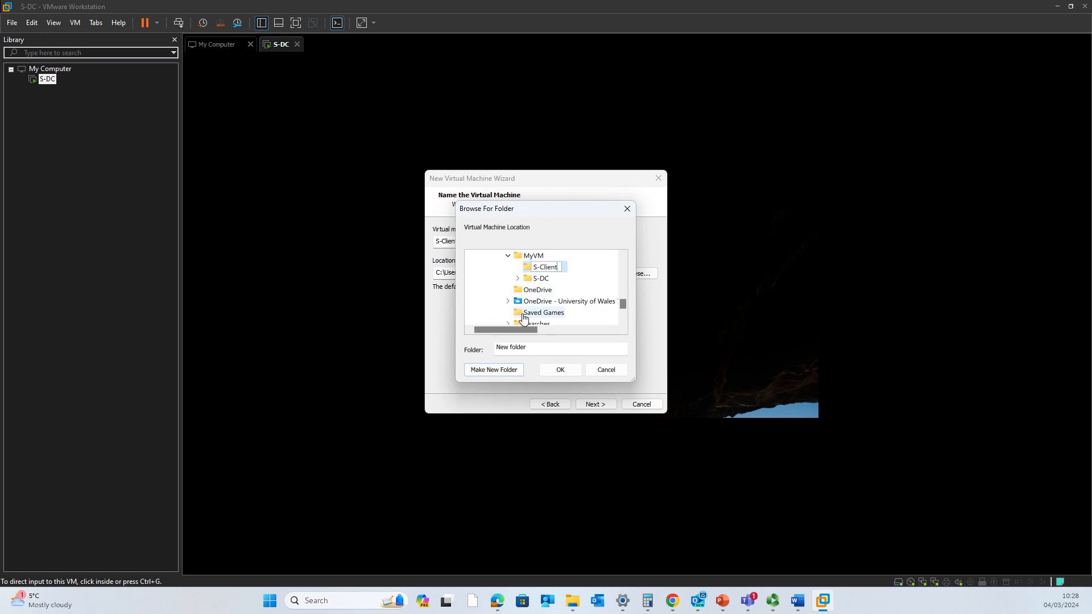
left_click(570, 274)
left_click(561, 371)
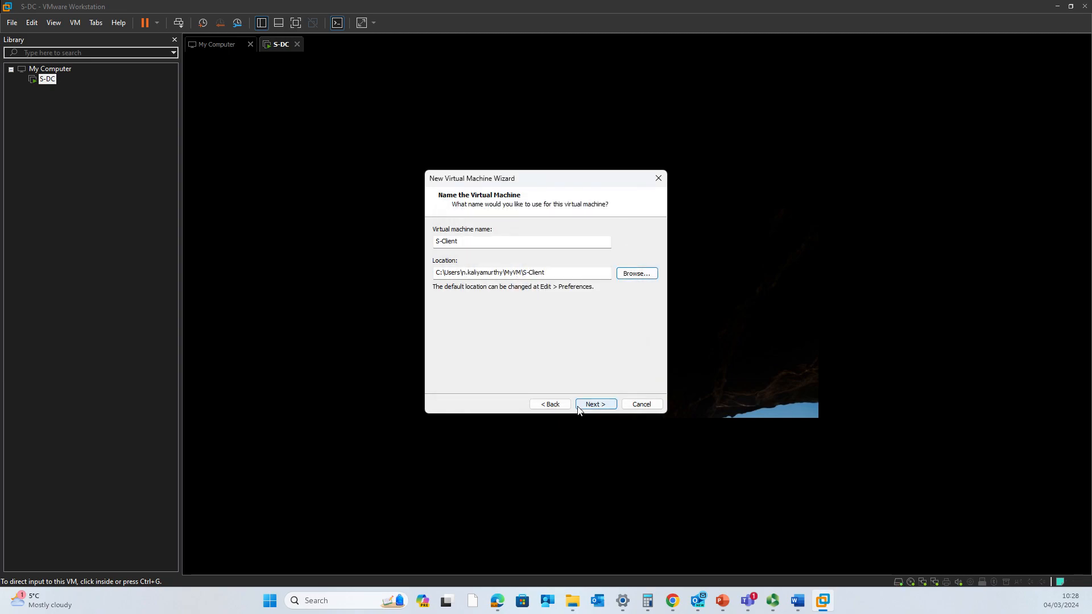
- Set the virtual disk's maximum size to 50 GB
left_click(589, 406)
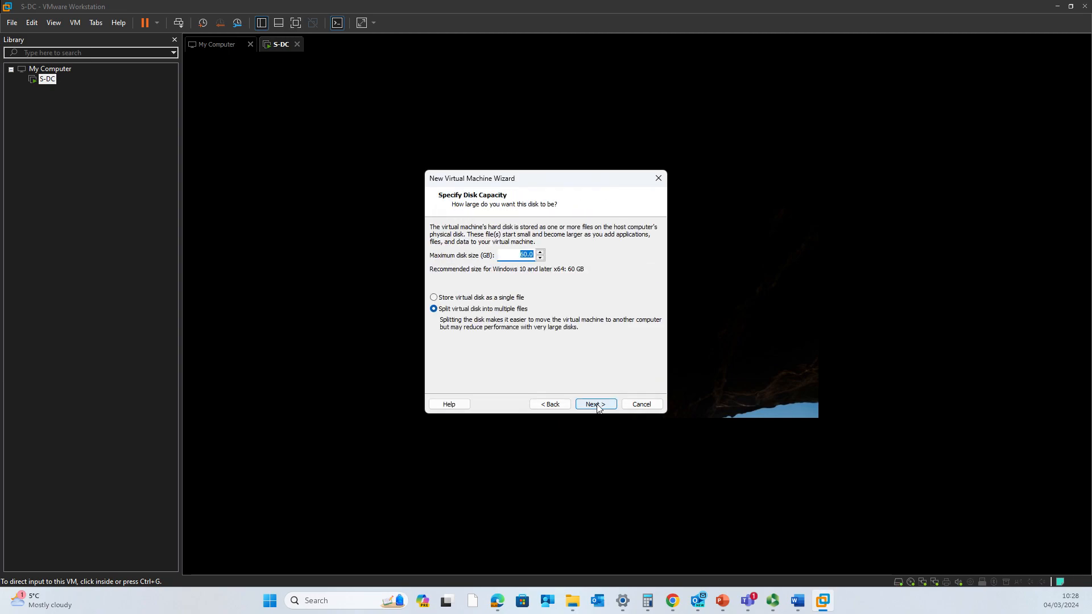
left_click(524, 256)
type("5")
left_click(597, 405)
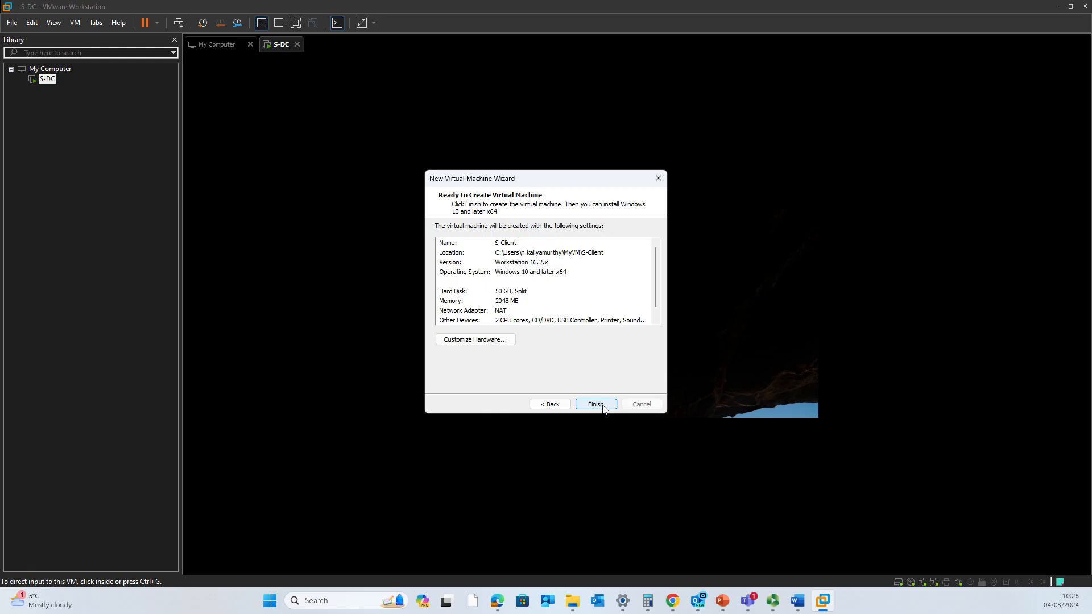
left_click(493, 349)
- Keep one core per processor in the S-Client processor settings
left_click(458, 147)
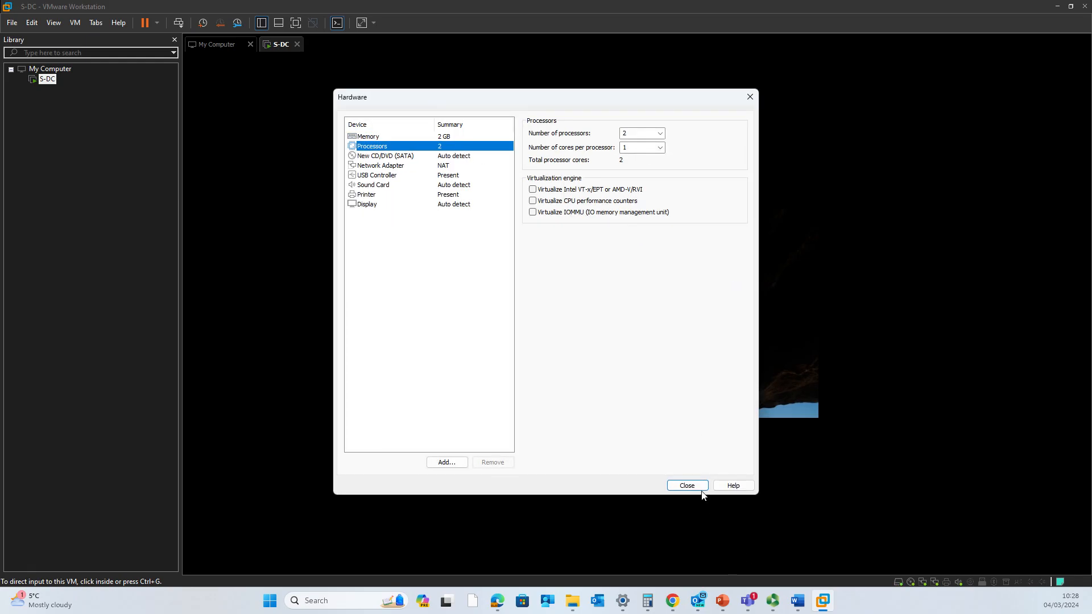
left_click(659, 147)
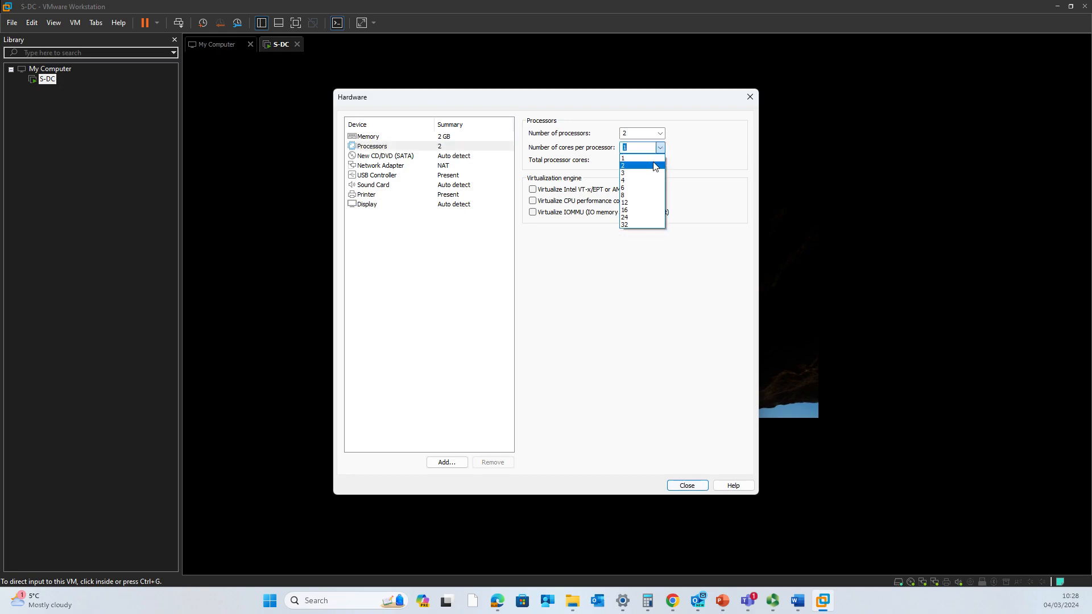
left_click(642, 158)
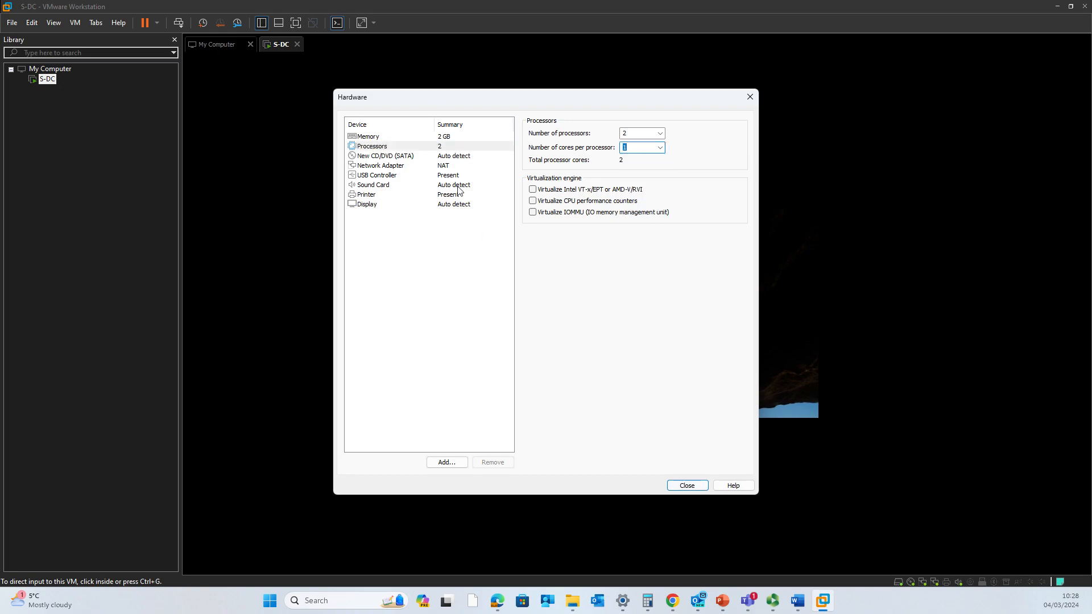
- Connect the network adapter to Custom: VMnet2, close the hardware settings, and finish the wizard
left_click(446, 166)
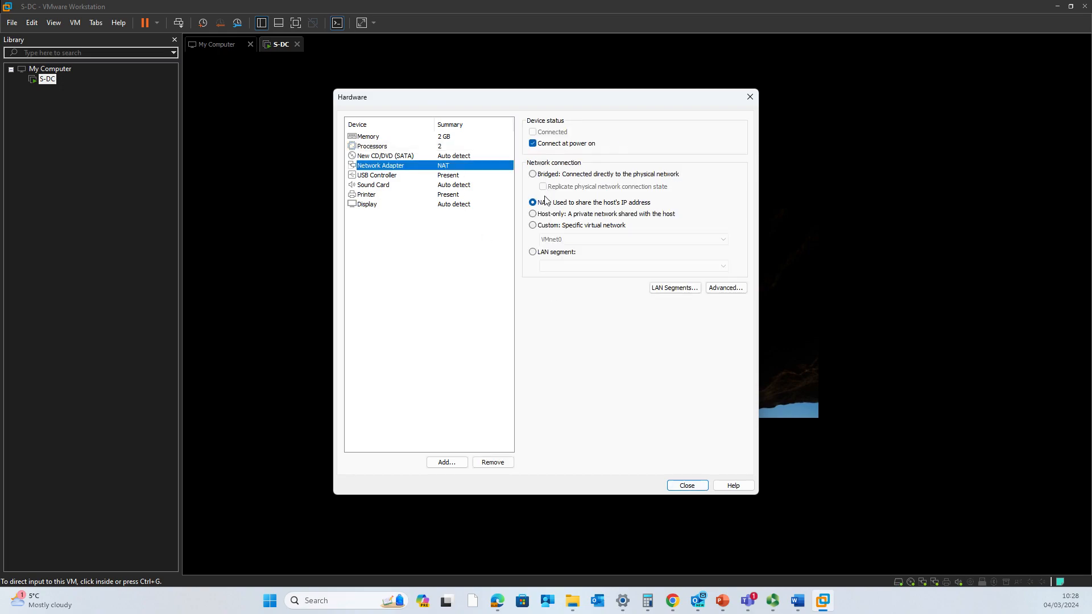
left_click(553, 225)
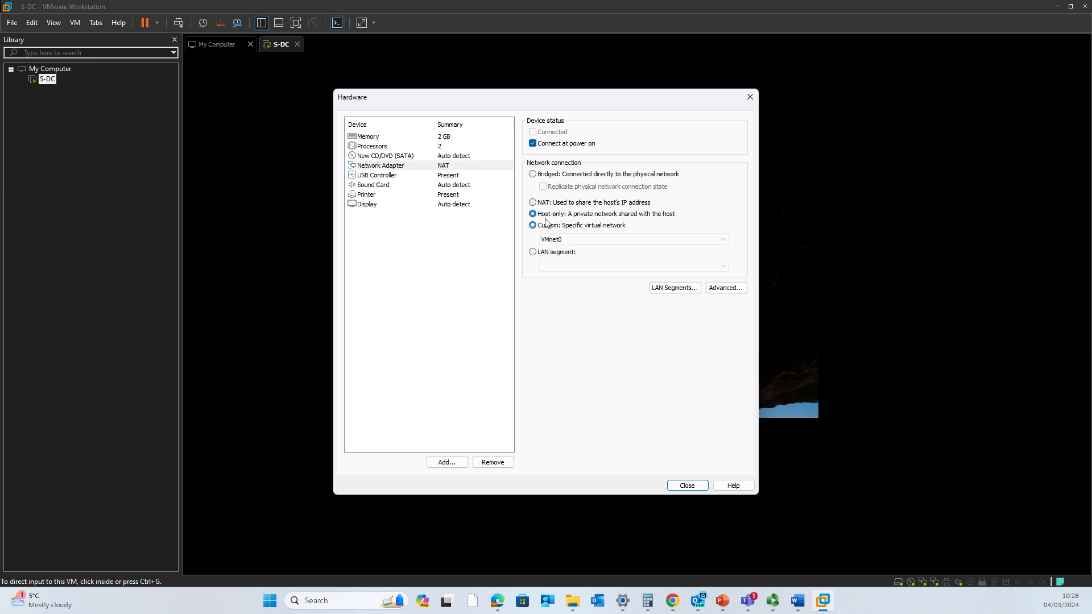
left_click(752, 544)
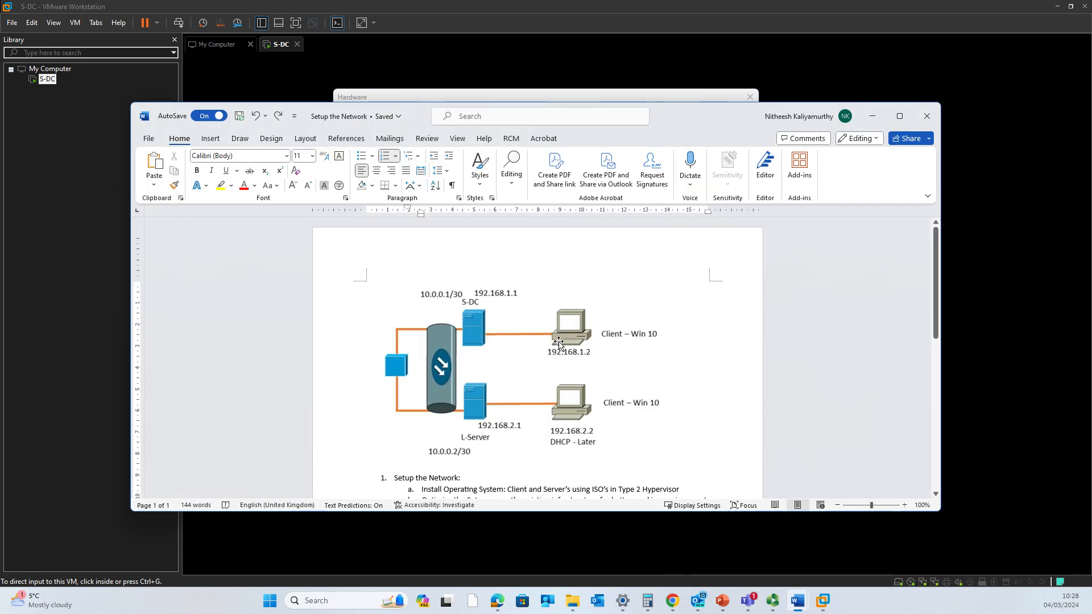
left_click(873, 122)
left_click(568, 239)
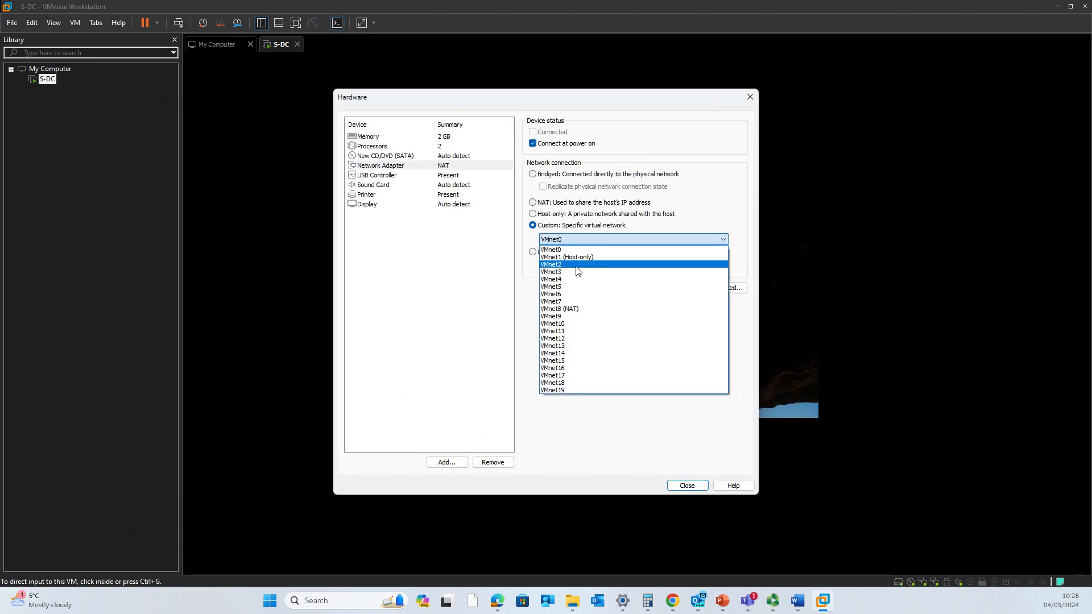
left_click(573, 265)
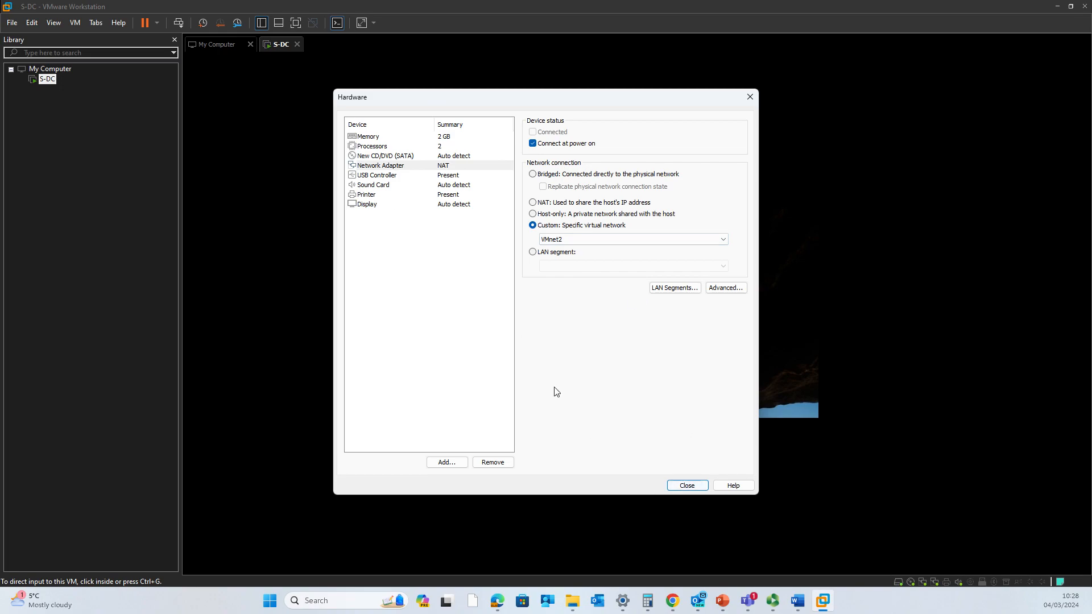
left_click(685, 486)
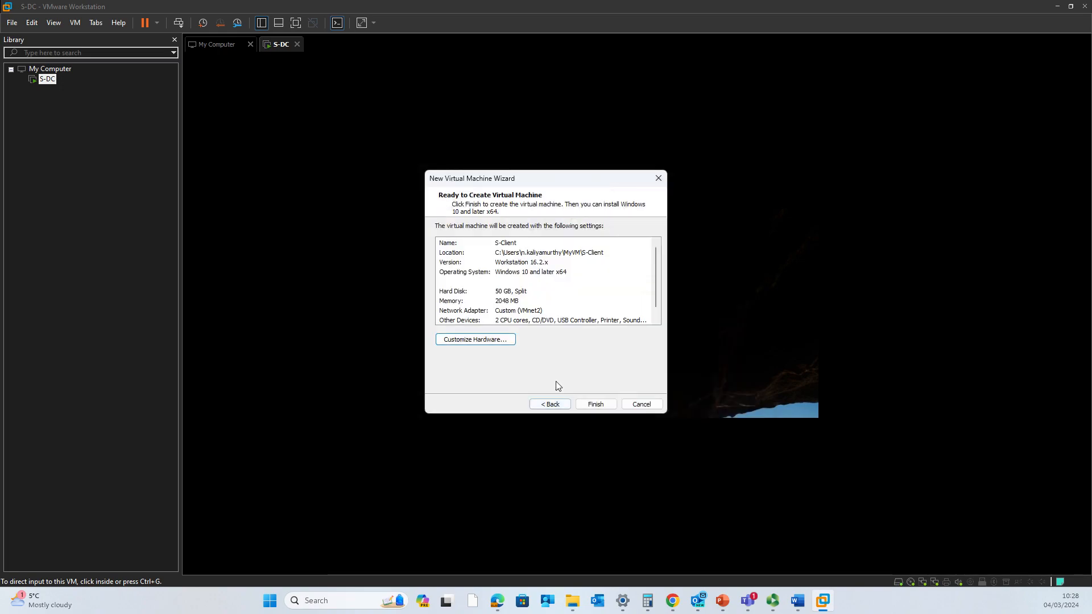
left_click(596, 405)
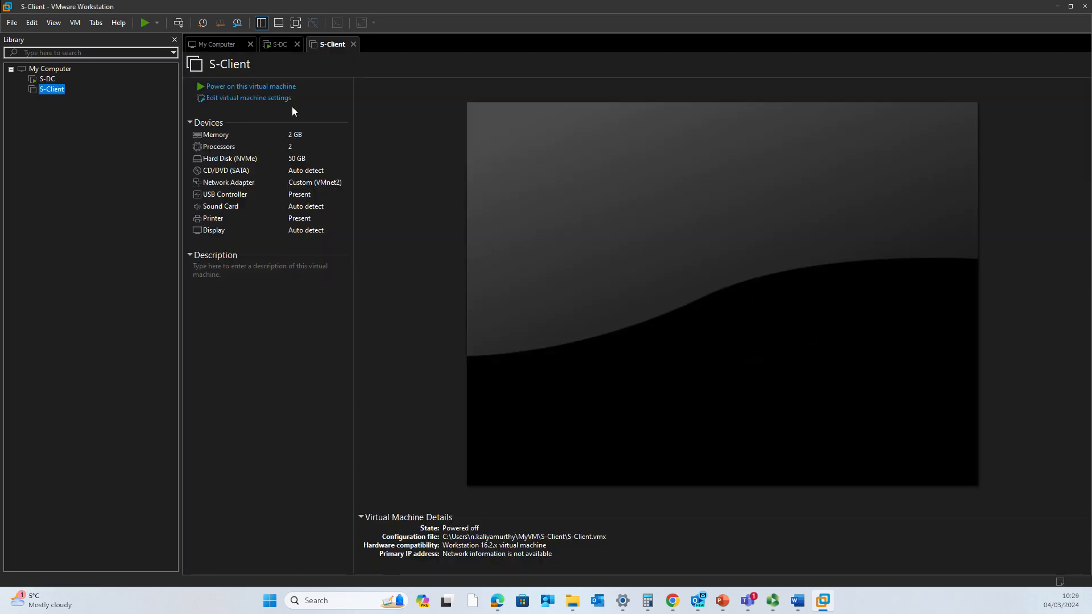
- Point S-Client's CD/DVD (SATA) drive at the Win_Pro_10 ISO in D:\VM Images and save
left_click(263, 98)
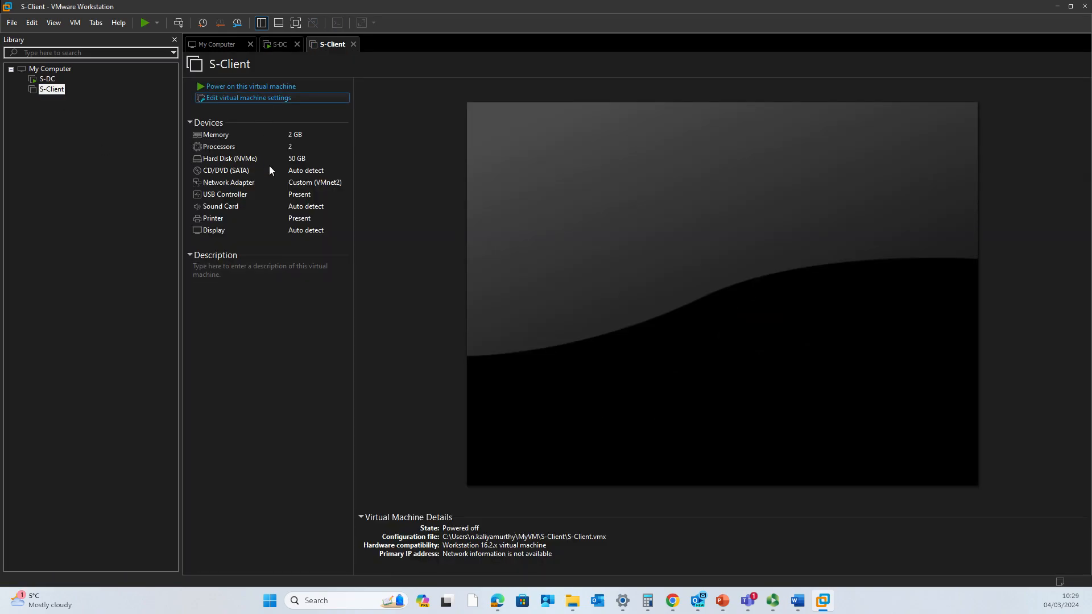
left_click(419, 172)
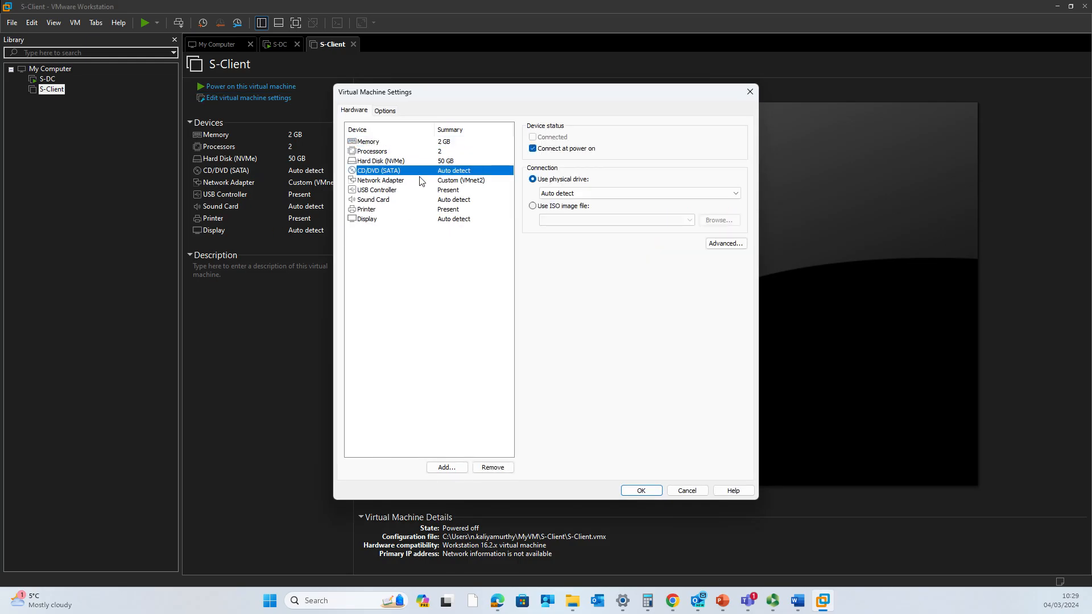
left_click(557, 208)
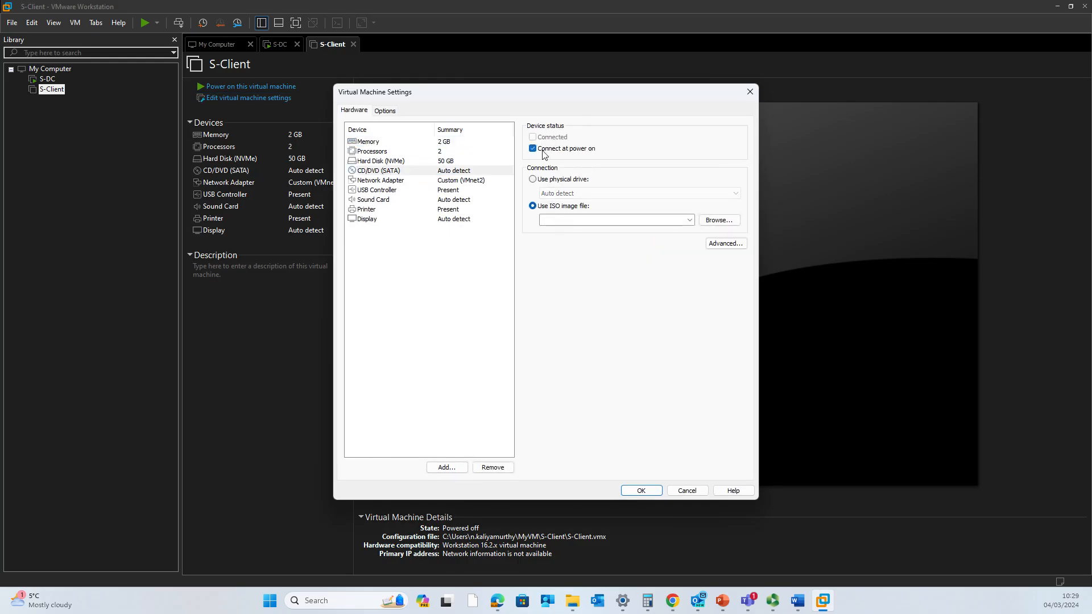
left_click(734, 224)
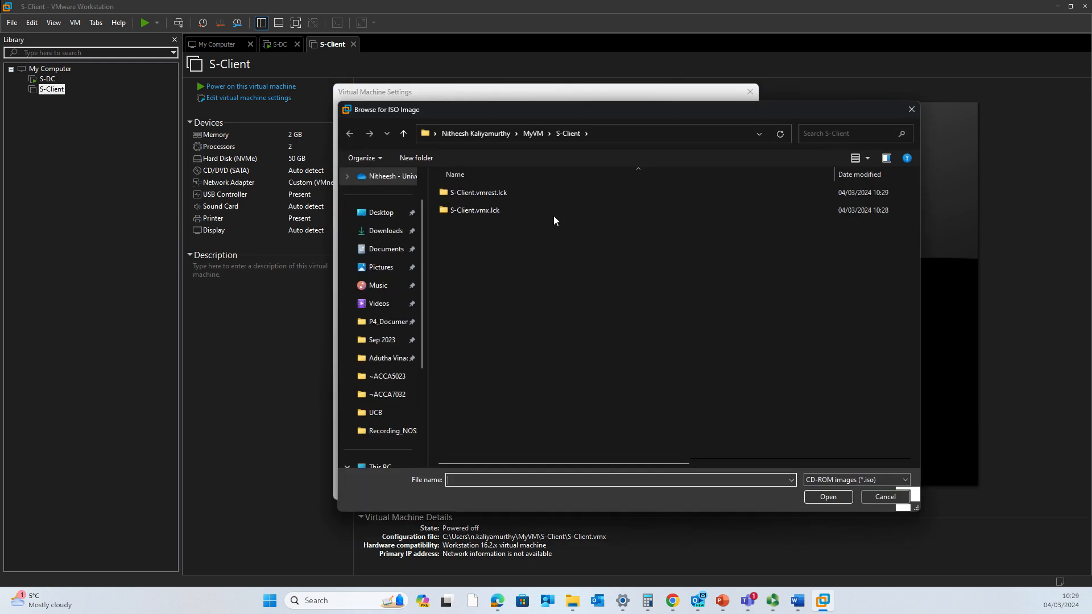
scroll(392, 342, "down", 3)
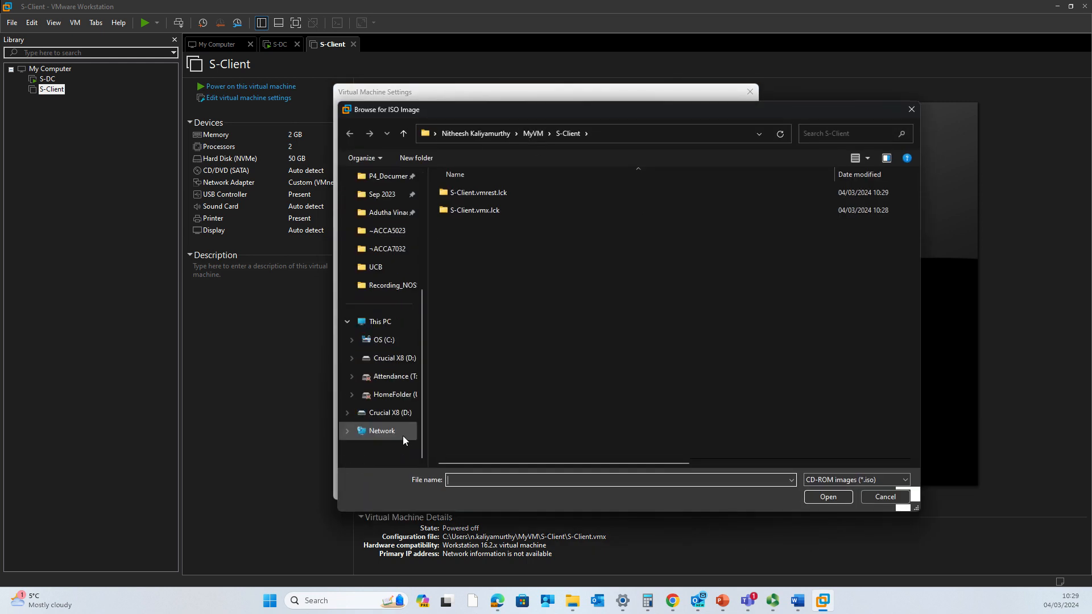
left_click(392, 358)
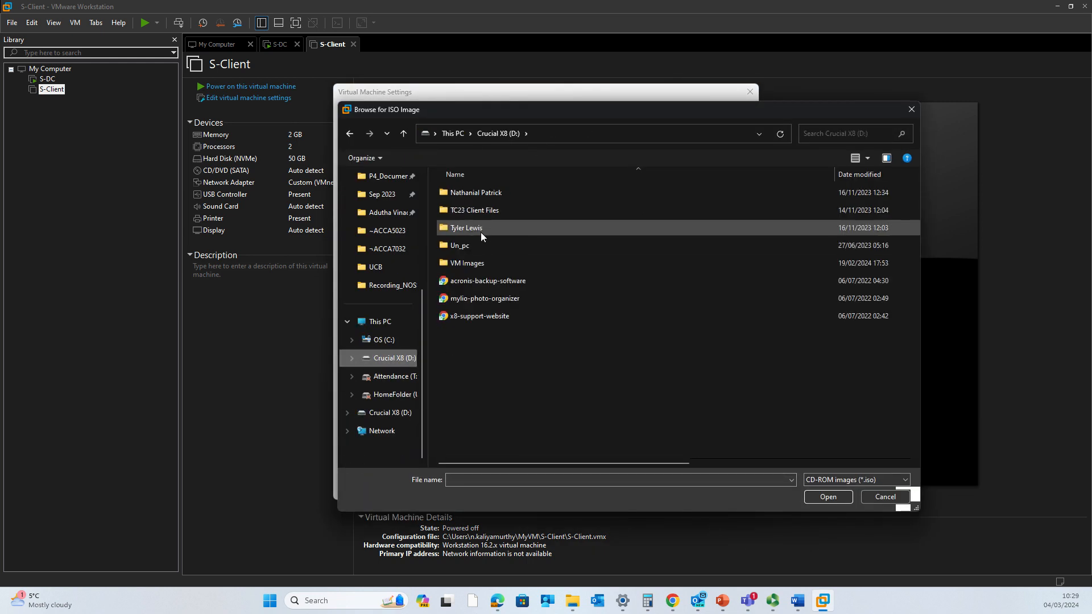
double_click(481, 262)
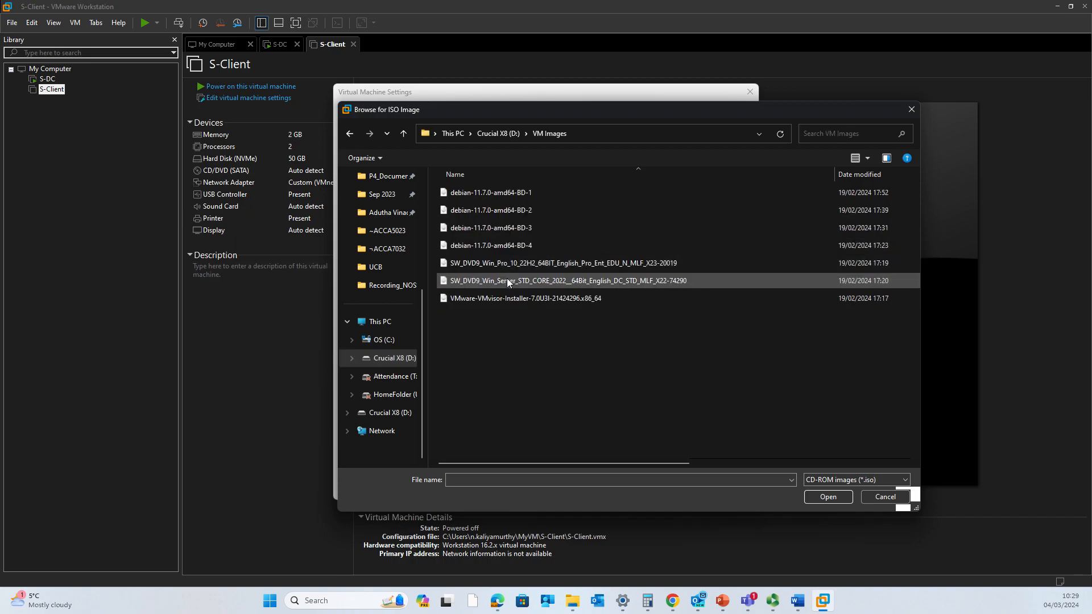
left_click(516, 267)
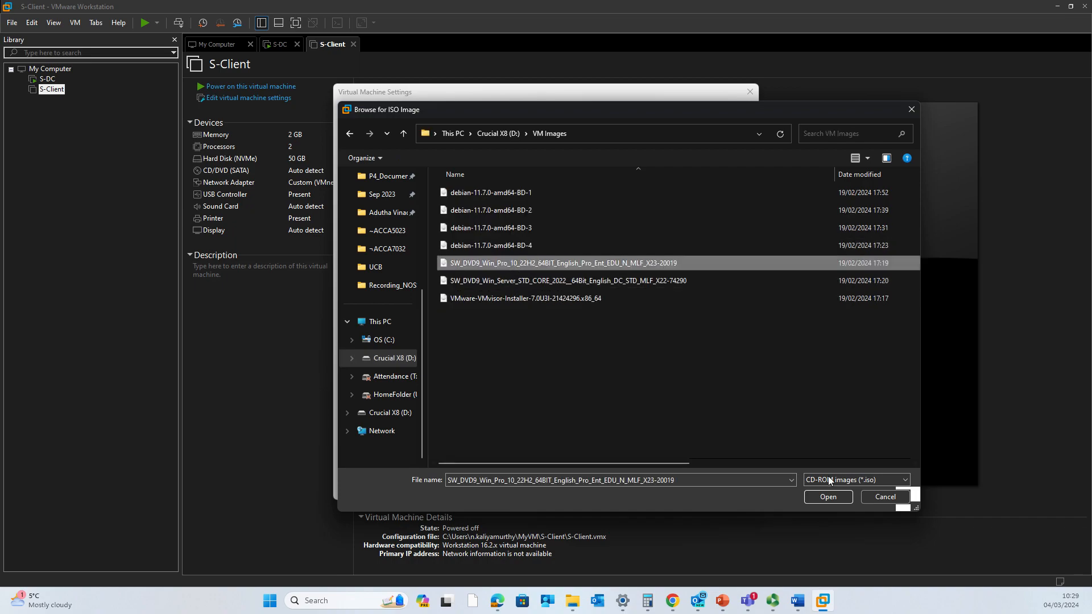
left_click(834, 500)
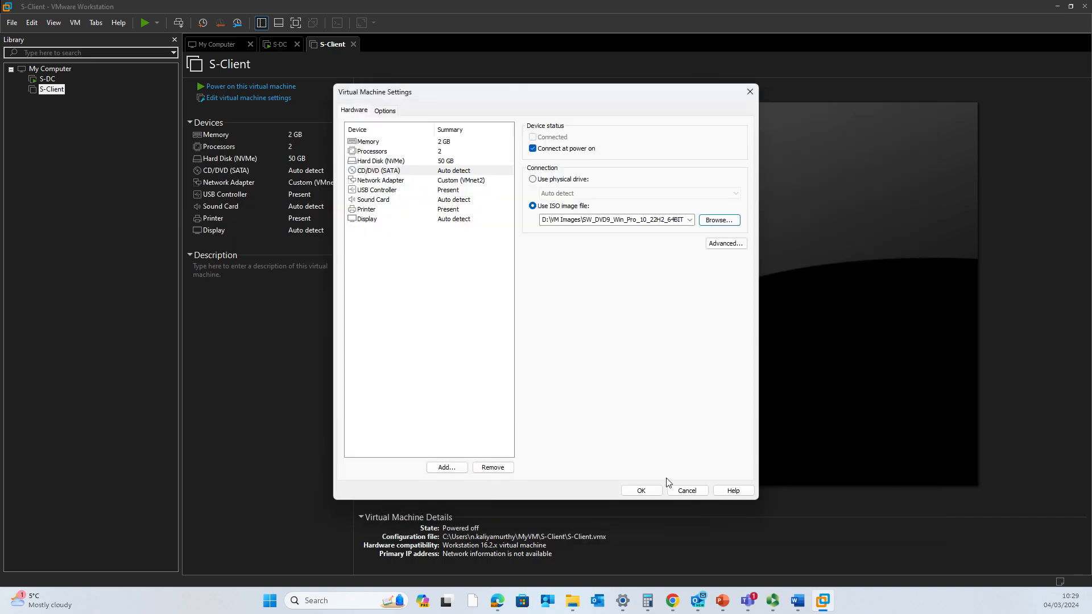
left_click(654, 491)
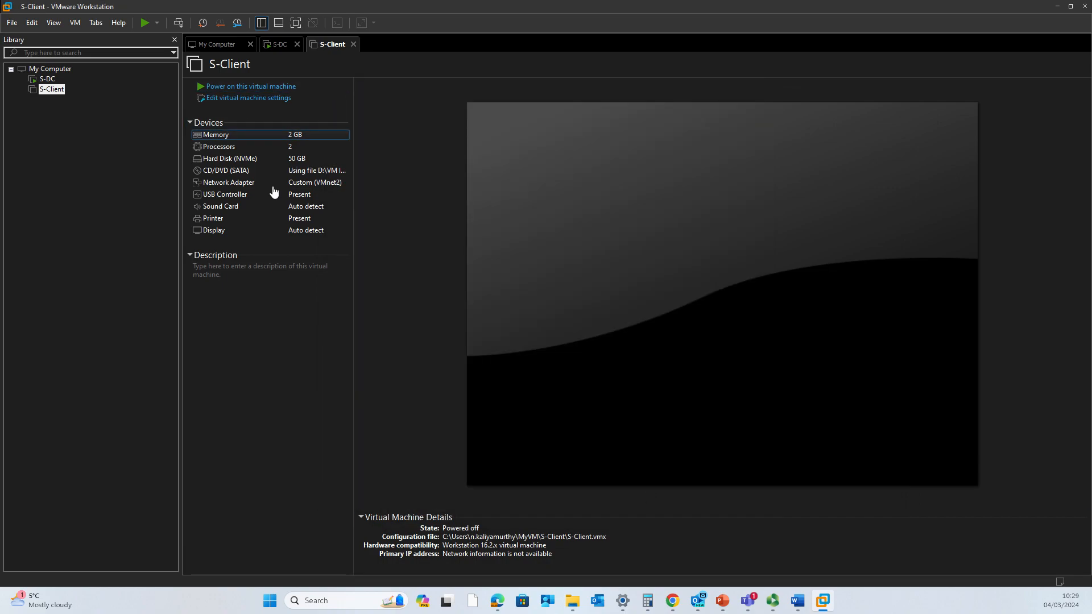
- Power on S-Client, then bring up the sign-in prompt on S-DC
left_click(262, 88)
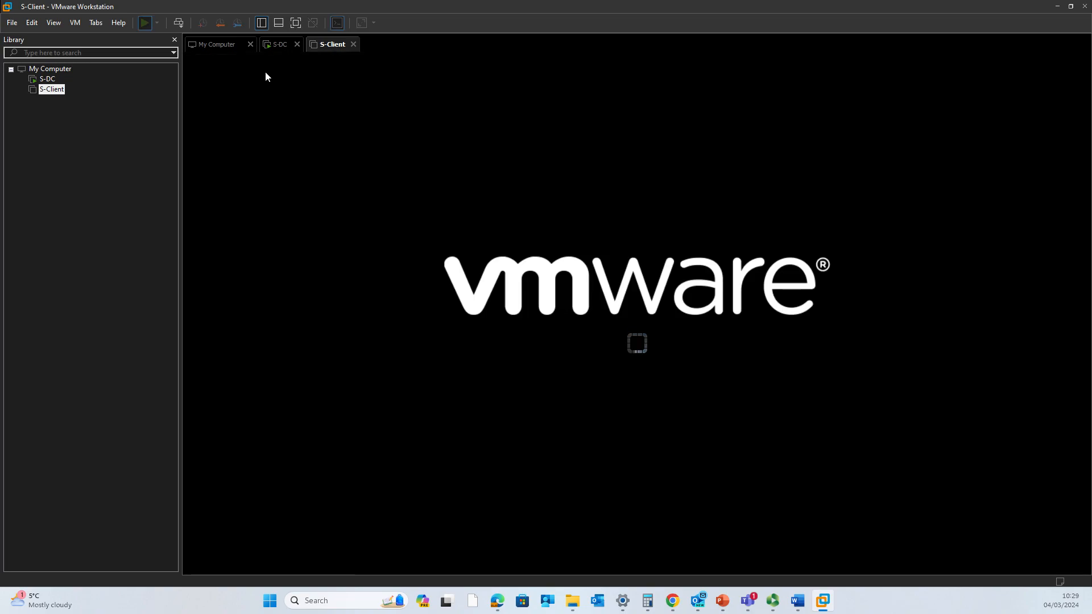
left_click(279, 45)
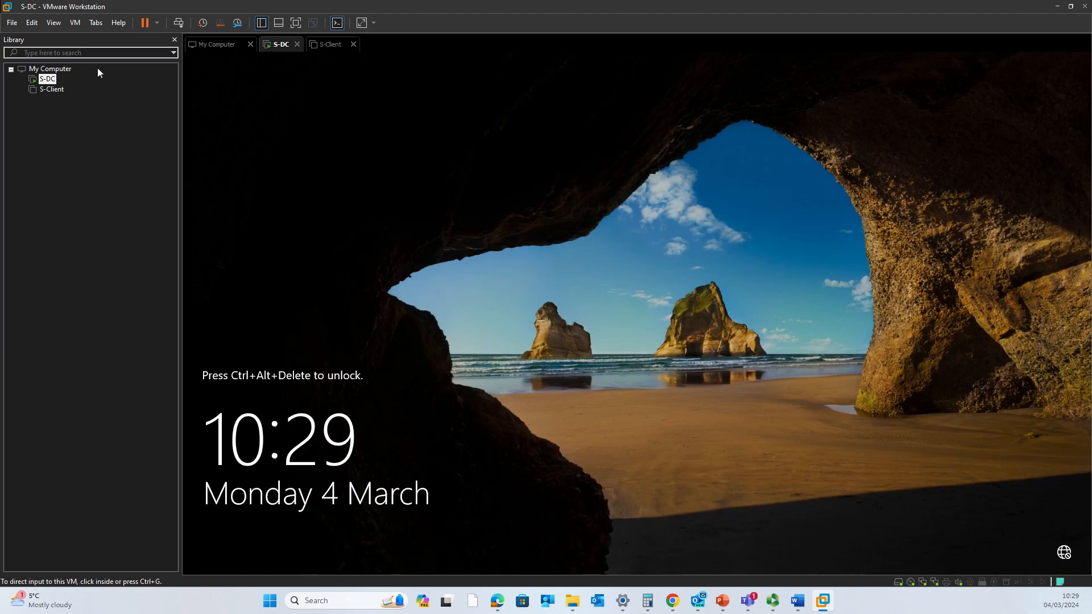
left_click(178, 23)
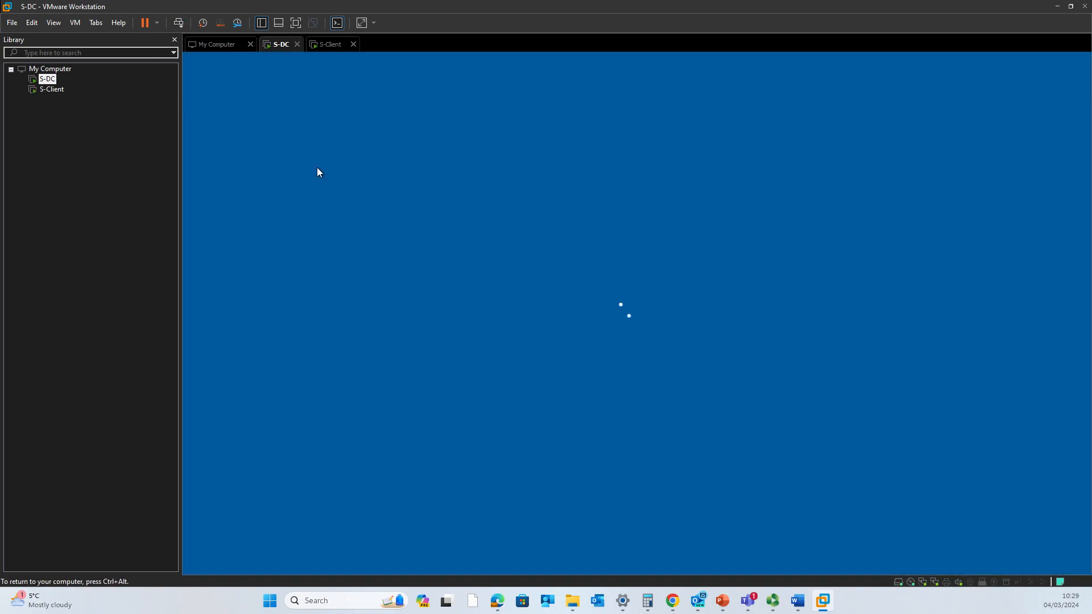
- Sign in to S-DC's administrator account with its password and return to S-Client
key("Caps_Lock")
type("•")
key("Caps_Lock")
type("•••••••")
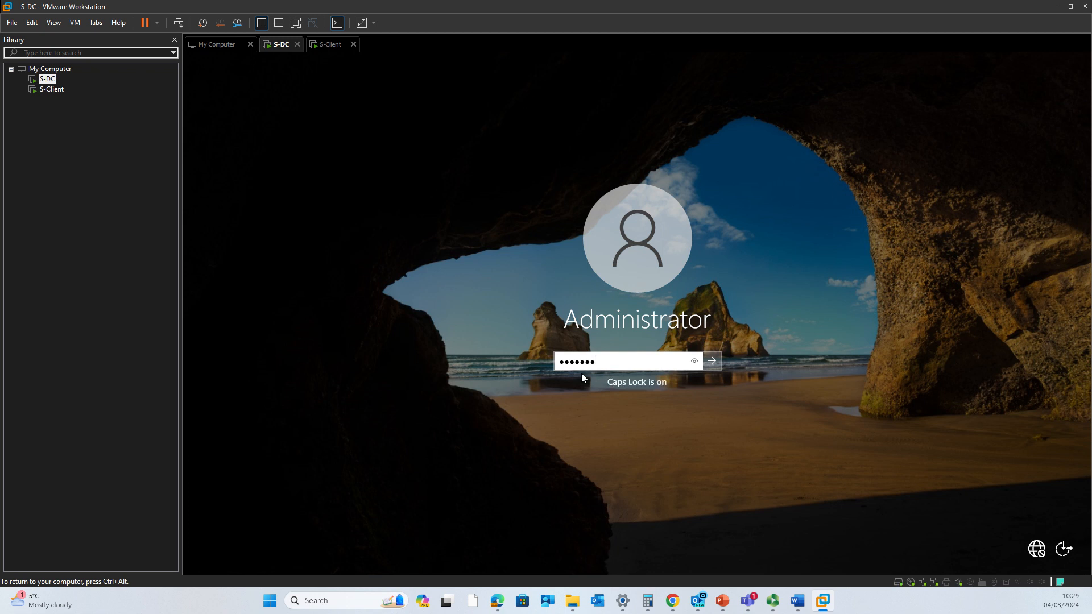
key("Return")
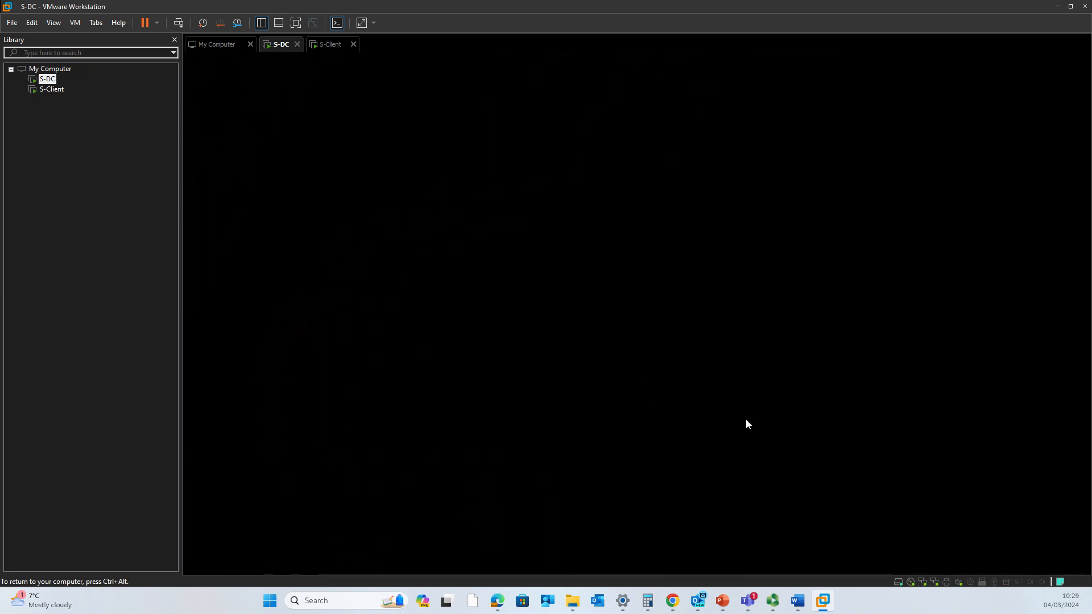
left_click(327, 45)
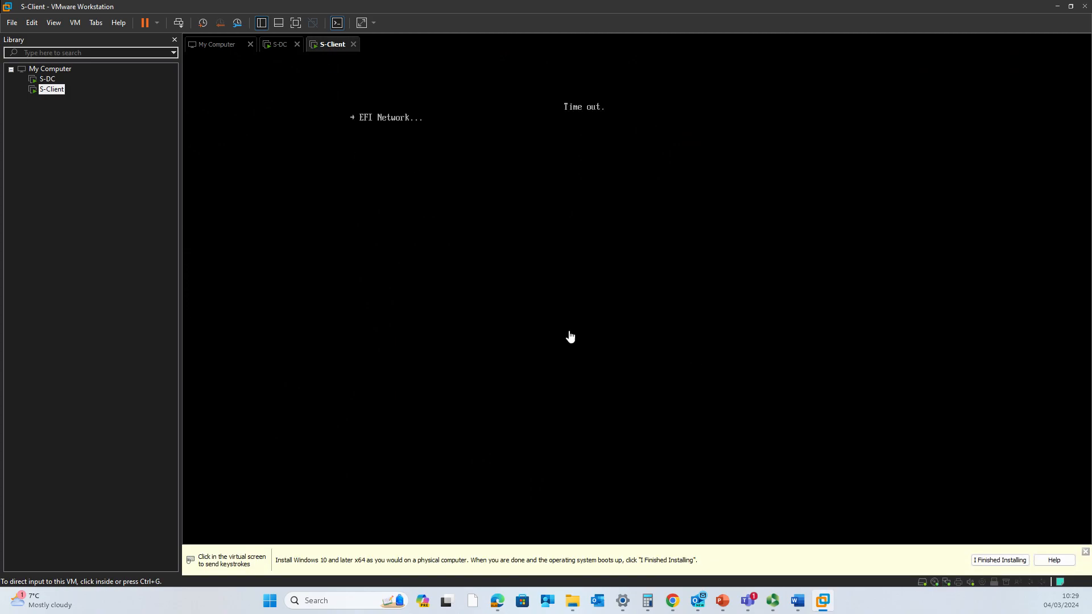
- Dismiss the installation instructions bar and try interacting with the stuck S-Client console
left_click(1085, 552)
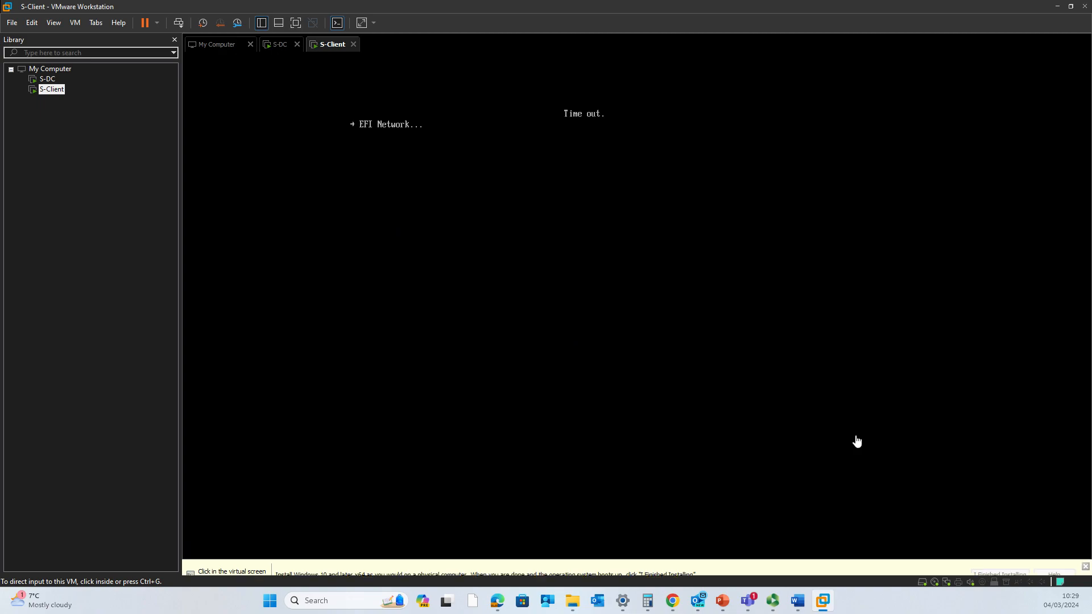
left_click(855, 441)
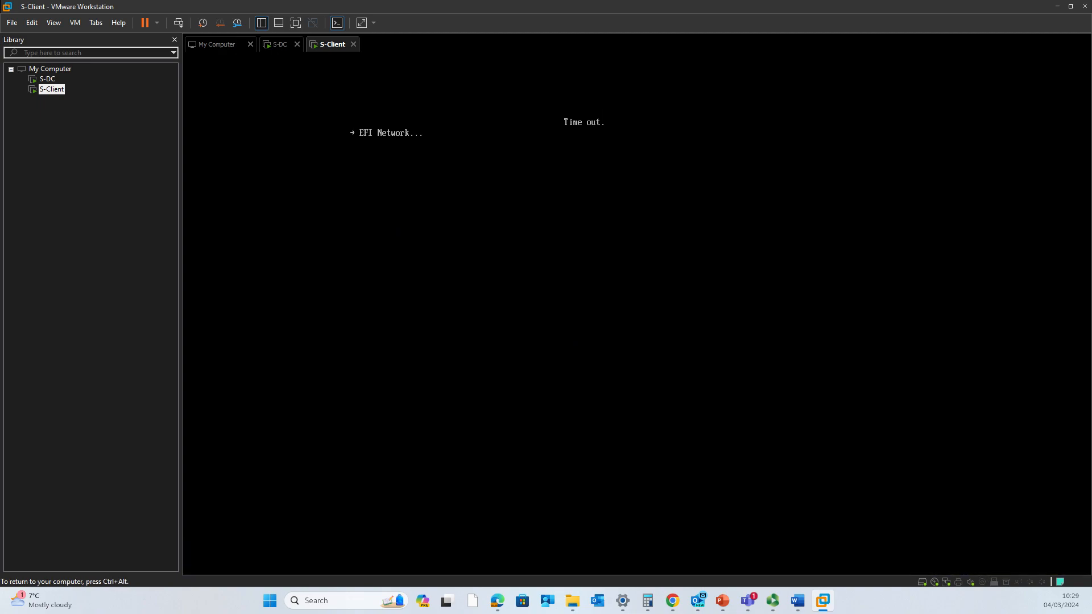
key("ctrl+alt")
left_click(366, 131)
key("ctrl+alt")
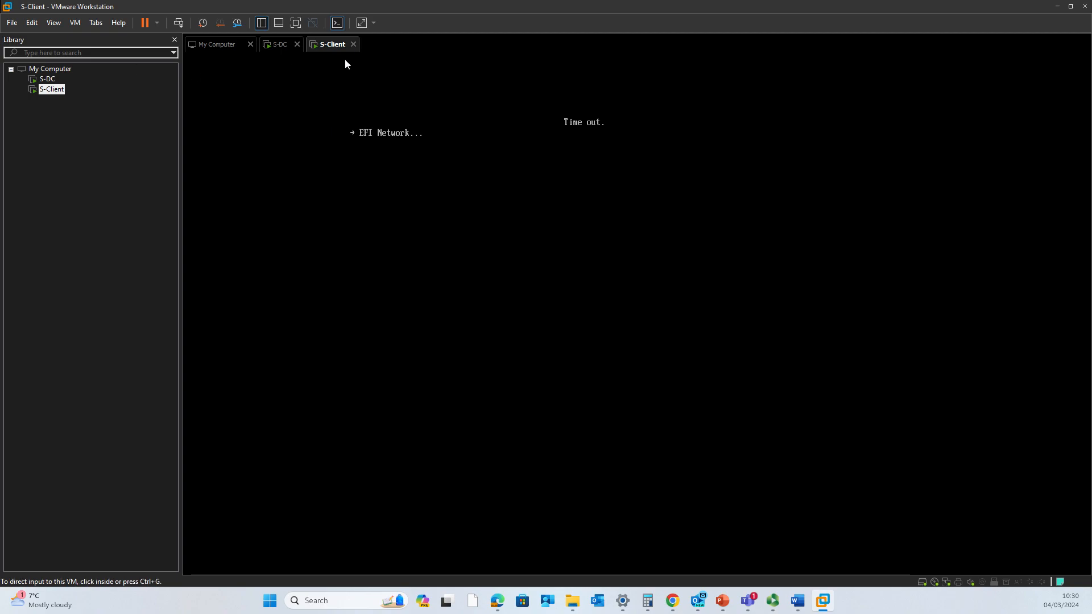
- Power off S-Client and power it back on from the library
left_click(353, 44)
left_click(527, 318)
left_click(58, 95)
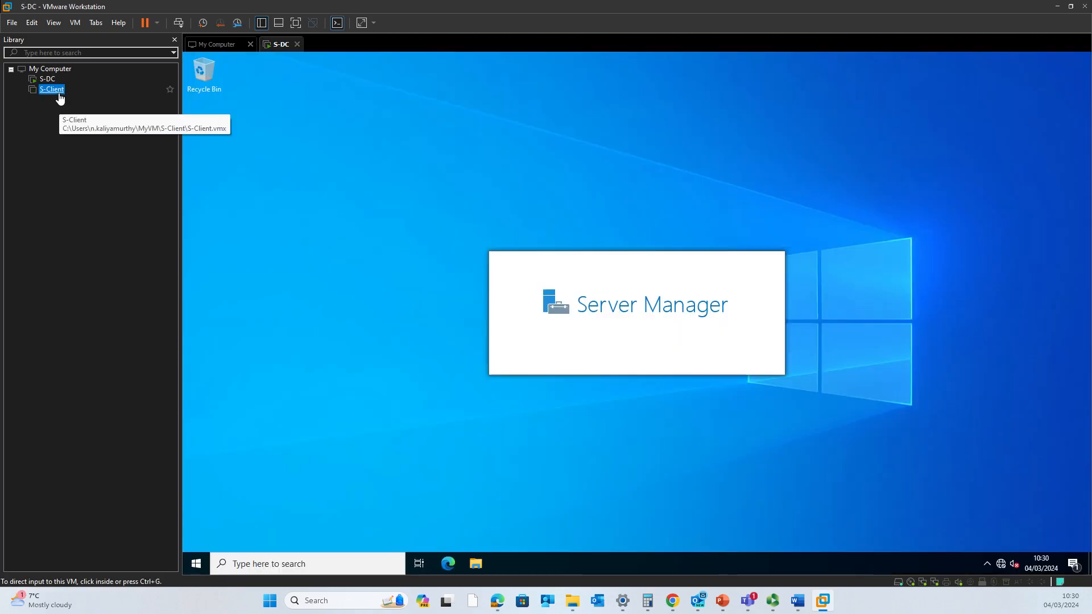
double_click(55, 95)
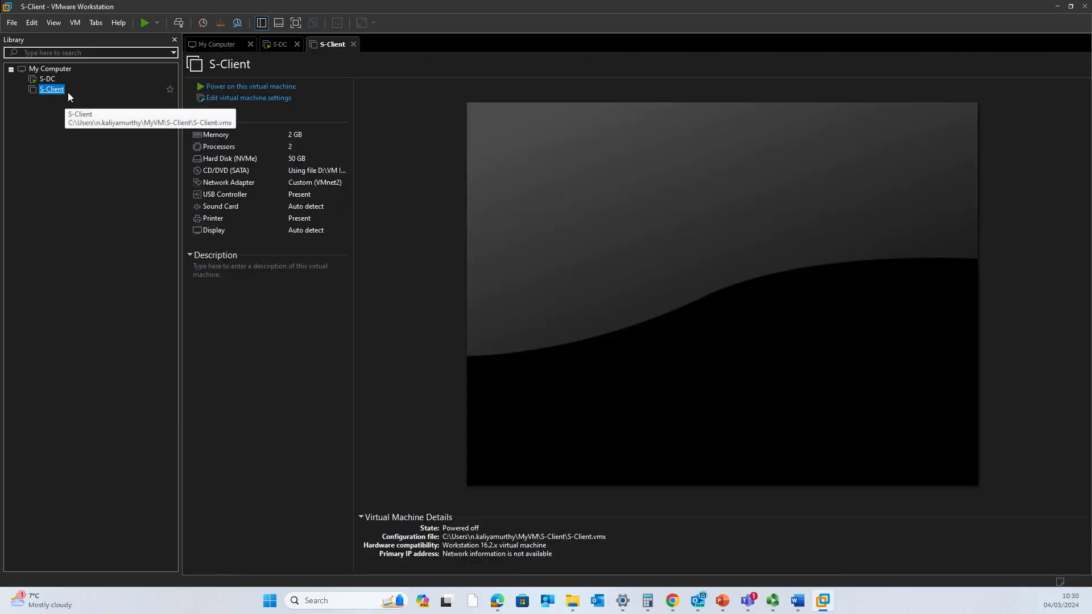
left_click(239, 86)
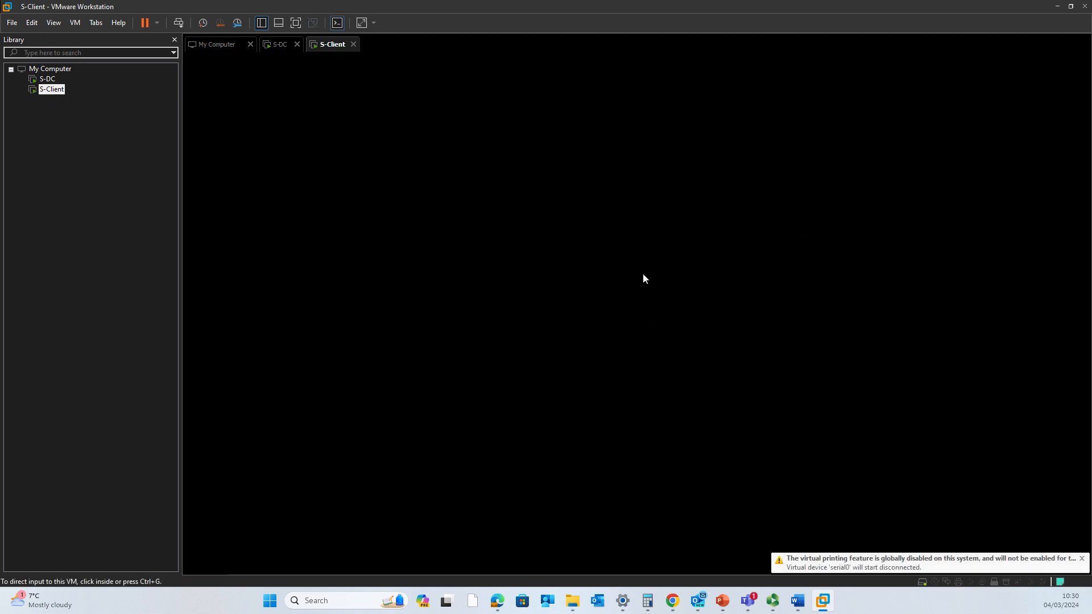
- Boot S-Client from the Windows 10 installation disc at the boot prompt
left_click(643, 279)
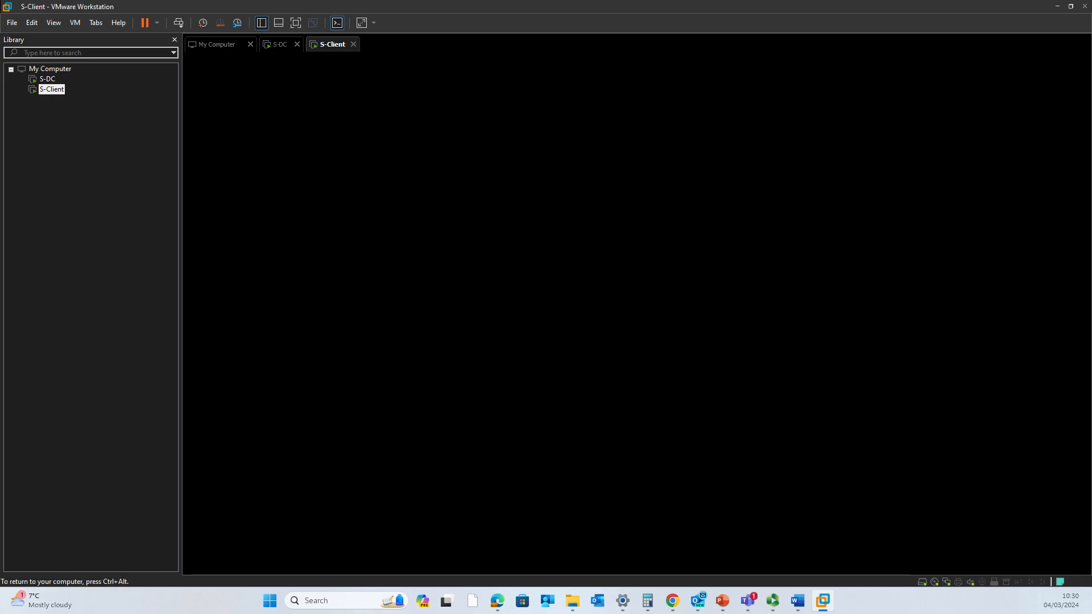
key("Return")
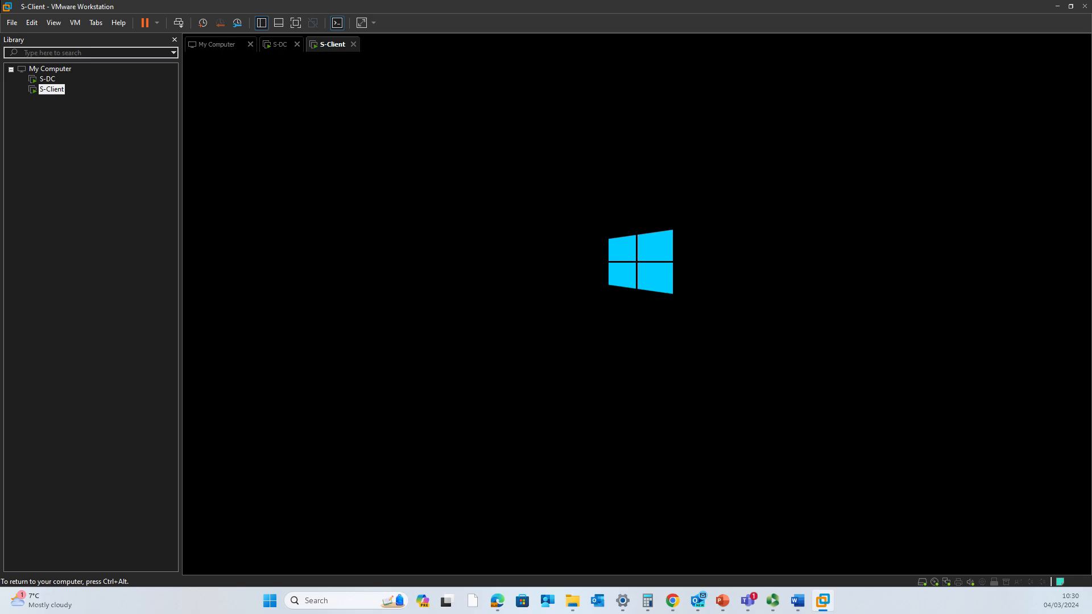
key("ctrl+alt")
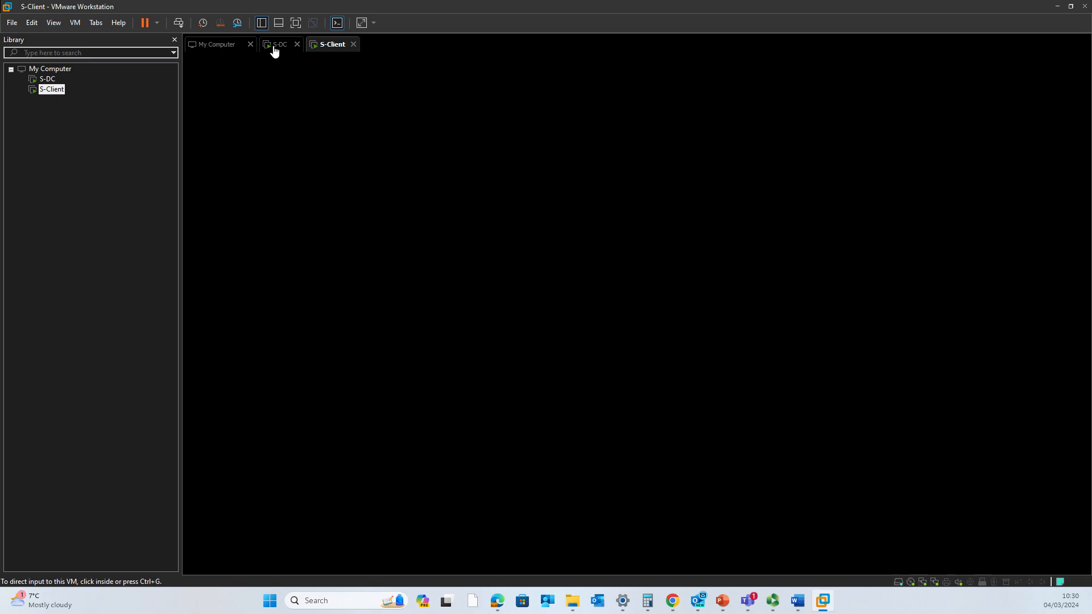
- On S-DC, dismiss the Windows Admin Center notice and open Local Server, then return to S-Client's console
left_click(274, 46)
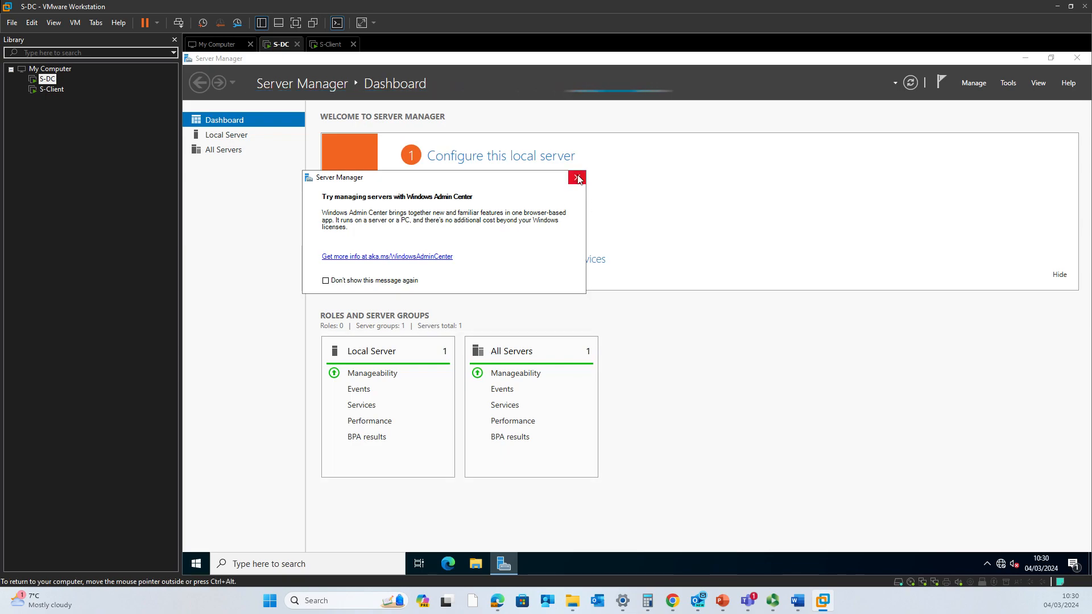
left_click(577, 178)
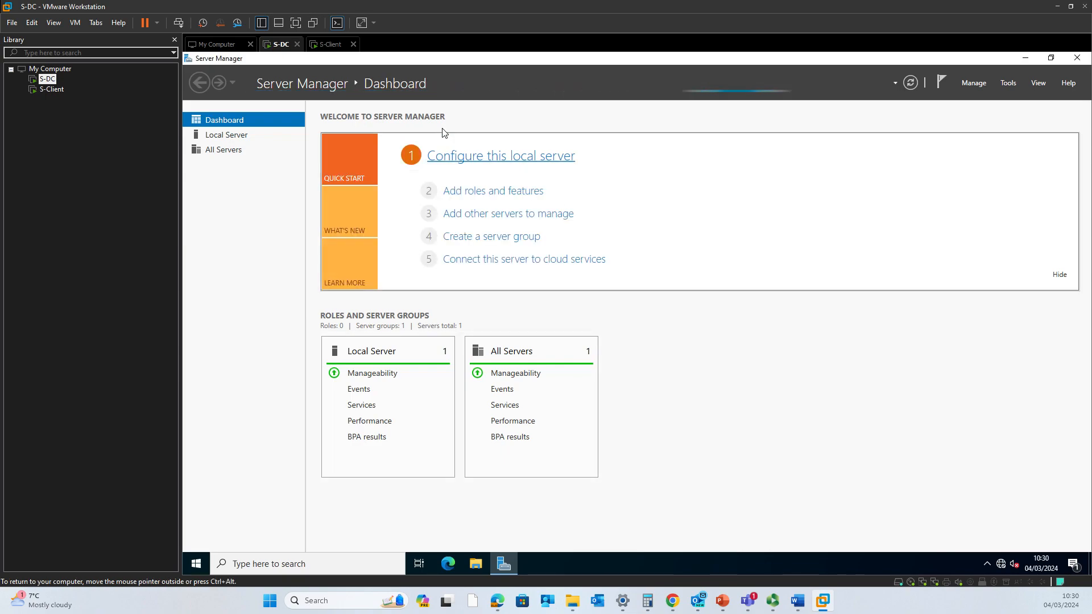
left_click(217, 139)
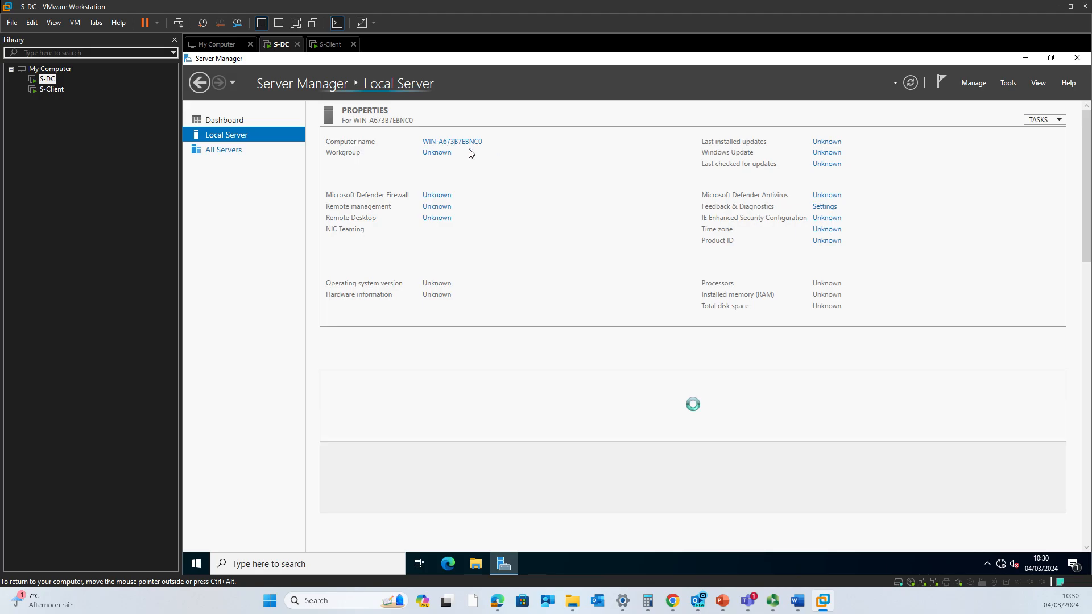
left_click(333, 45)
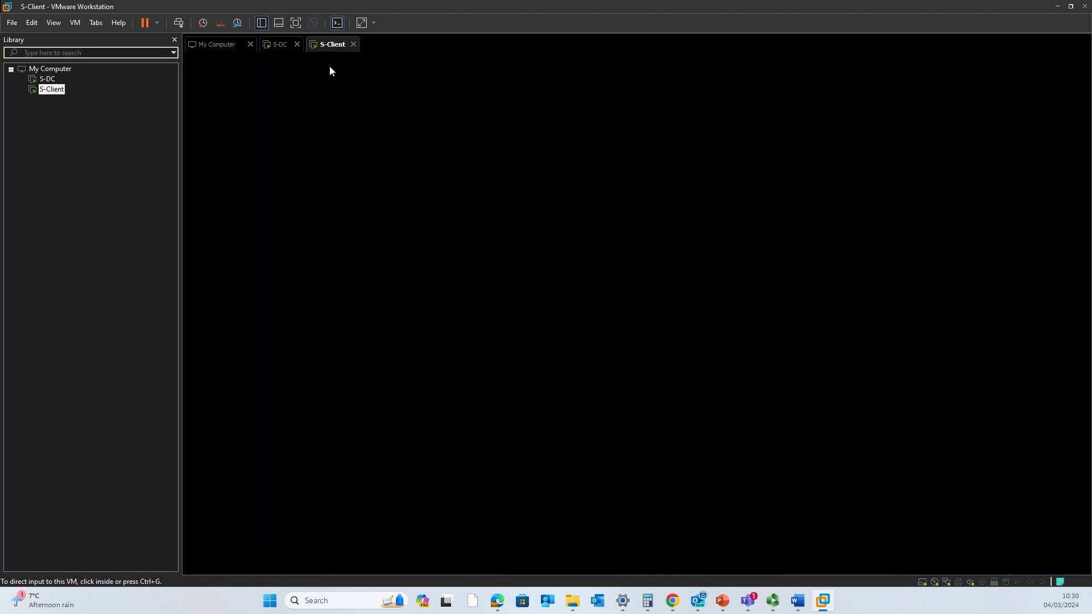
left_click(703, 254)
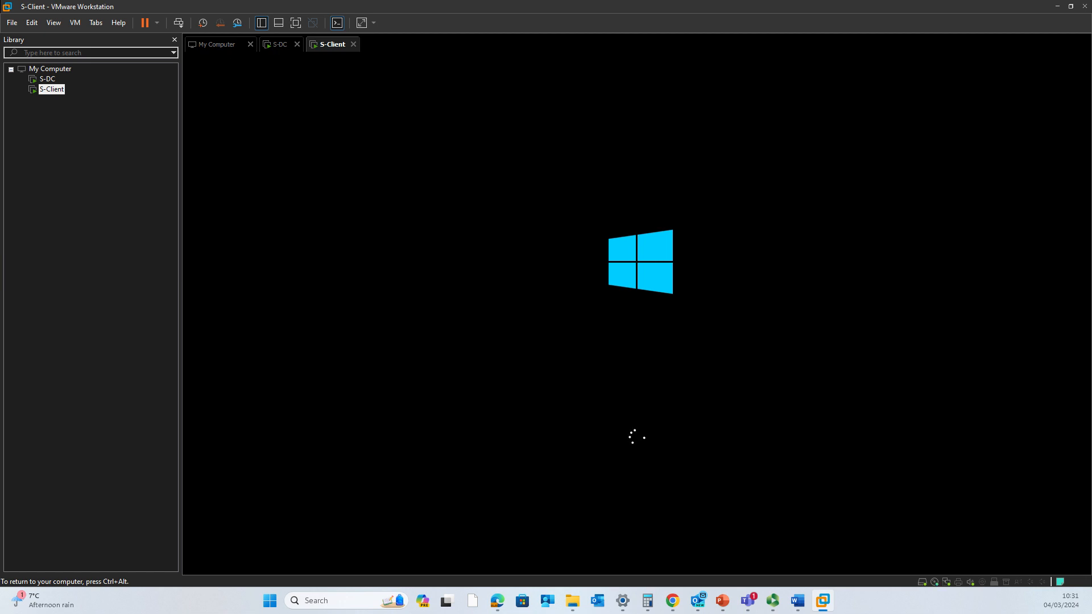
- Leave S-Client and open S-DC's System Properties from the computer name link
key("ctrl+alt")
left_click(276, 46)
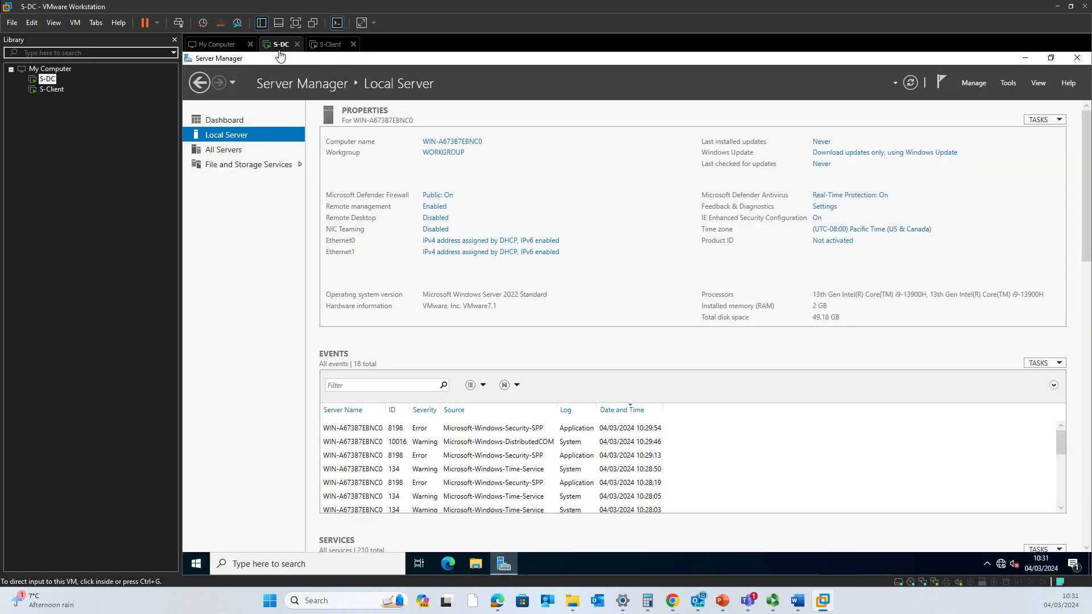
left_click(453, 142)
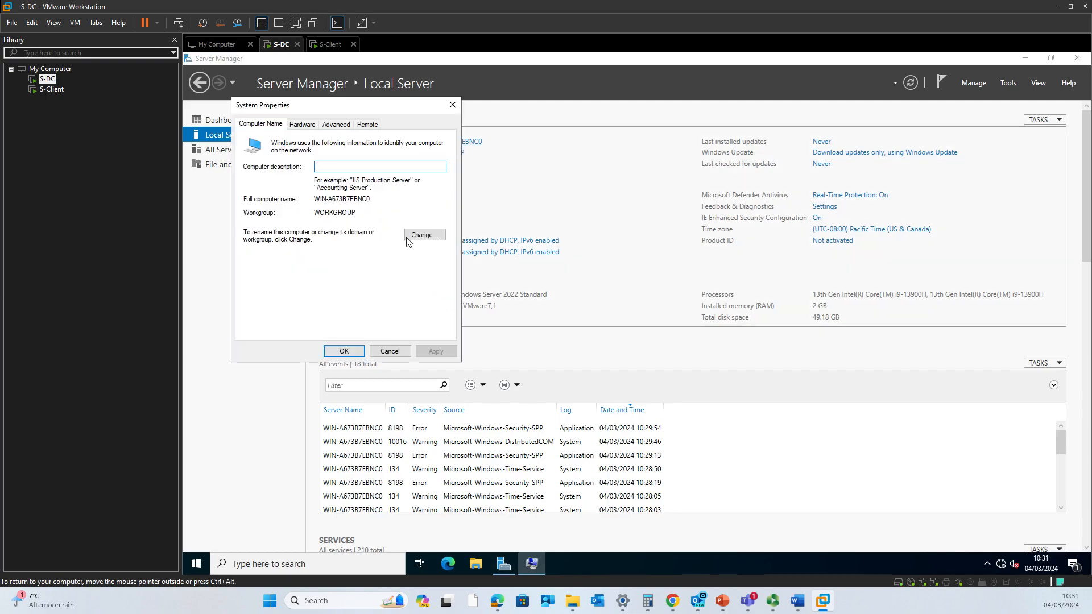
- Change the server's computer name to S-DC, acknowledge the notice, and choose Restart Later
left_click(425, 234)
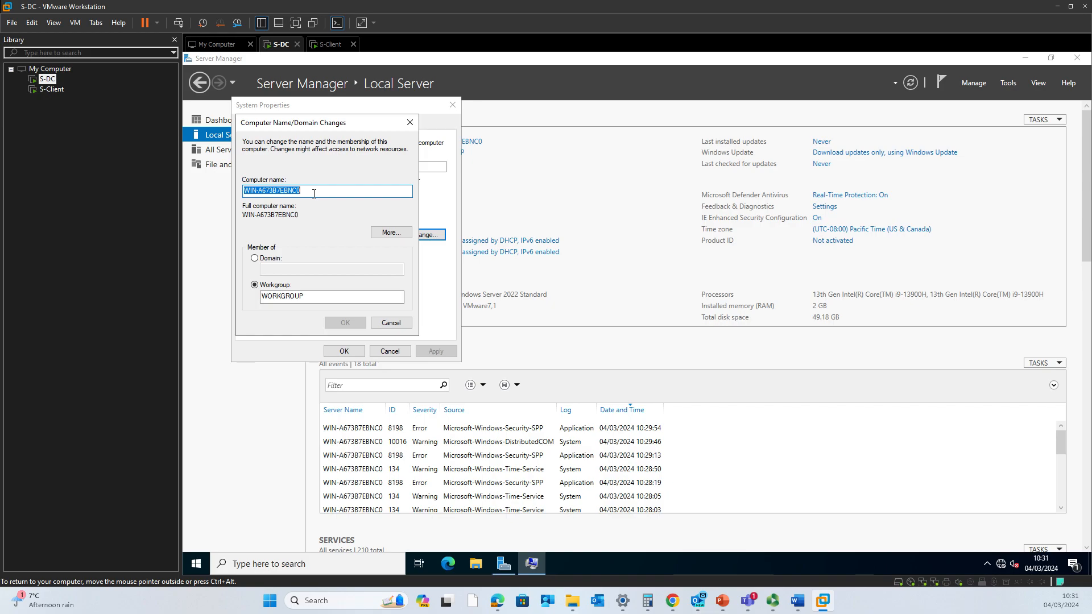
type("S-DC")
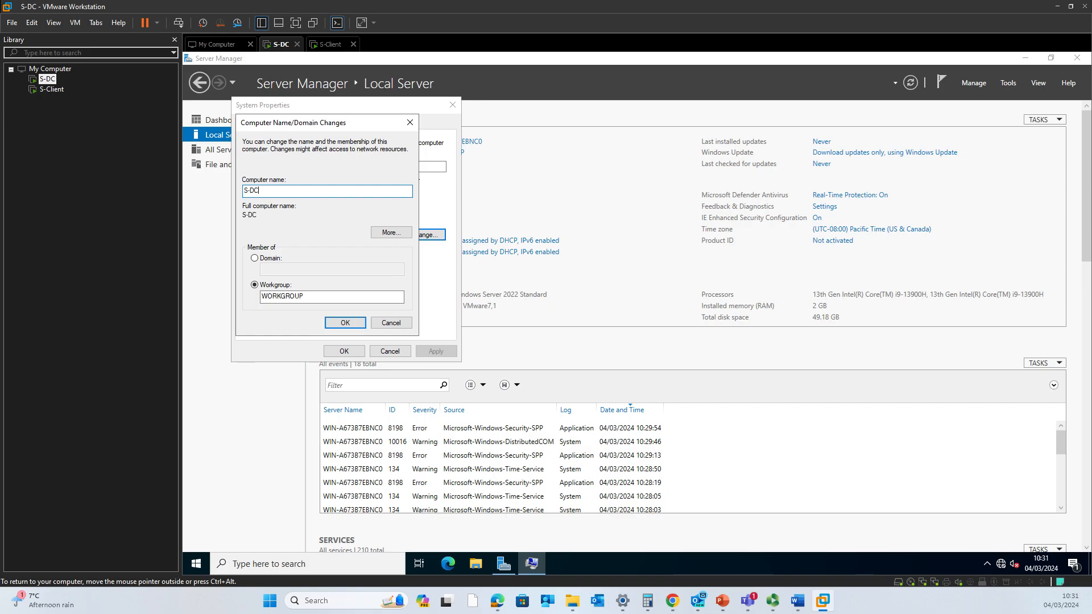
left_click(347, 323)
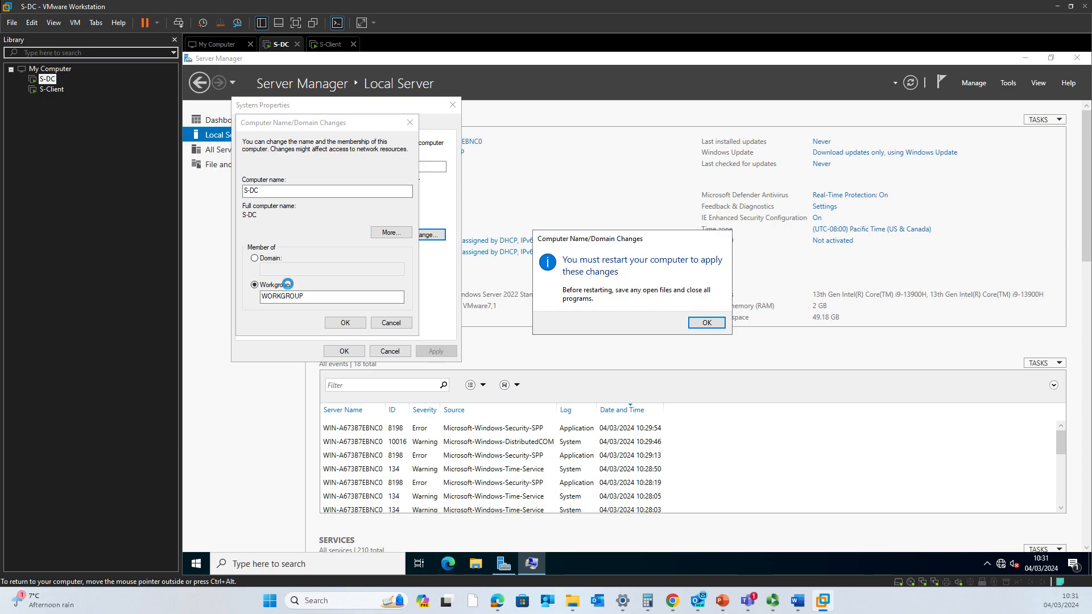
left_click(707, 322)
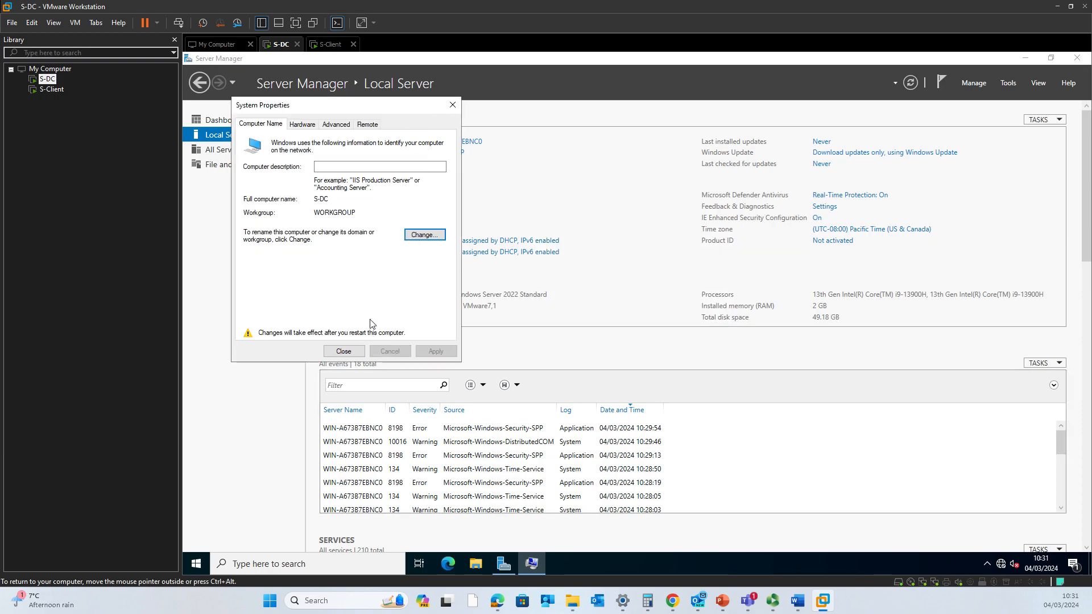
left_click(345, 351)
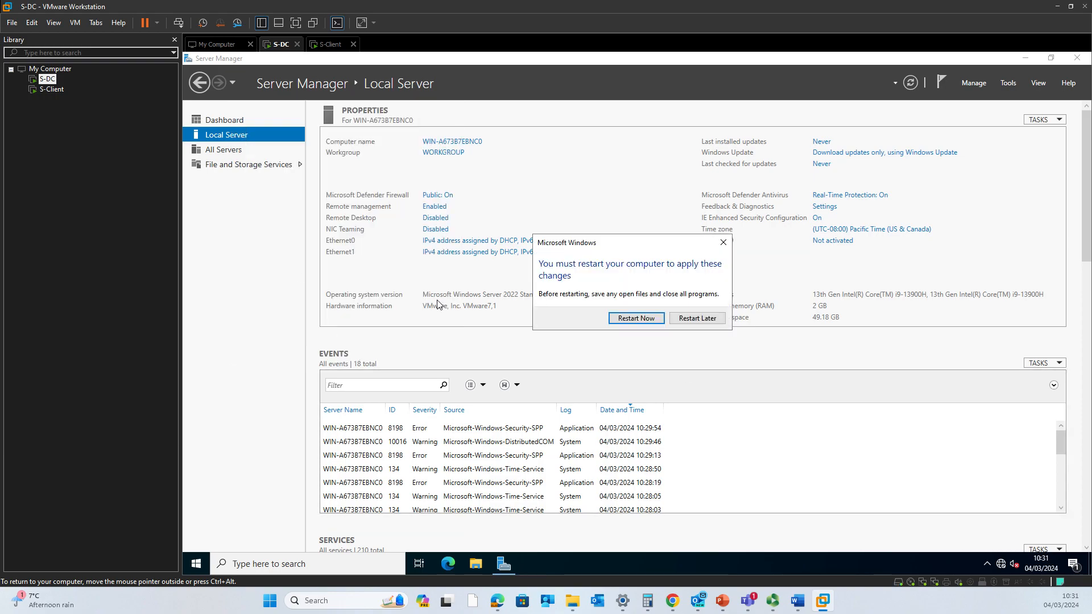
left_click(698, 318)
- Keep English (United States) language, set English (United Kingdom) time format and United Kingdom keyboard
left_click(328, 44)
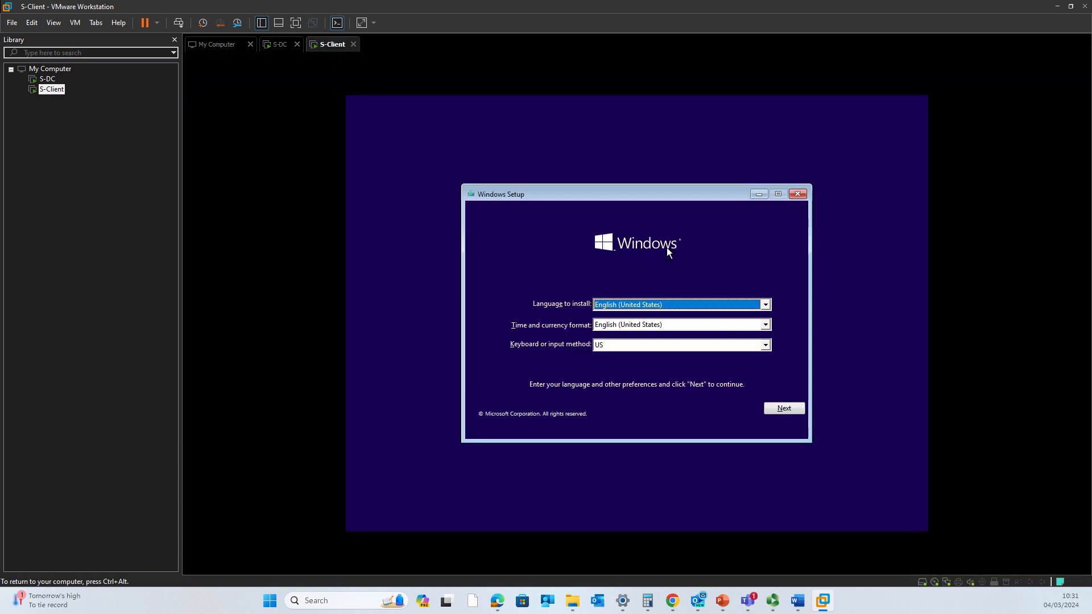
left_click(671, 303)
left_click(671, 305)
left_click(671, 324)
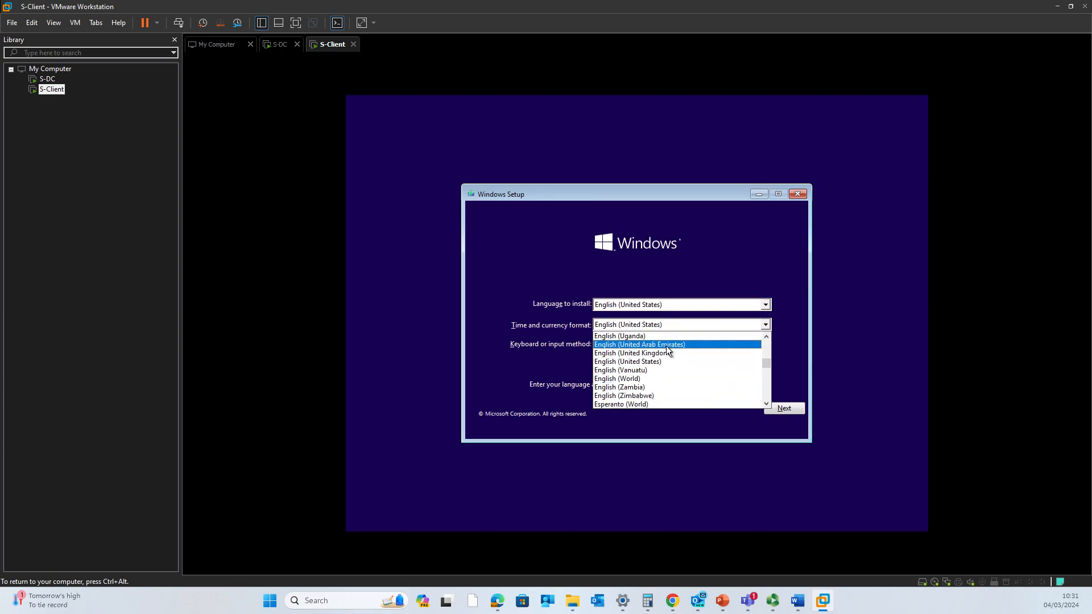
left_click(666, 352)
left_click(671, 344)
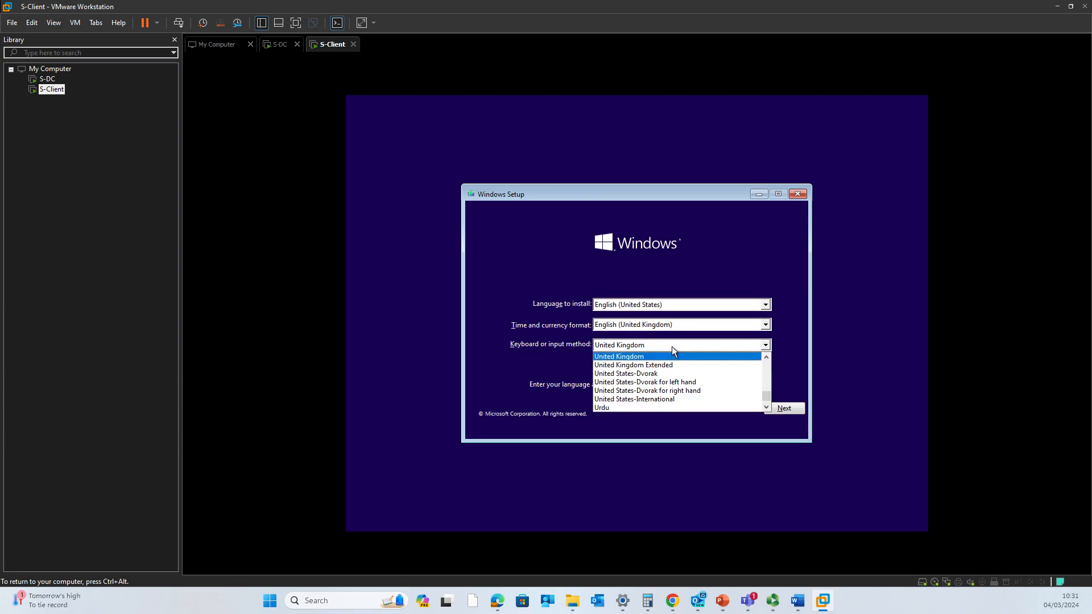
left_click(671, 346)
- Continue to the next page and start the Windows installation, then return to S-DC
left_click(791, 410)
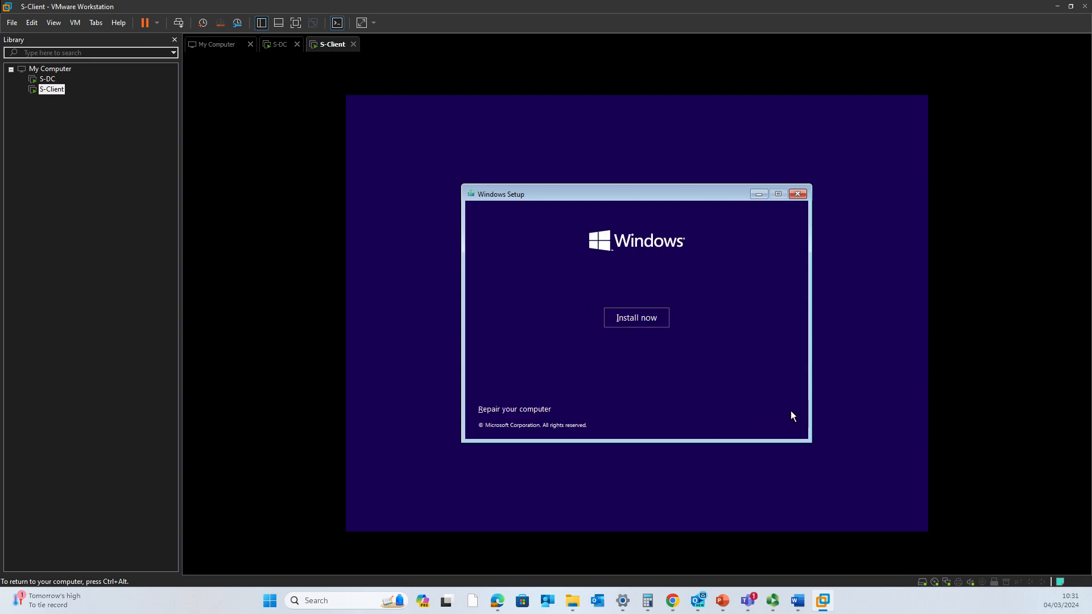
left_click(654, 319)
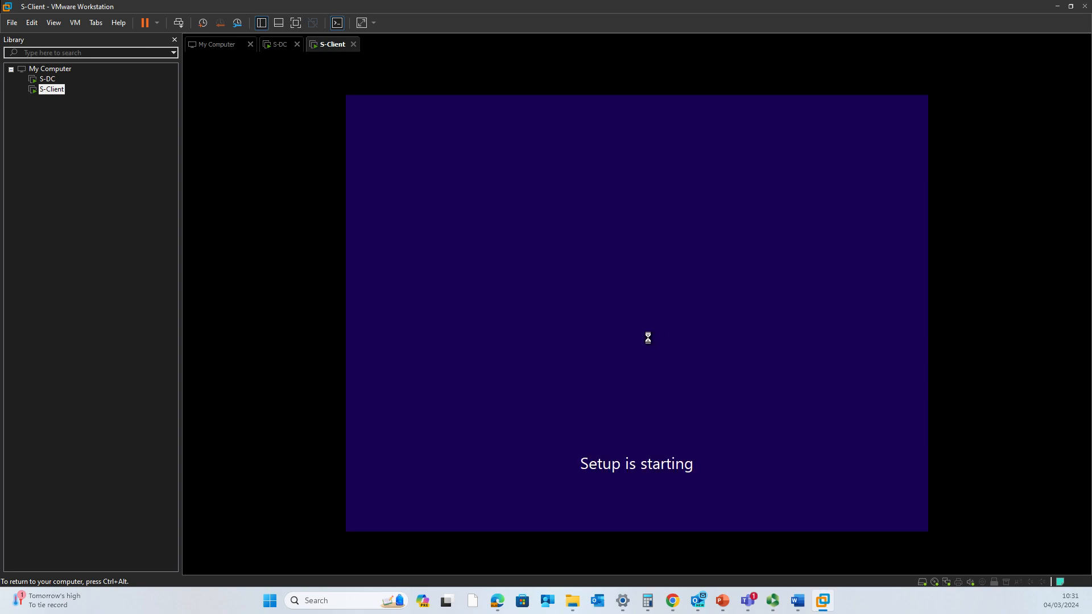
key("ctrl+alt")
left_click(279, 45)
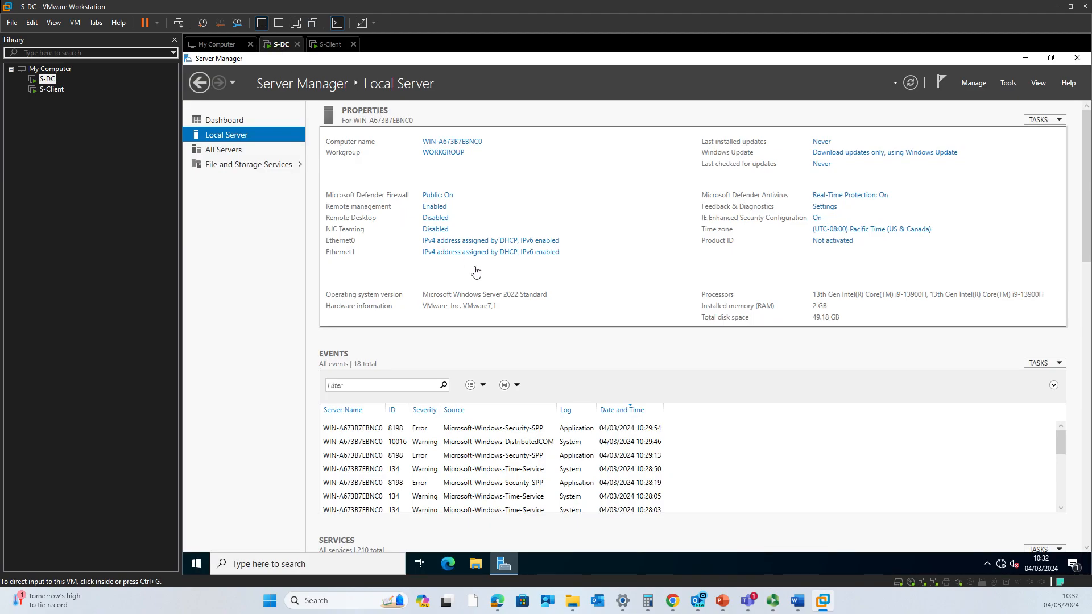
- Review the Setup the Network notes document, then minimize it
mouse_move(796, 603)
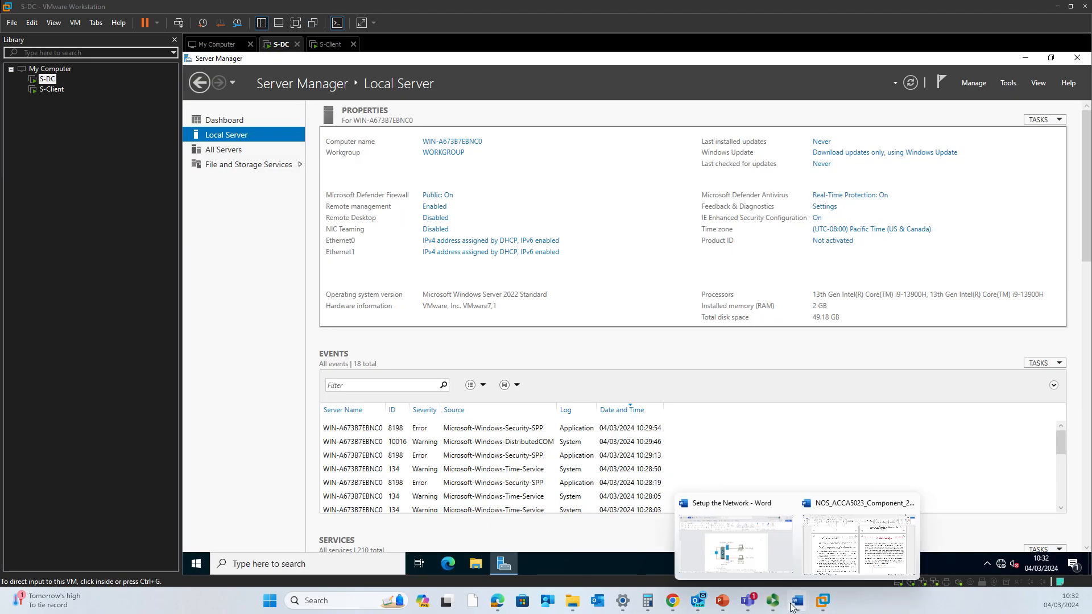
left_click(761, 559)
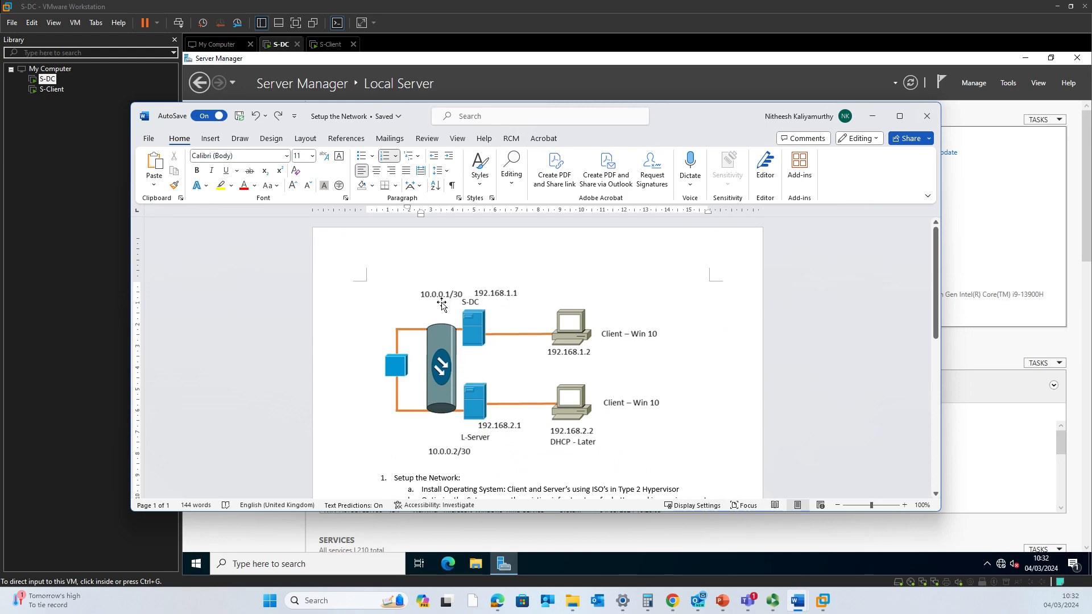
left_click(871, 116)
- Run NCPA.CPL on S-DC to open Network Connections
left_click(625, 419)
key("super+r")
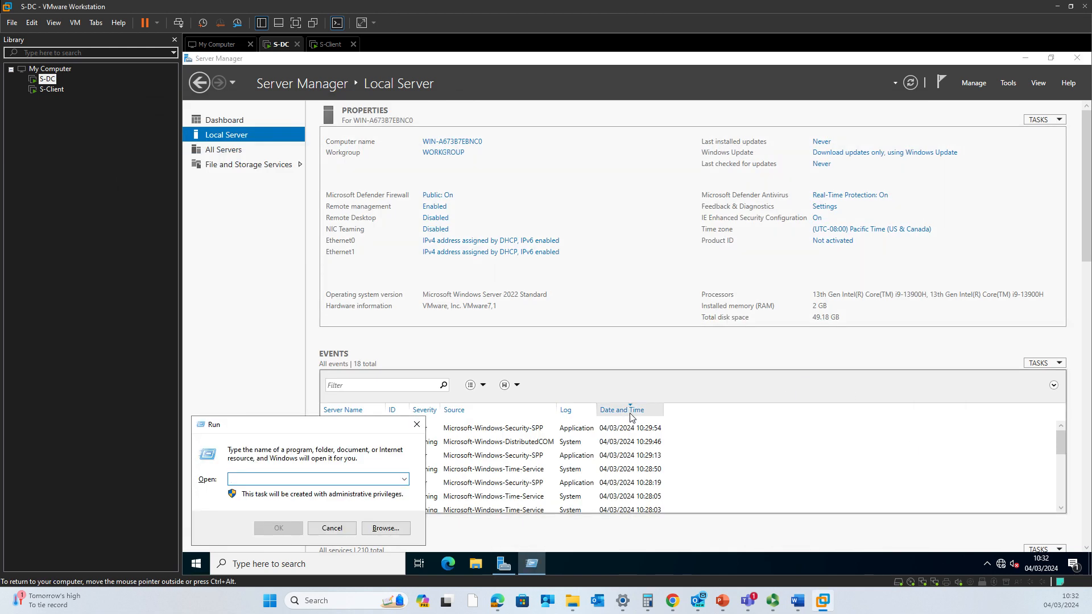
type("NC")
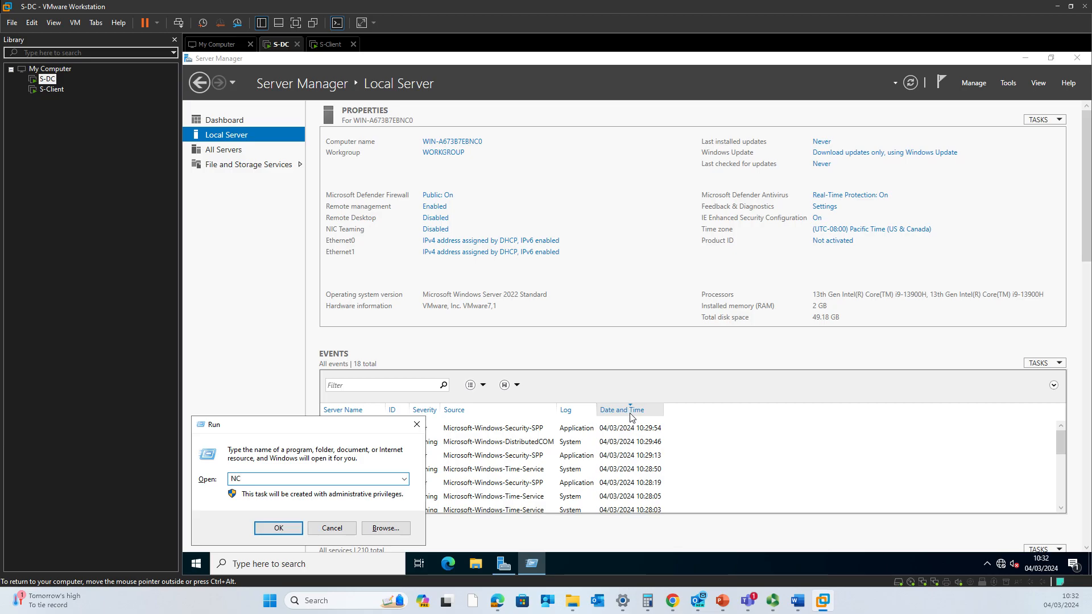
type("PA.CPL")
key("Return")
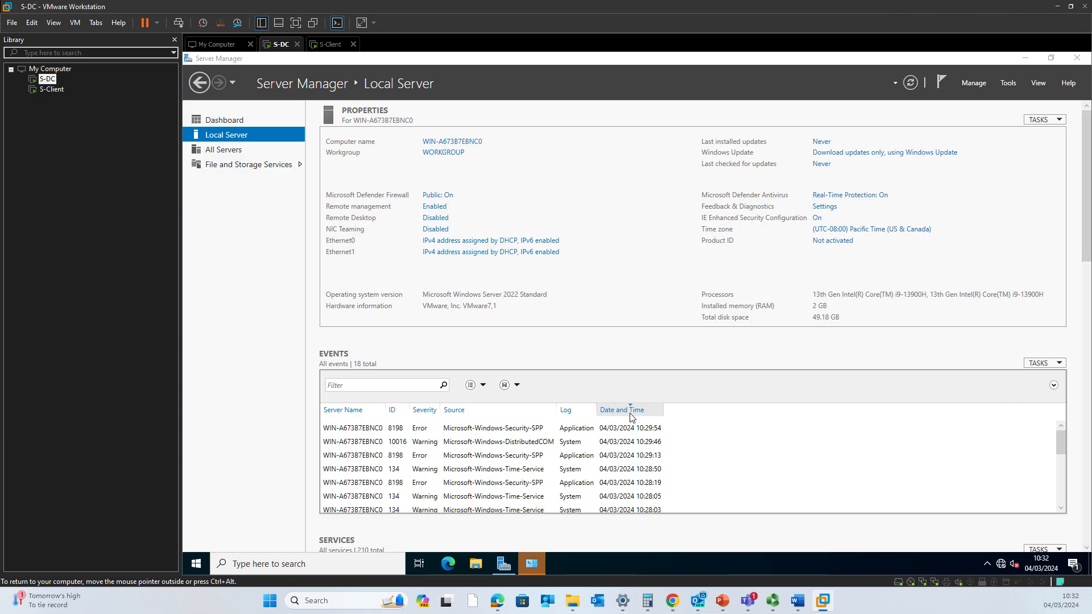
- Reach S-DC's adapter list via Network & Internet settings, close Settings and reposition the window
left_click(537, 558)
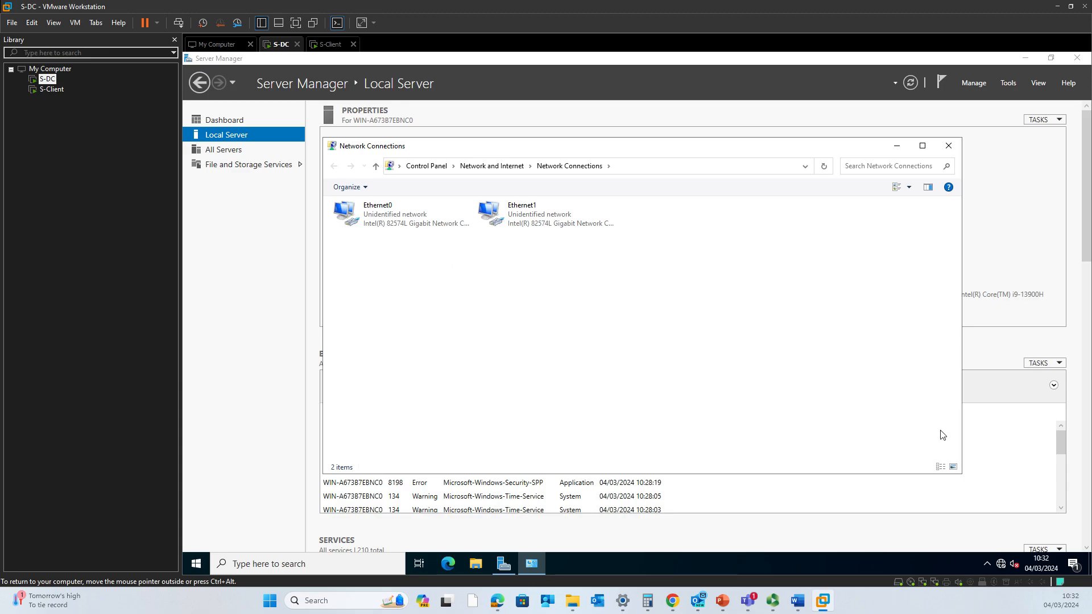
left_click(1004, 564)
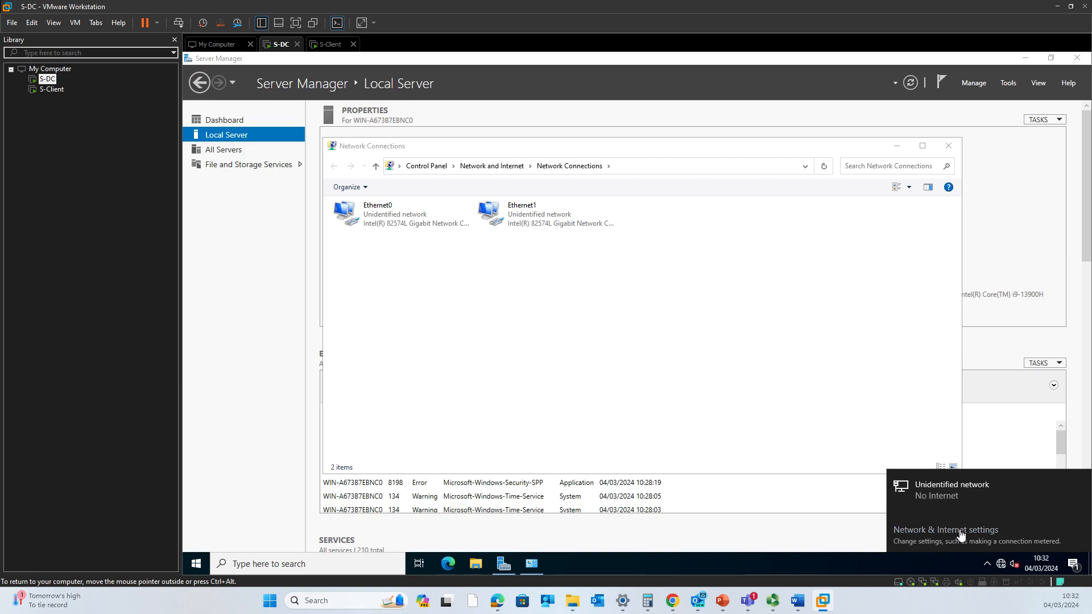
left_click(960, 535)
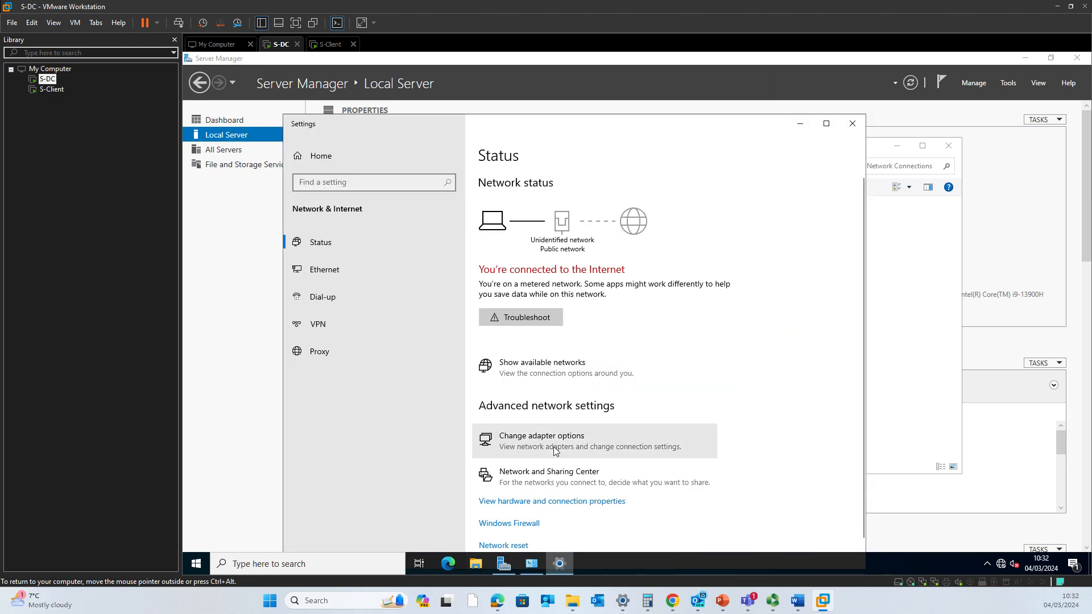
left_click(555, 450)
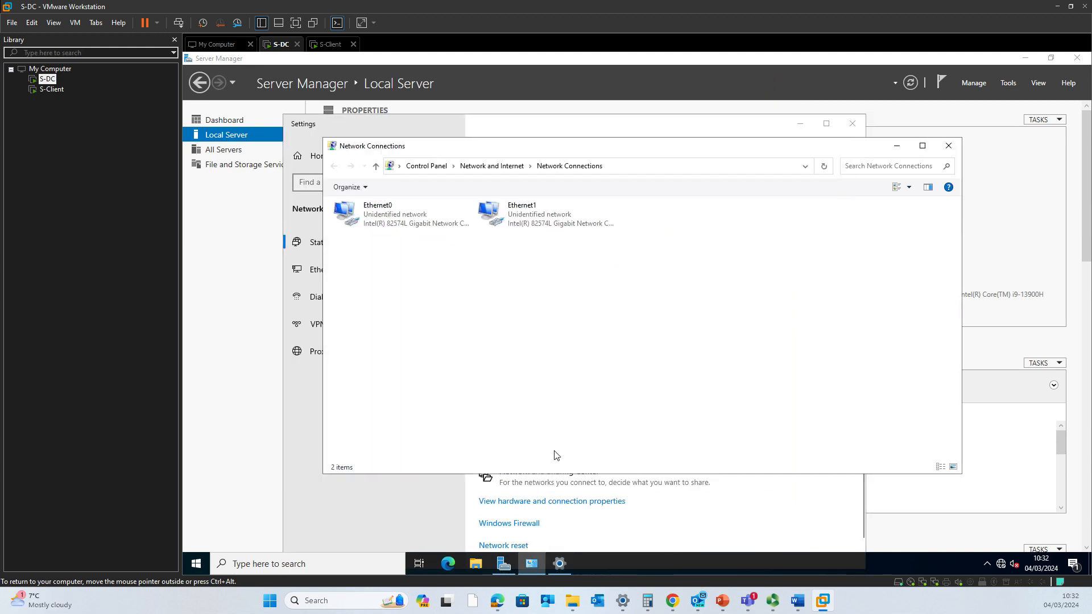
left_click(723, 532)
left_click(852, 123)
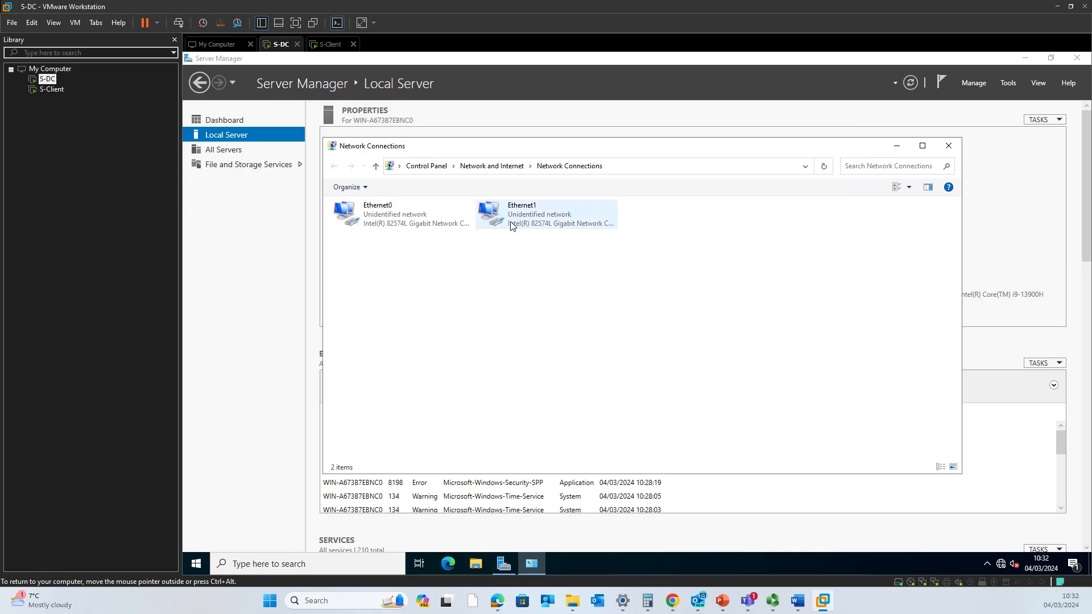
left_click_drag(551, 149, 523, 125)
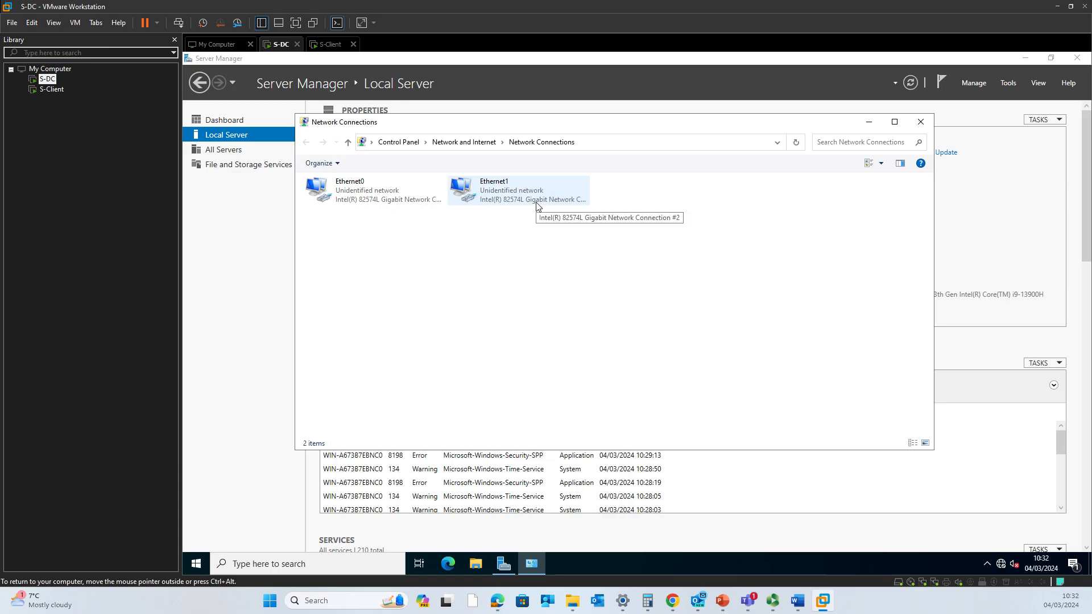
- Name the Ethernet0 adapter SW-EXT and the Ethernet1 adapter SW-Internal in Network Connections
left_click(367, 186)
right_click(367, 186)
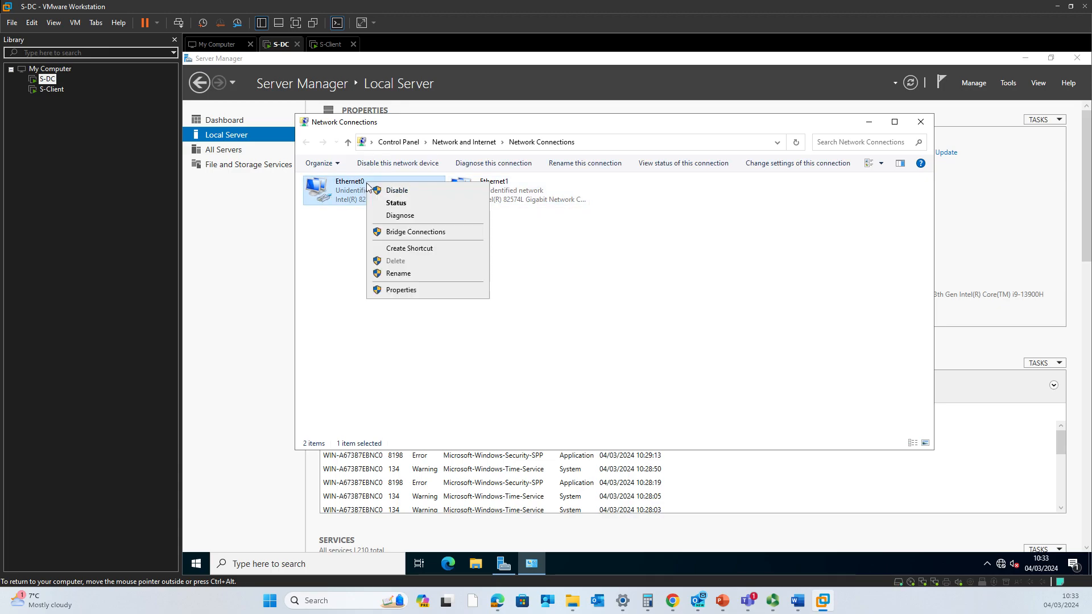
left_click(405, 272)
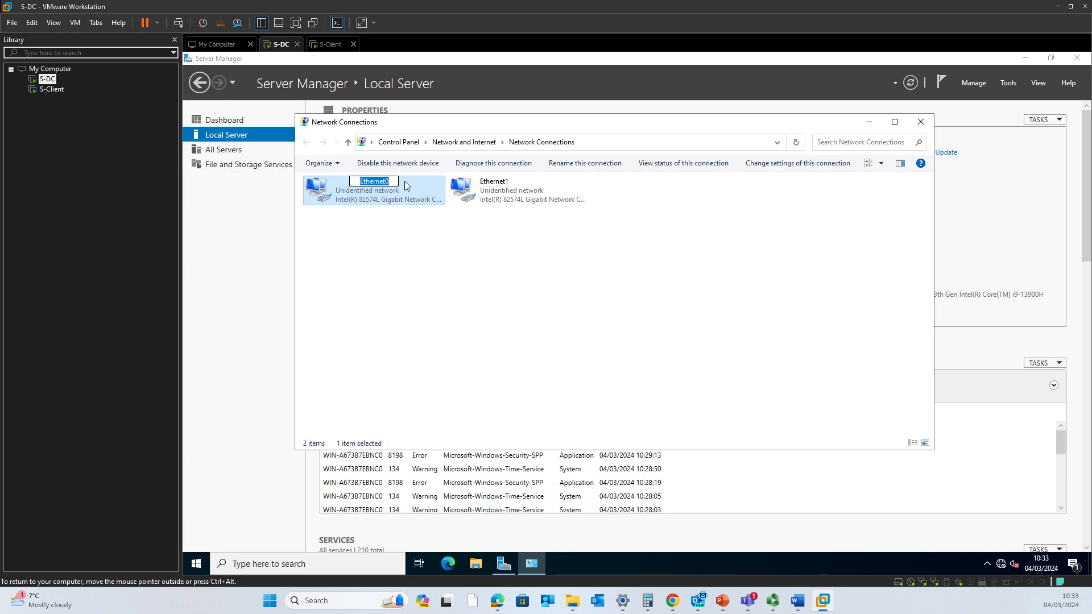
type("SW-EXT")
key("Return")
left_click(492, 191)
right_click(491, 190)
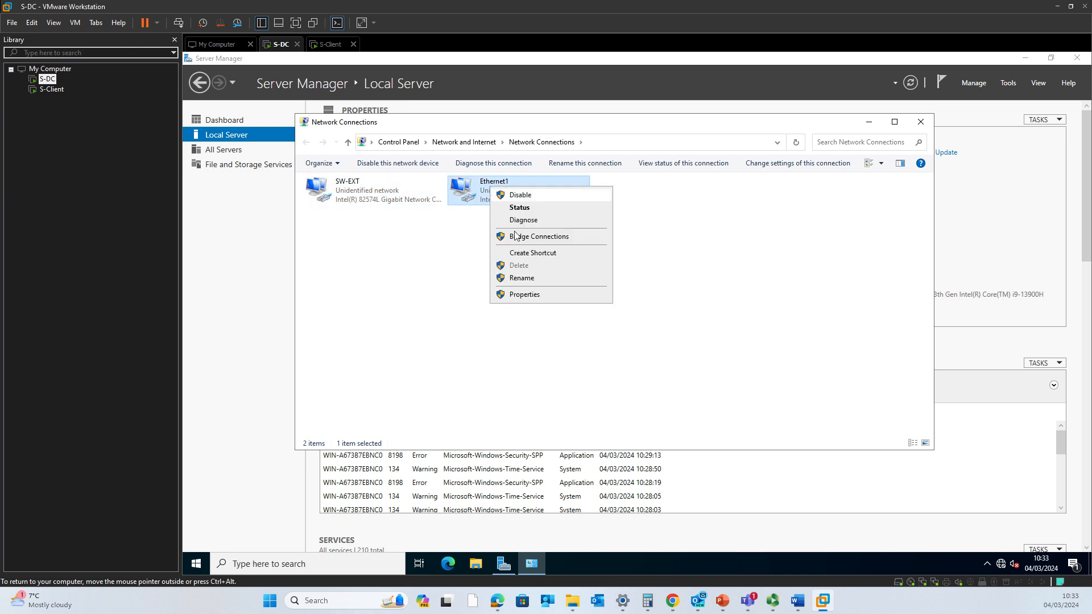
left_click(535, 279)
type("SW-")
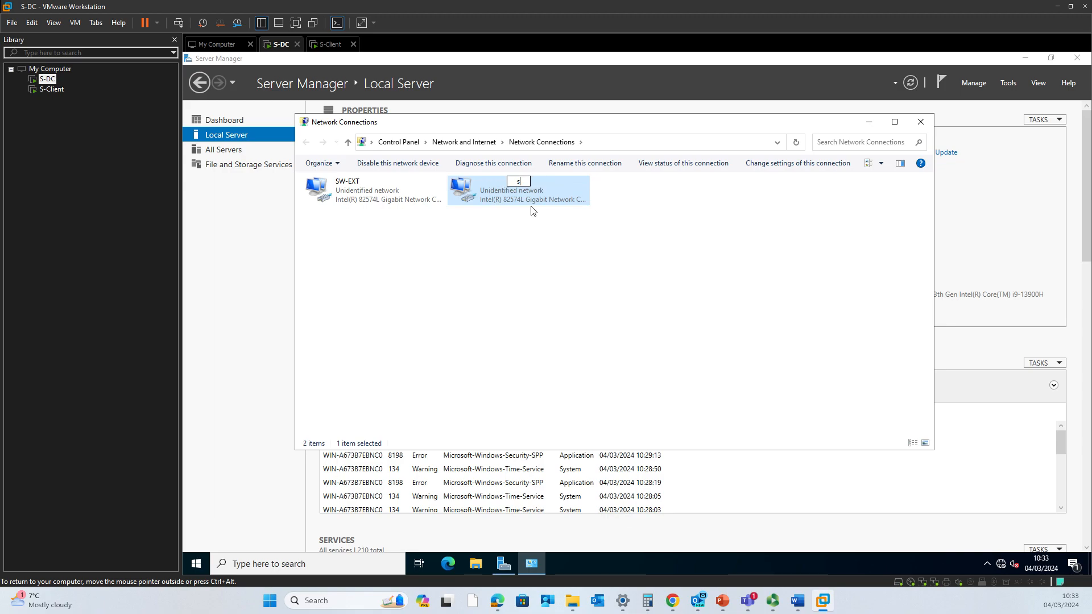
type("Internal")
key("Return")
- Open the SW-EXT adapter's IPv4 properties and switch to a manually assigned IP address
left_click(363, 191)
double_click(364, 191)
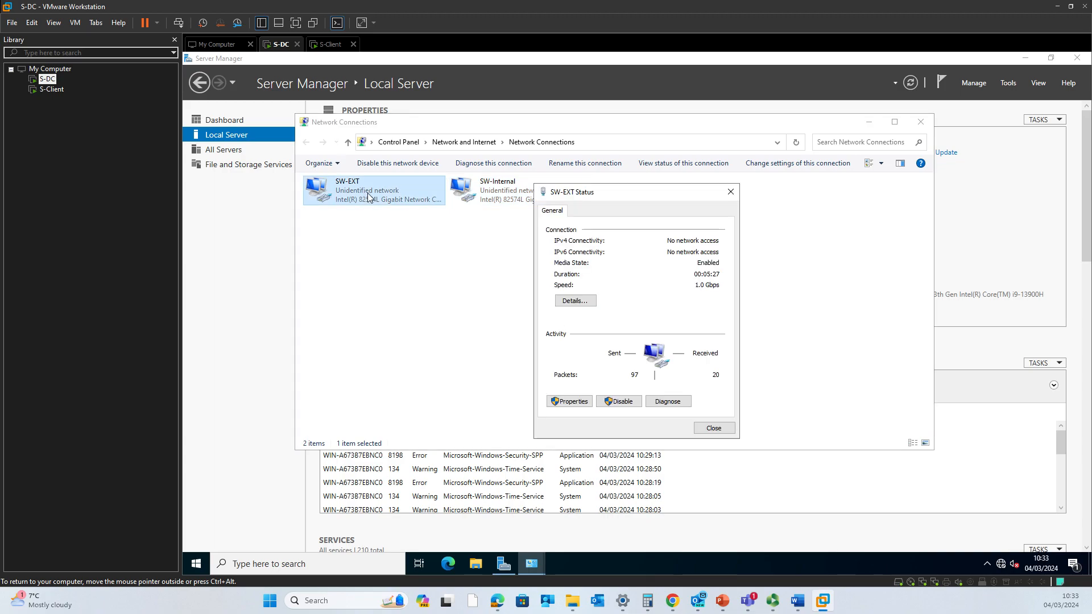
left_click(579, 403)
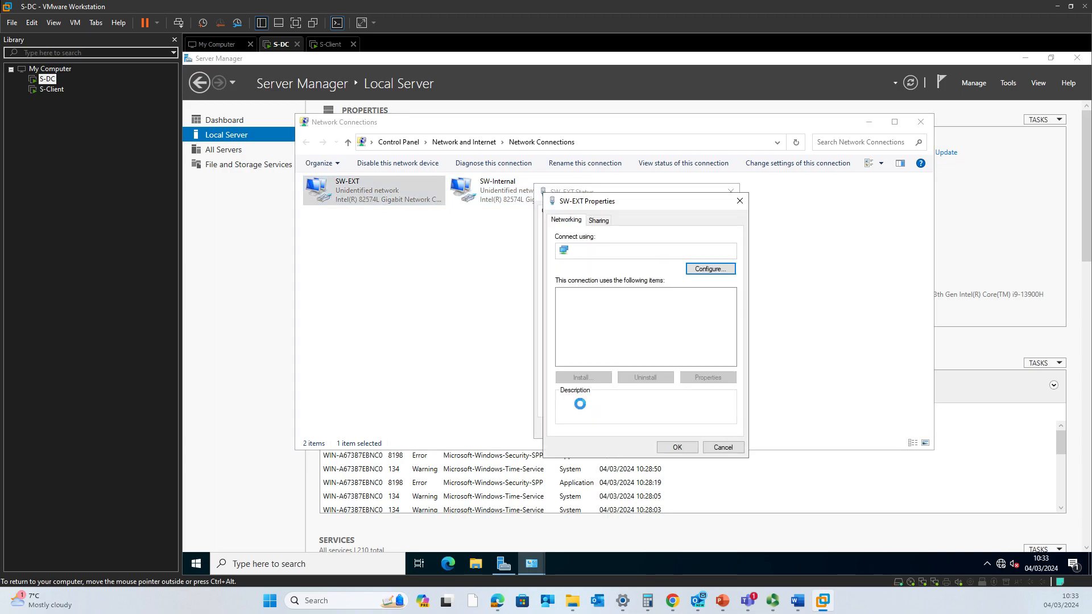
left_click(628, 323)
left_click(705, 377)
left_click(623, 327)
- Check the network plan, enter 10.0.0.1 with mask 255.255.255.252 and no gateway, and confirm
left_click(694, 341)
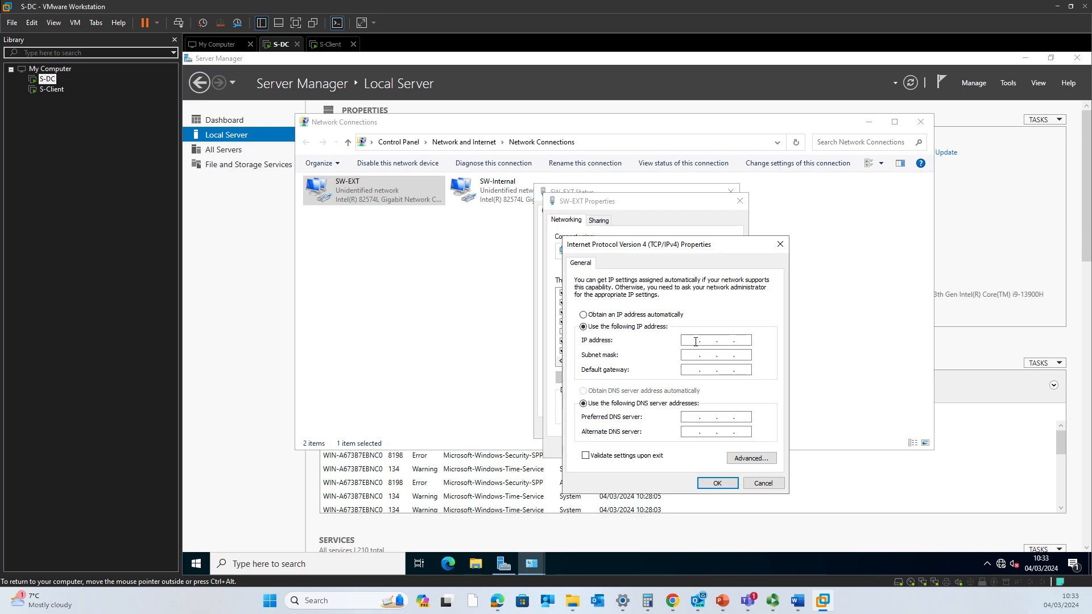
mouse_move(797, 601)
left_click(752, 538)
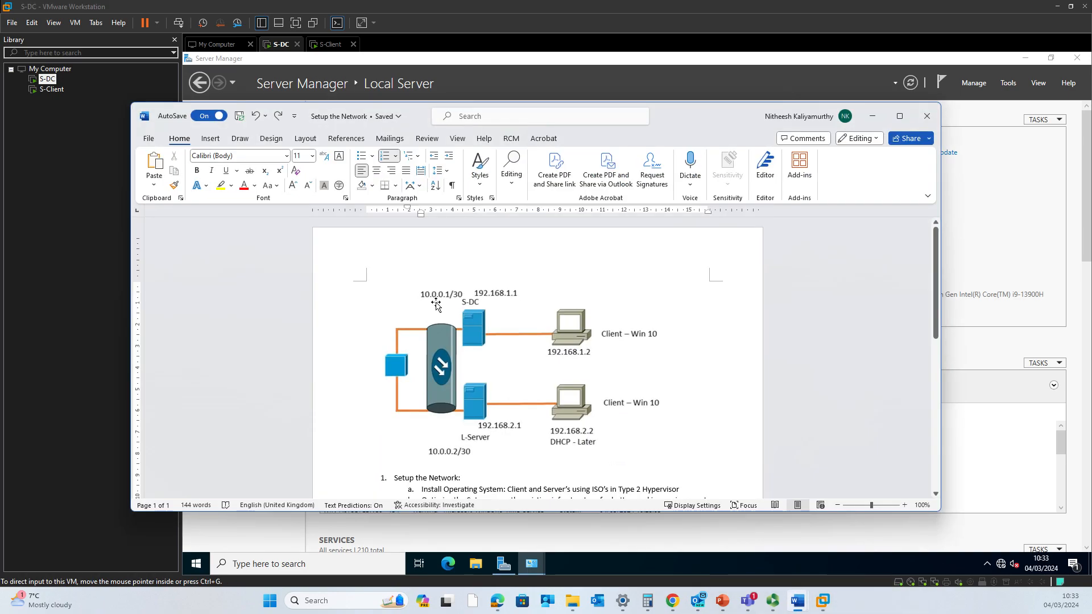
left_click(872, 116)
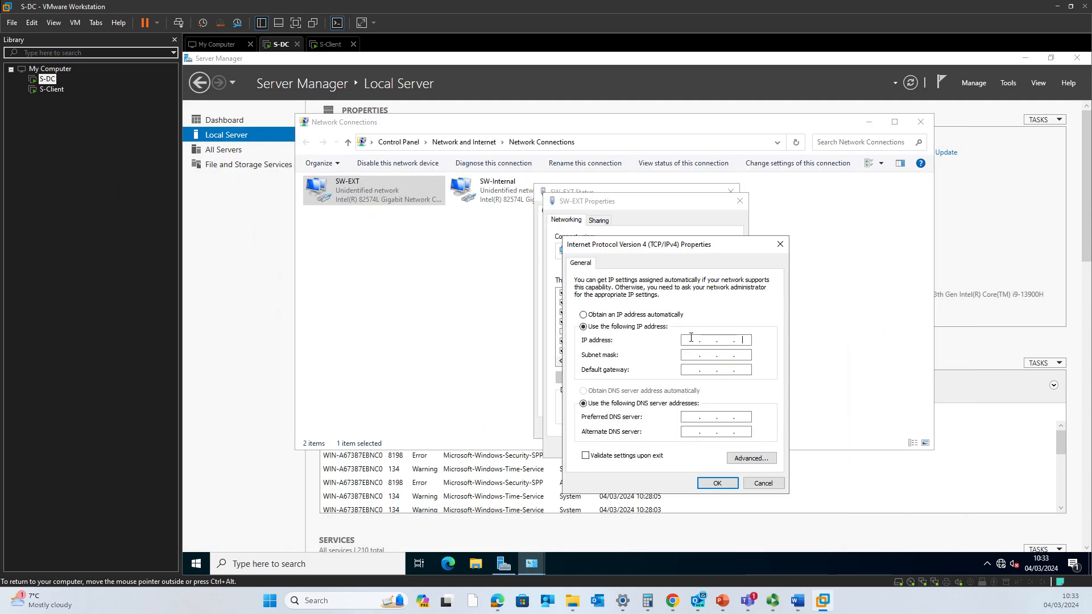
left_click(684, 338)
key("Tab")
type("255 . 255 . 255")
key("Tab")
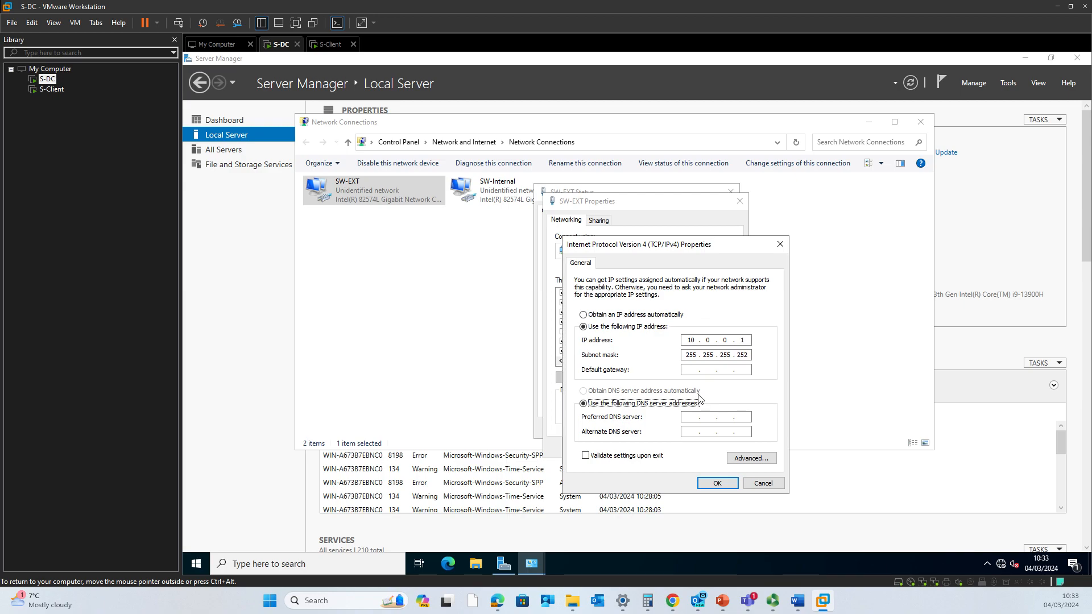
left_click(724, 486)
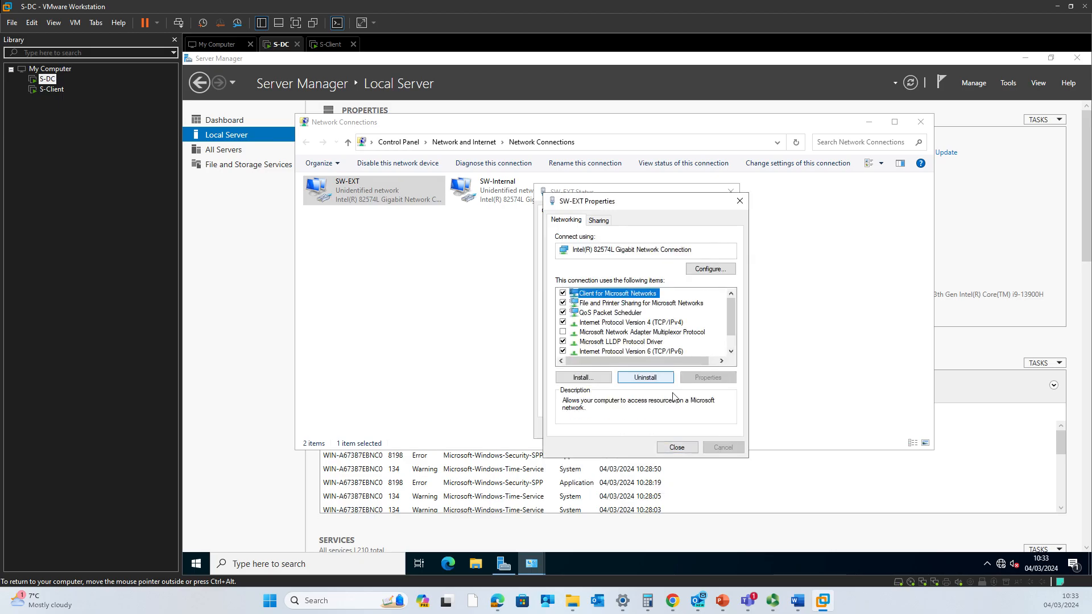
left_click(682, 447)
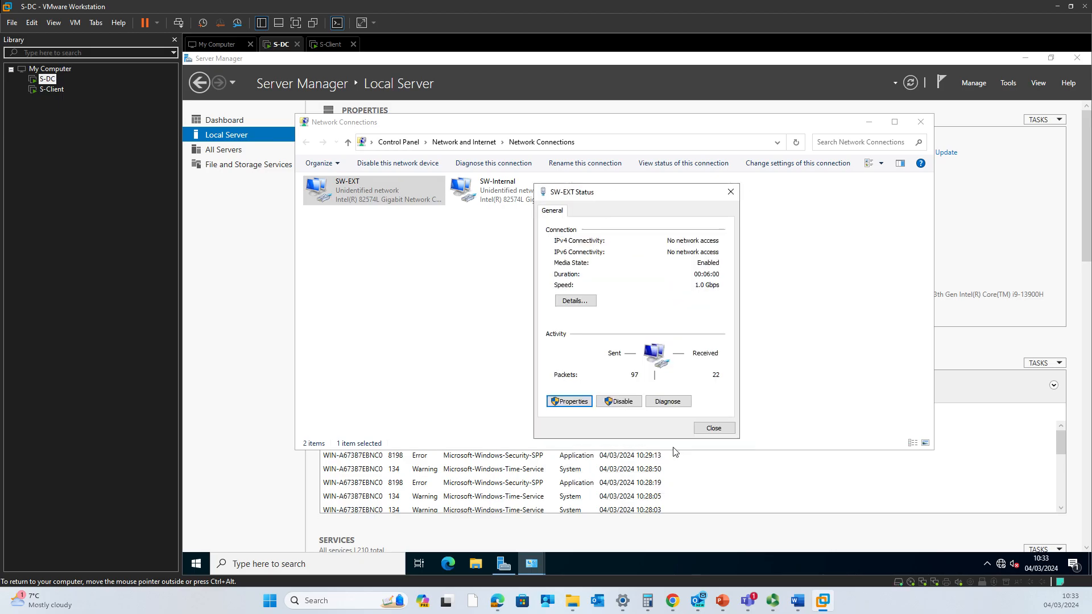
- Close the SW-EXT status window and open SW-Internal's IPv4 settings for a manual address
left_click(714, 429)
double_click(526, 206)
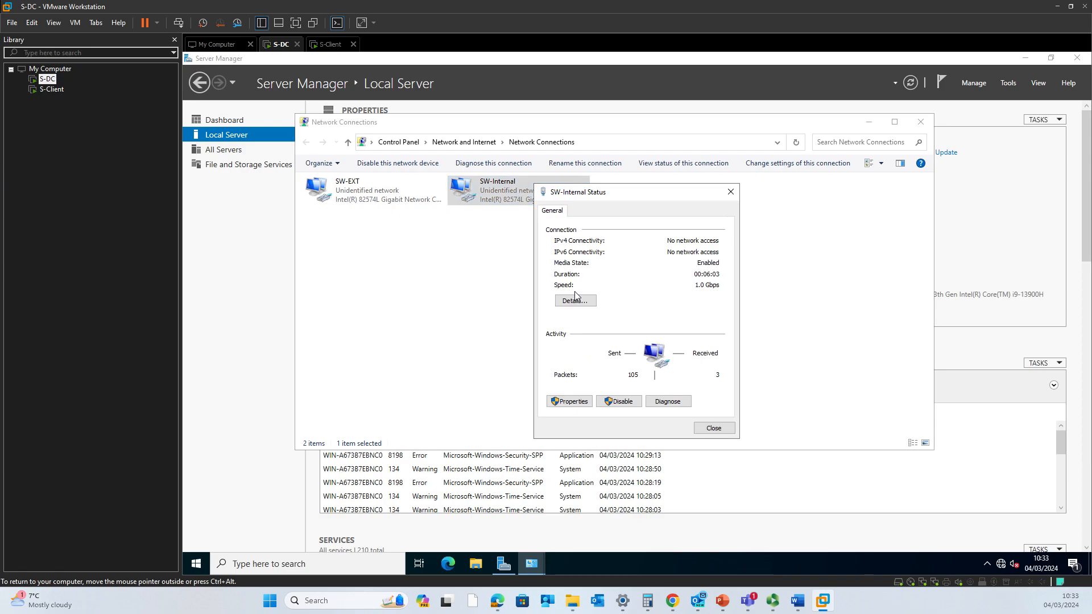
left_click(575, 398)
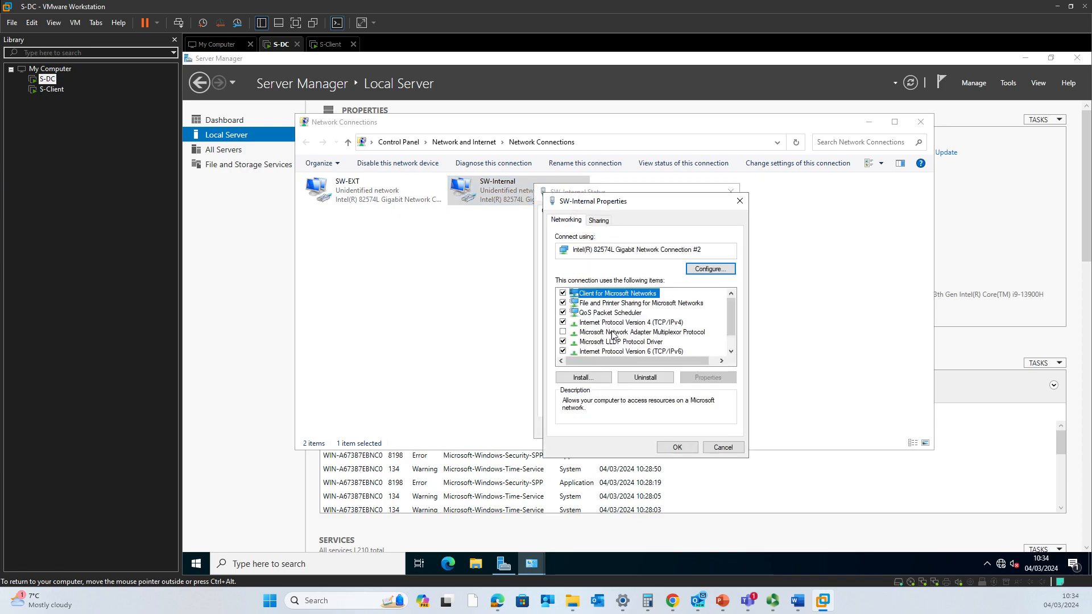
double_click(622, 323)
left_click(624, 327)
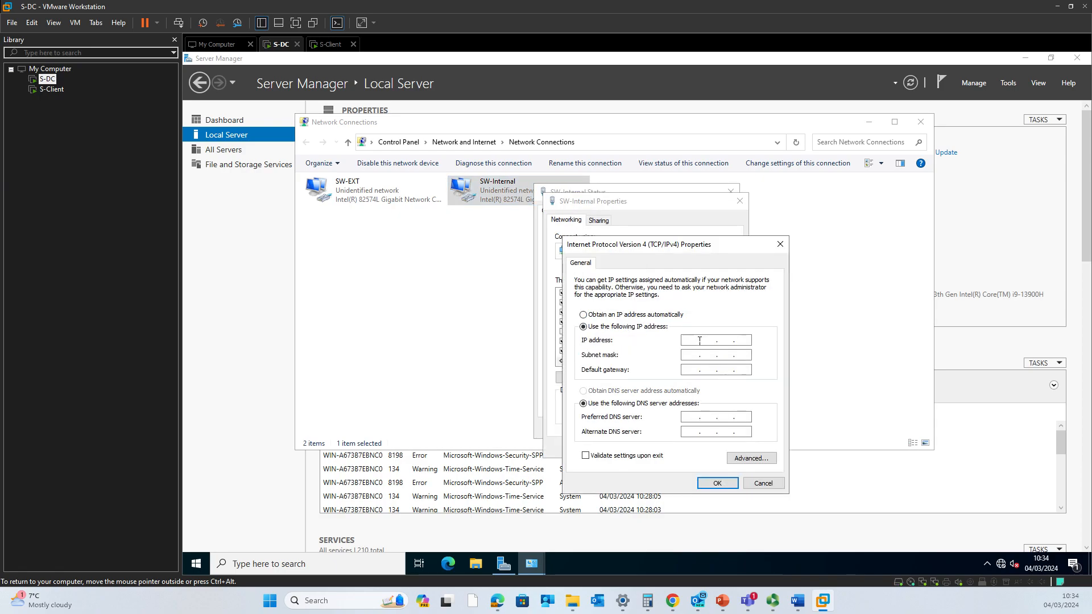
- Enter 192.168.1.1 with mask 255.255.255.0 from the network plan, confirm, and close the windows
left_click(753, 563)
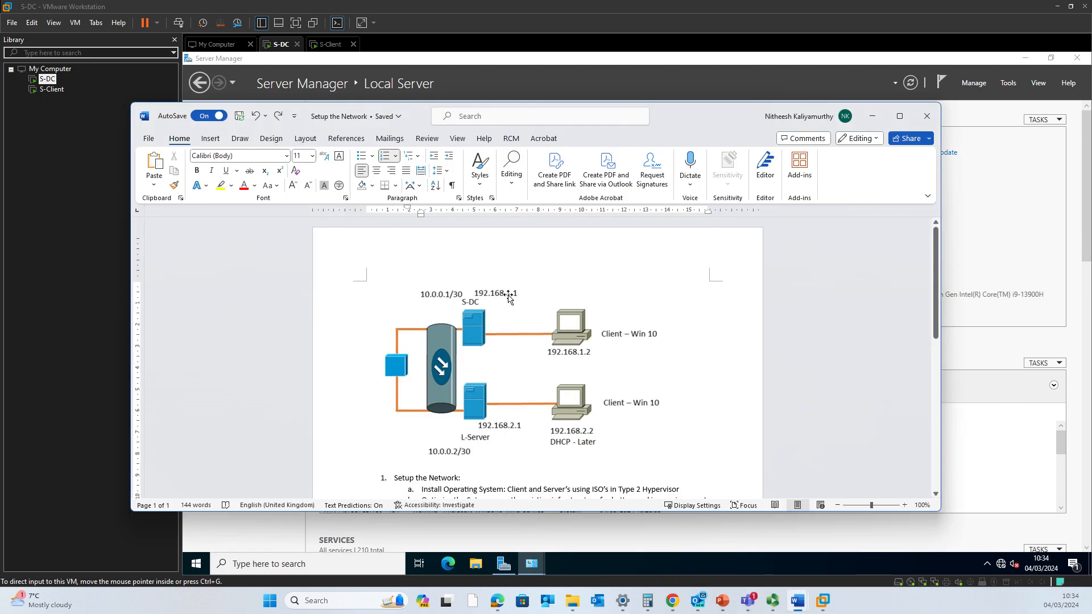
left_click(872, 117)
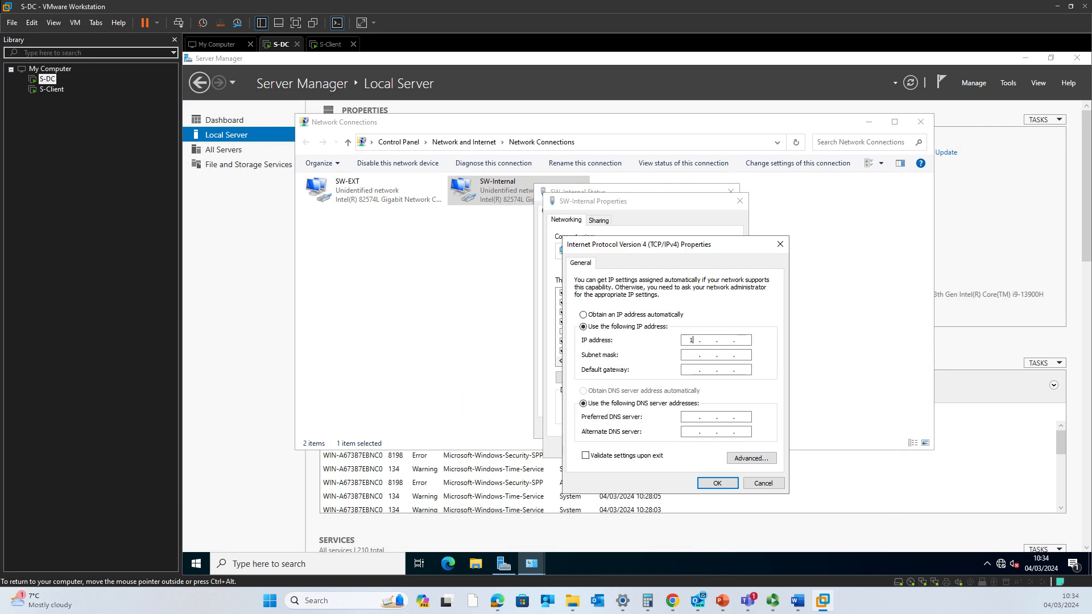
type("168 .")
key("Tab")
key("Tab")
key("Tab")
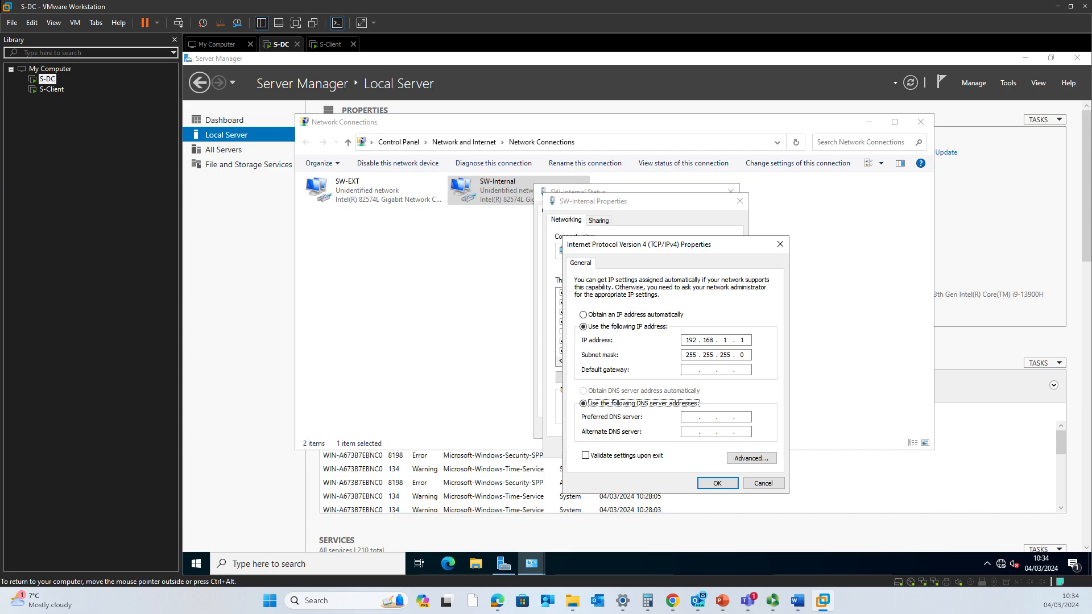
left_click(716, 482)
left_click(686, 453)
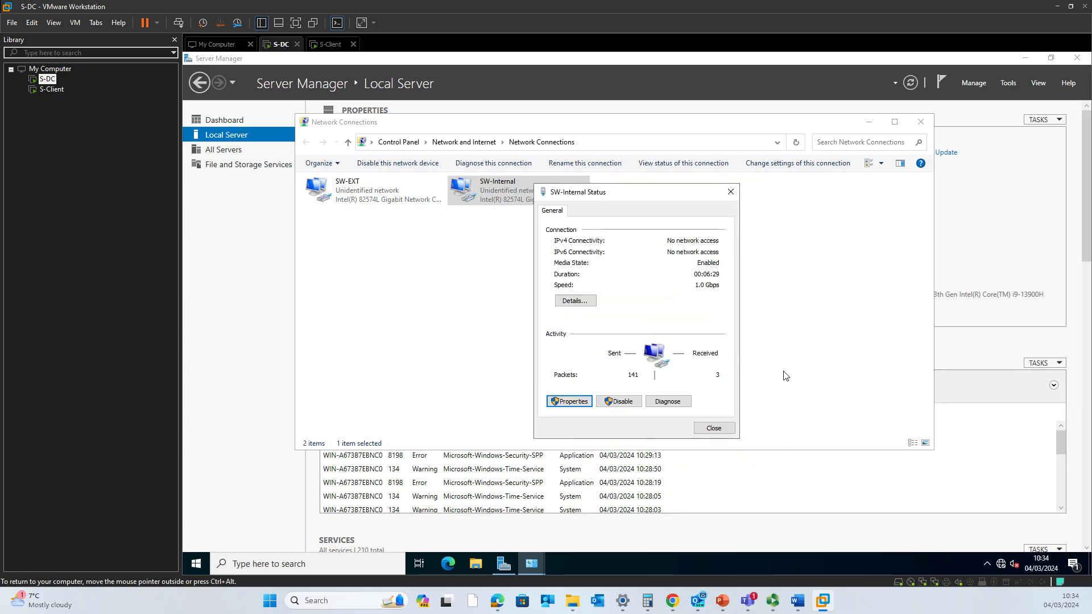
left_click(714, 429)
- Run ipconfig in a command prompt to verify 10.0.0.1 and 192.168.1.1, then close both windows
key("super+r")
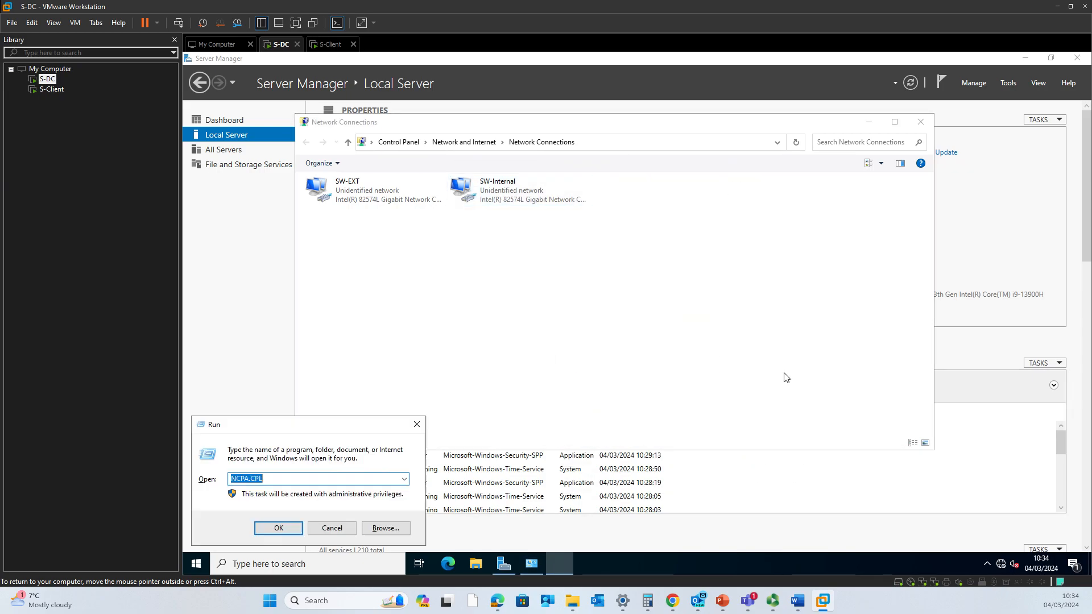
type("c")
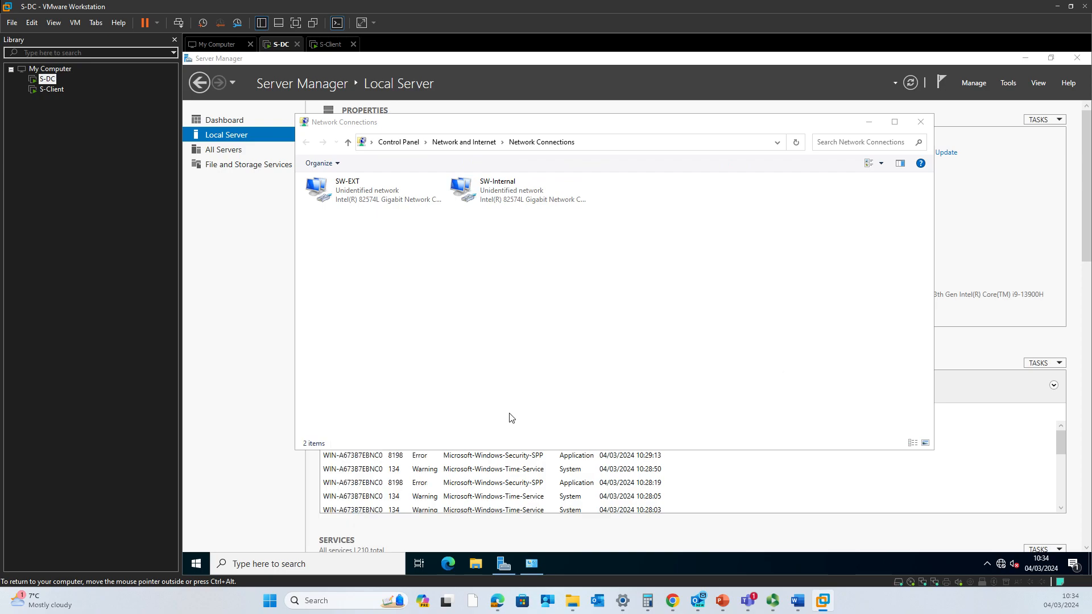
type("md")
key("Return")
type("ipconfi")
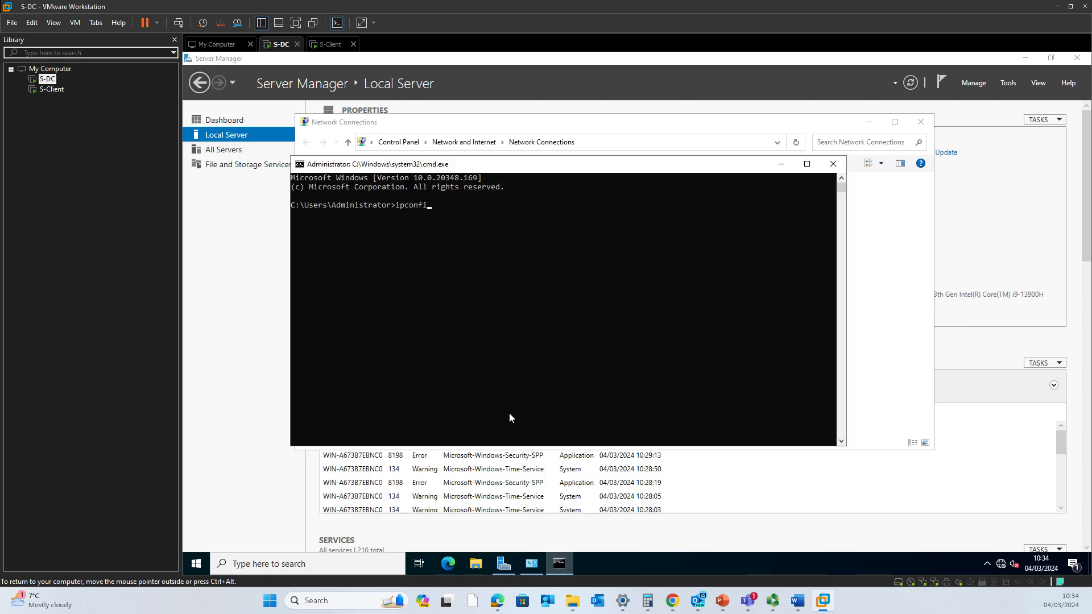
type("g")
key("Return")
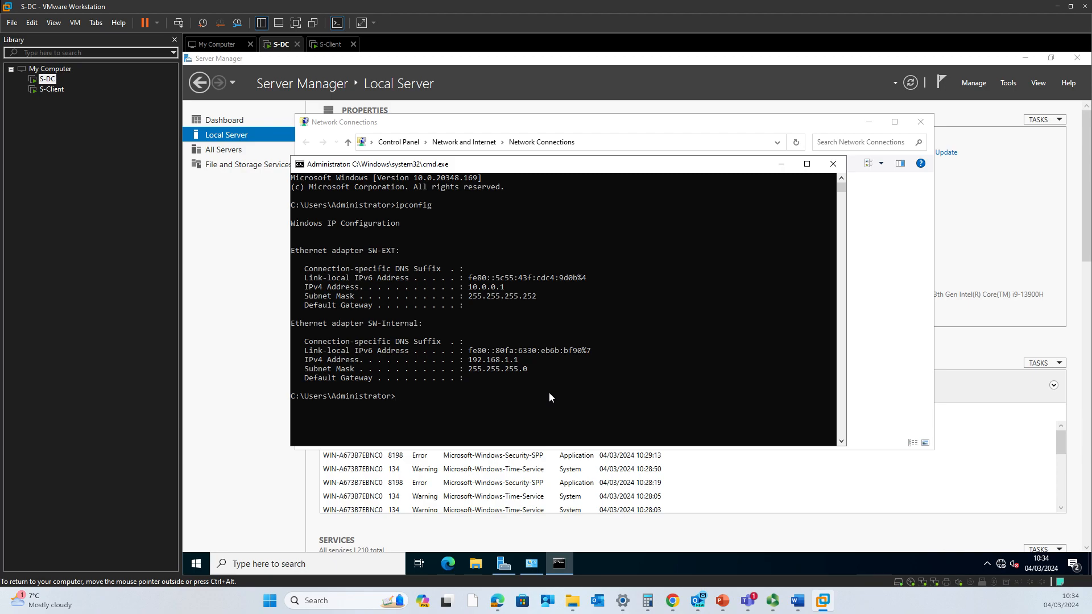
left_click(833, 164)
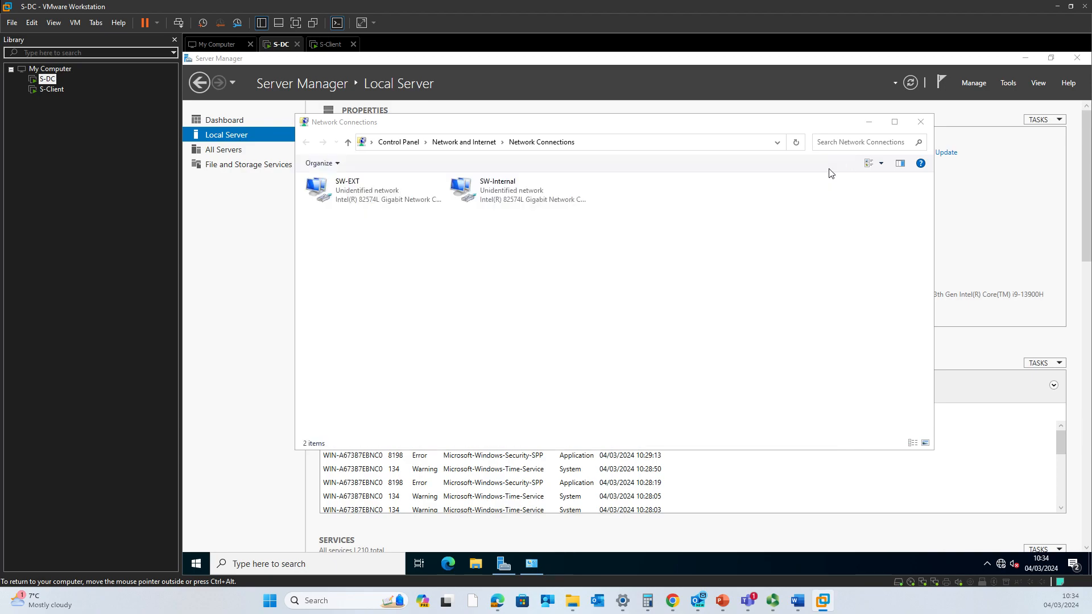
left_click(920, 121)
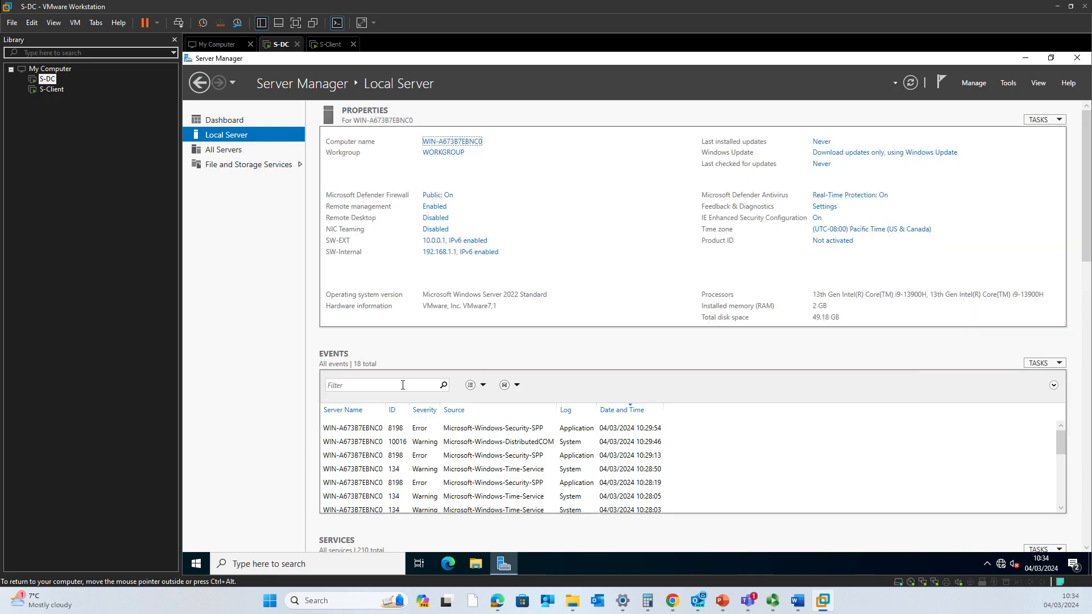
- Restart S-DC from Start > Power with the reason Application: Maintenance (Planned)
left_click(197, 564)
left_click(200, 537)
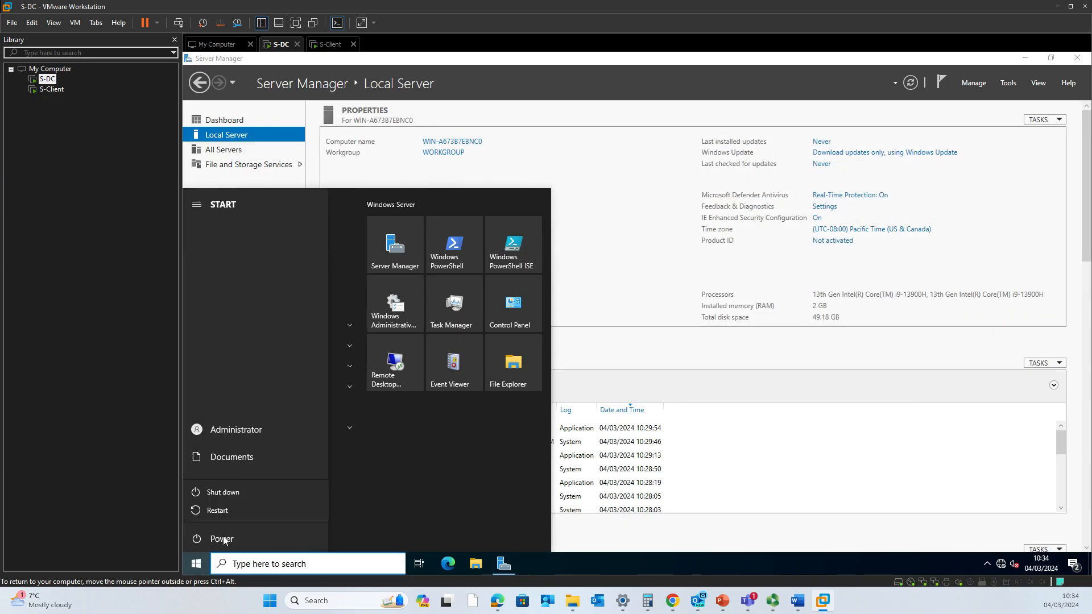
left_click(245, 504)
left_click(281, 482)
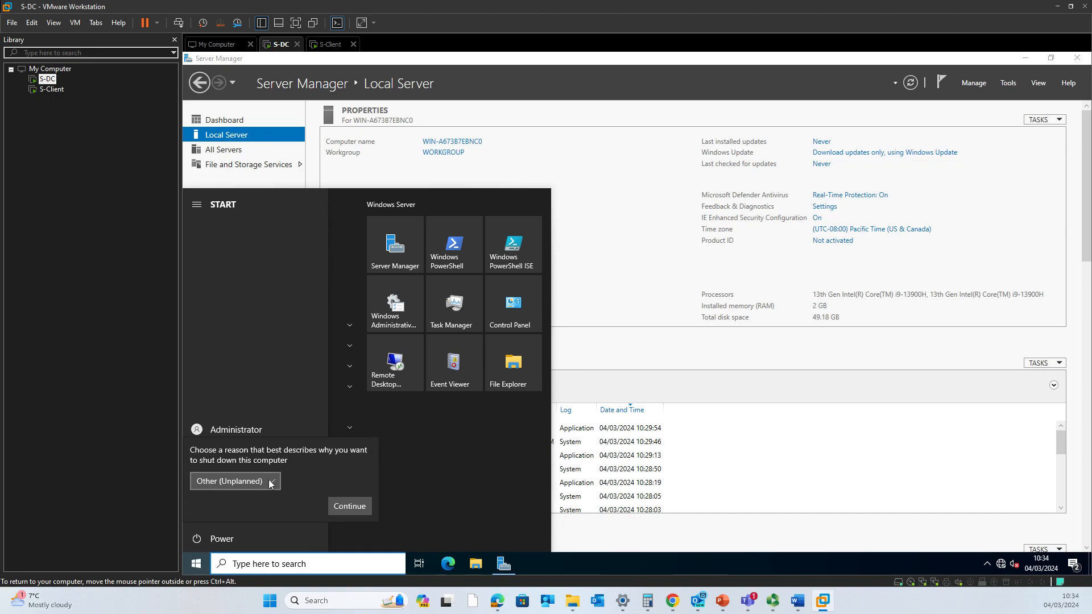
left_click(272, 482)
left_click(318, 482)
left_click(322, 482)
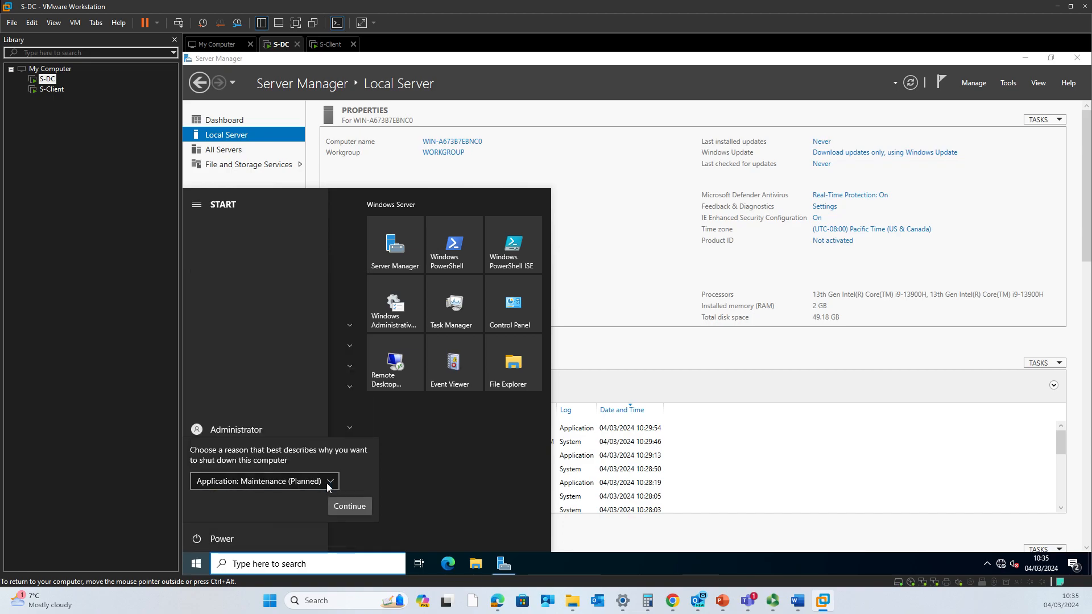
left_click(349, 506)
left_click(347, 511)
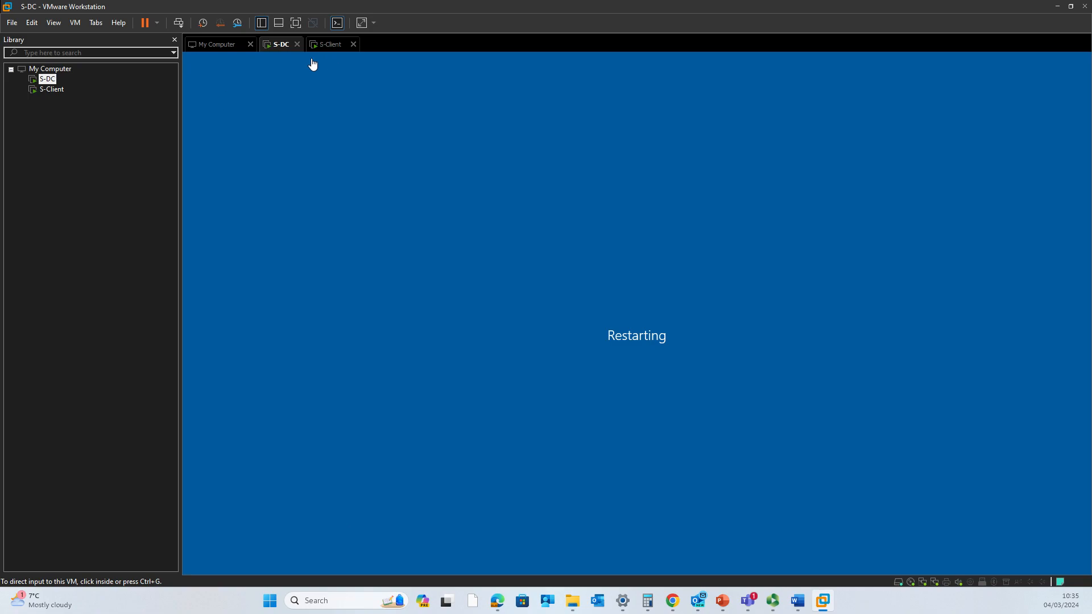
left_click(331, 44)
- Select Windows 10 Enterprise as the edition in S-Client's Windows Setup
left_click(351, 113)
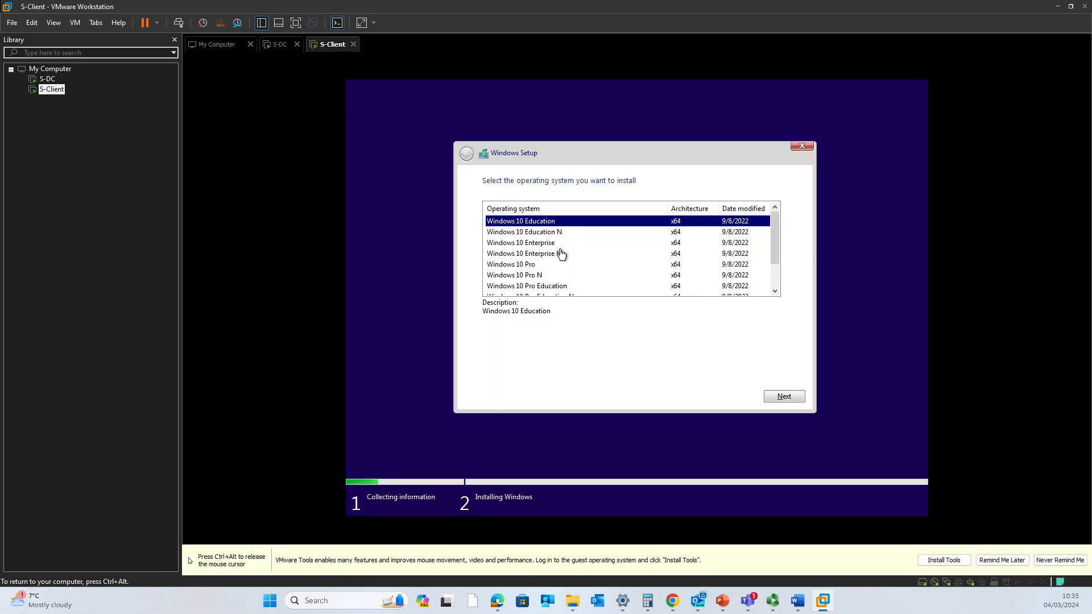
scroll(547, 276, "down", 1)
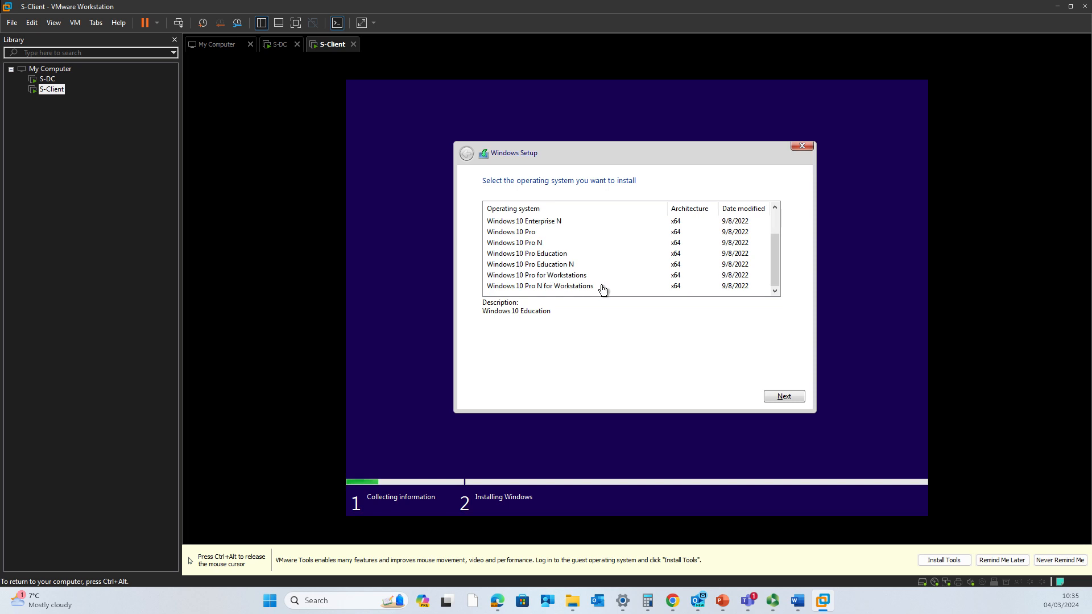
scroll(601, 291, "up", 1)
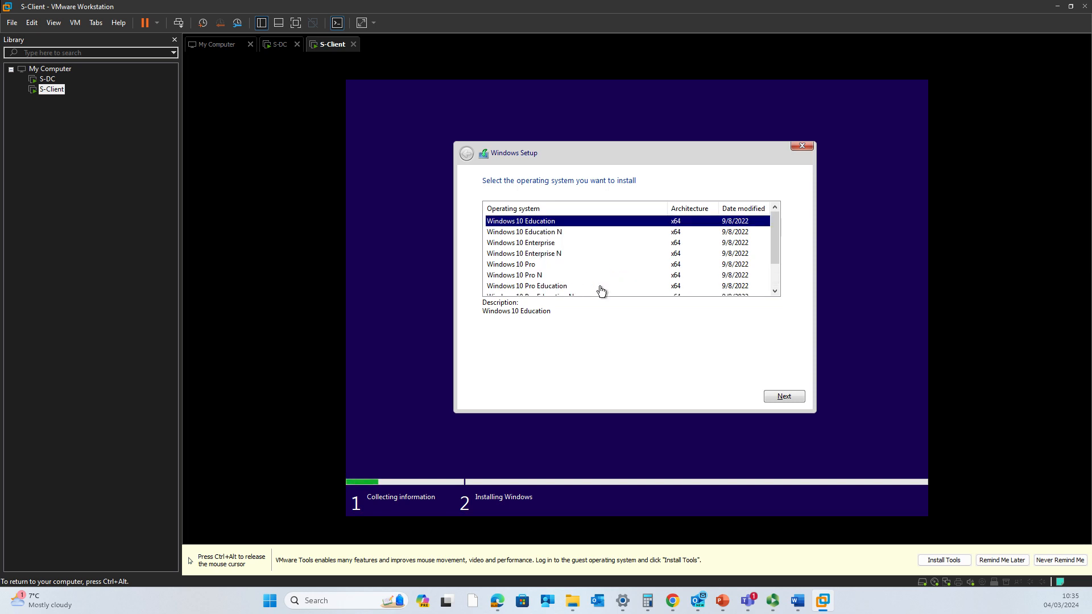
left_click(574, 244)
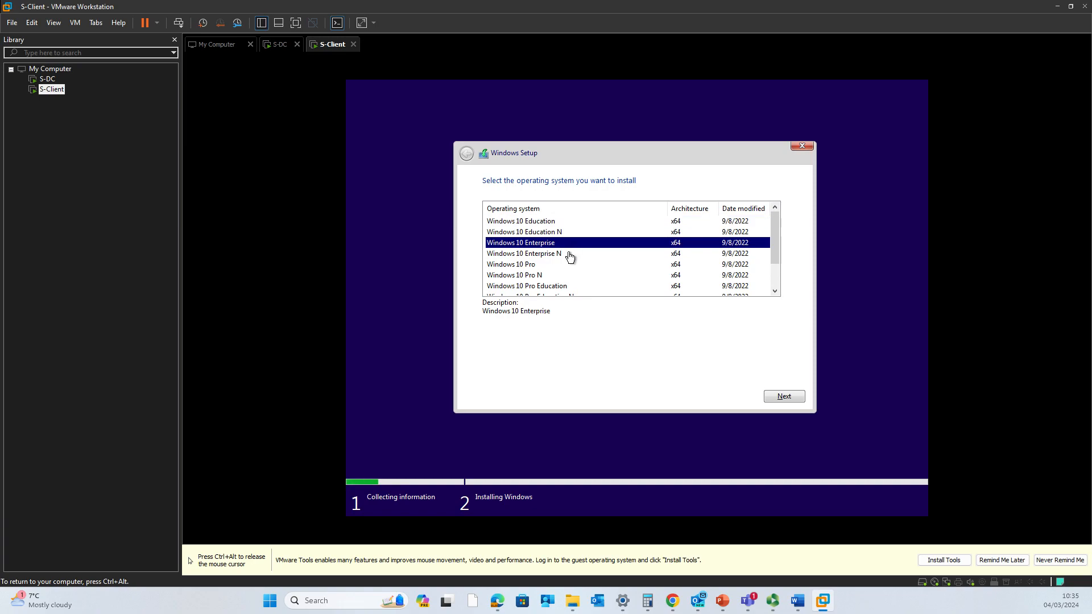
left_click(784, 397)
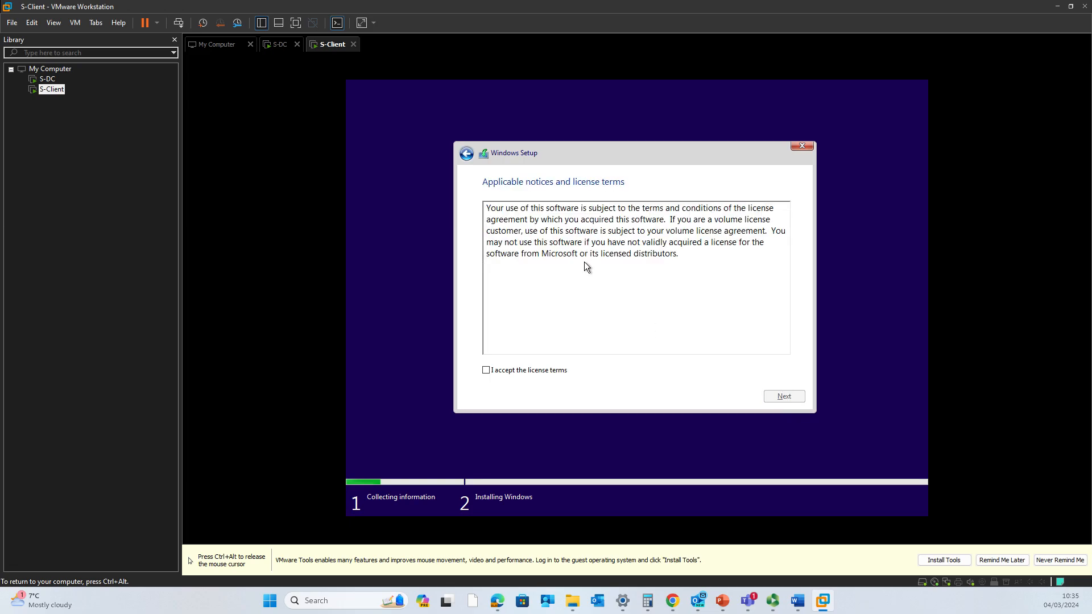
- Accept the licence terms and choose the Custom Windows-only installation
left_click(524, 373)
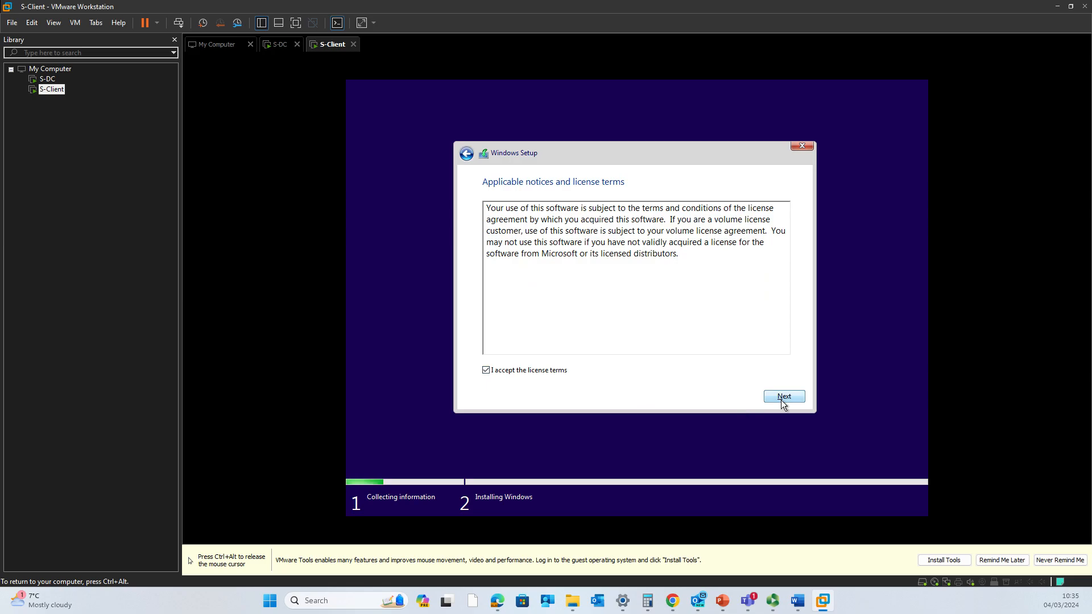
left_click(783, 397)
left_click(610, 273)
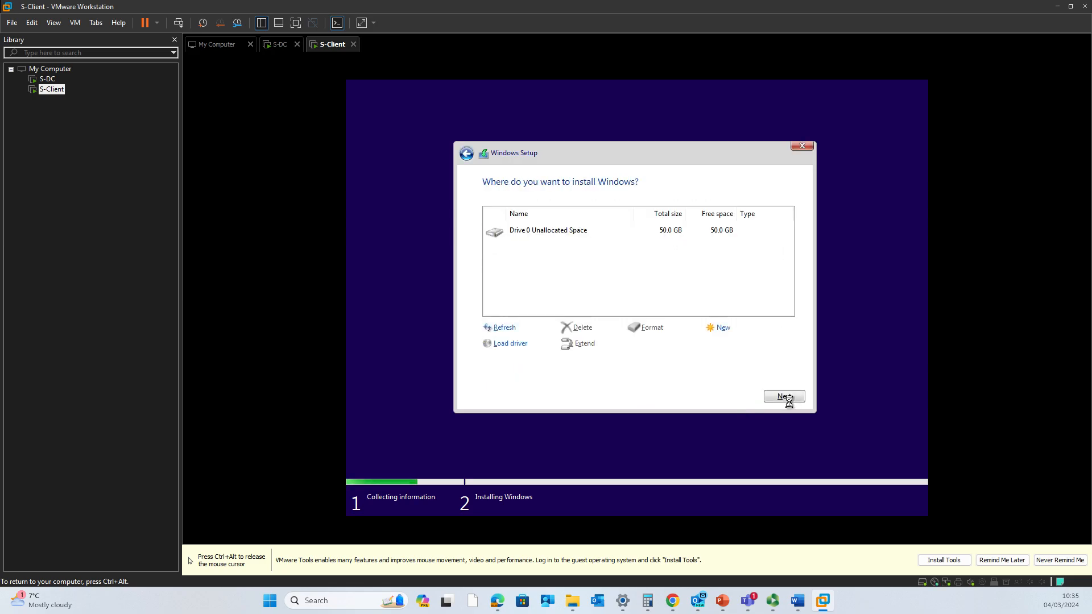
- Create a 5200 MB partition on Drive 0, select the remaining unallocated space, and start installing
left_click(734, 334)
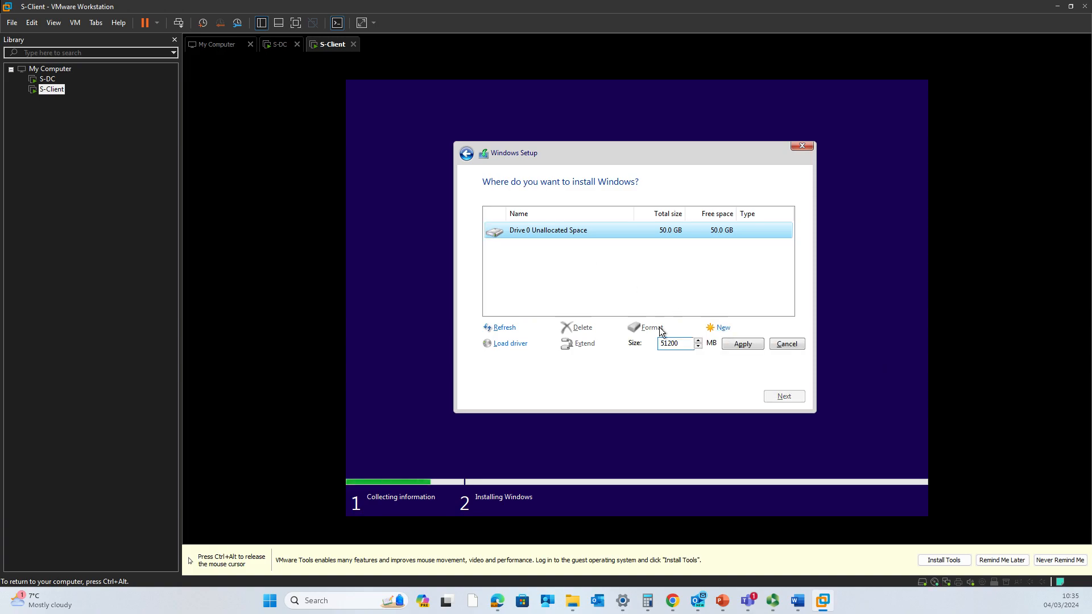
key("ctrl+alt")
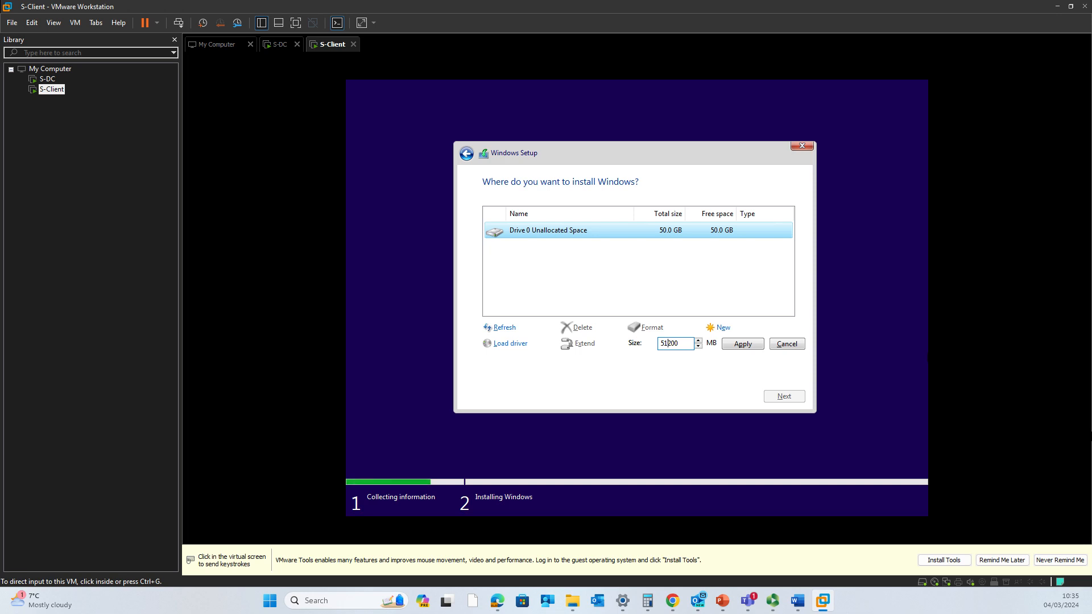
left_click(668, 343)
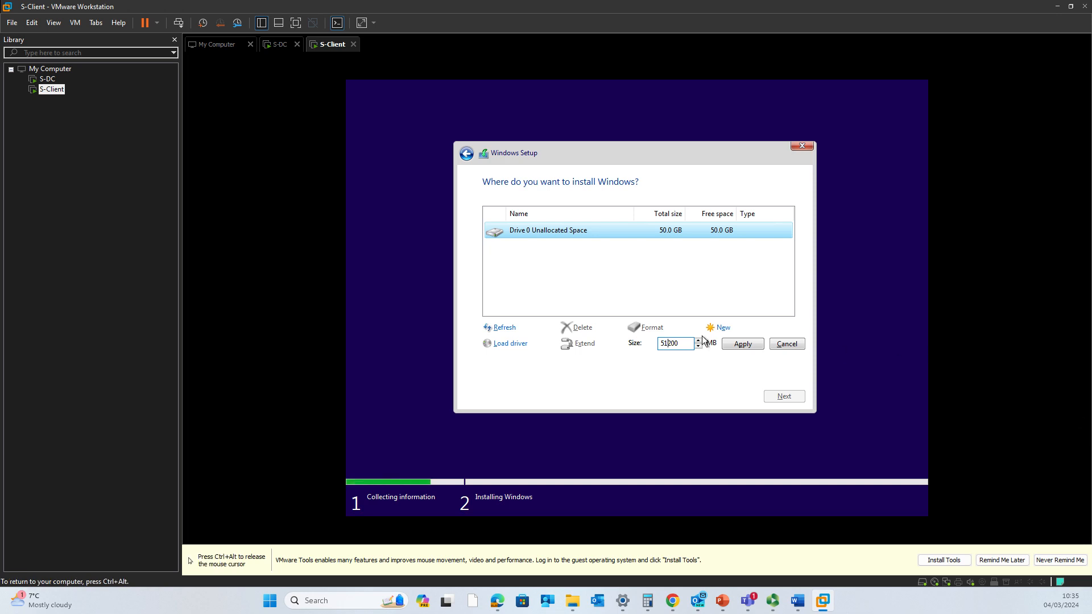
key("ctrl+alt")
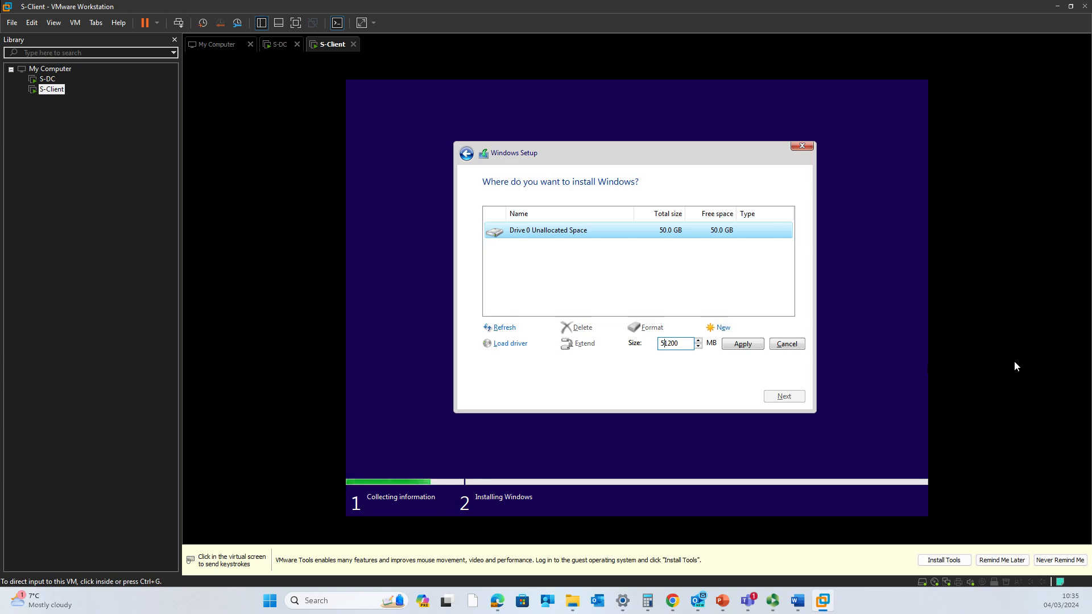
left_click(803, 367)
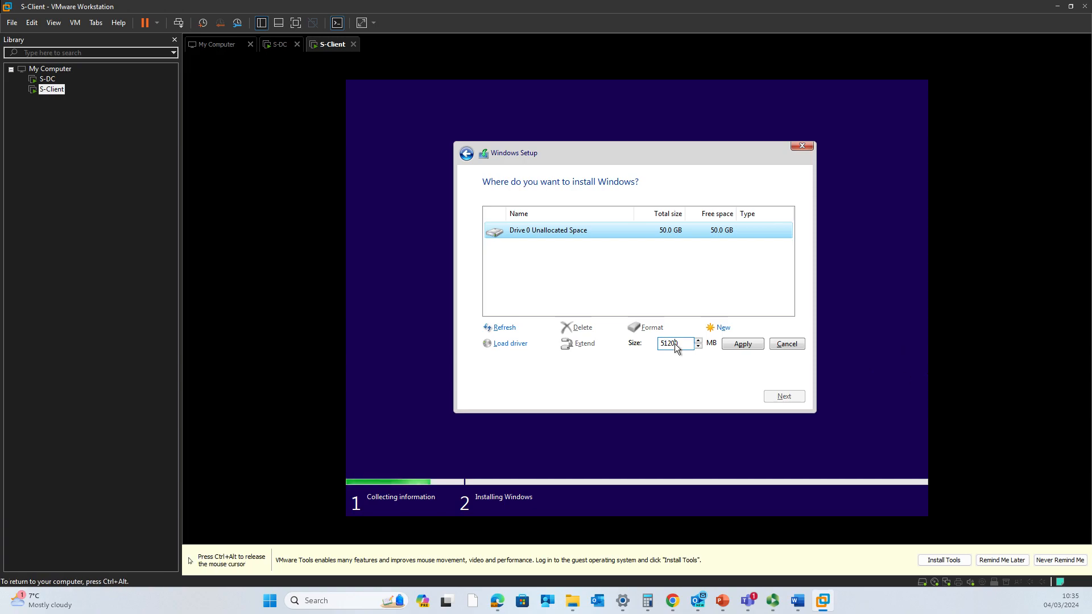
left_click_drag(677, 342, 643, 342)
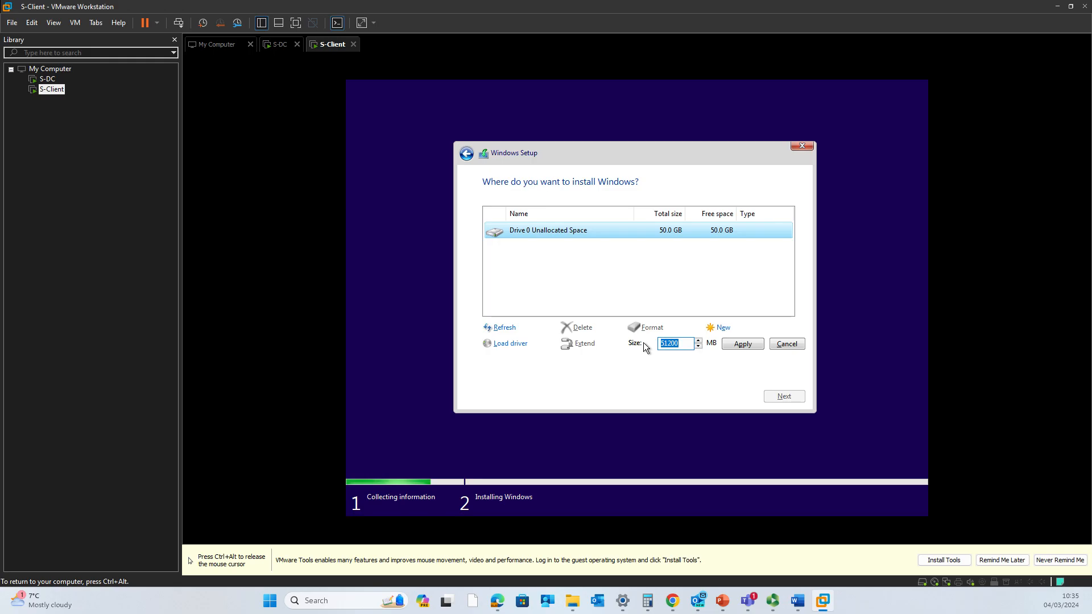
key("shift+Right")
key("Right")
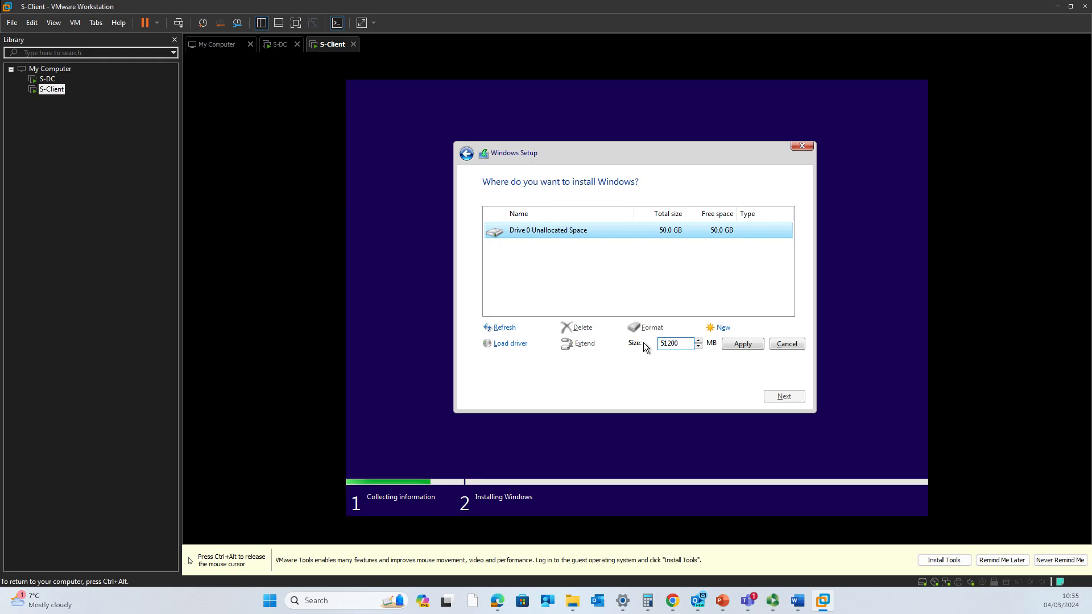
key("Delete")
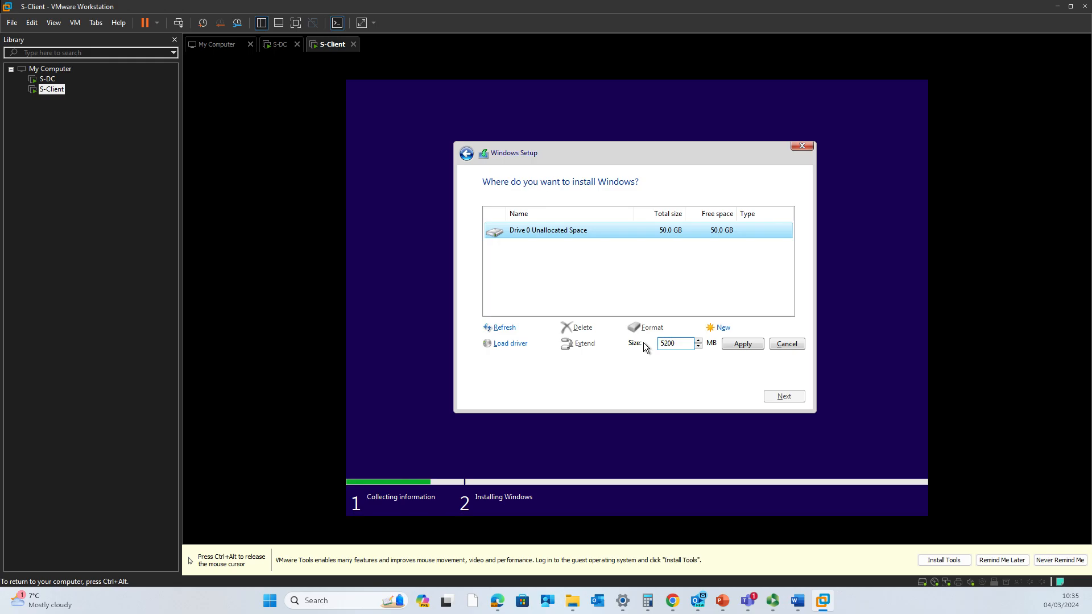
left_click(738, 343)
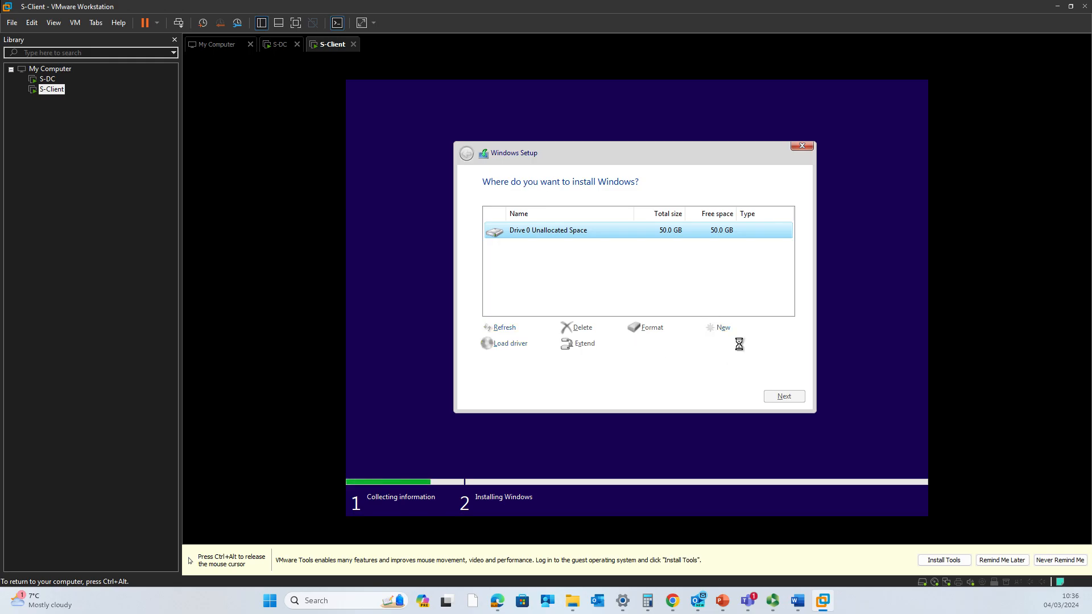
left_click(584, 249)
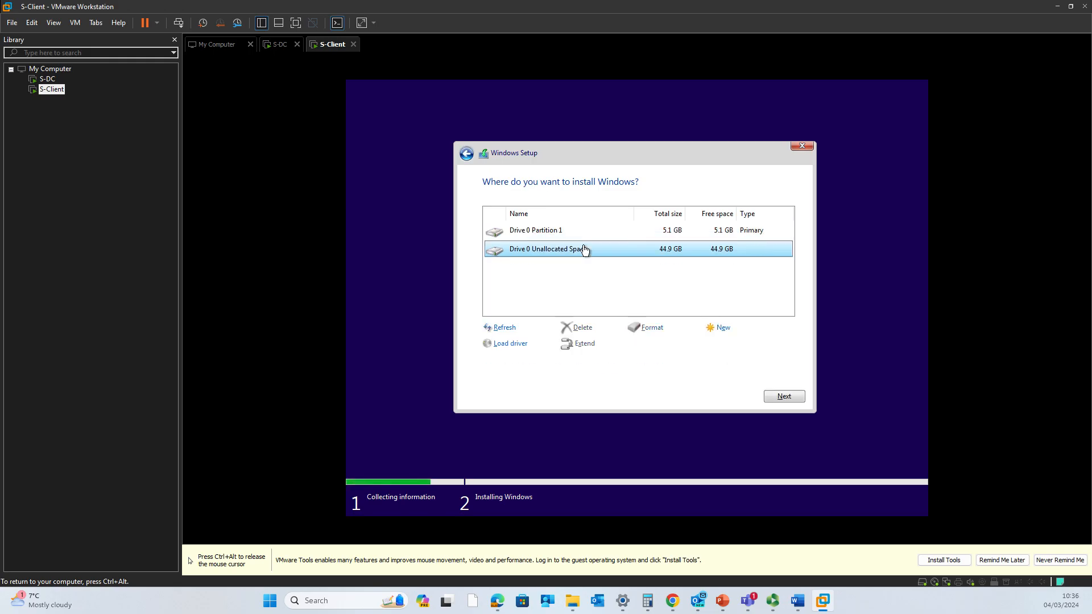
left_click(793, 401)
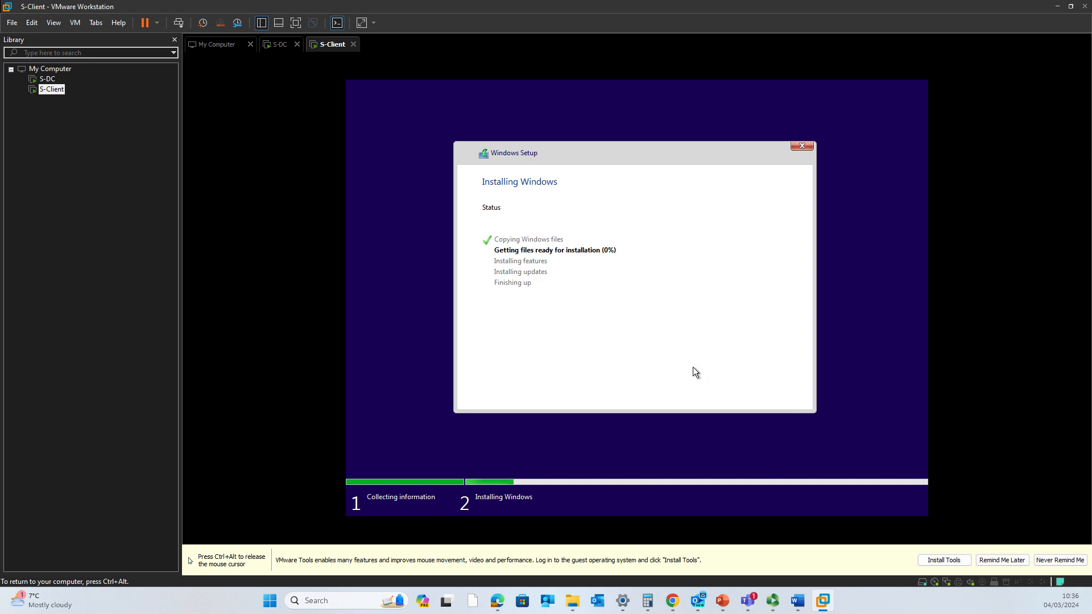
- Release the mouse and wait while Windows 10 installs and reboots into the region question
key("ctrl+alt")
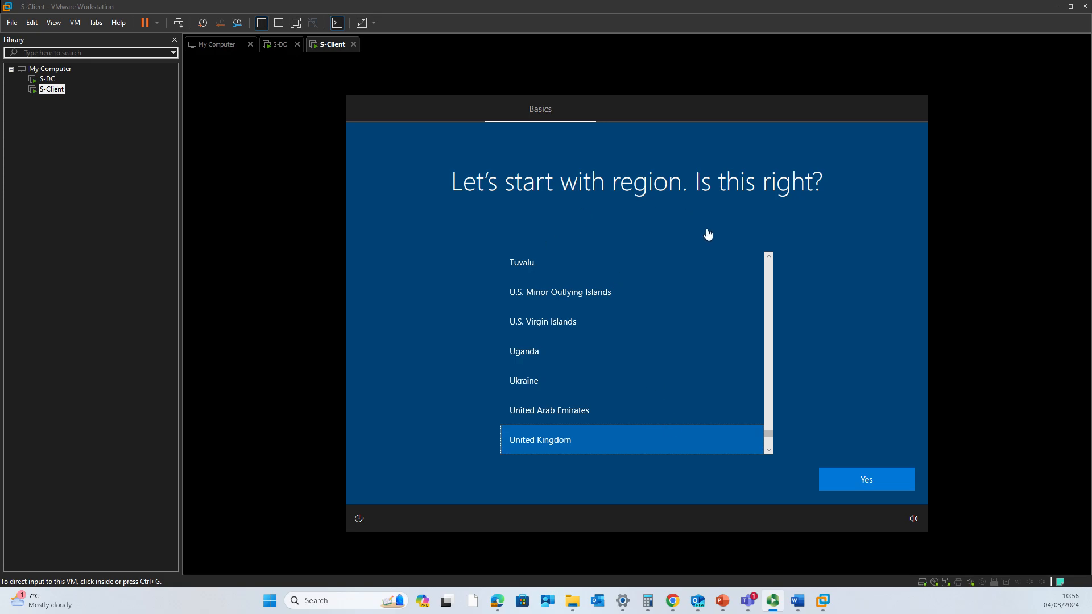
- Confirm United Kingdom as both region and keyboard layout, skipping a second layout
left_click(640, 443)
left_click(891, 481)
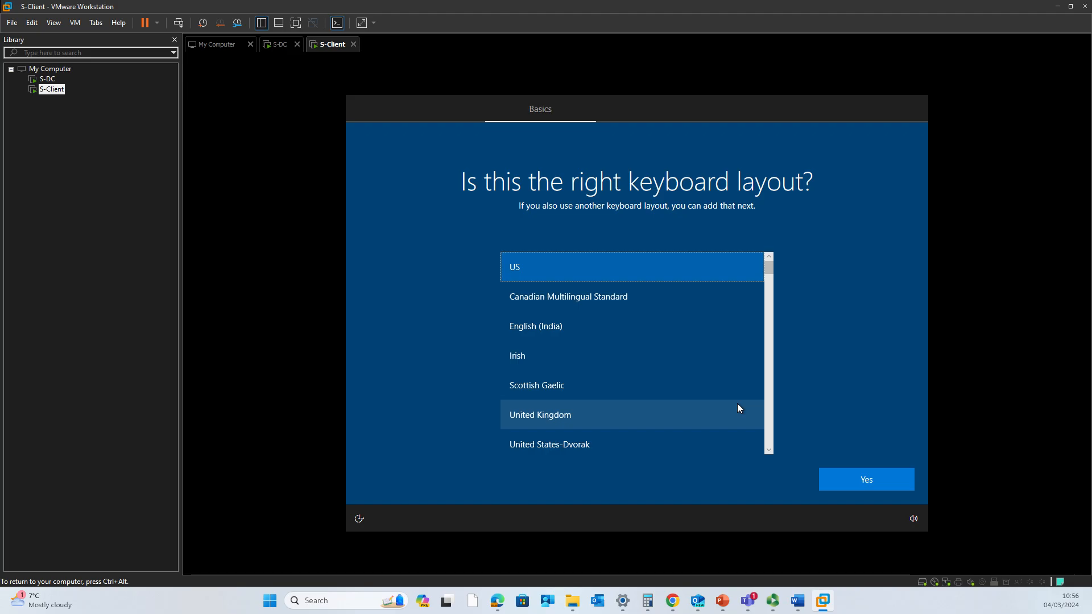
left_click(655, 414)
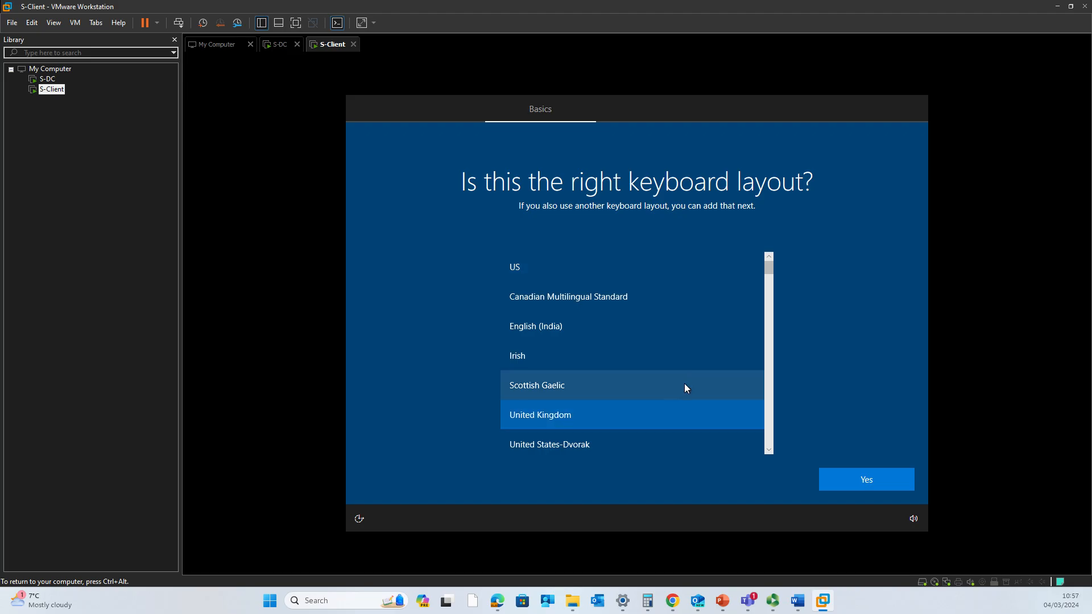
left_click(881, 487)
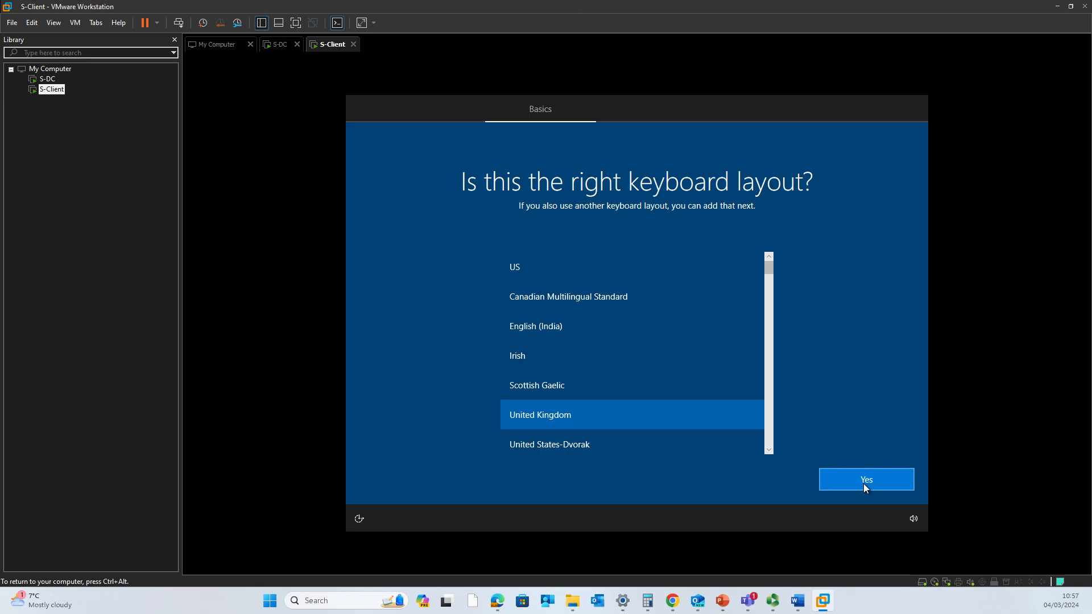
left_click(874, 481)
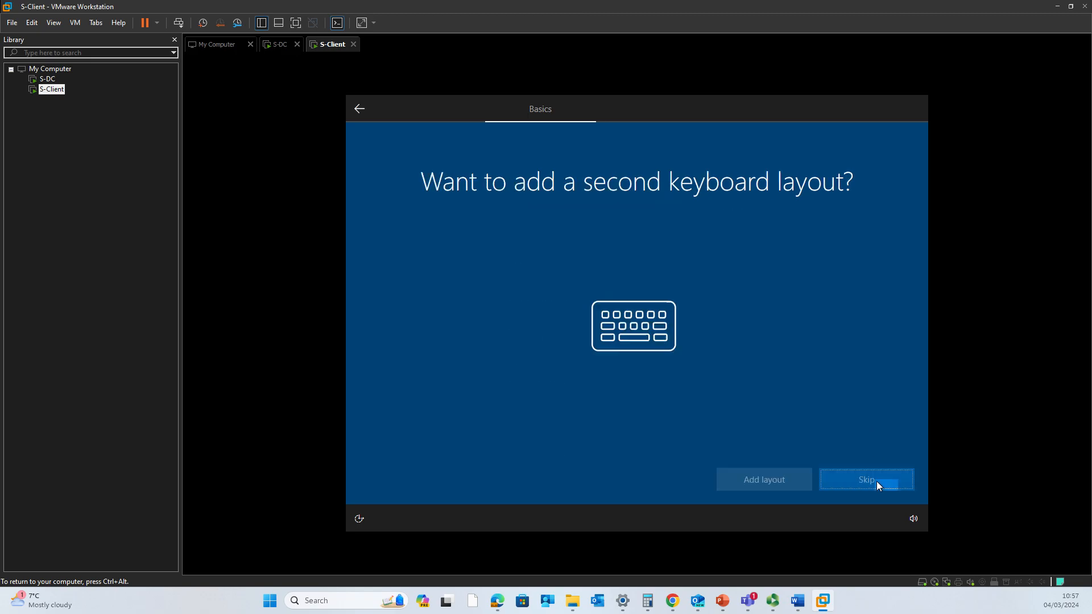
left_click(864, 481)
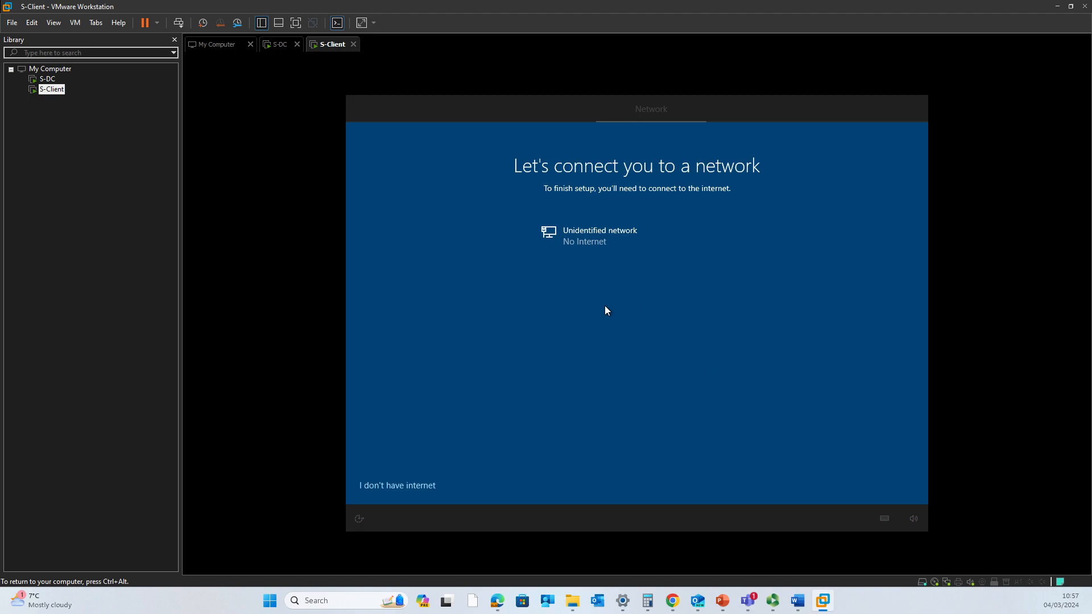
- Choose "I don't have internet" and then "Continue with limited setup"
left_click(401, 486)
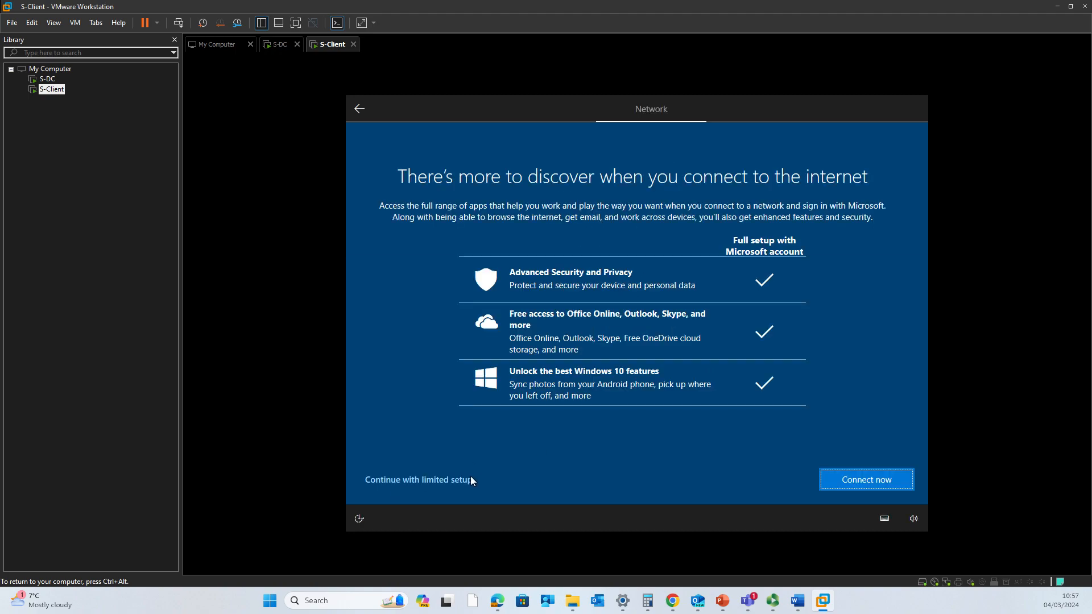
left_click(443, 479)
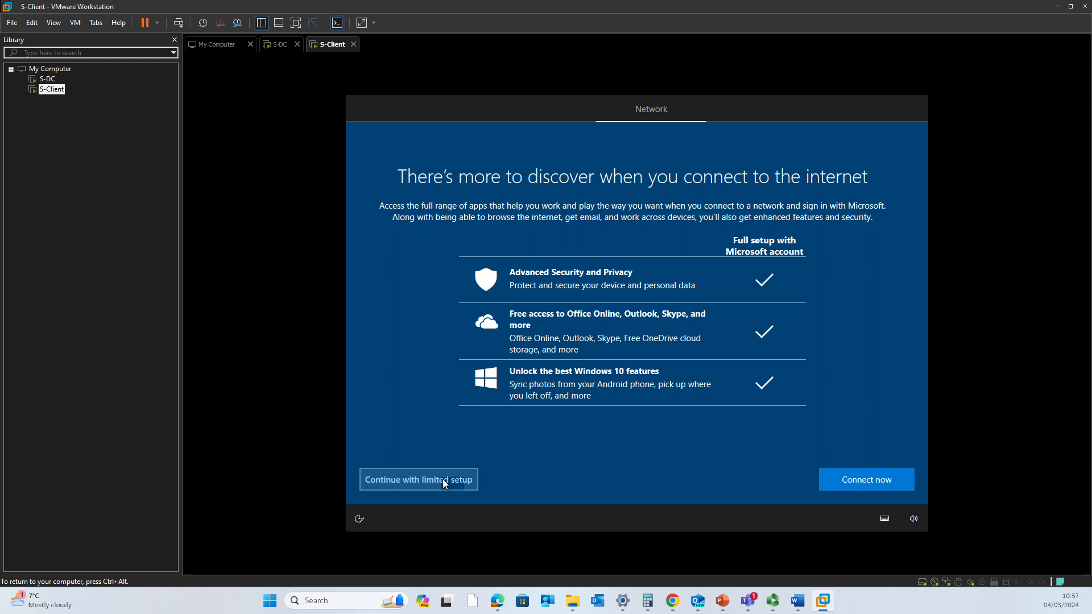
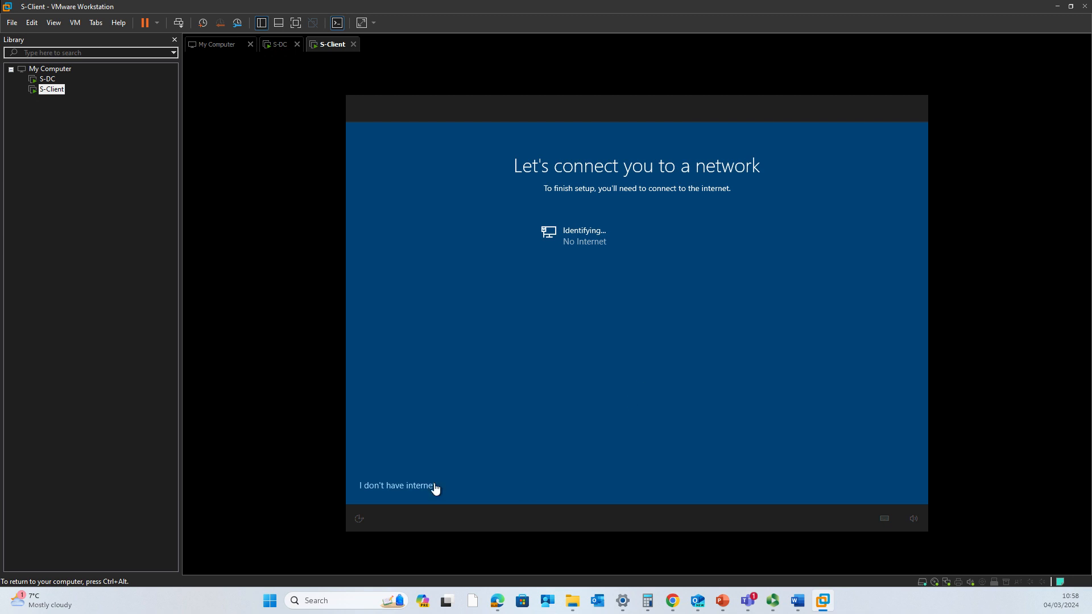
- Skip the network connection and proceed with the offline limited setup to reach the account name prompt
left_click(434, 485)
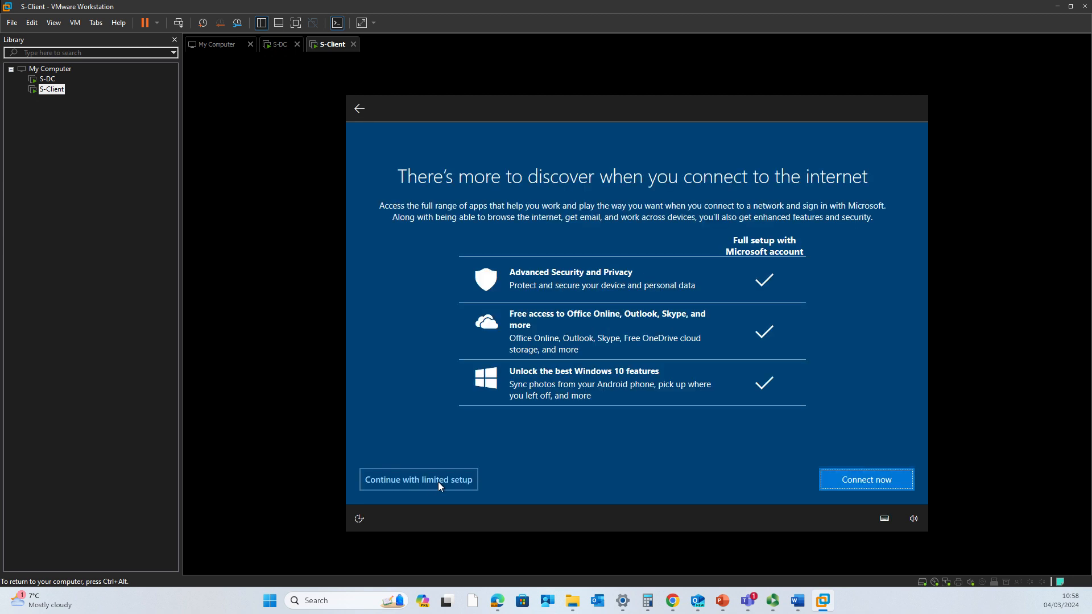
left_click(438, 482)
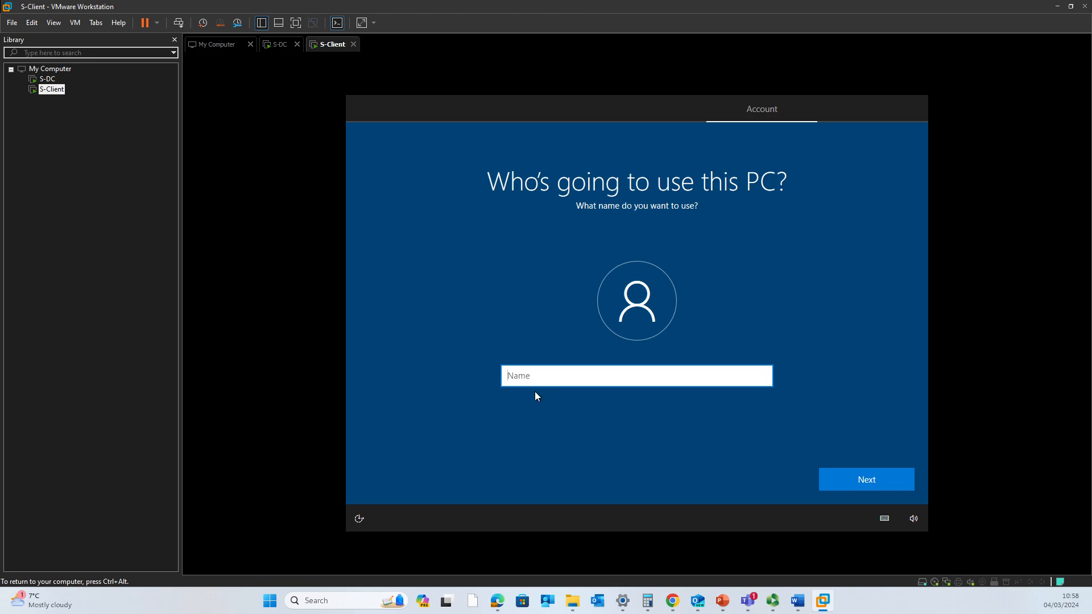
- Replace the rejected user name Administrator with Luser1
type("Administrator")
key("Tab")
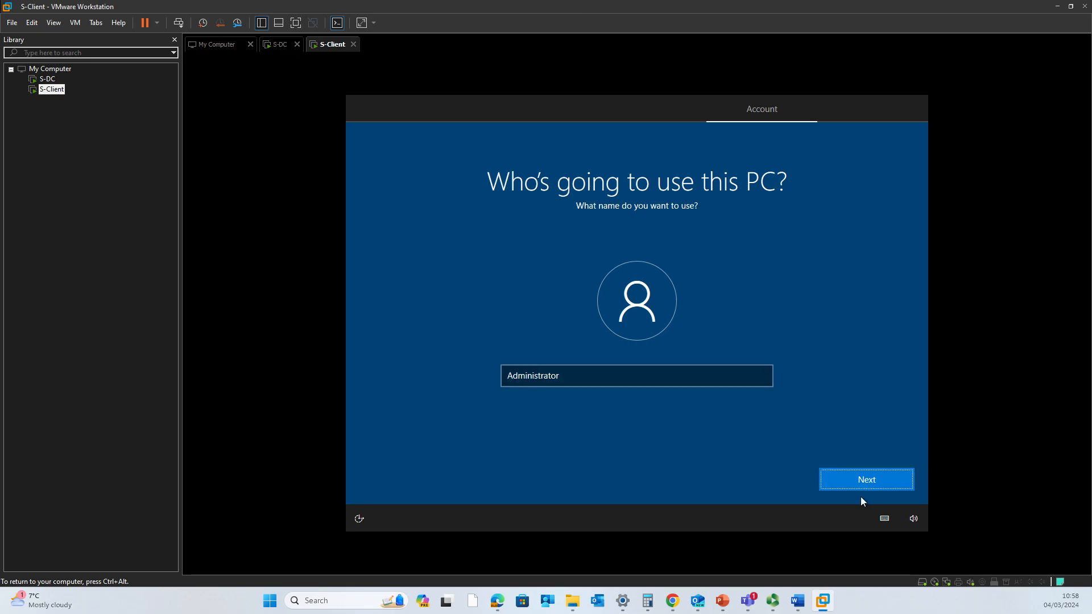
left_click(865, 482)
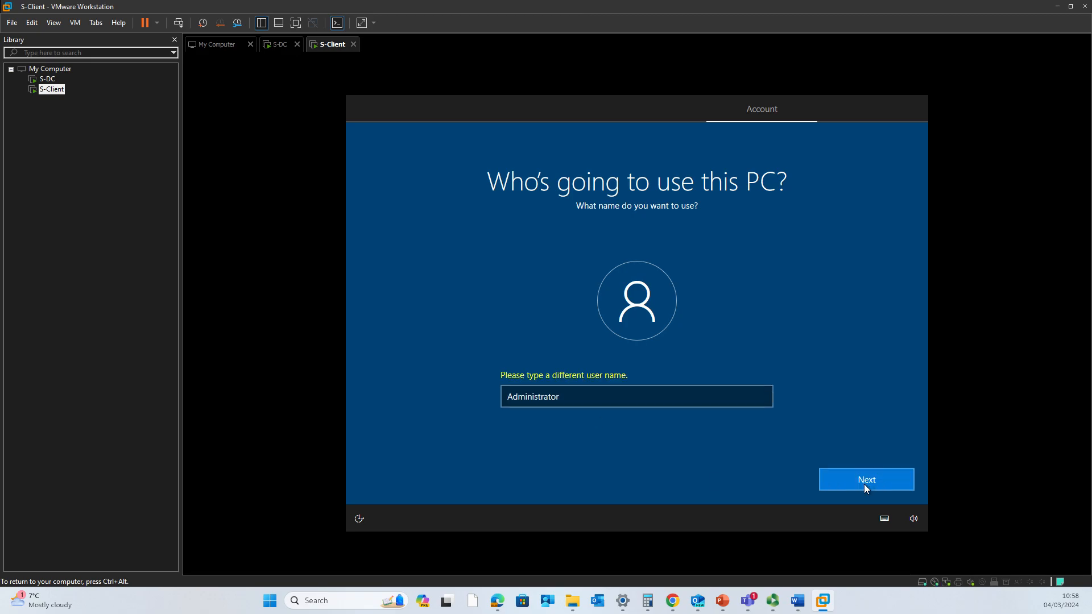
left_click(589, 391)
double_click(589, 395)
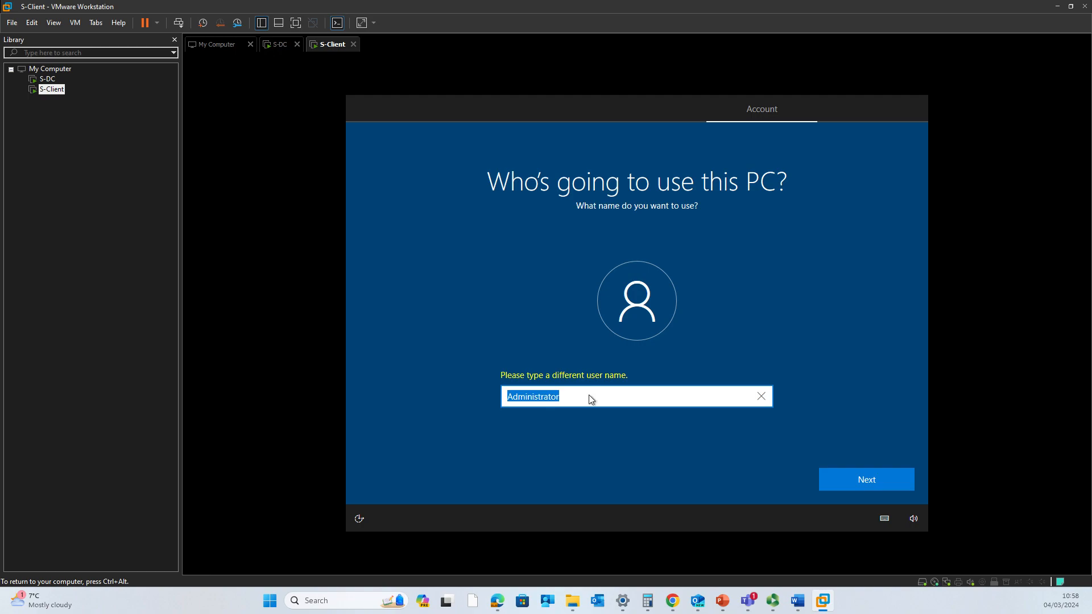
type("user")
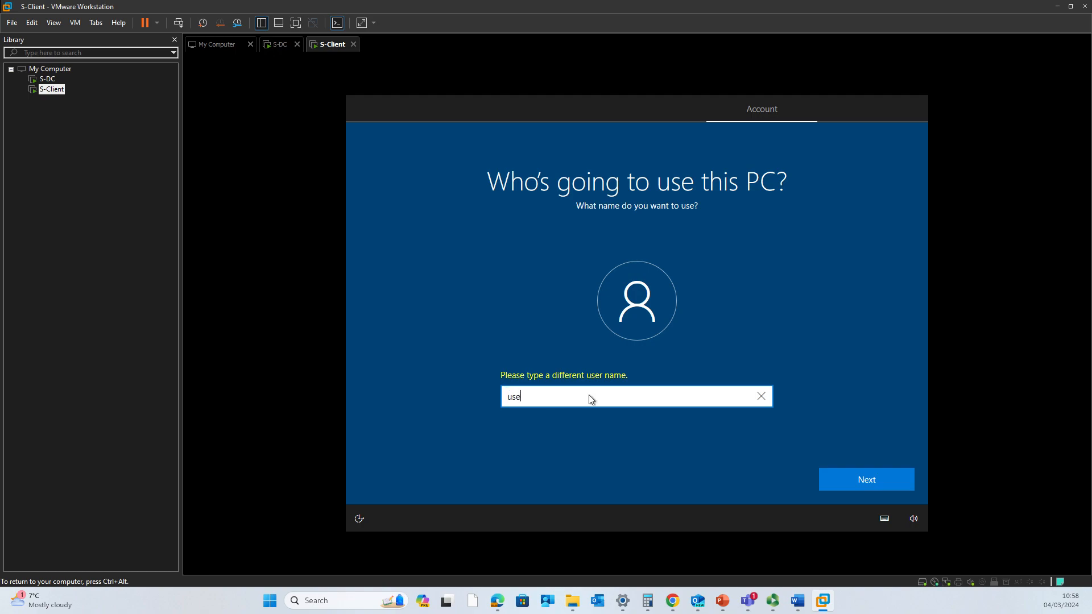
key("BackSpace")
key("BackSpace")
key("BackSpace")
key("BackSpace")
type("Luser1")
left_click(862, 479)
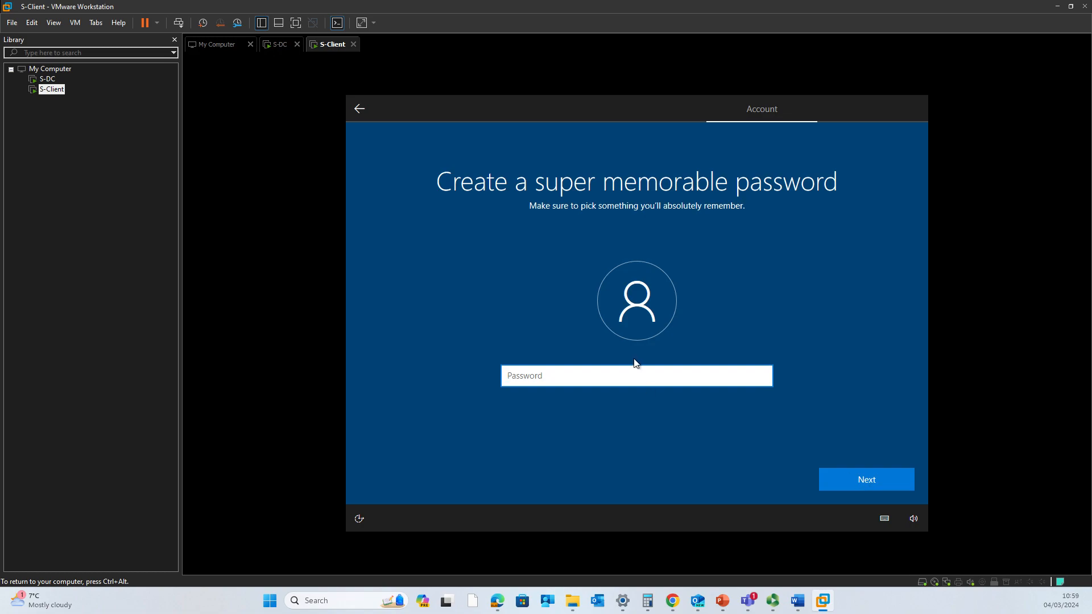
- Enter and confirm the account password
key("Caps_Lock")
type("Password123!")
key("Return")
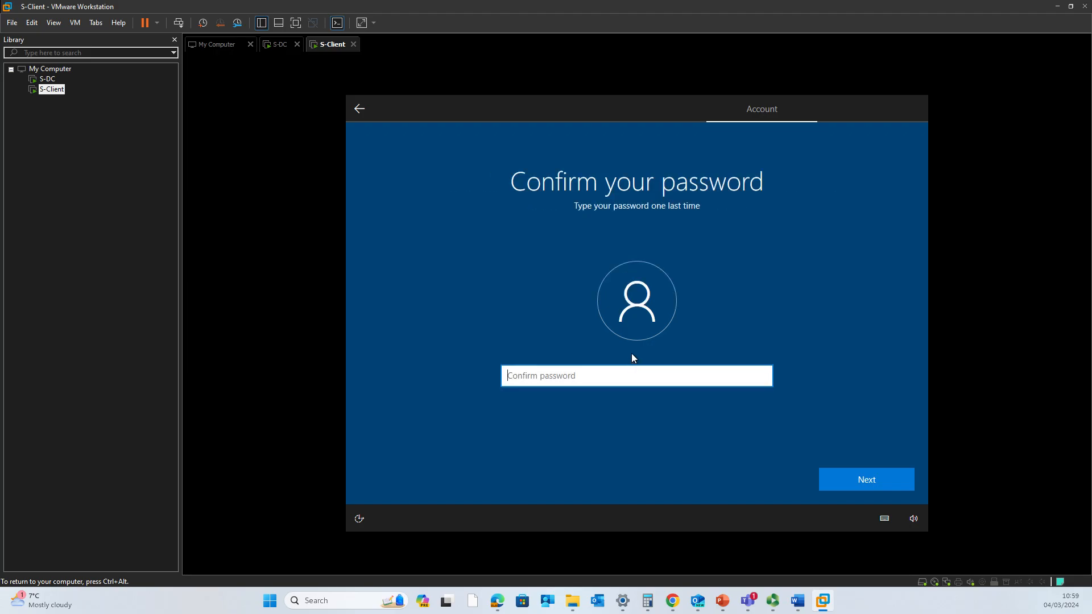
type("Passwor")
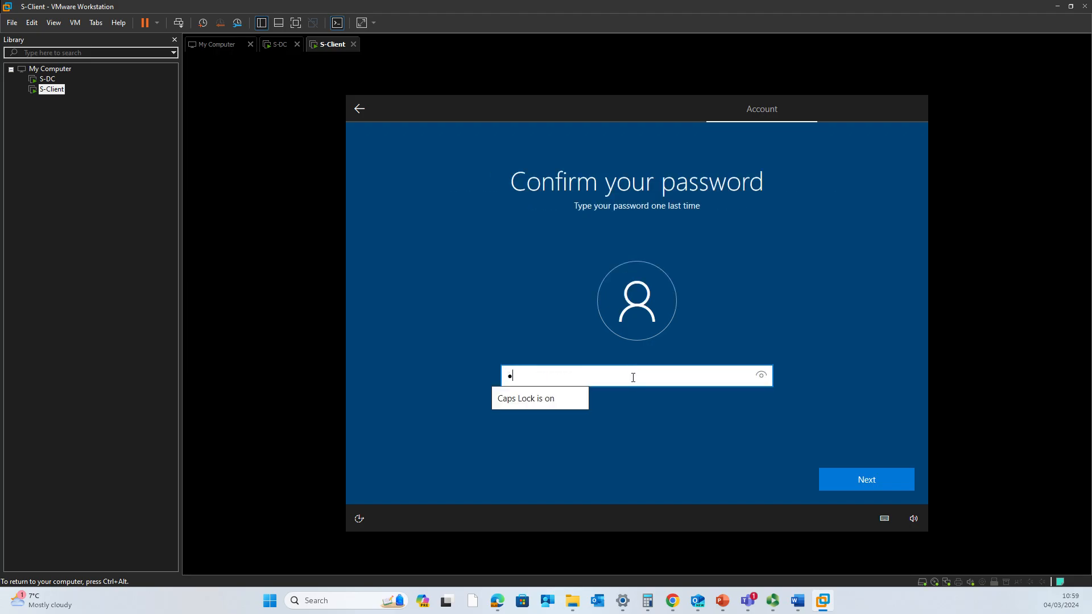
type("d123!")
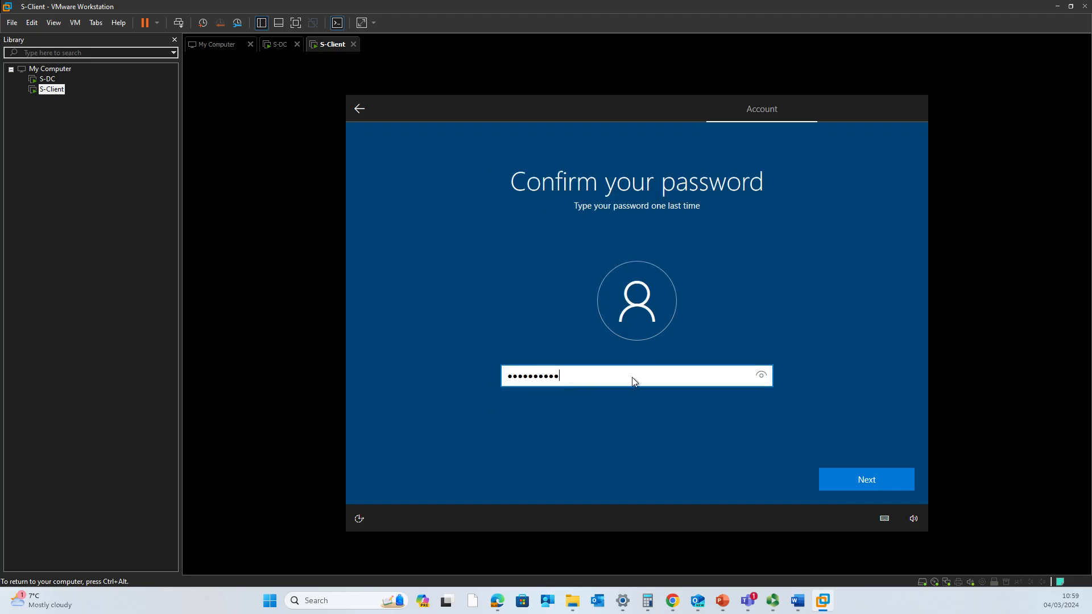
key("Return")
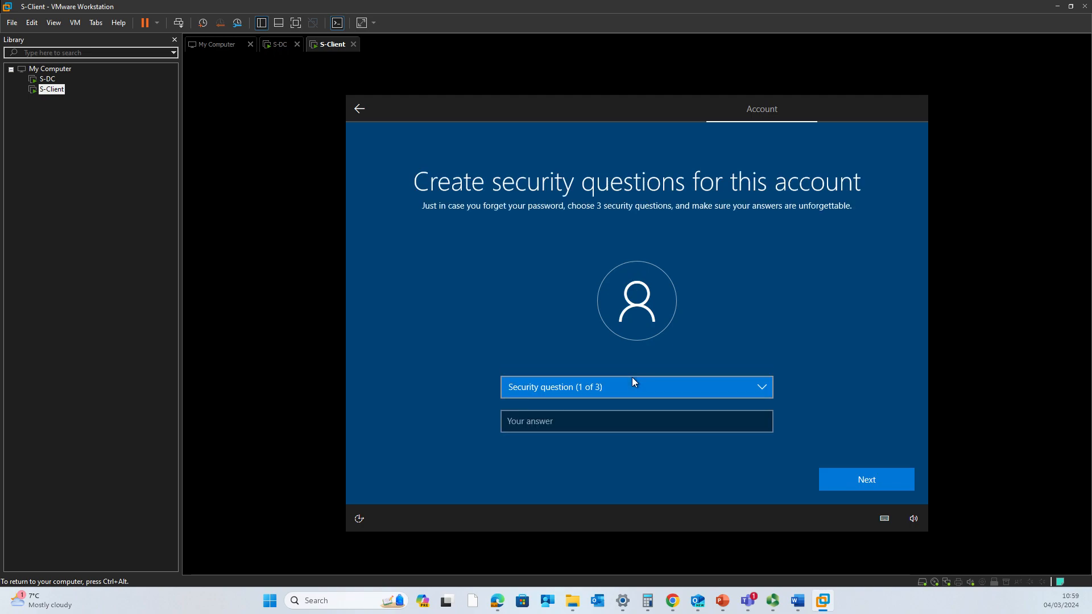
- Pick the first pet's name security question and answer 'red'
left_click(616, 383)
left_click(607, 402)
left_click(609, 421)
type("red")
left_click(887, 483)
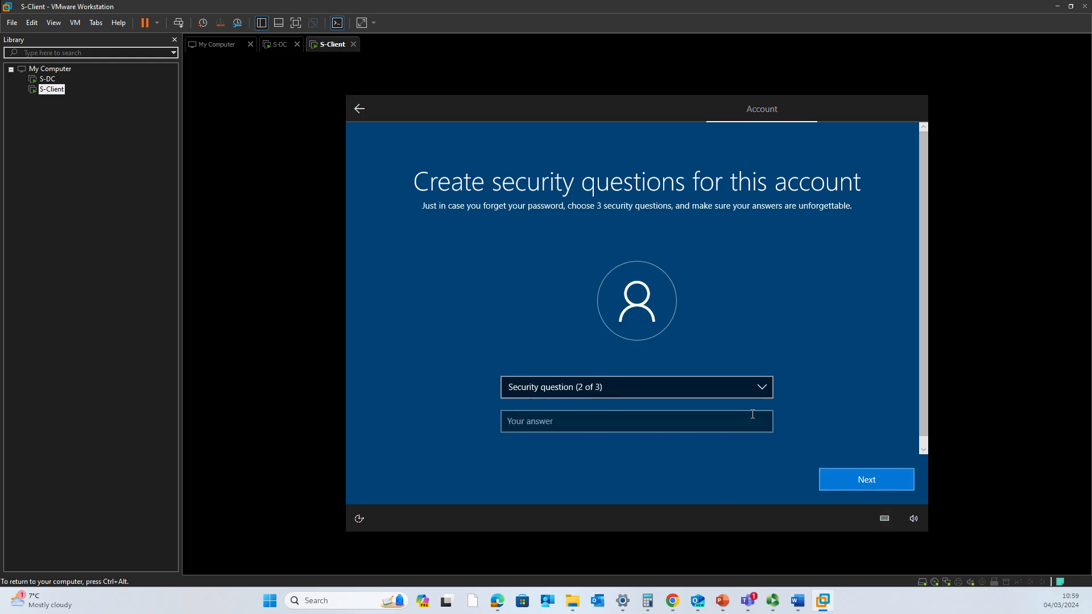
- Pick the birth city security question and answer 'aaa'
left_click(710, 385)
left_click(691, 401)
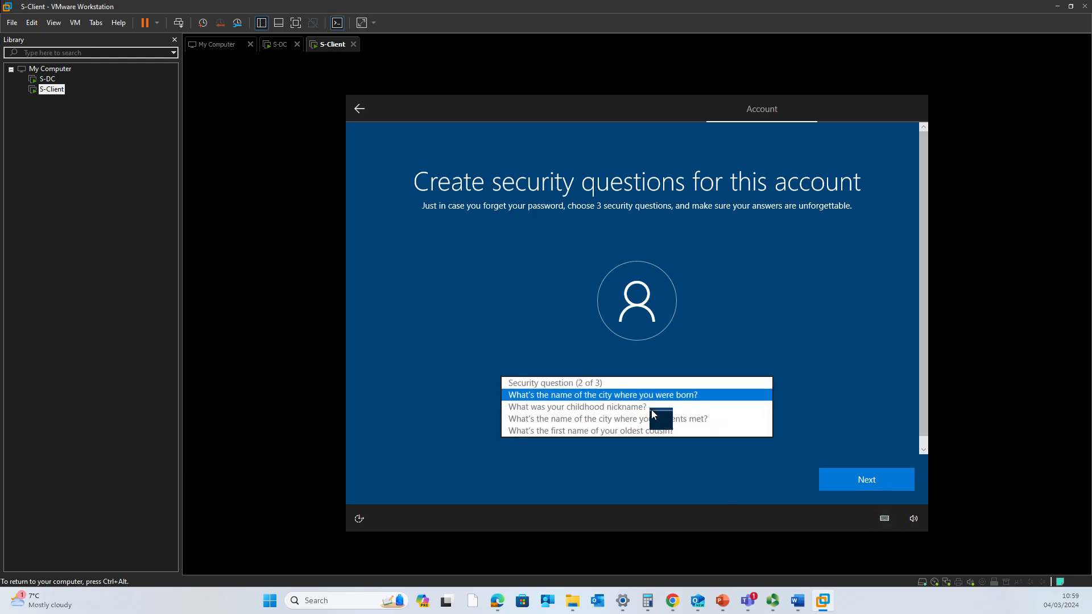
left_click(646, 425)
type("aaa")
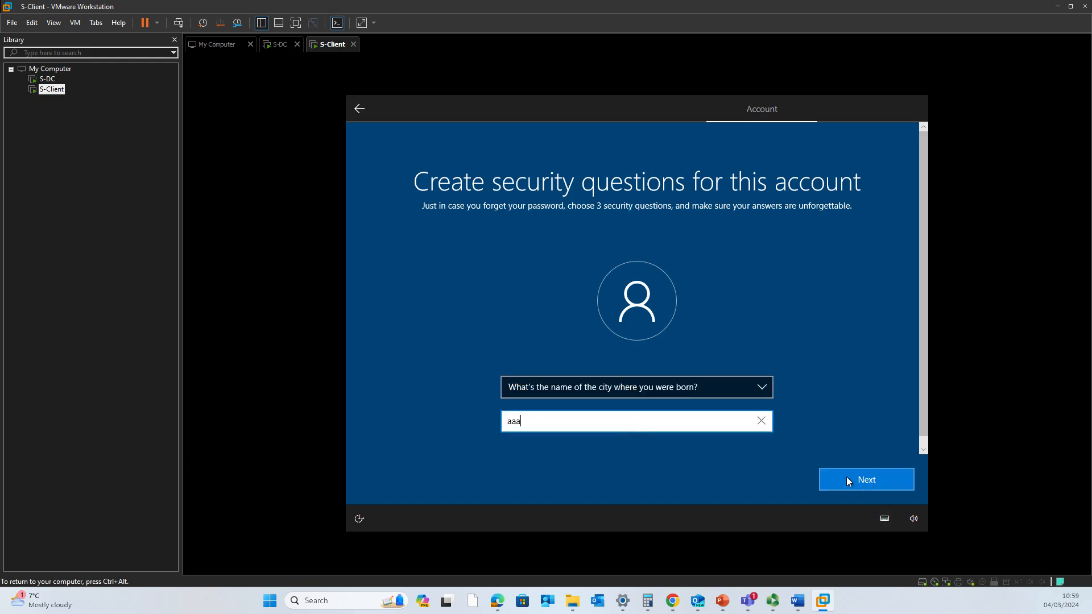
left_click(846, 479)
- Pick the question about where your parents met, answer 'a', and submit
left_click(715, 381)
left_click(691, 410)
left_click(669, 421)
type("aaa")
left_click(875, 479)
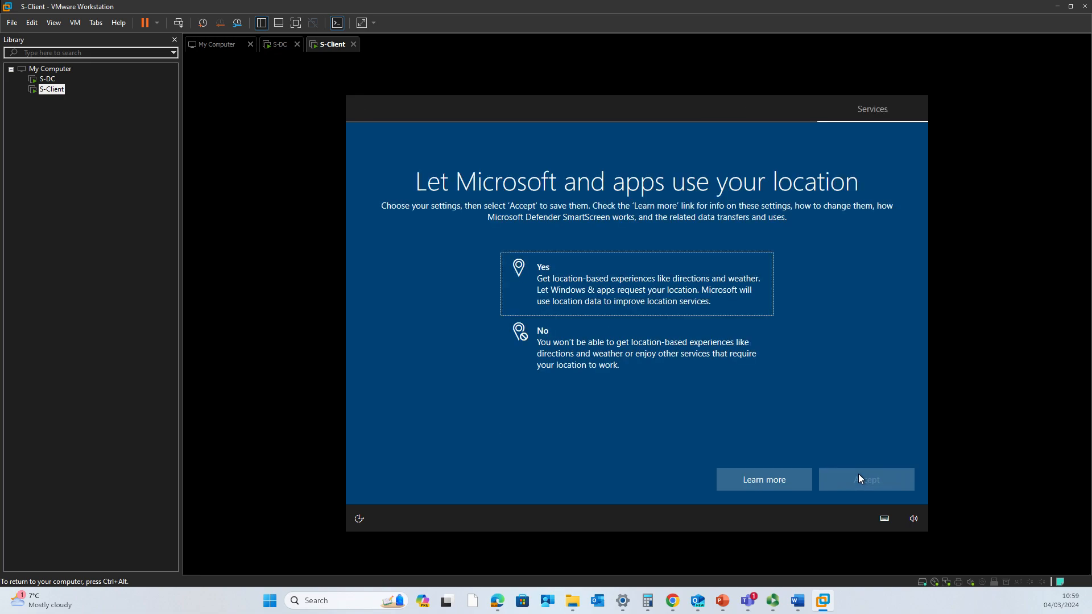
- Decline location access and Find my device, and send only required diagnostic data
left_click(598, 336)
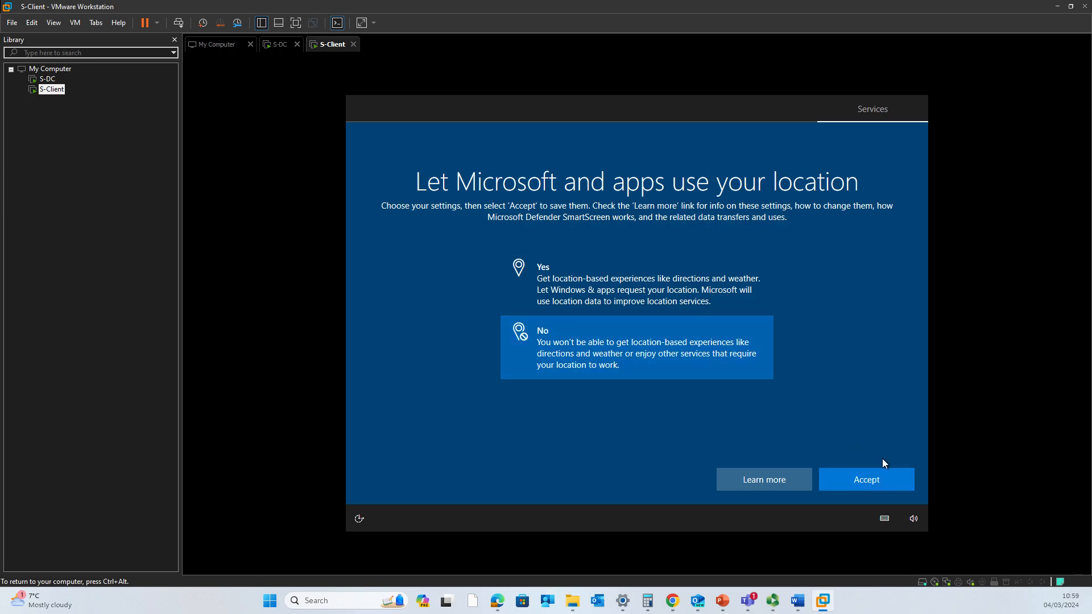
left_click(877, 479)
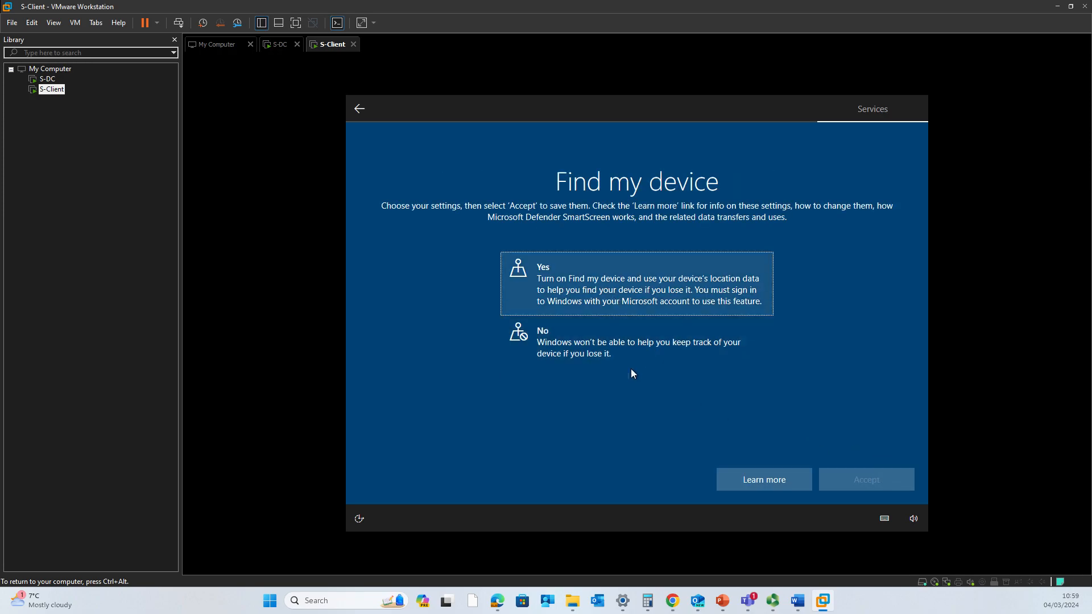
left_click(654, 363)
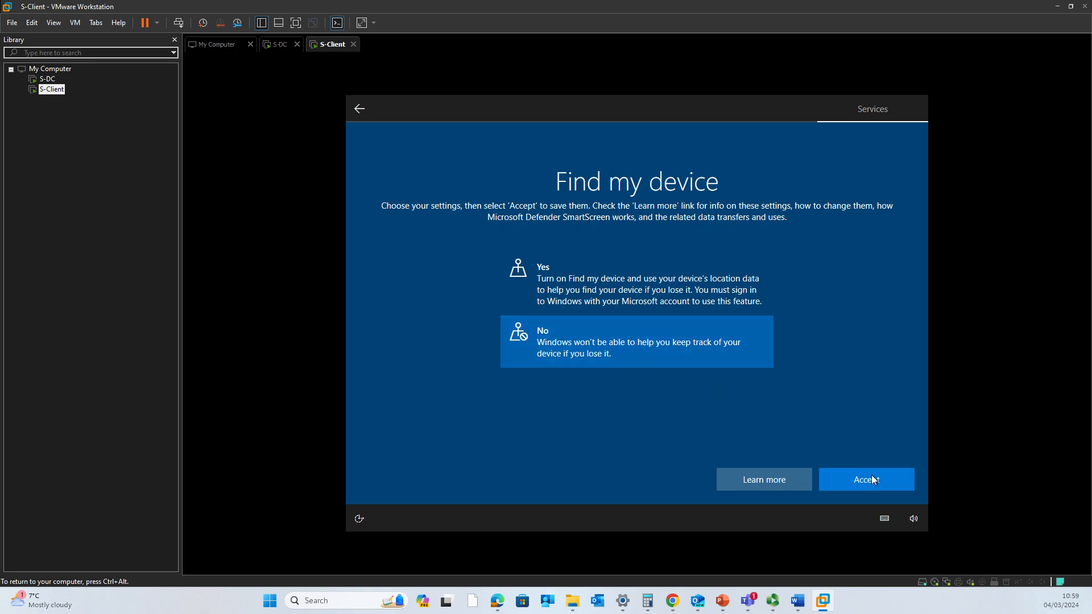
left_click(879, 482)
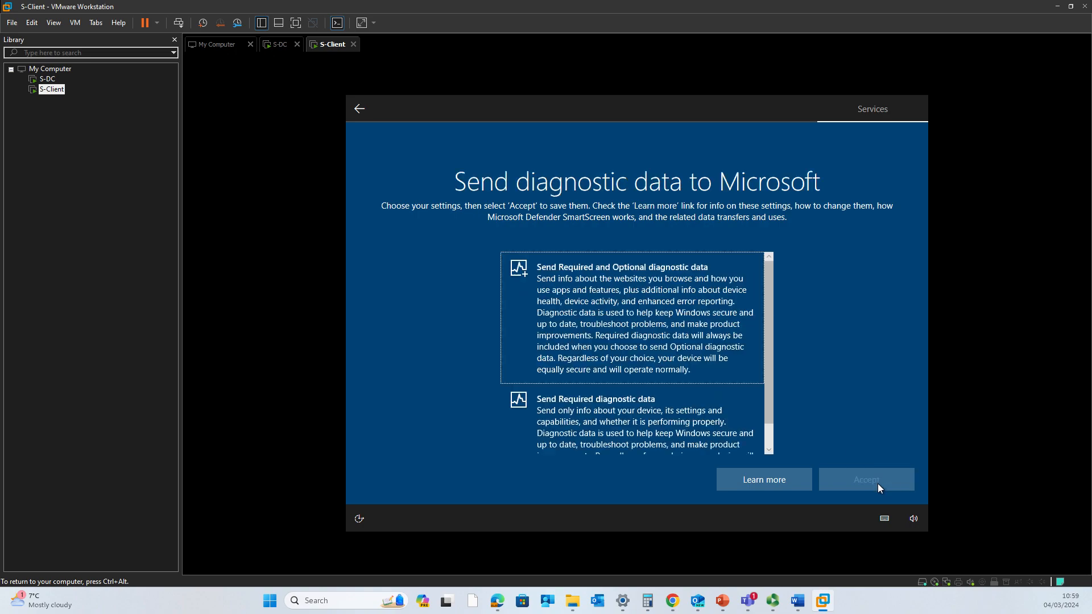
scroll(686, 418, "down", 1)
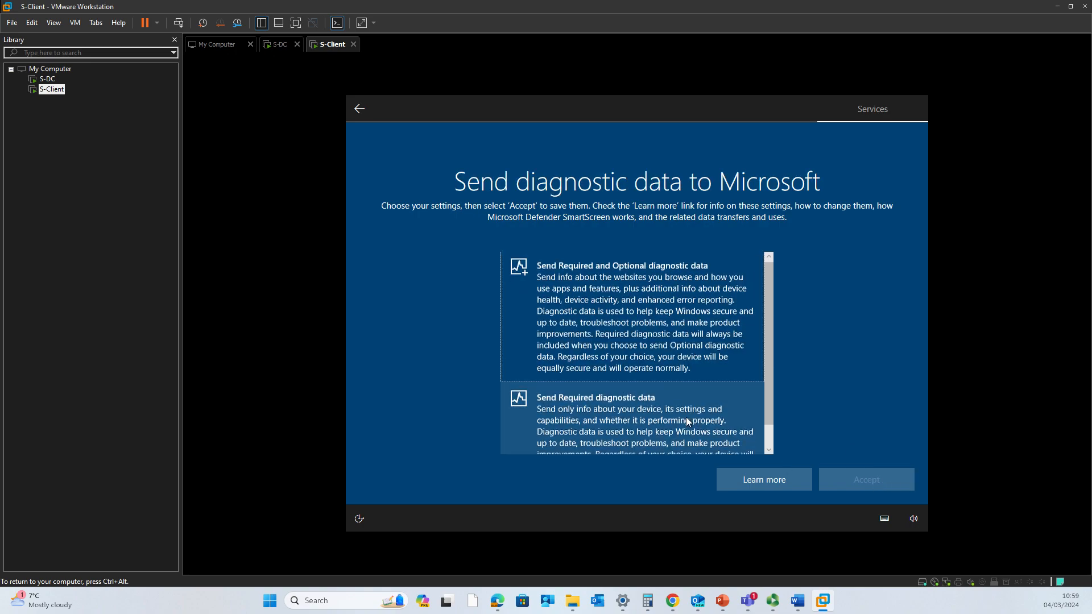
scroll(686, 417, "up", 1)
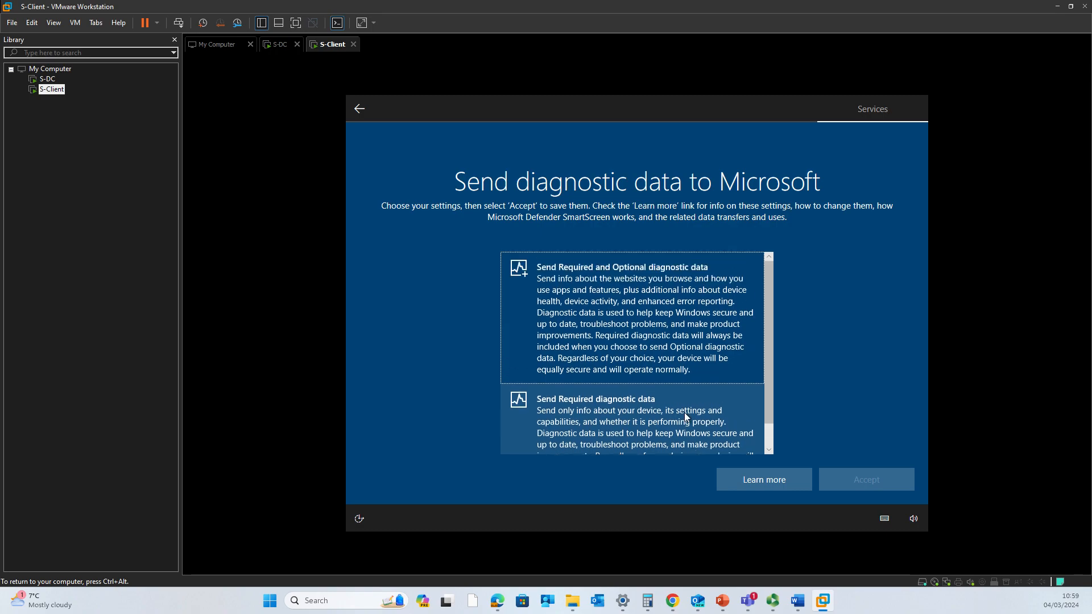
left_click(684, 412)
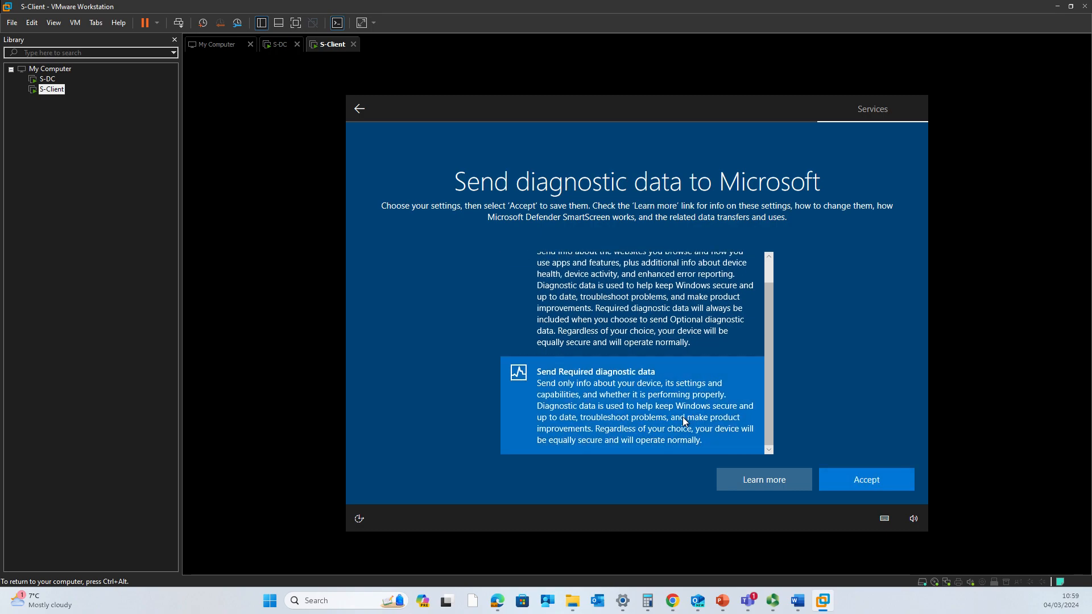
left_click(868, 479)
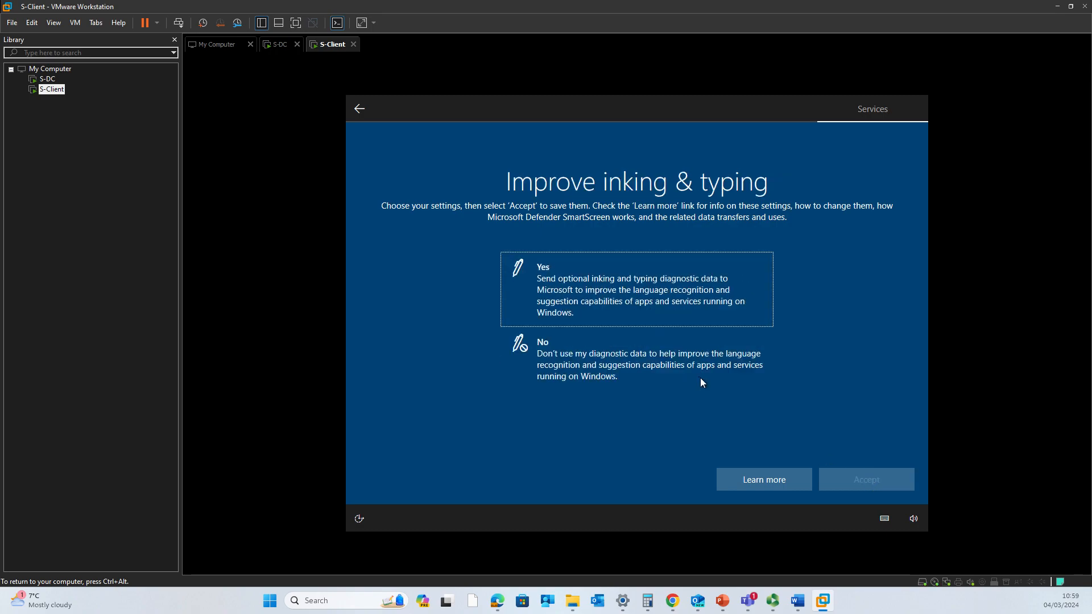
- Decline inking and typing data, tailored experiences, the advertising ID, and Cortana
left_click(687, 366)
left_click(886, 479)
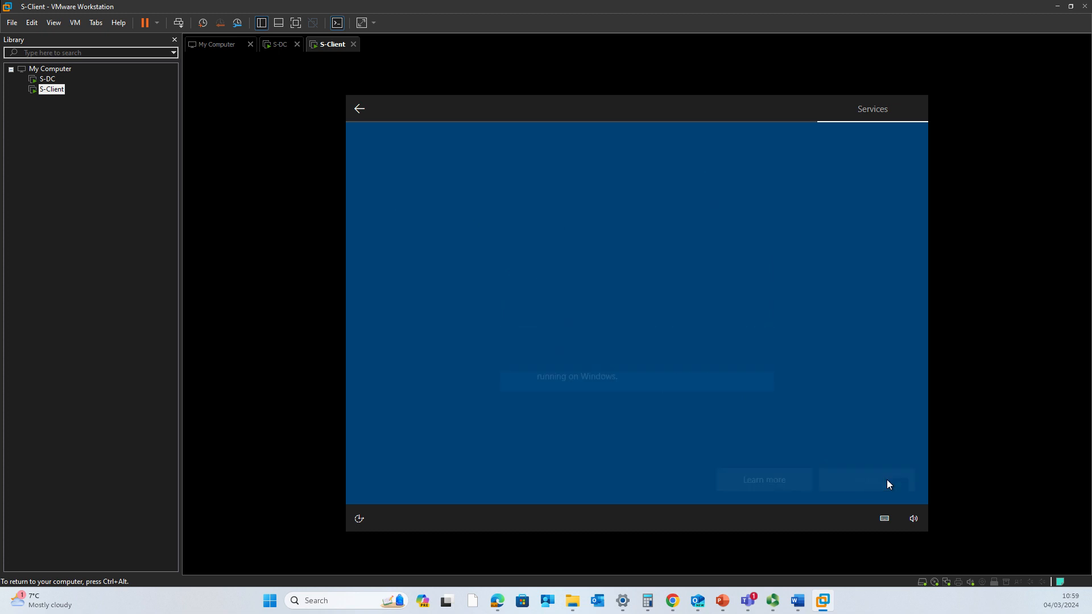
left_click(653, 357)
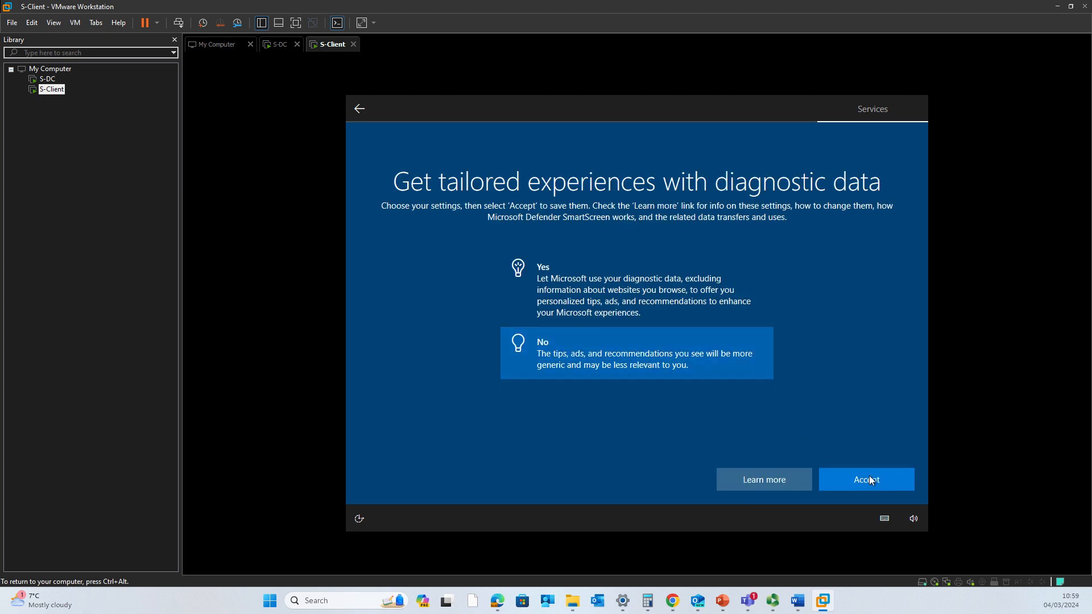
left_click(869, 477)
left_click(646, 345)
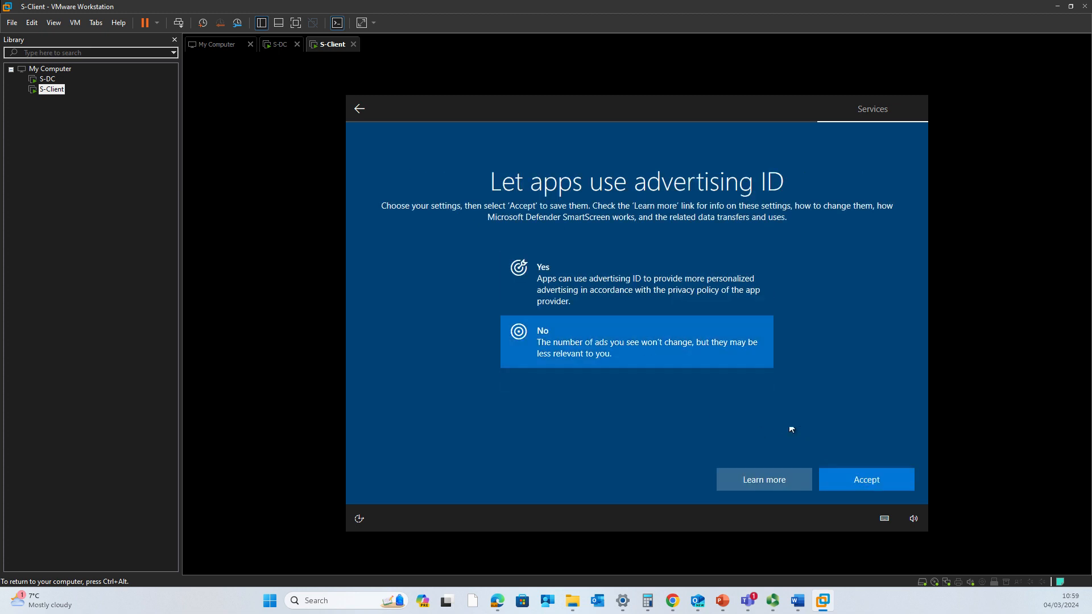
left_click(888, 480)
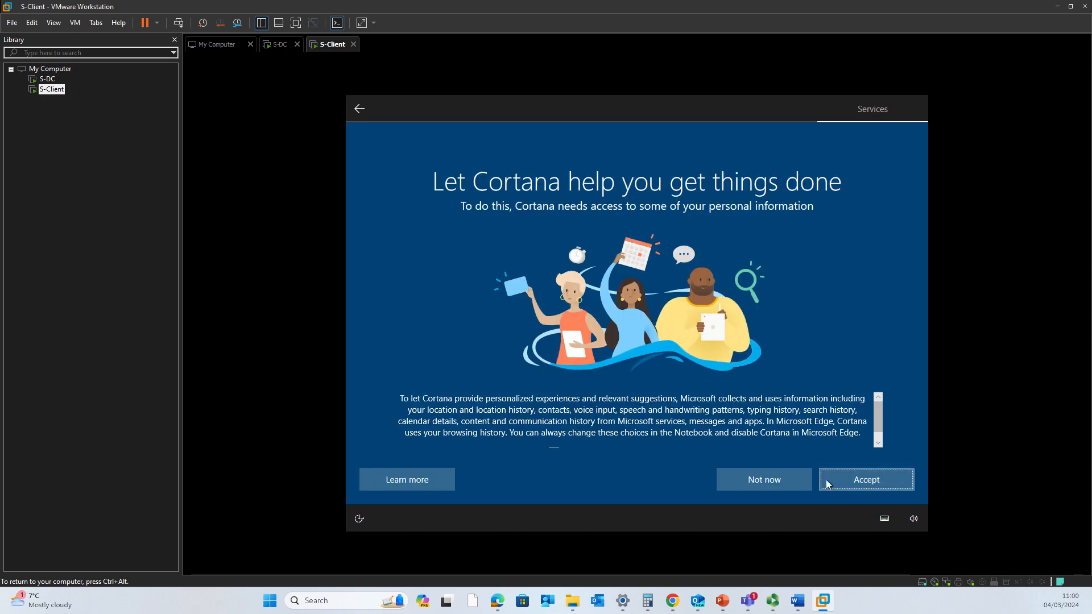
left_click(794, 483)
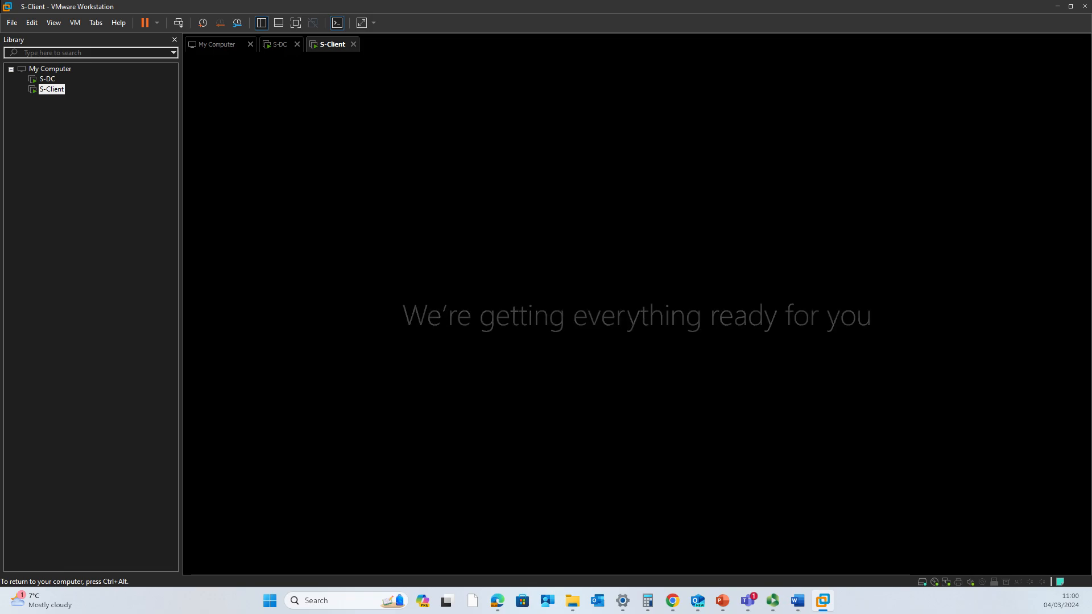
- Regain input in the VM and dismiss the Microsoft Edge suggestion
key("ctrl+alt")
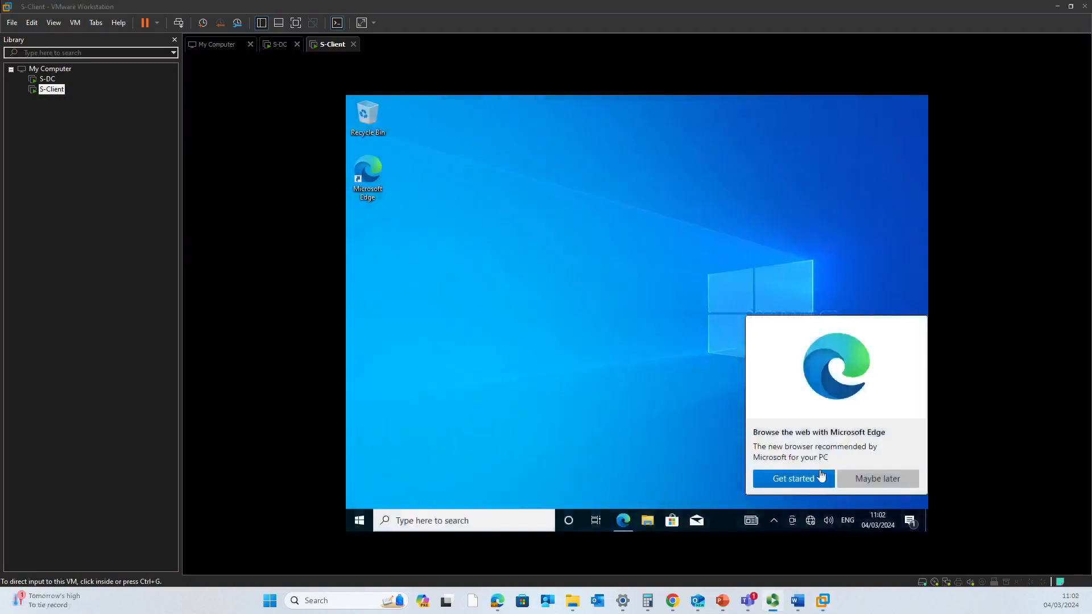
left_click(862, 482)
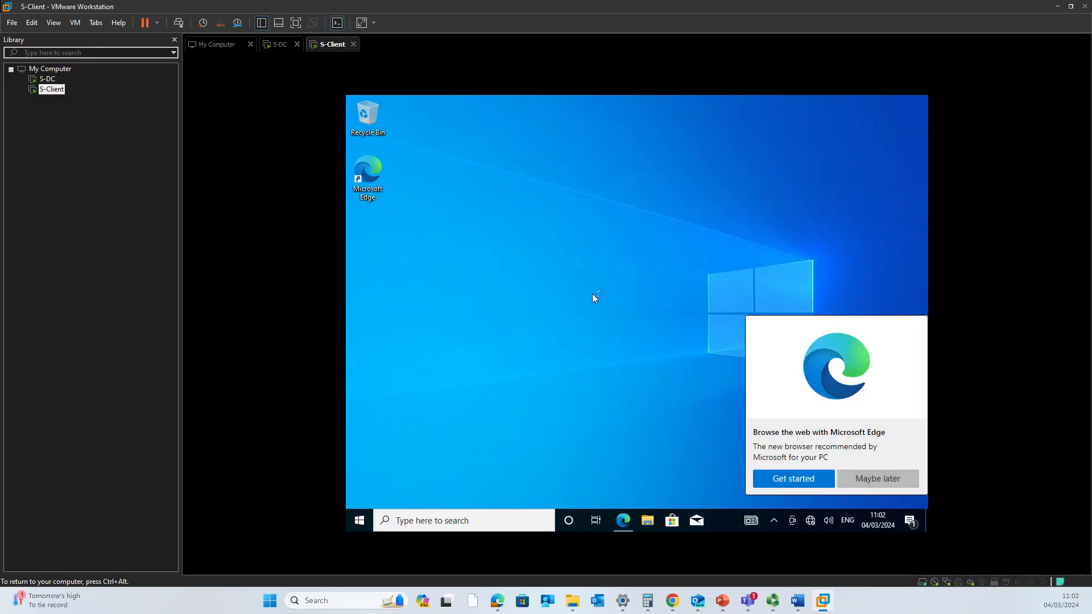
left_click(863, 482)
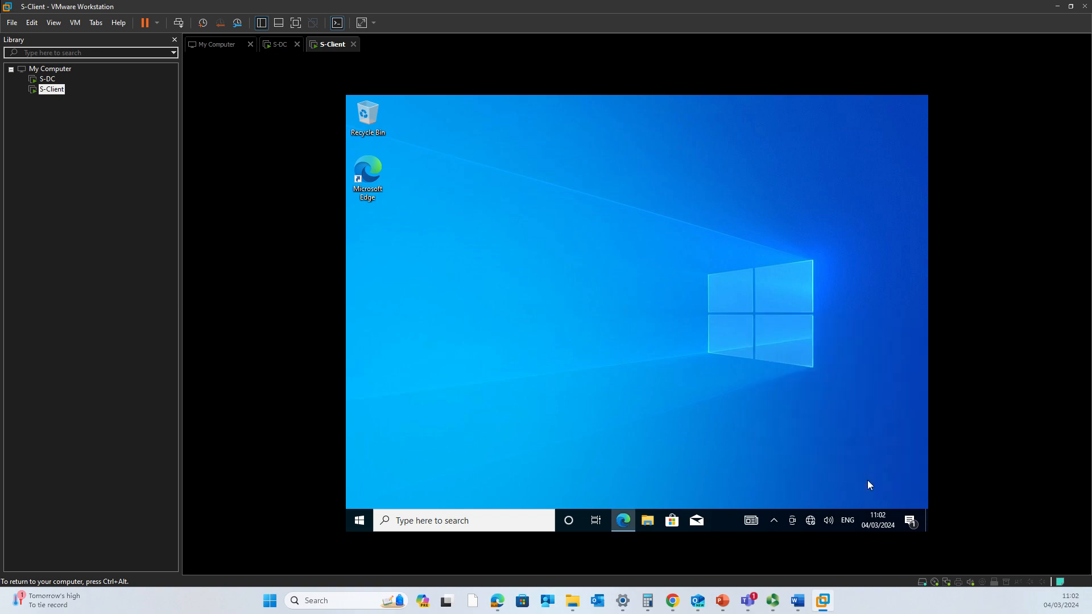
- Open DVD Drive (D:) in File Explorer and run setup, approving the UAC prompt
left_click(651, 510)
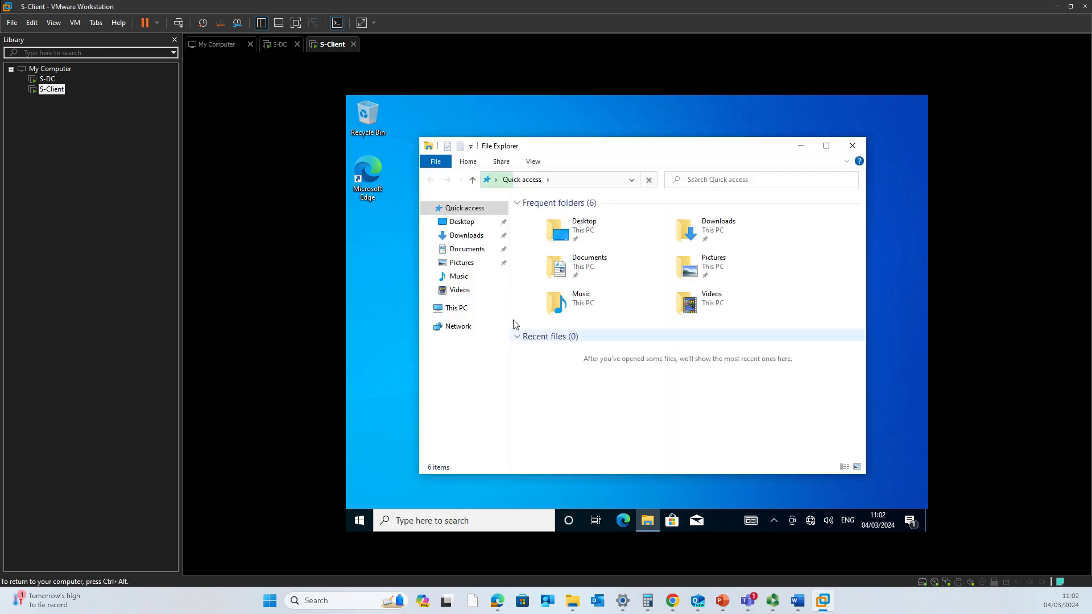
left_click(470, 312)
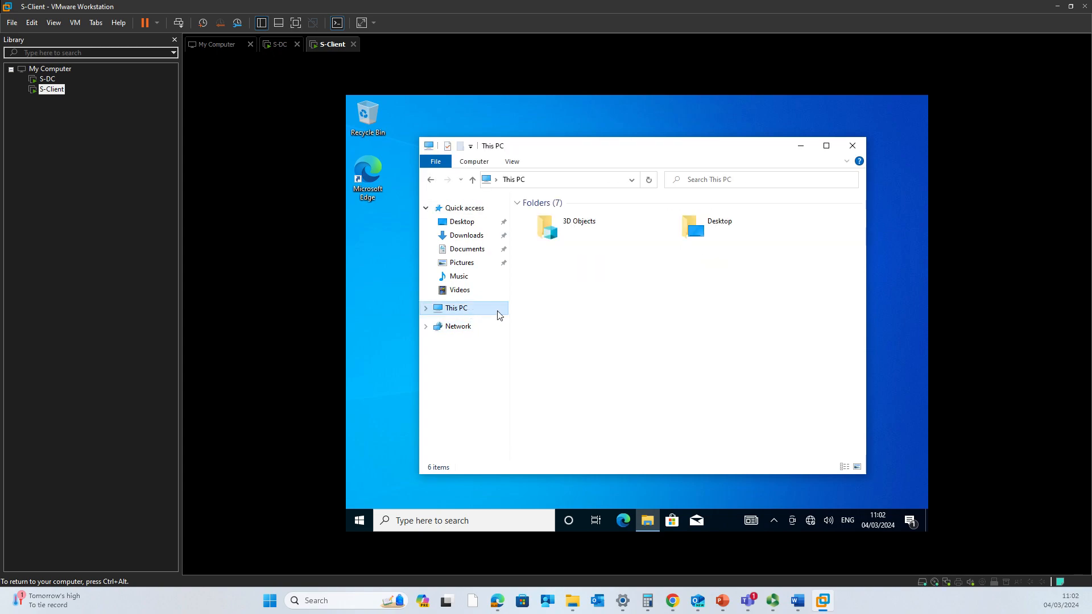
double_click(711, 370)
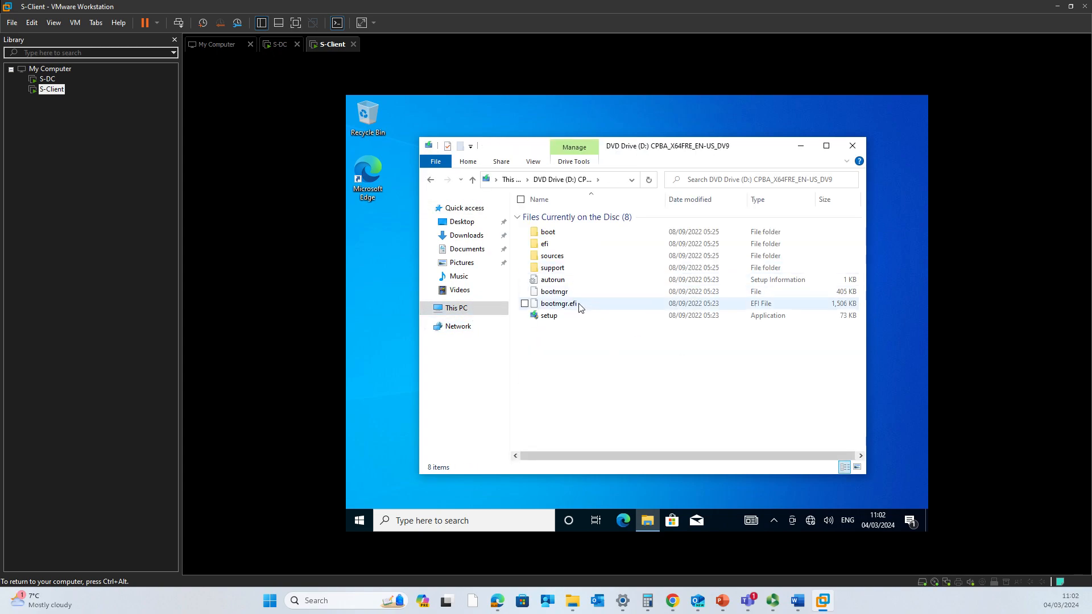
double_click(579, 317)
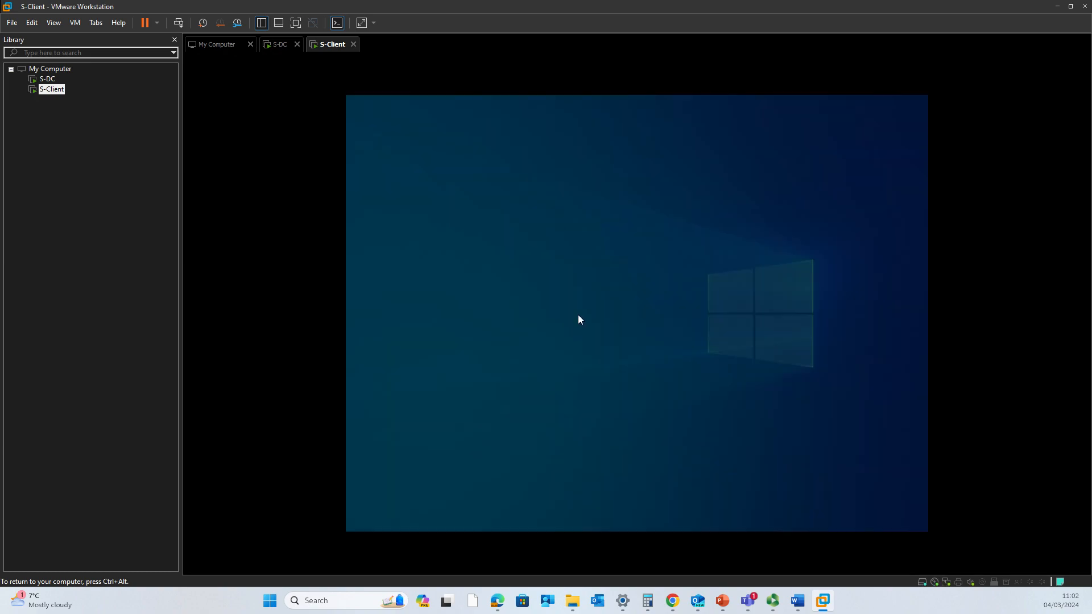
left_click(584, 386)
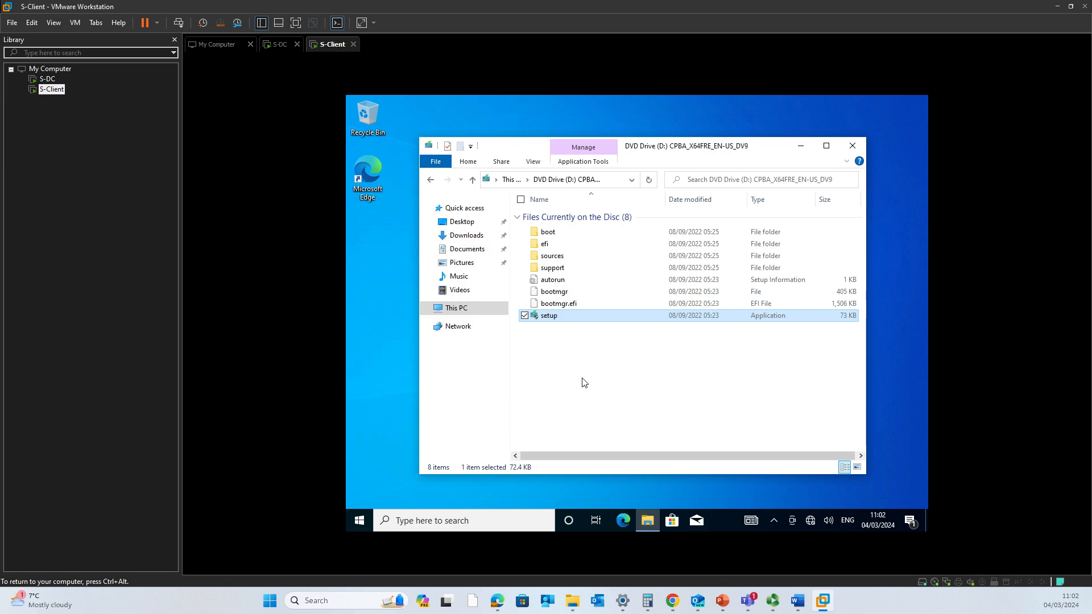
- Quit Windows 10 Setup, then close File Explorer
key("ctrl+alt")
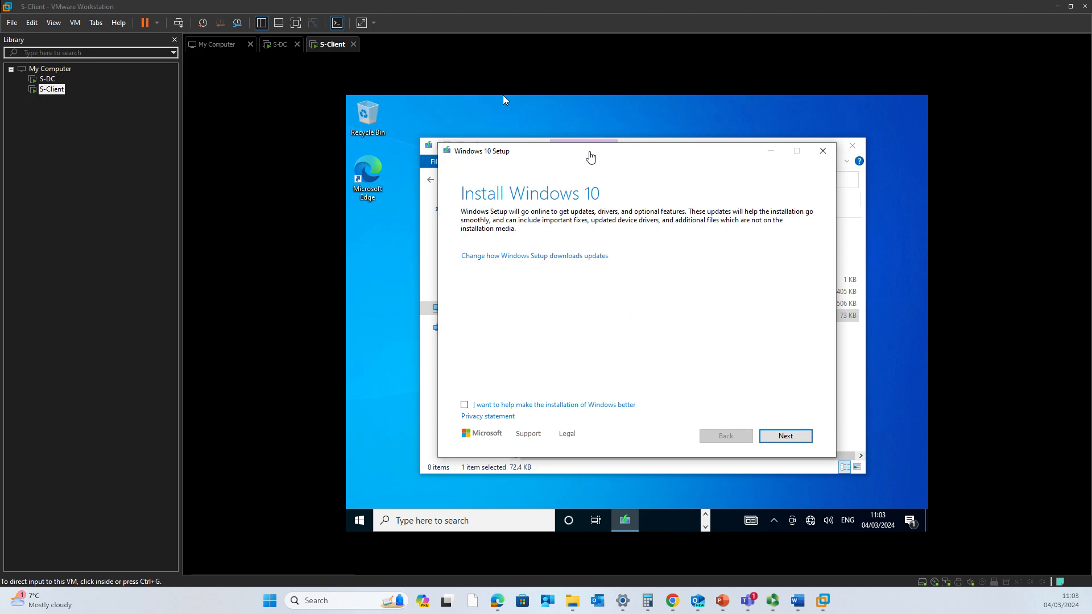
left_click(824, 150)
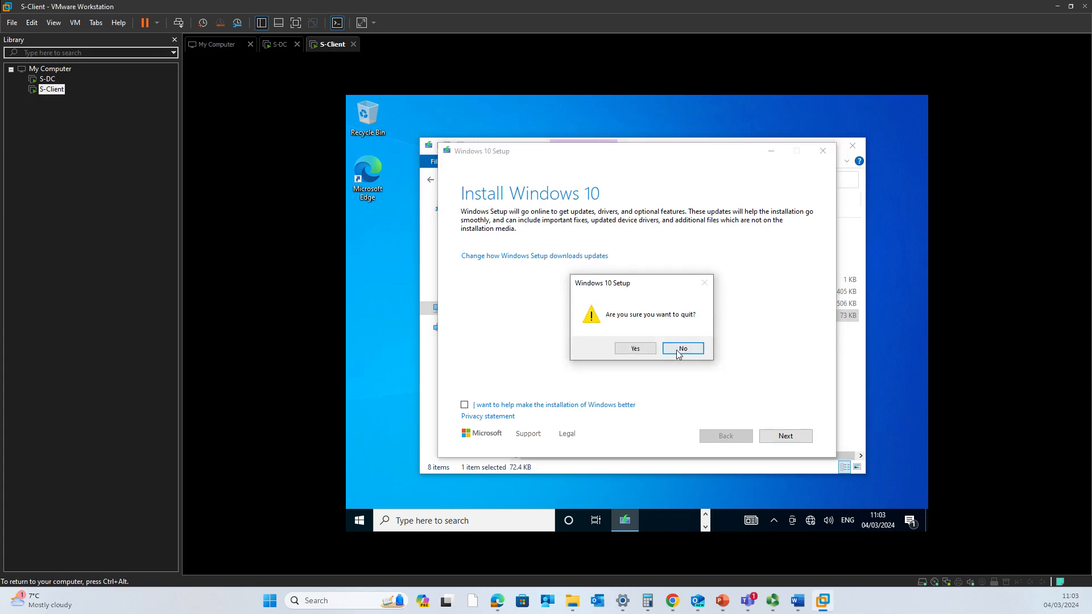
left_click(645, 349)
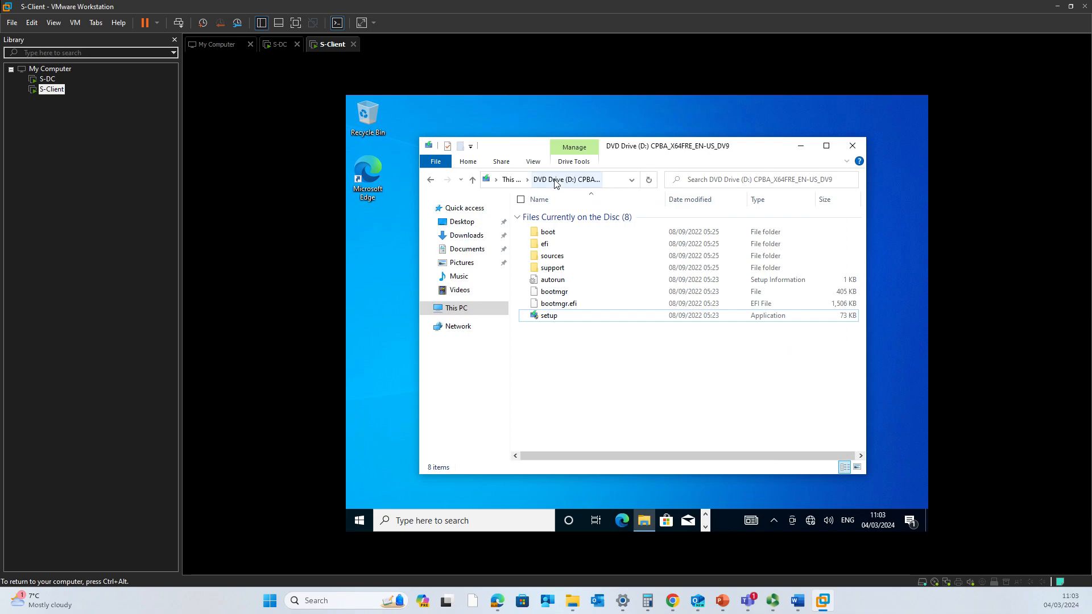
left_click(510, 180)
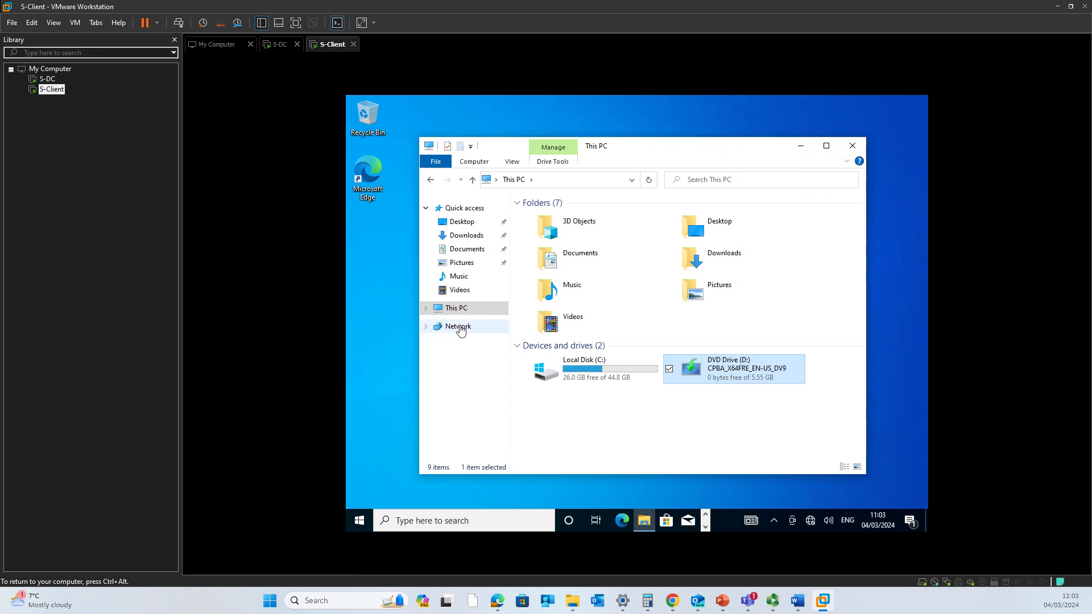
left_click(854, 147)
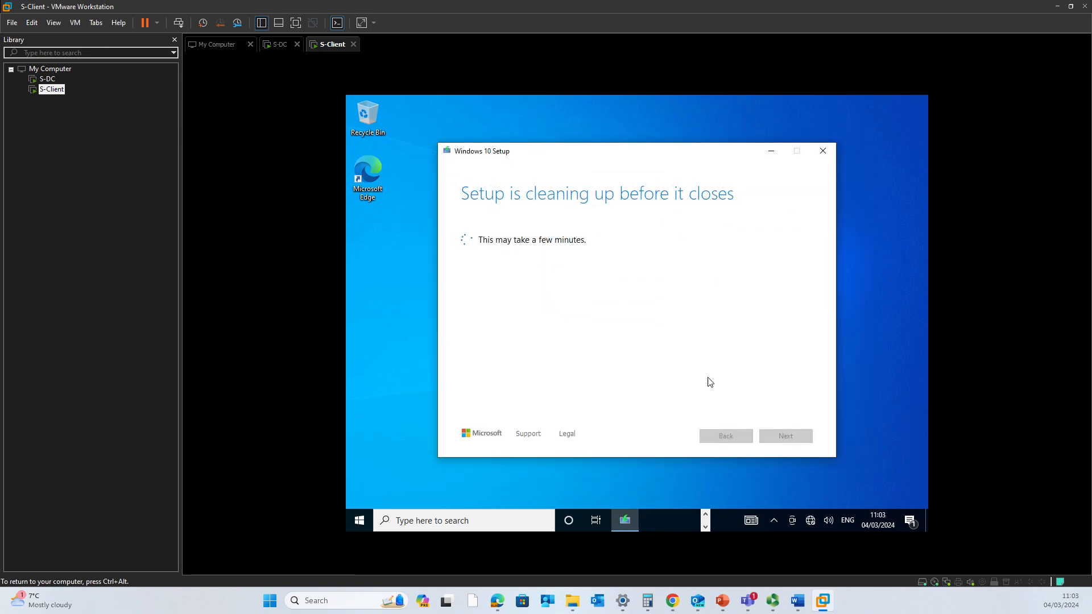
left_click(775, 522)
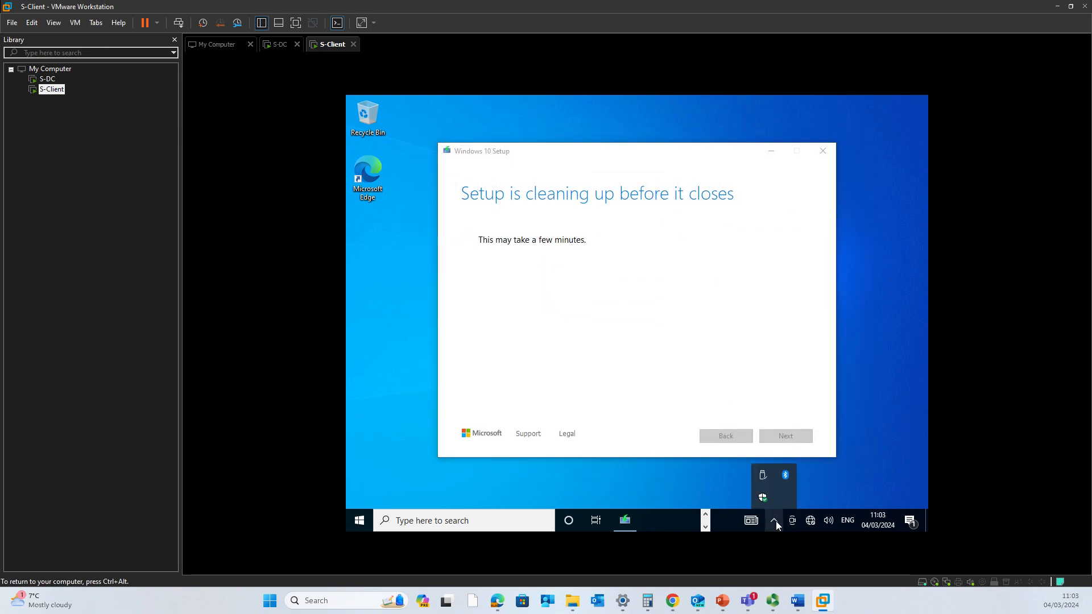
- Dismiss the hidden-icons popup and refresh the desktop
left_click(653, 486)
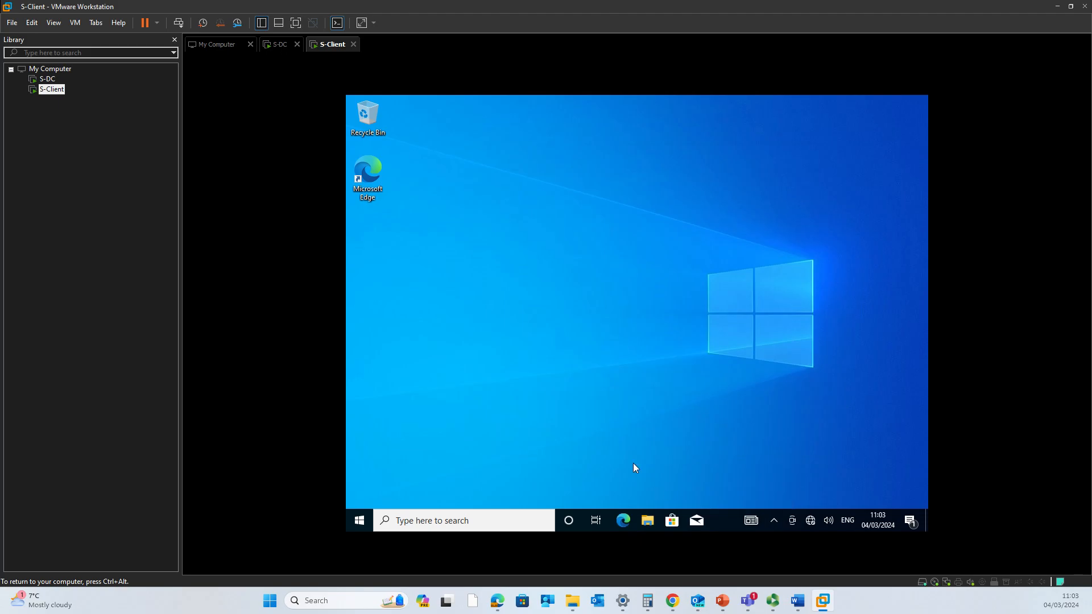
right_click(577, 346)
left_click(566, 382)
- Rename the PC to S-Client with the restart postponed, then close Settings
left_click(355, 521)
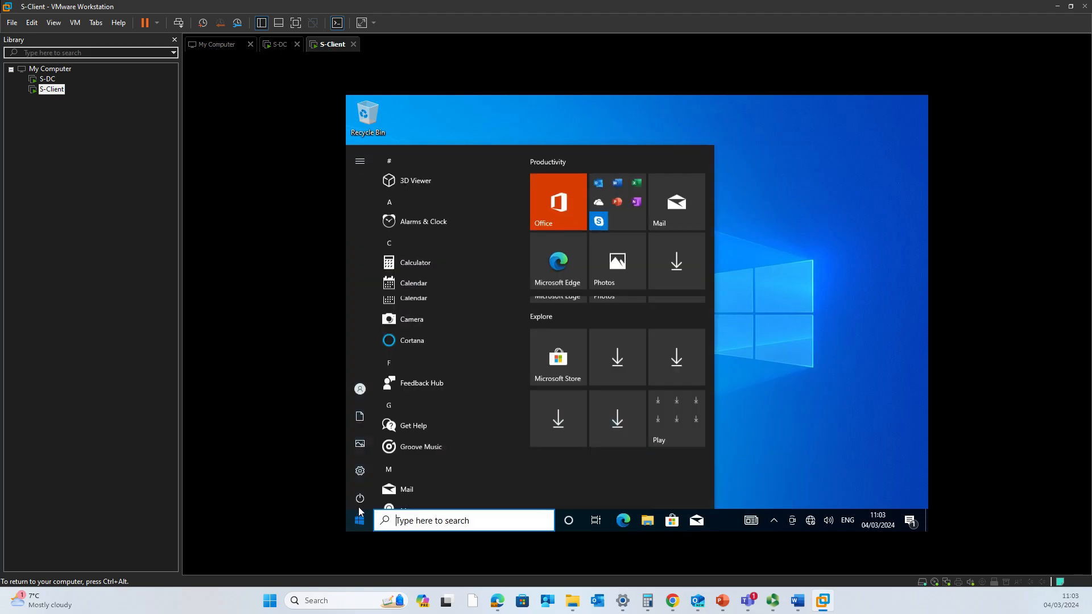
right_click(360, 519)
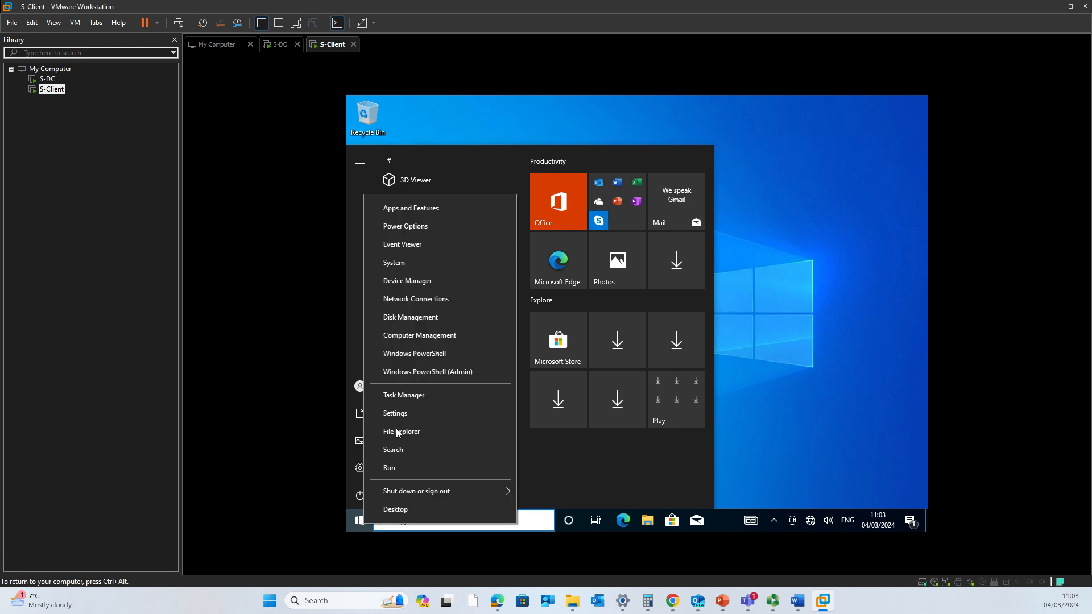
left_click(415, 259)
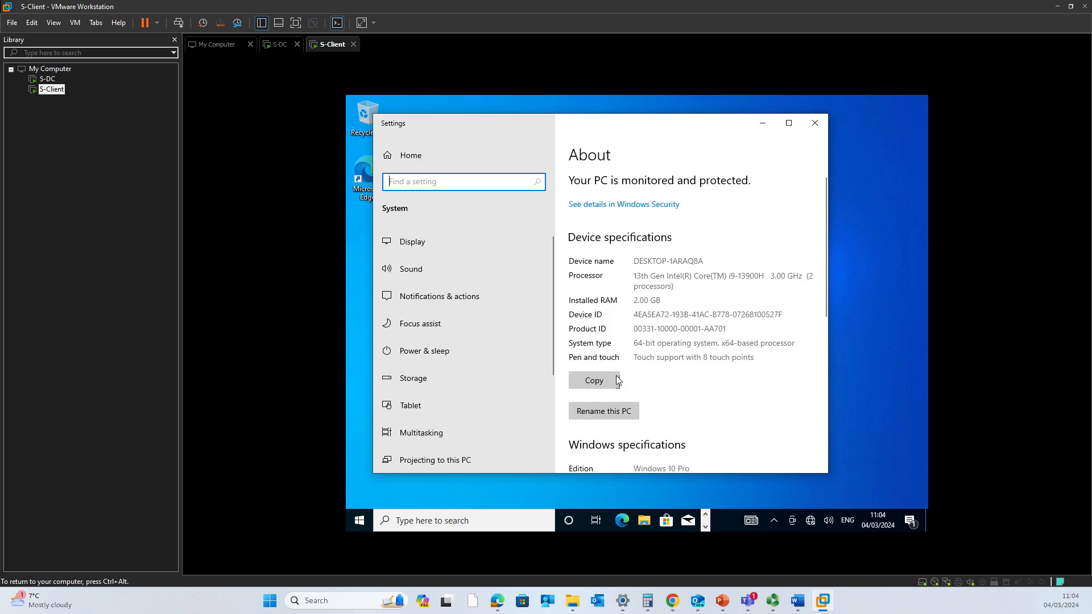
left_click(612, 413)
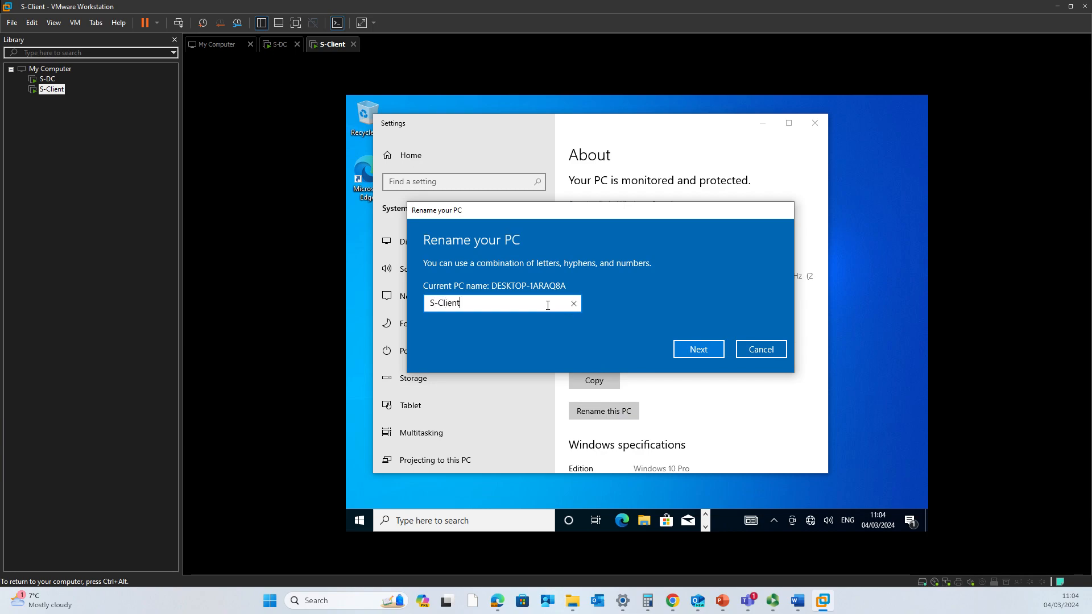
left_click(686, 348)
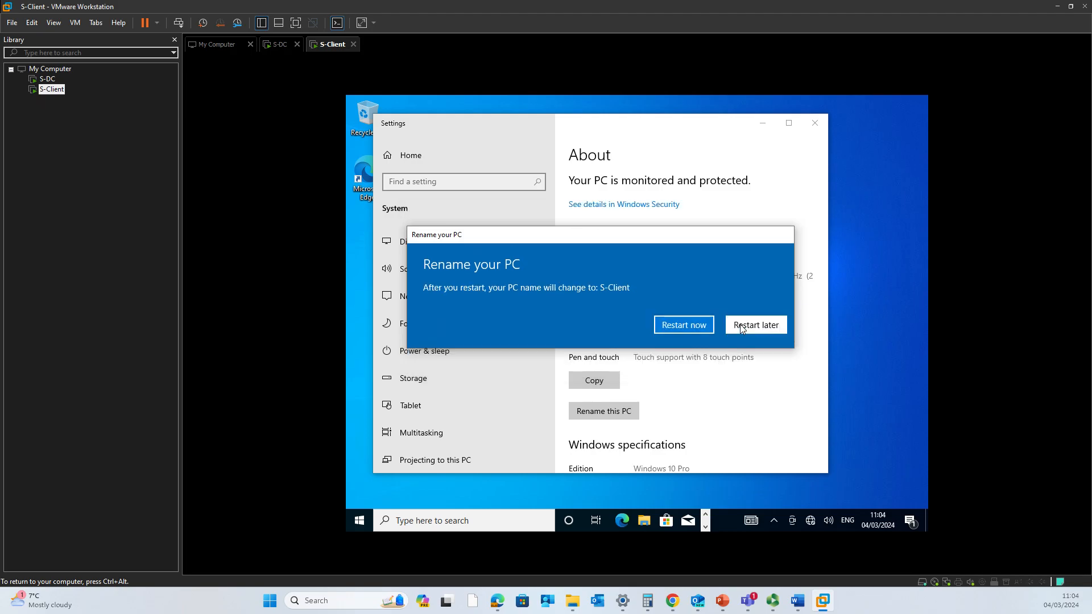
left_click(741, 329)
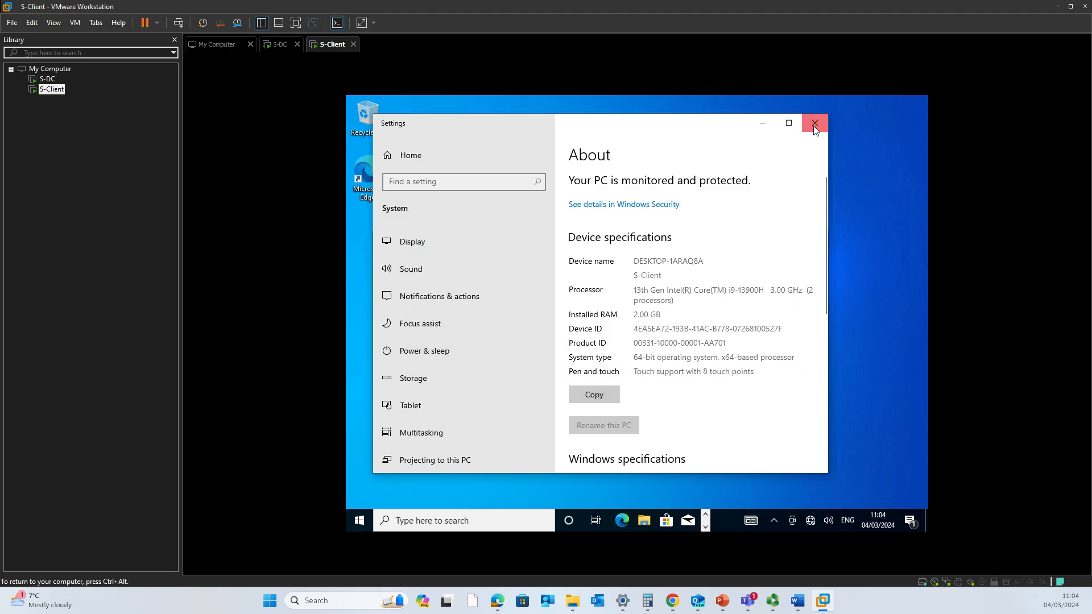
left_click(814, 128)
left_click(360, 519)
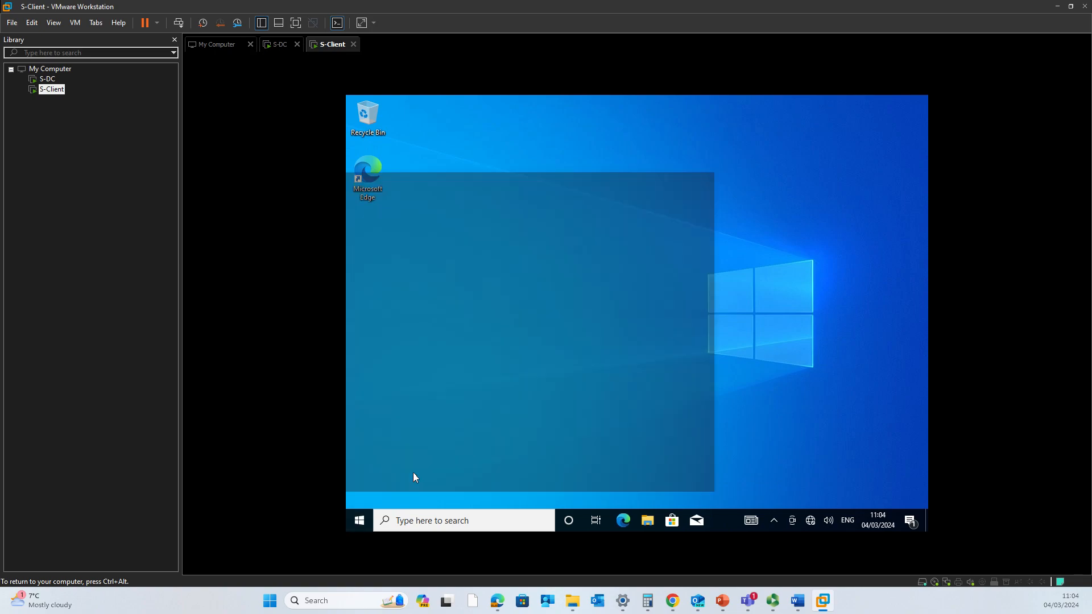
- Open Ethernet0's IPv4 properties using ncpa
key("super+r")
type("ncp")
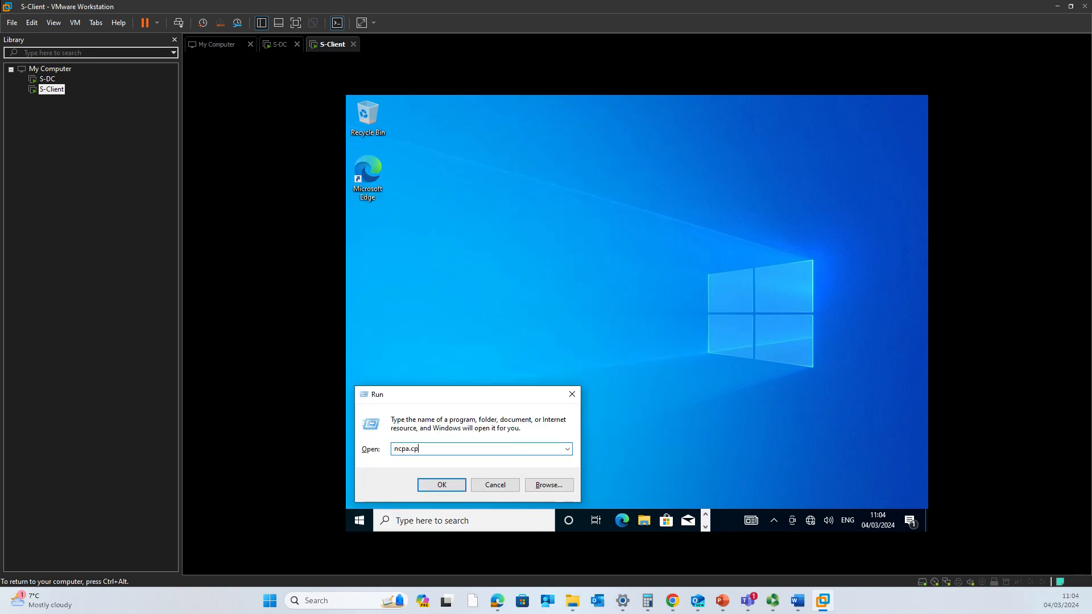
key("Return")
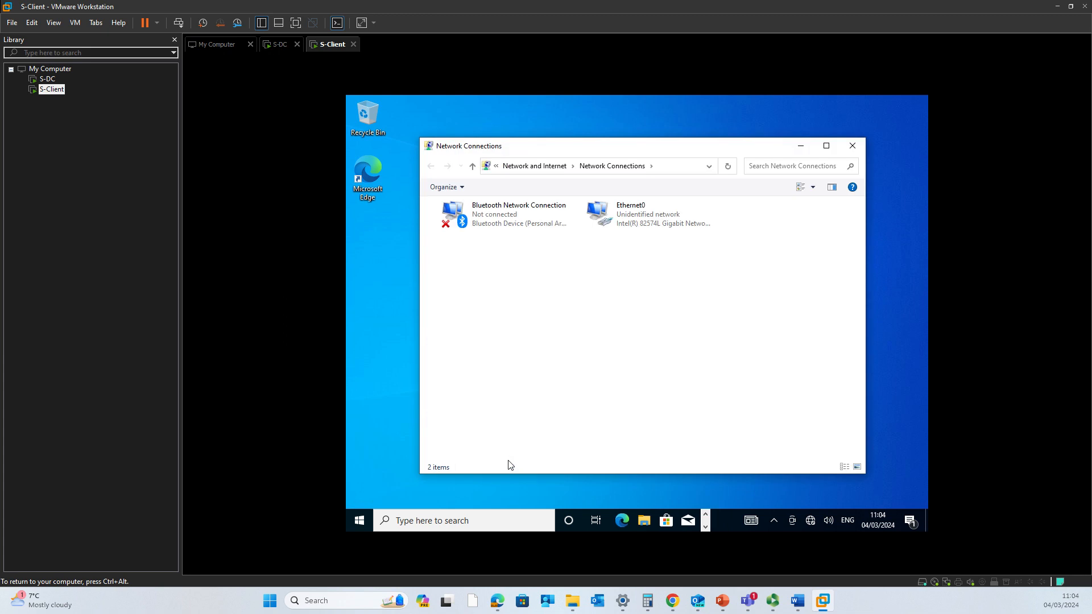
double_click(637, 222)
left_click(570, 401)
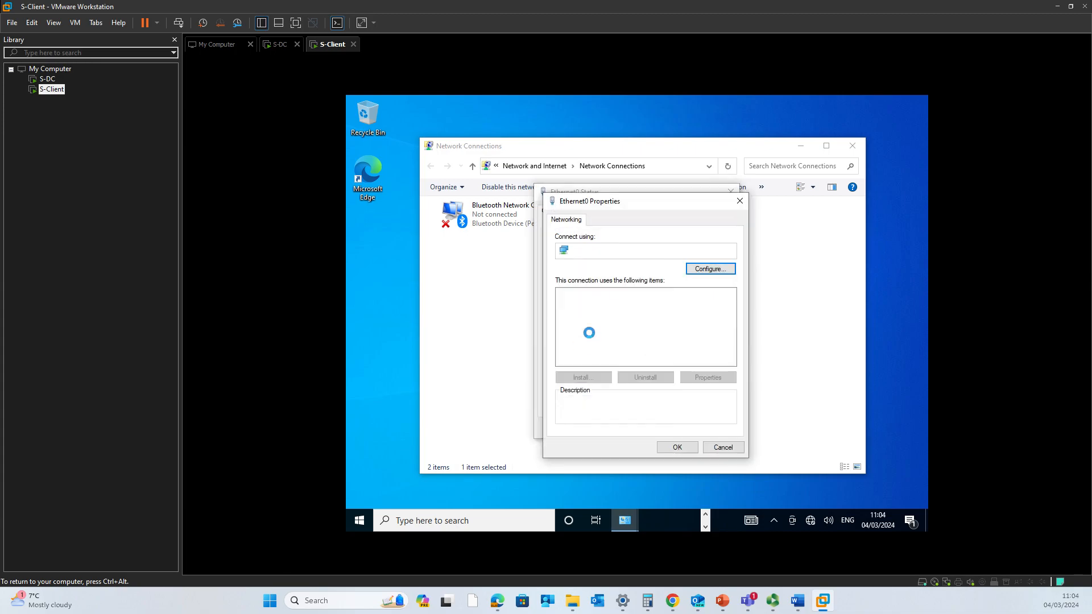
left_click(612, 322)
left_click(706, 377)
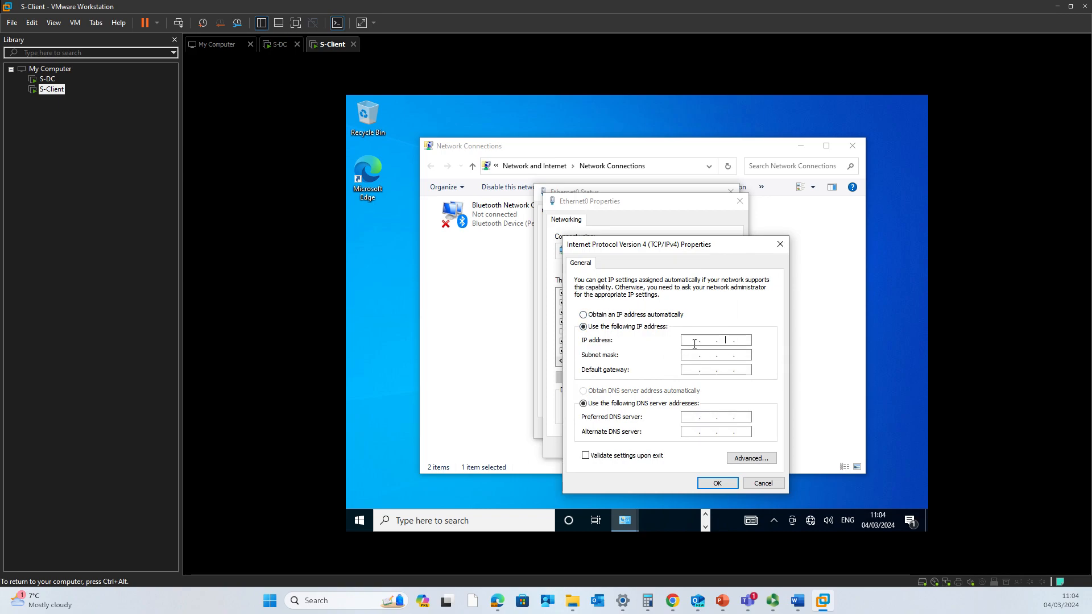
- Save IP 192.168.1.2, mask 255.255.255.0 and gateway 192.168.1.1, checking the network notes
mouse_move(797, 601)
left_click(733, 543)
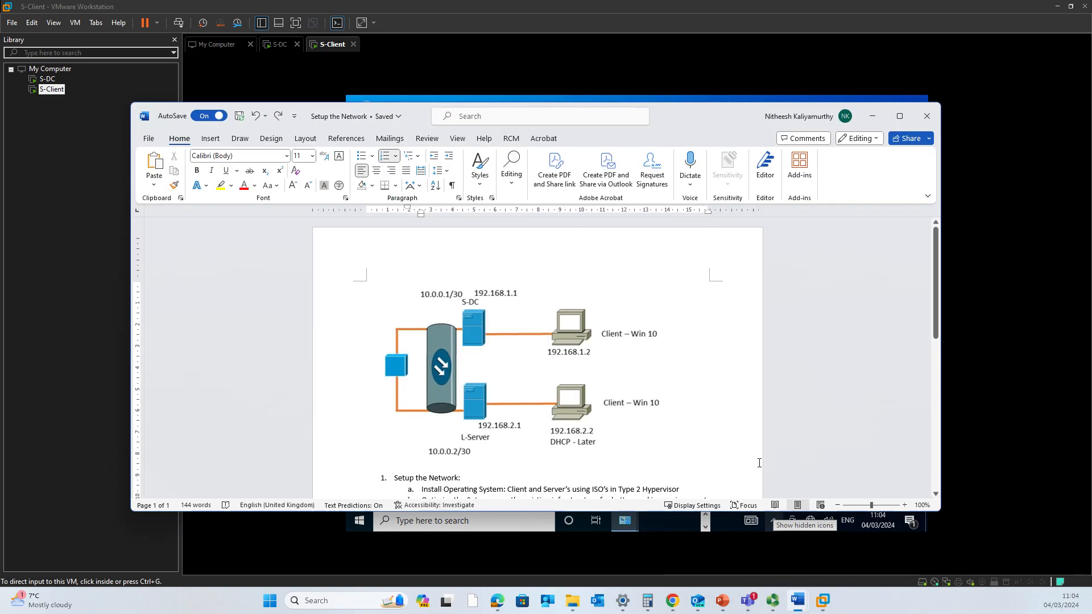
left_click(883, 115)
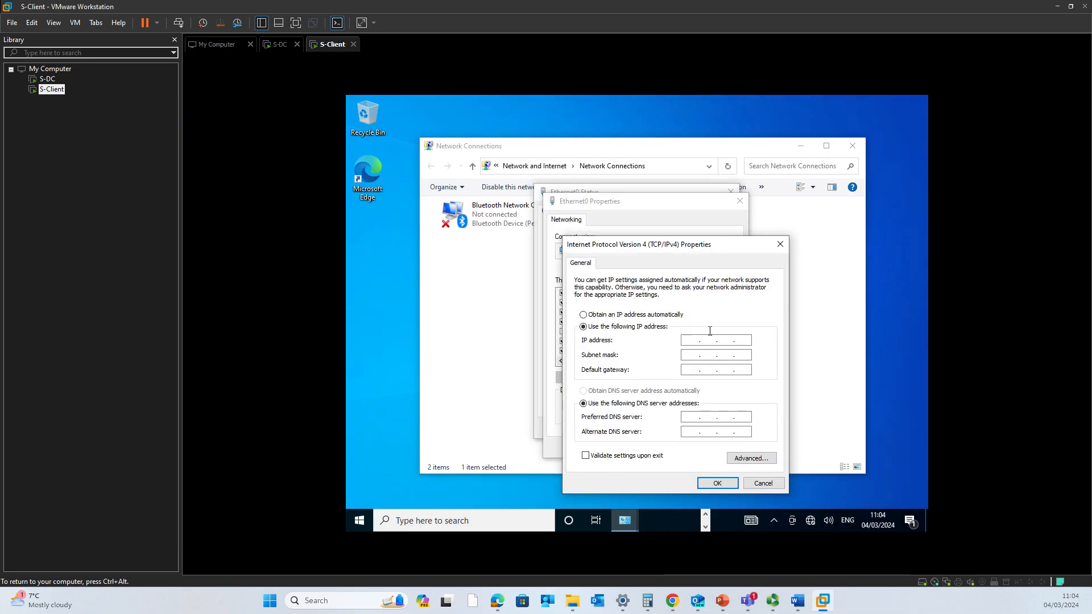
left_click(691, 340)
type("192 . 168 . 1 . 2")
key("Tab")
key("Tab")
mouse_move(797, 600)
left_click(767, 575)
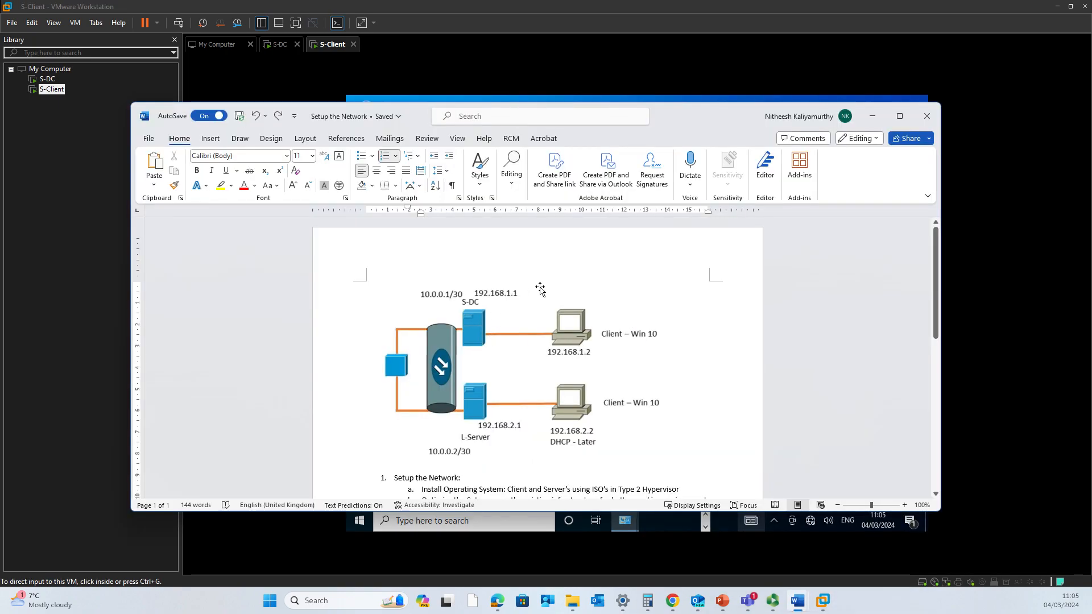
left_click(872, 116)
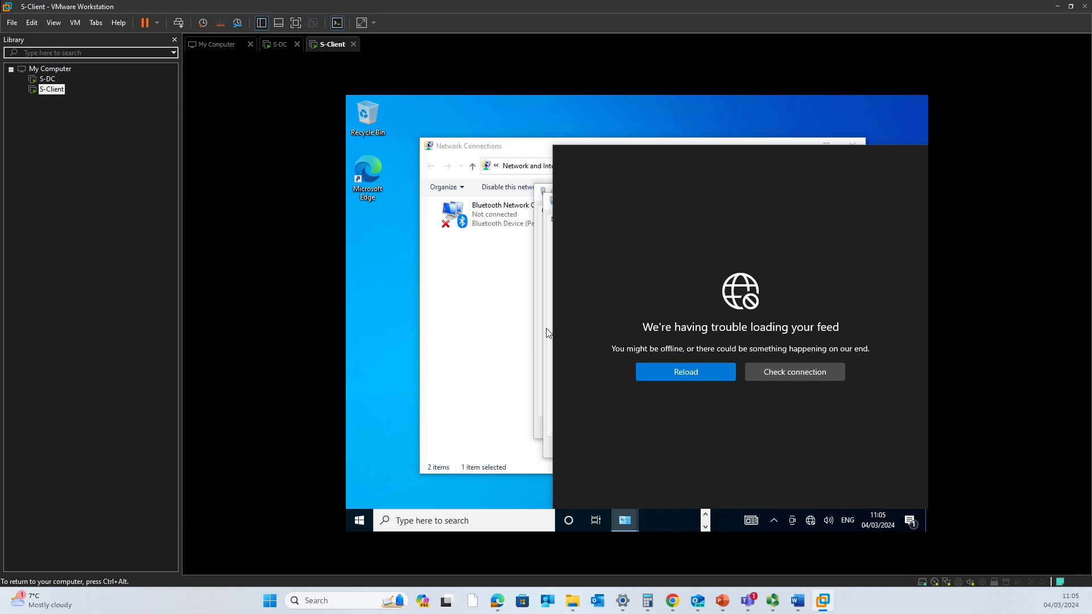
left_click(487, 273)
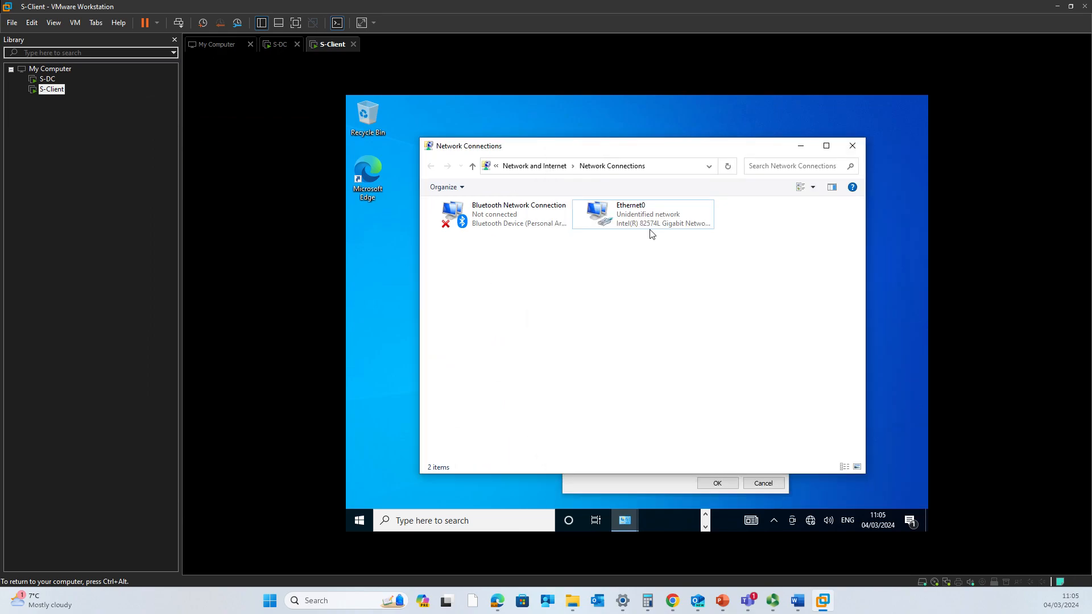
left_click(664, 485)
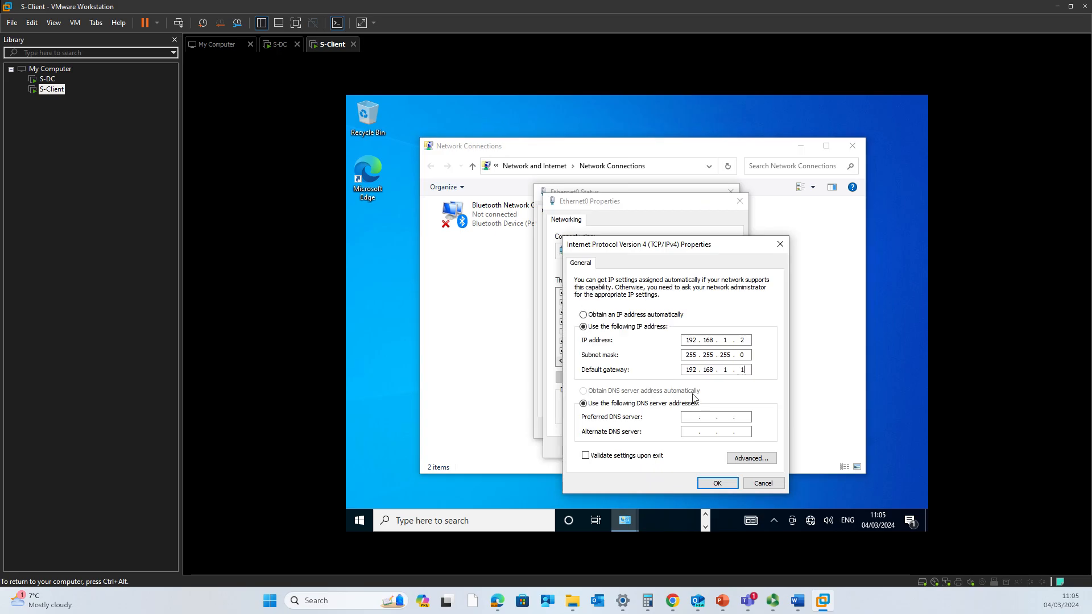
left_click(725, 485)
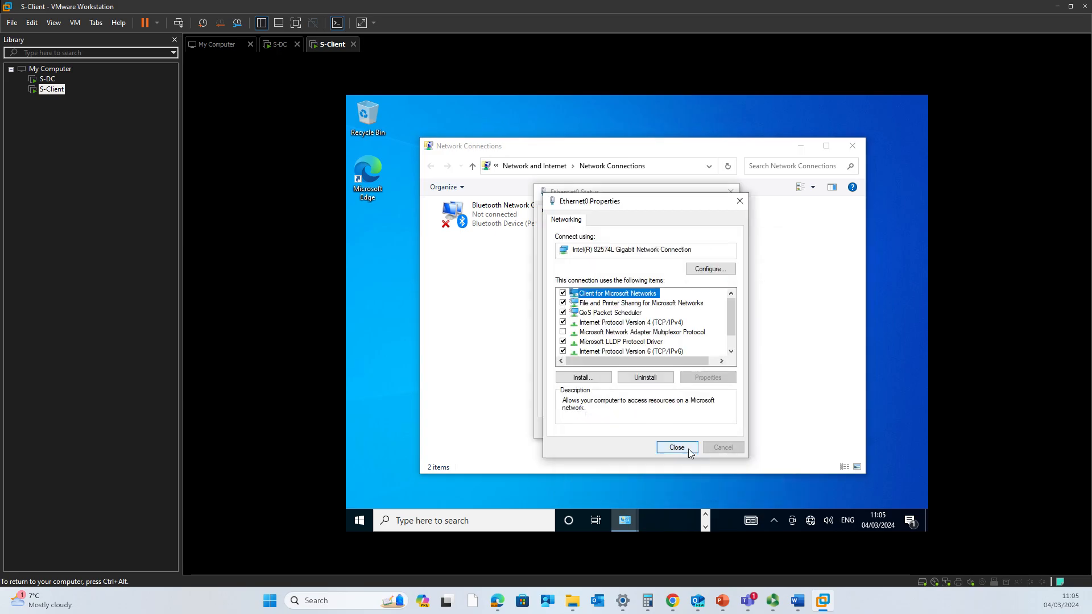
- Close the adapter windows, allowing the PC to be discoverable on this network
left_click(693, 448)
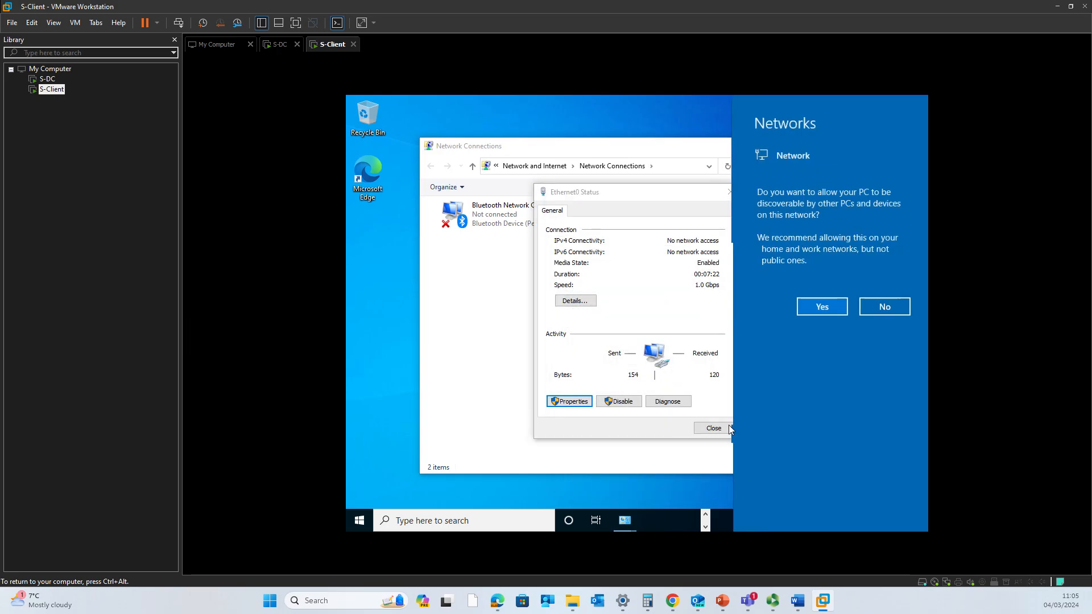
left_click(823, 307)
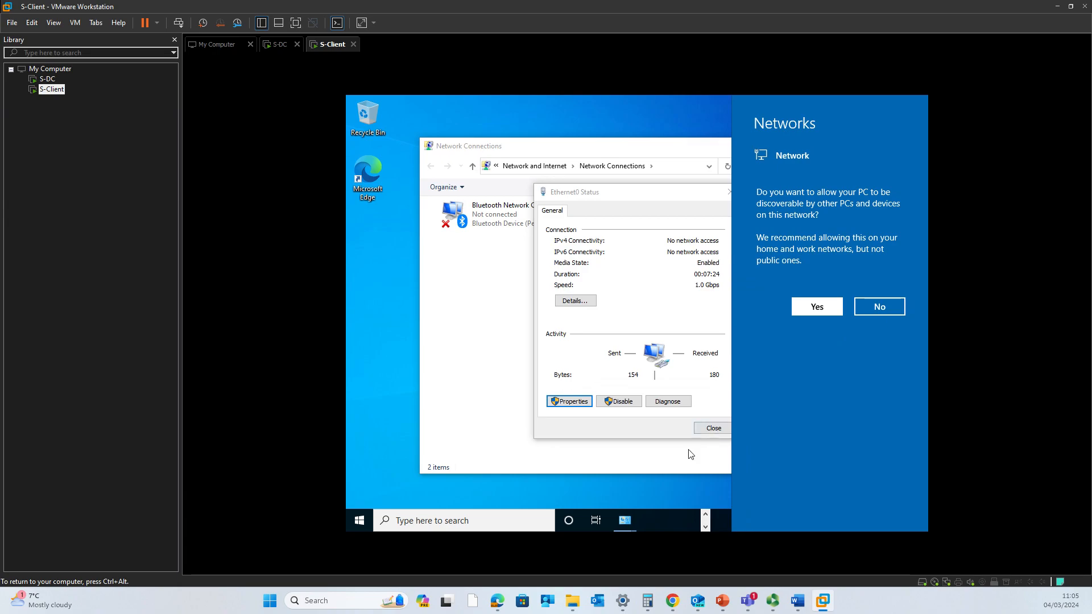
left_click(713, 427)
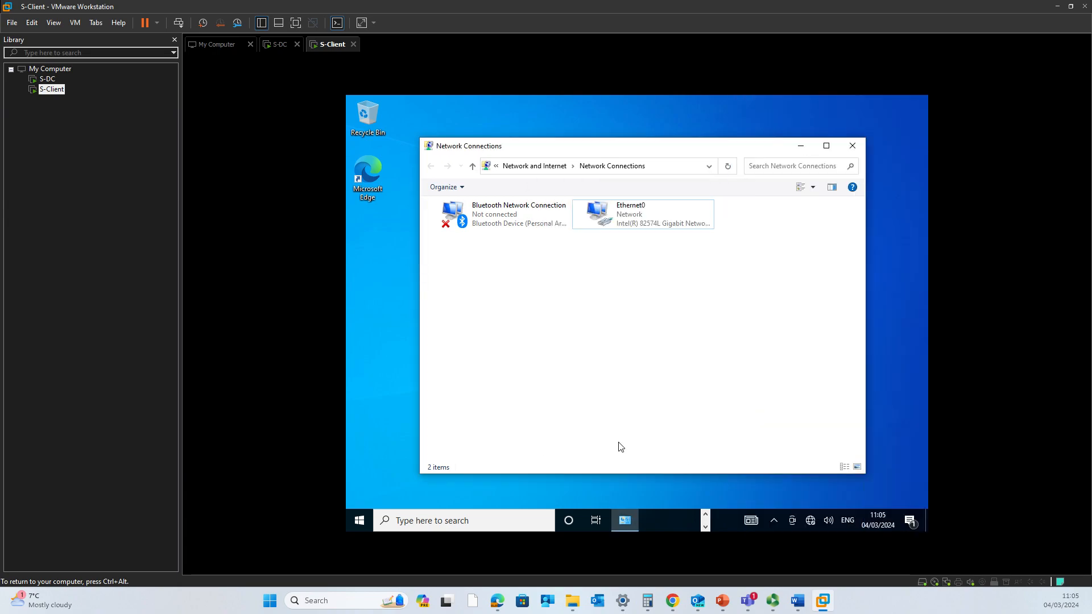
- In a command prompt, run ipconfig and ping 192.168.1.1
key("super+r")
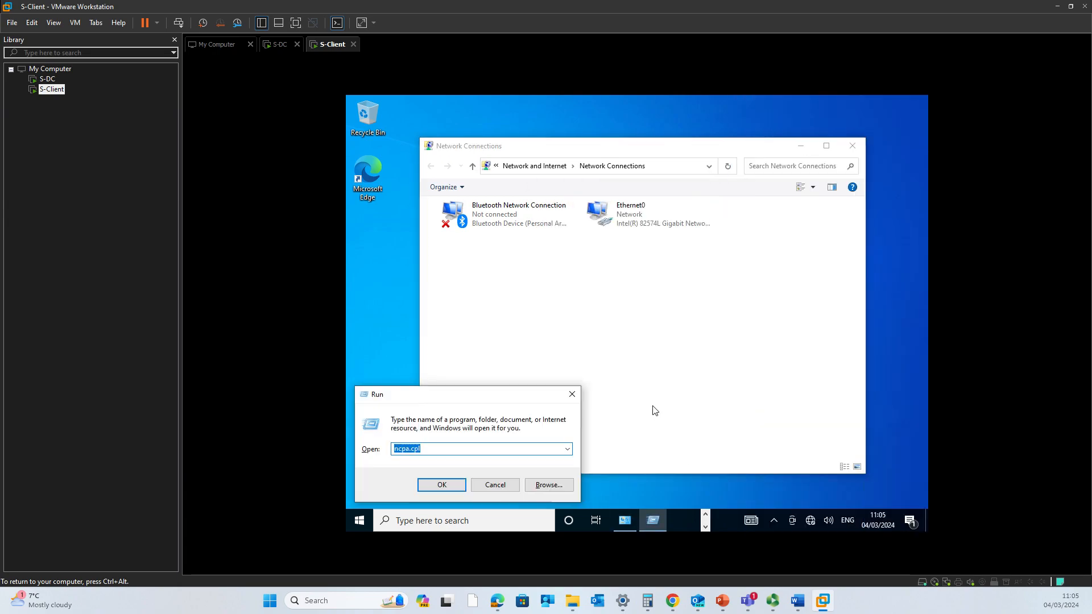
type("cmd")
key("Return")
type("ipconfig")
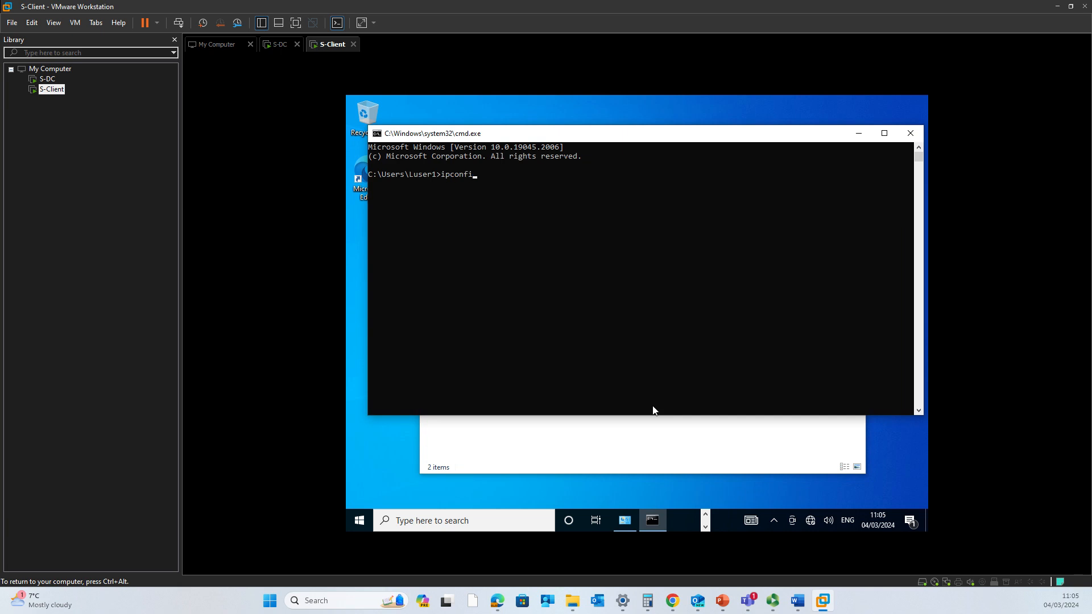
key("Return")
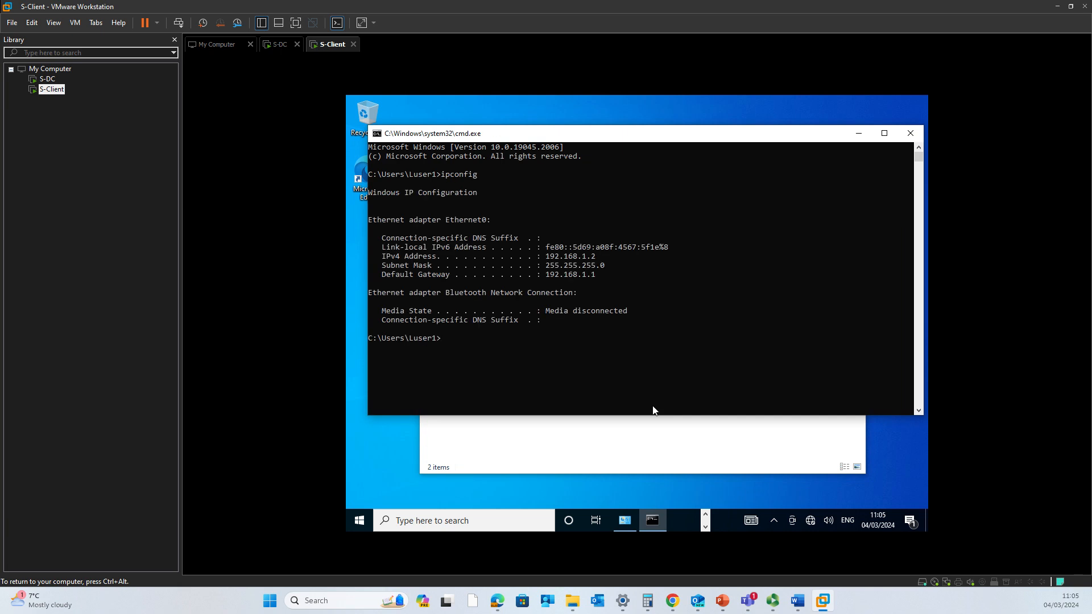
type("ping 192.168.1.1")
key("Return")
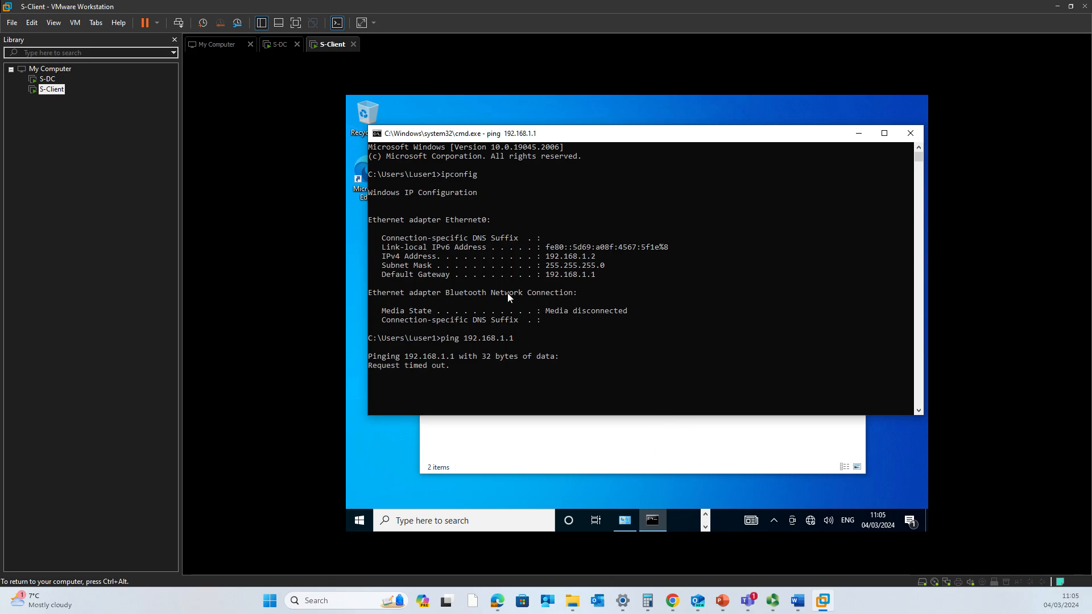
- Close the command prompt, restart S-Client, and switch to the S-DC machine
left_click(910, 133)
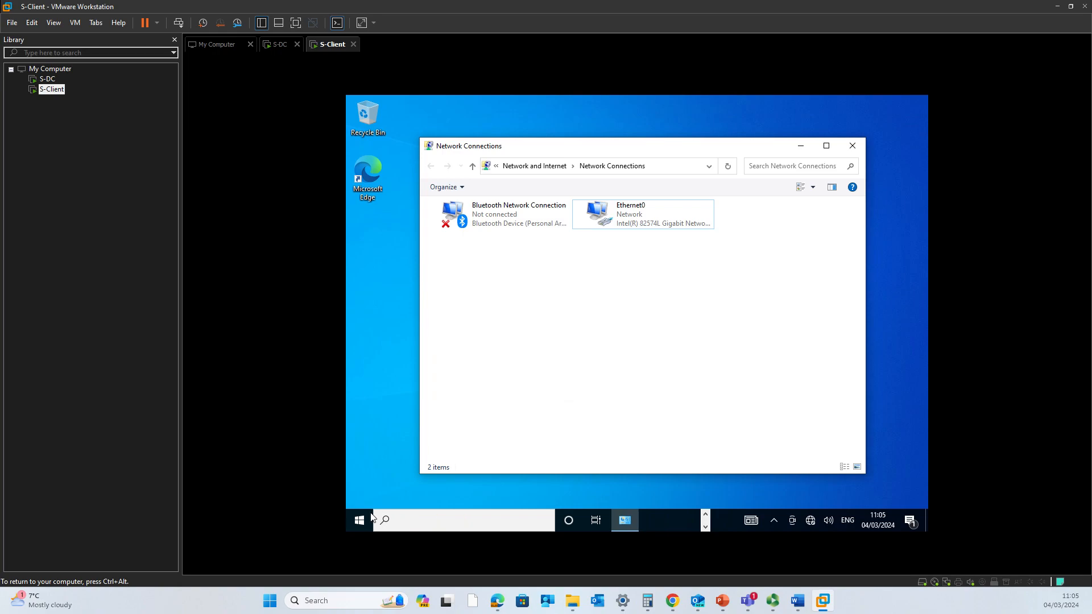
left_click(371, 514)
mouse_move(363, 499)
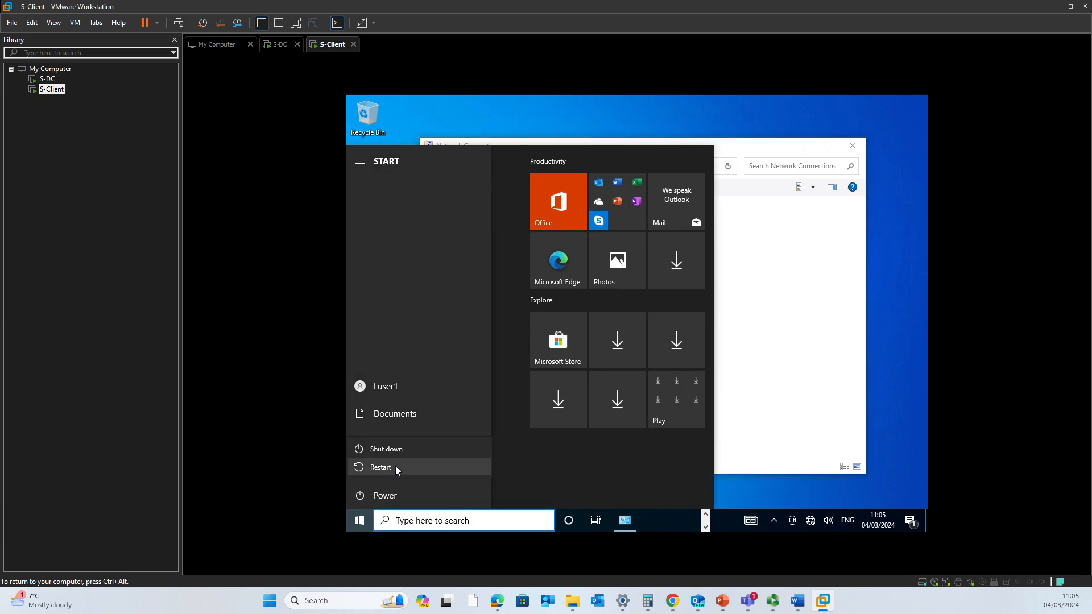
left_click(394, 466)
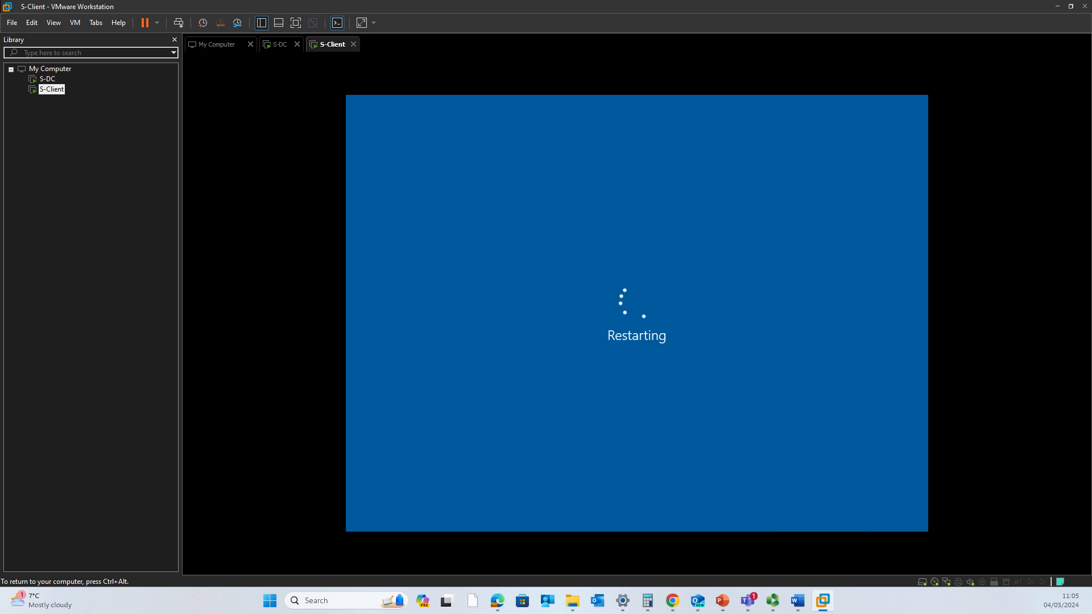
left_click(276, 51)
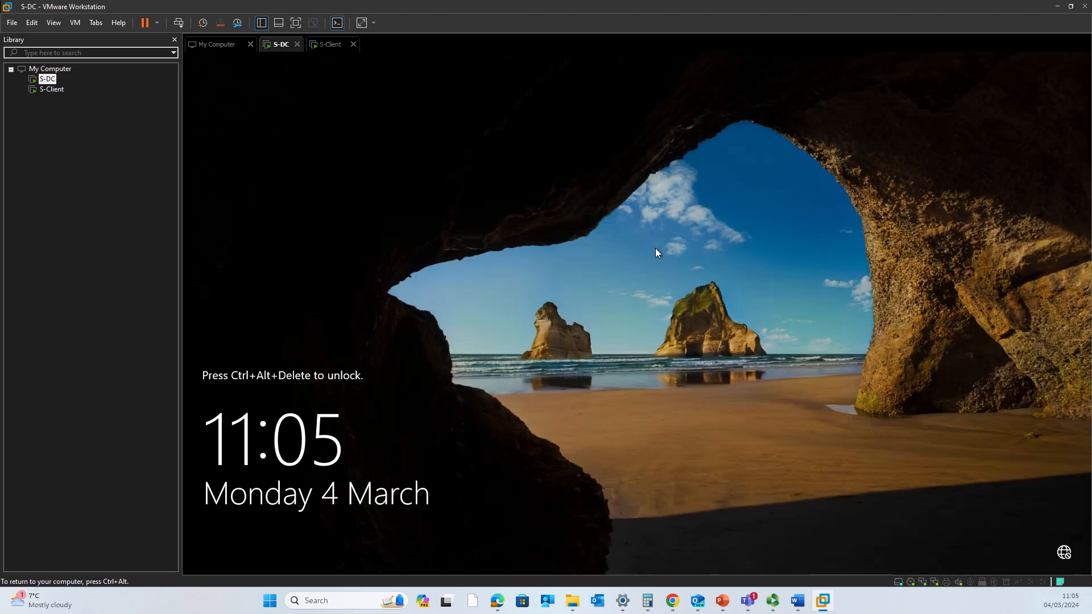
- Sign in to S-DC with the Administrator password and launch cmd
left_click(183, 26)
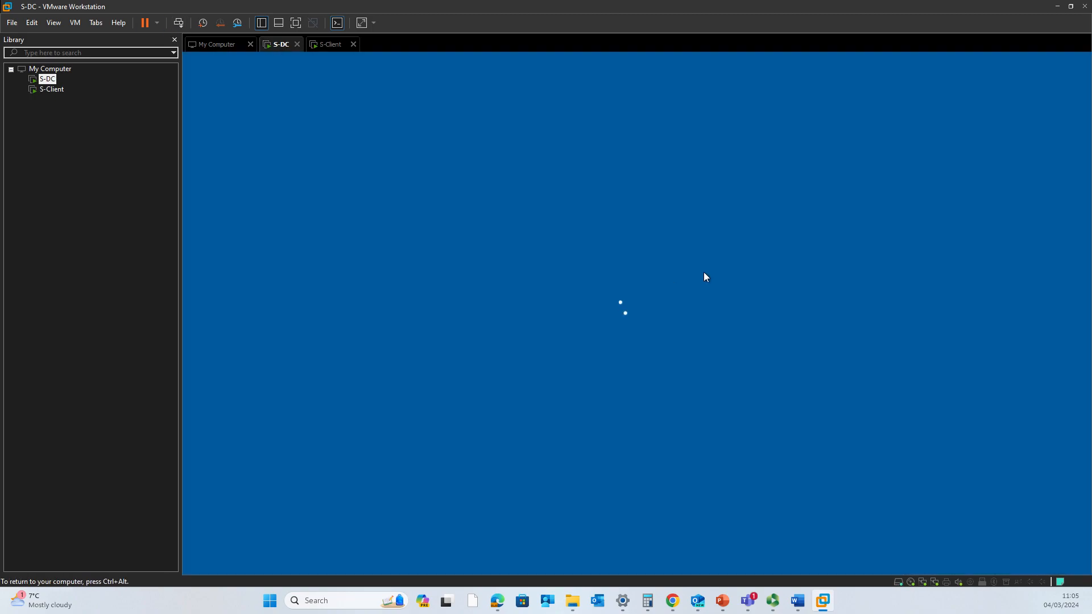
type("•••••••")
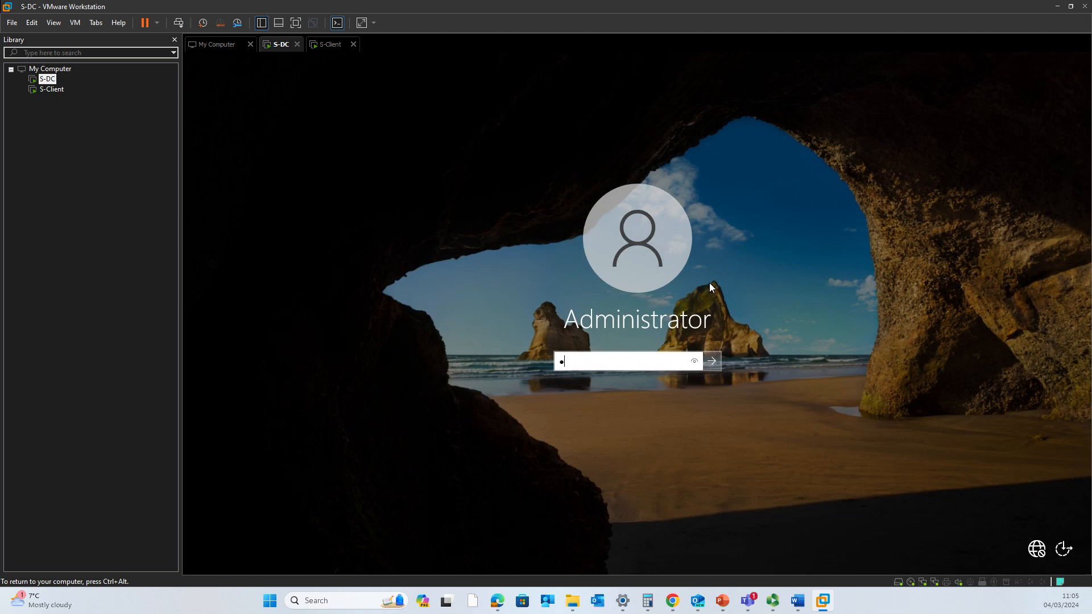
key("Caps_Lock")
type("•••••")
key("Return")
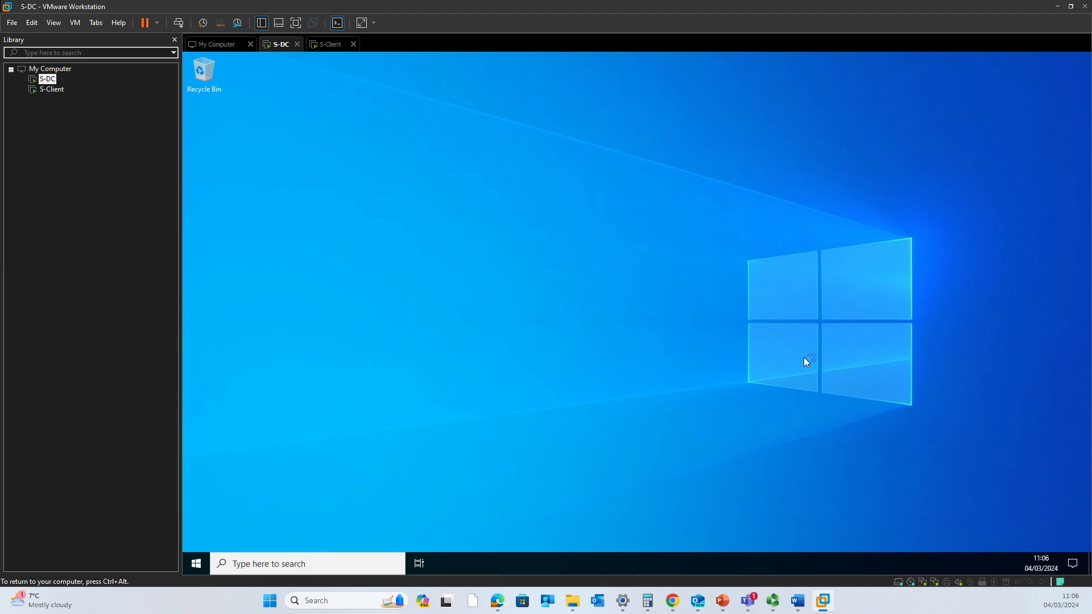
key("super+r")
key("Return")
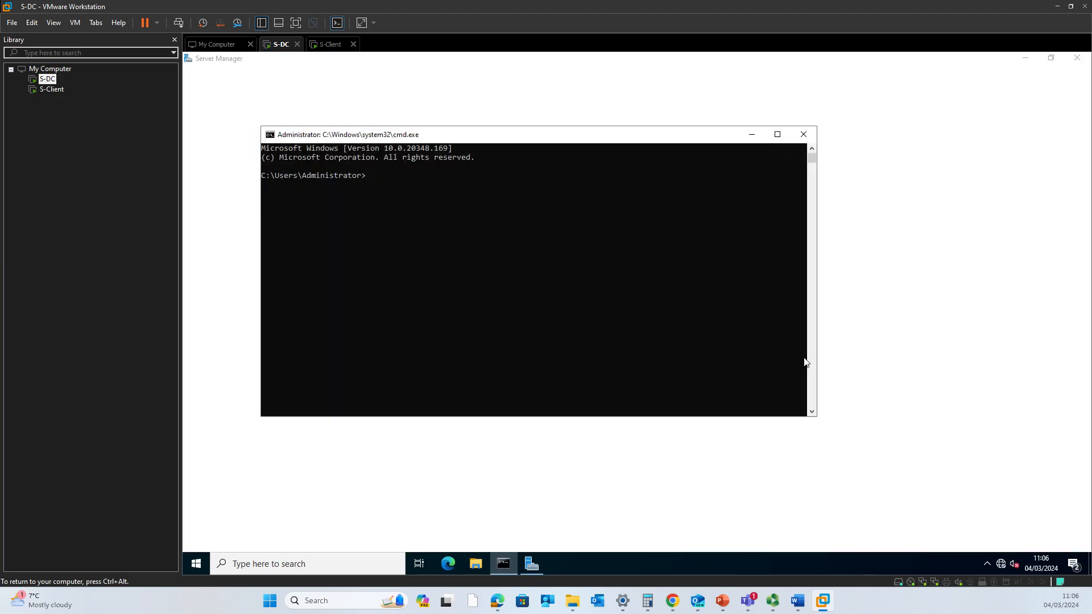
- Run ipconfig on S-DC and highlight the SW-Internal adapter (192.168.1.1)
type("ipcoinf")
key("BackSpace")
key("BackSpace")
key("BackSpace")
type("nfig")
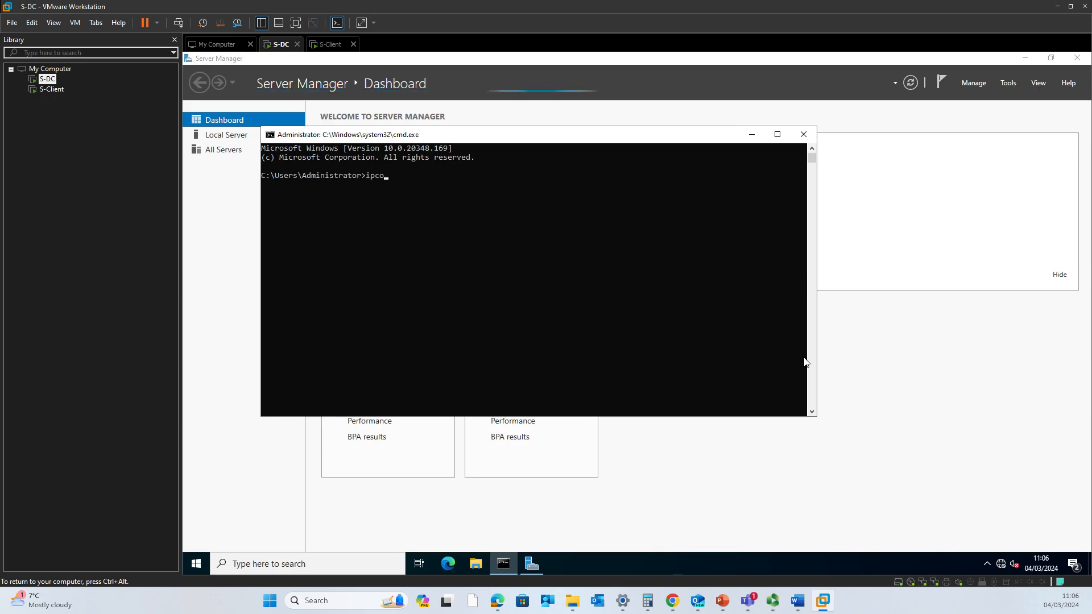
key("Return")
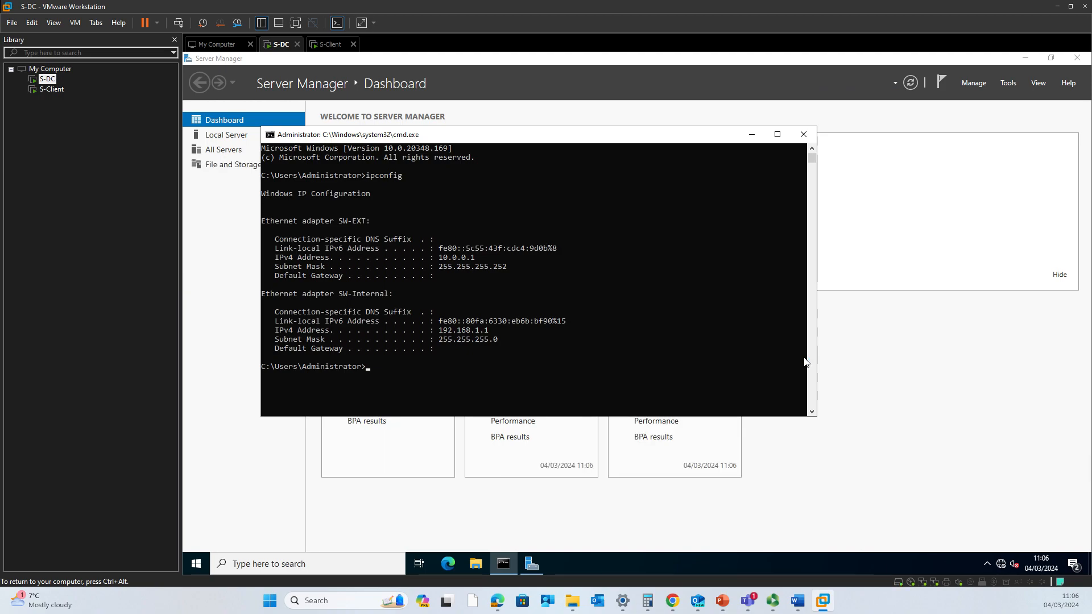
left_click_drag(409, 292, 371, 294)
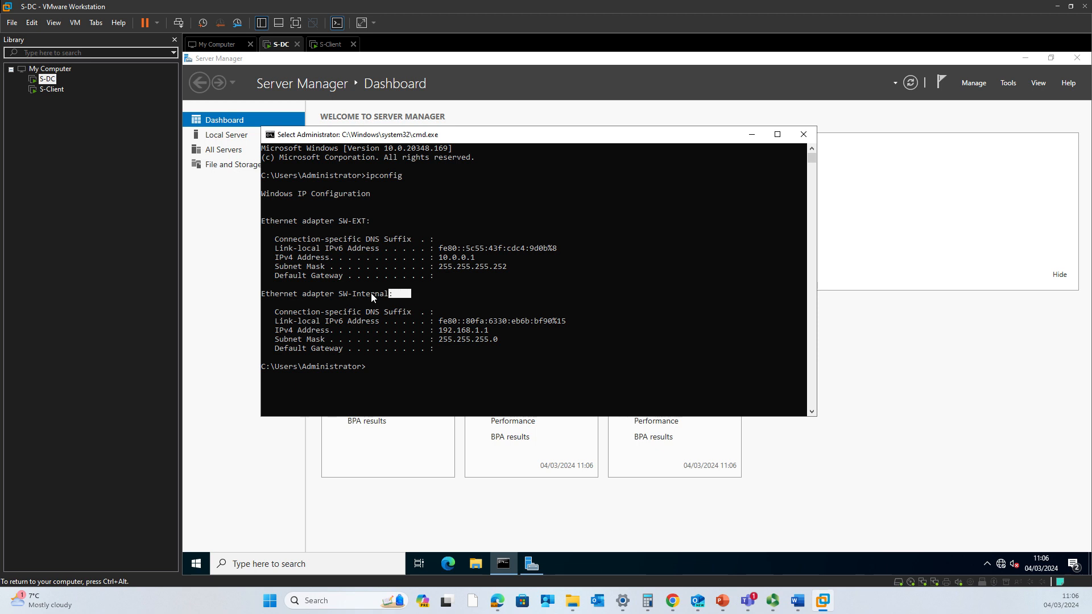
- Check S-Client briefly, then ping 192.168.1.2 from S-DC and mark the 'Request timed out' reply
left_click(329, 44)
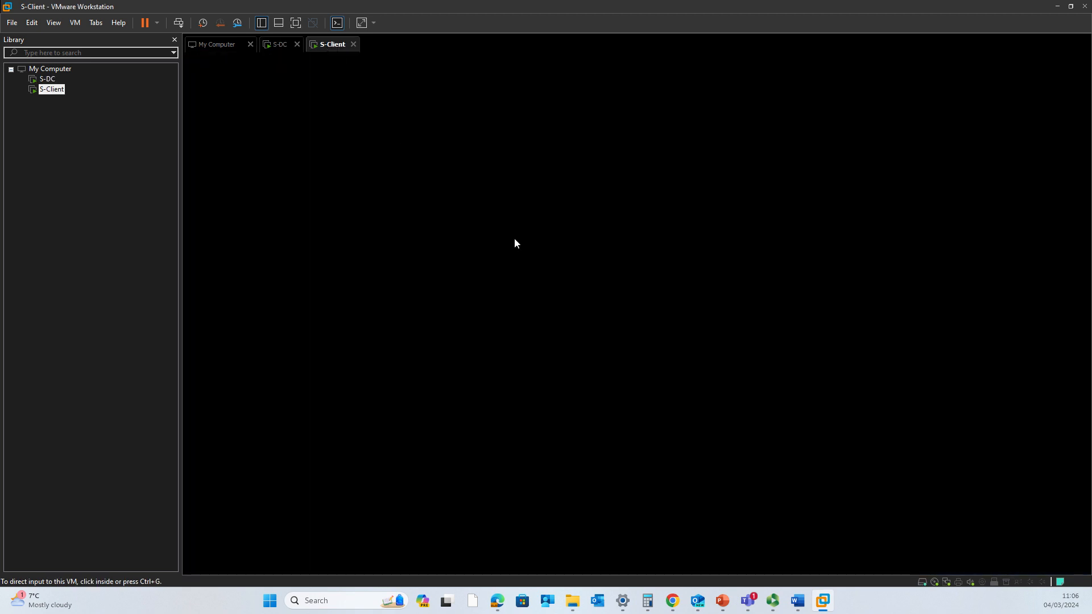
left_click(674, 245)
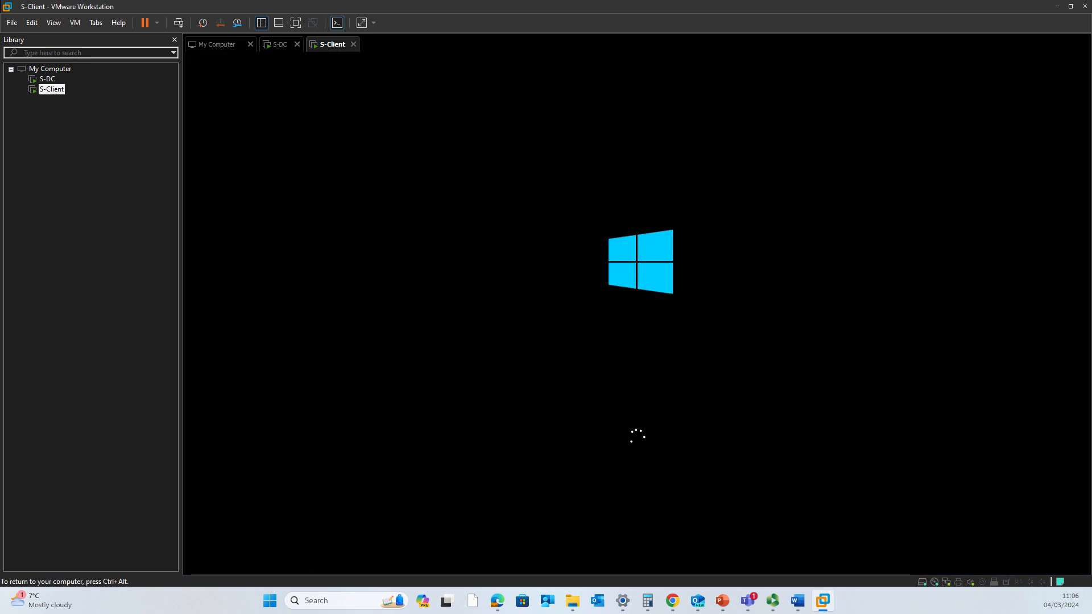
key("ctrl+alt")
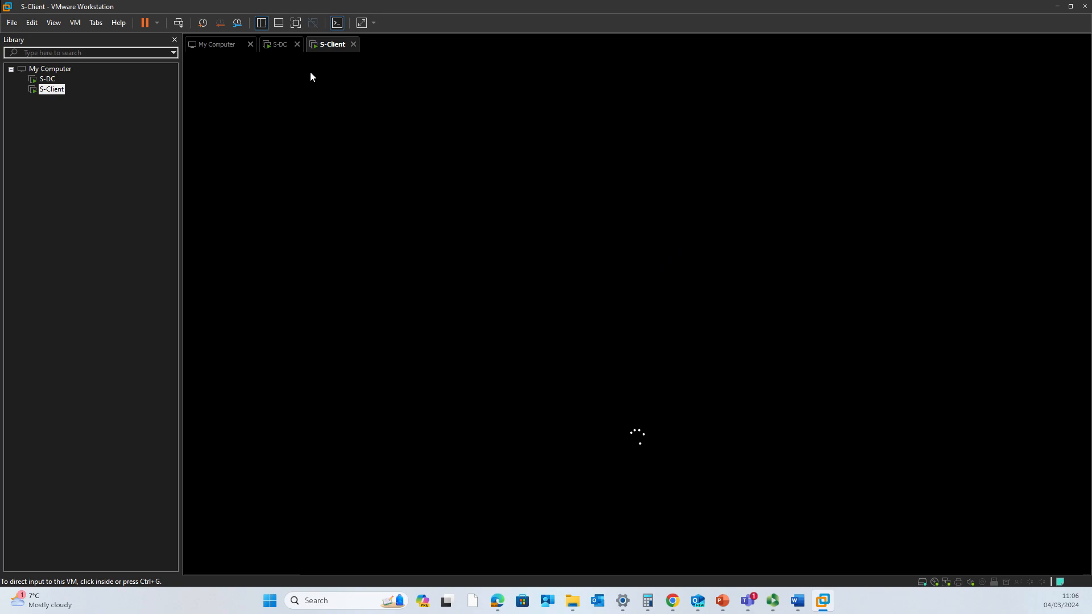
left_click(280, 44)
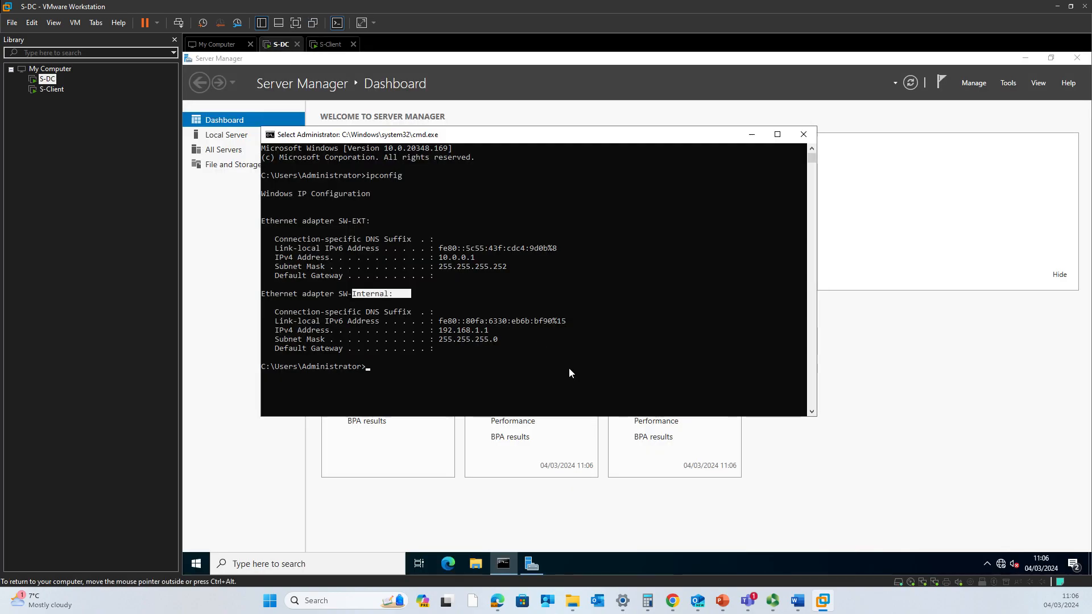
type("ping")
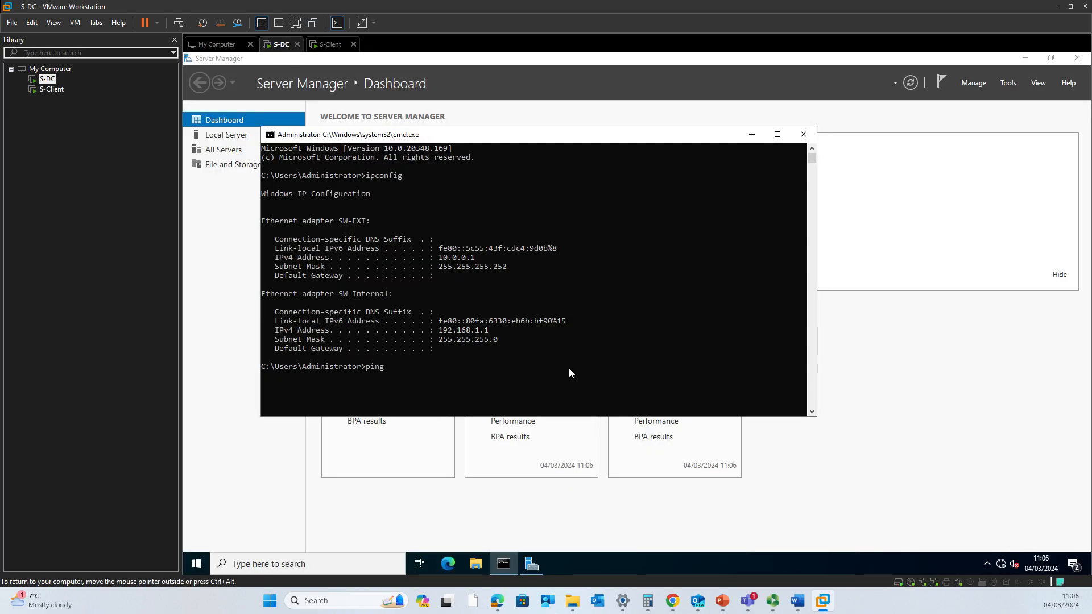
type(" 192.168.1.2")
key("Return")
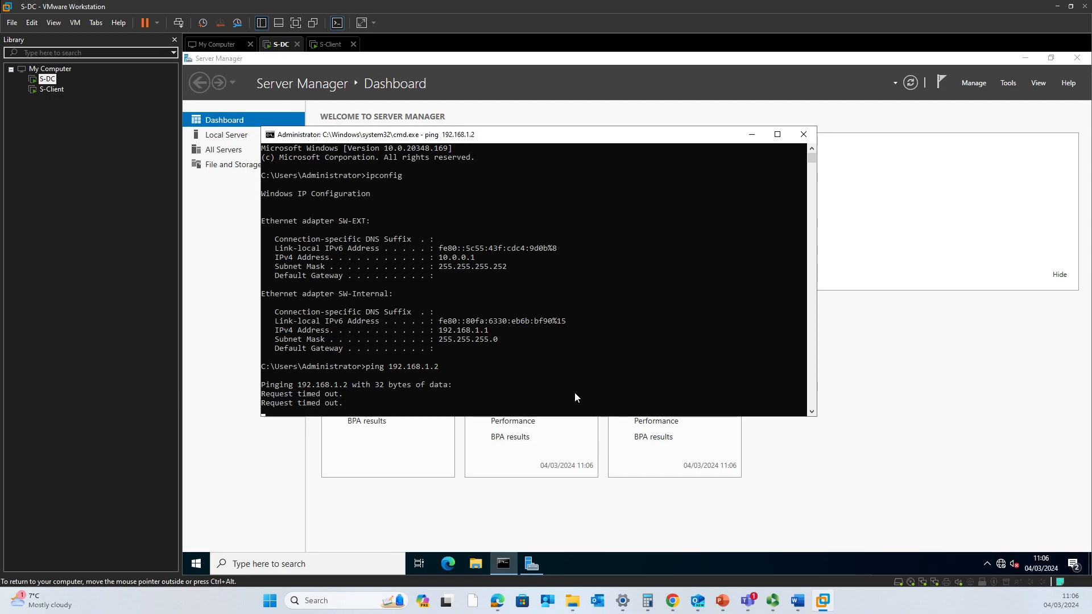
left_click_drag(349, 394, 260, 397)
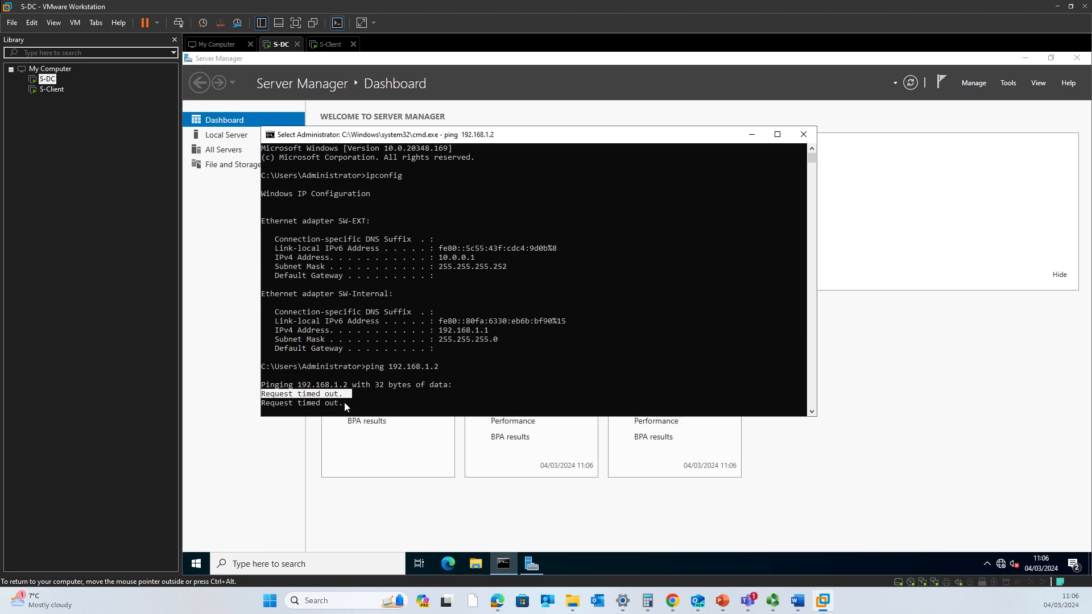
- Switch to S-Client, wake its lock screen and submit a first password, which is rejected
left_click(328, 44)
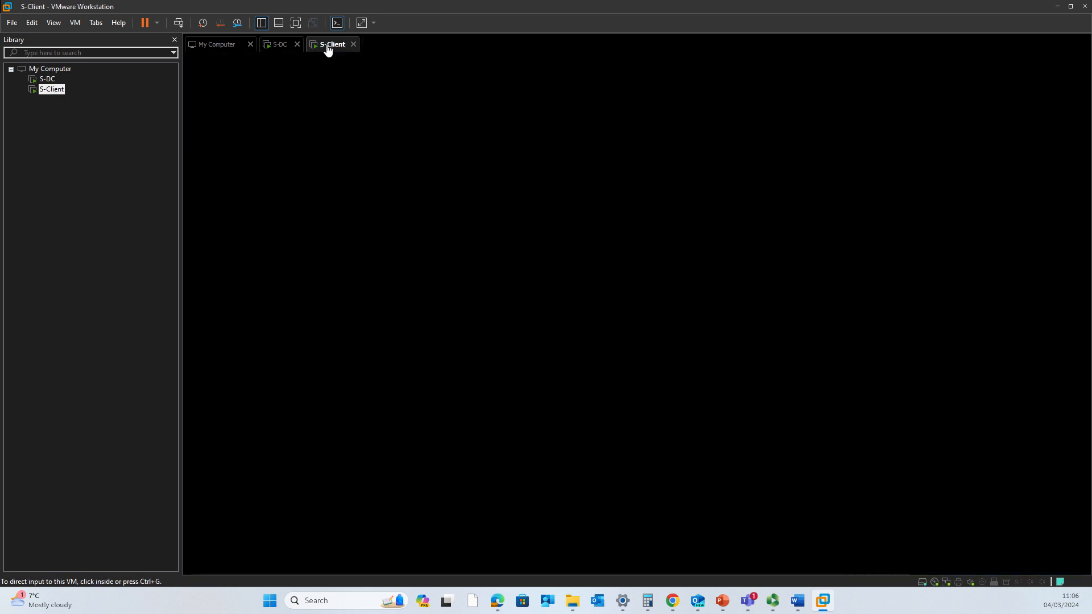
left_click(724, 301)
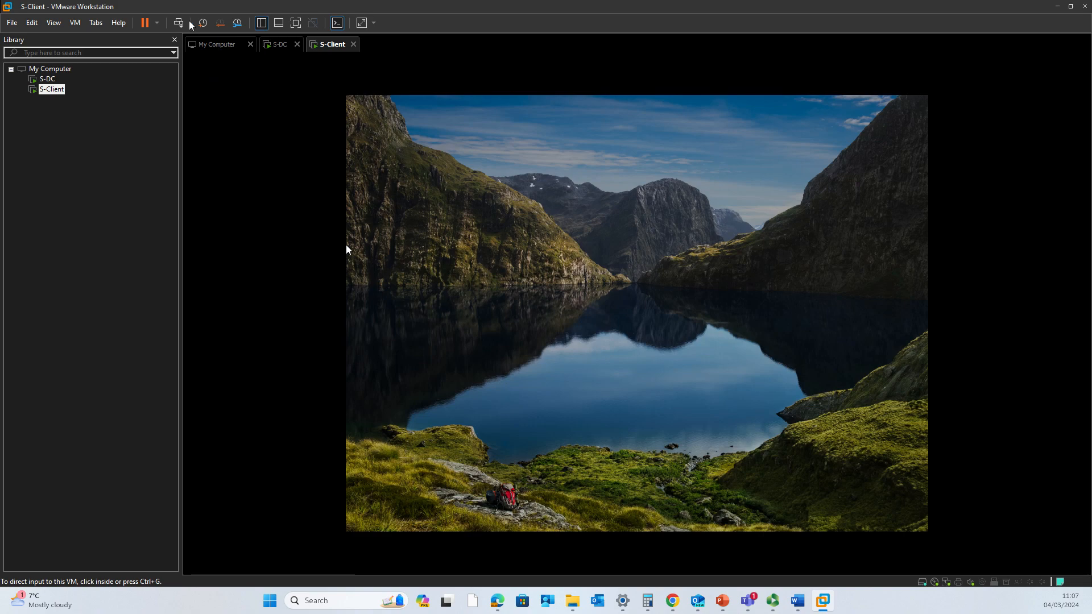
left_click(588, 309)
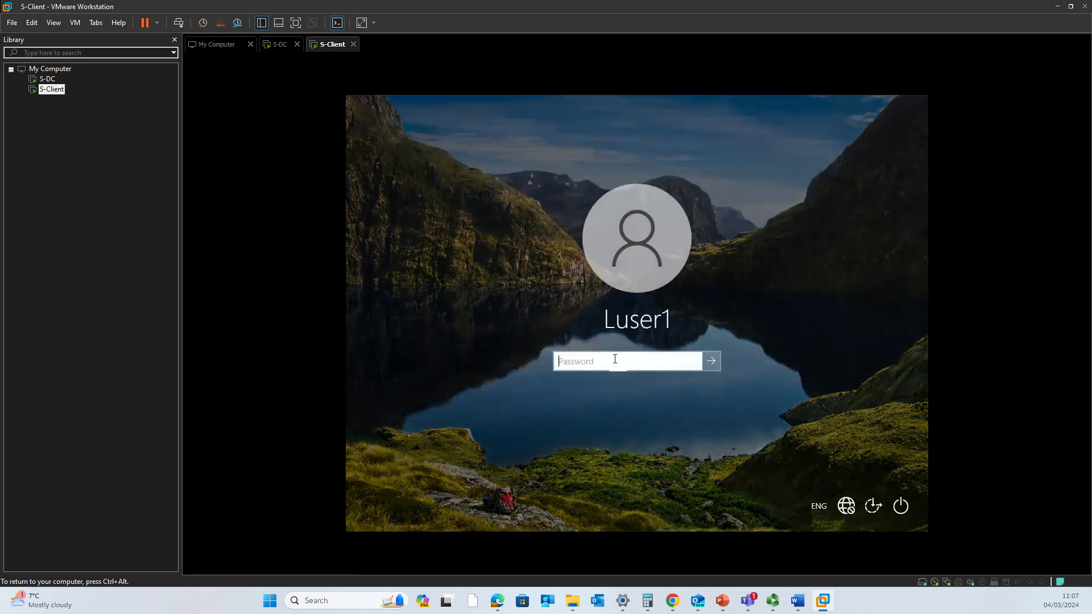
key("Caps_Lock")
type("•")
key("Caps_Lock")
type("••••••••••")
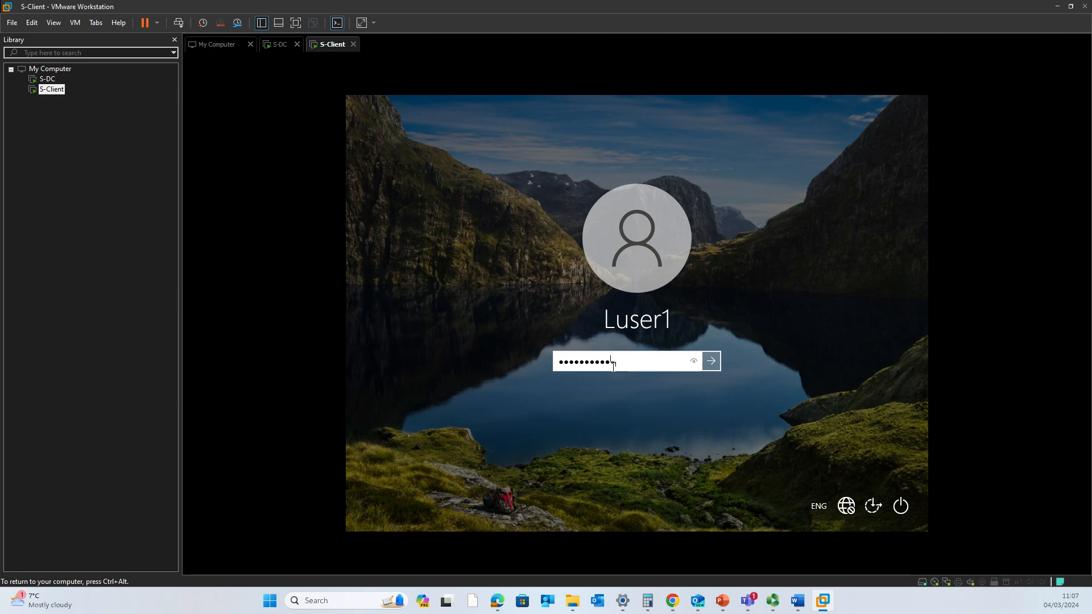
key("Return")
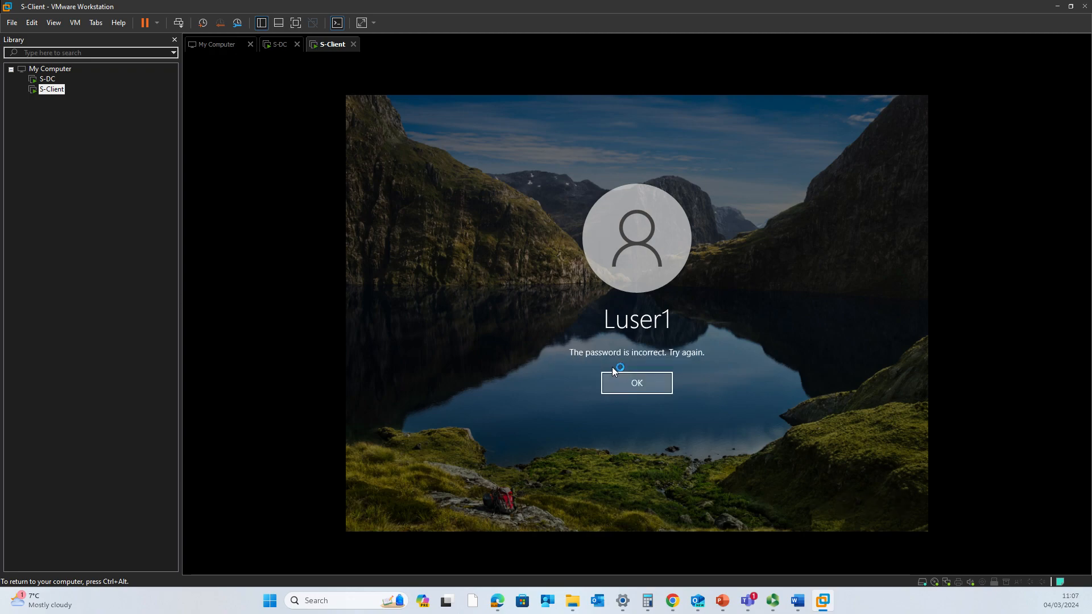
key("Return")
- Retype the account password; it is rejected again, so dismiss the error
key("Caps_Lock")
type("•")
key("Caps_Lock")
type("•••••")
key("Caps_Lock")
type("••")
key("Caps_Lock")
type("••••")
key("Return")
left_click(630, 384)
- Enter the correct account password to sign in to the S-Client desktop
key("Caps_Lock")
type("•")
key("Caps_Lock")
type("•••••••")
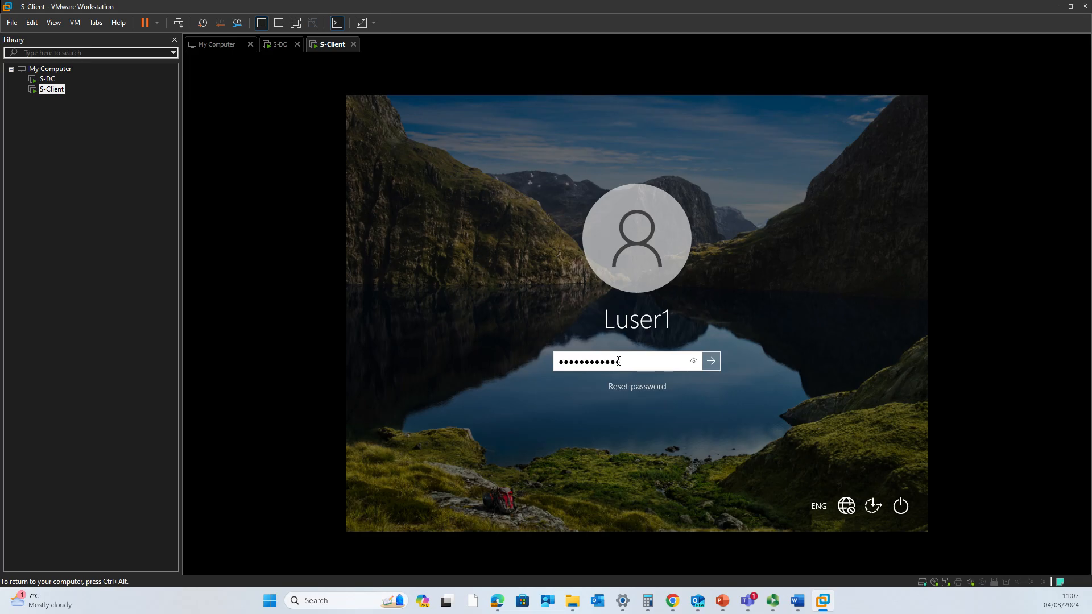
key("Return")
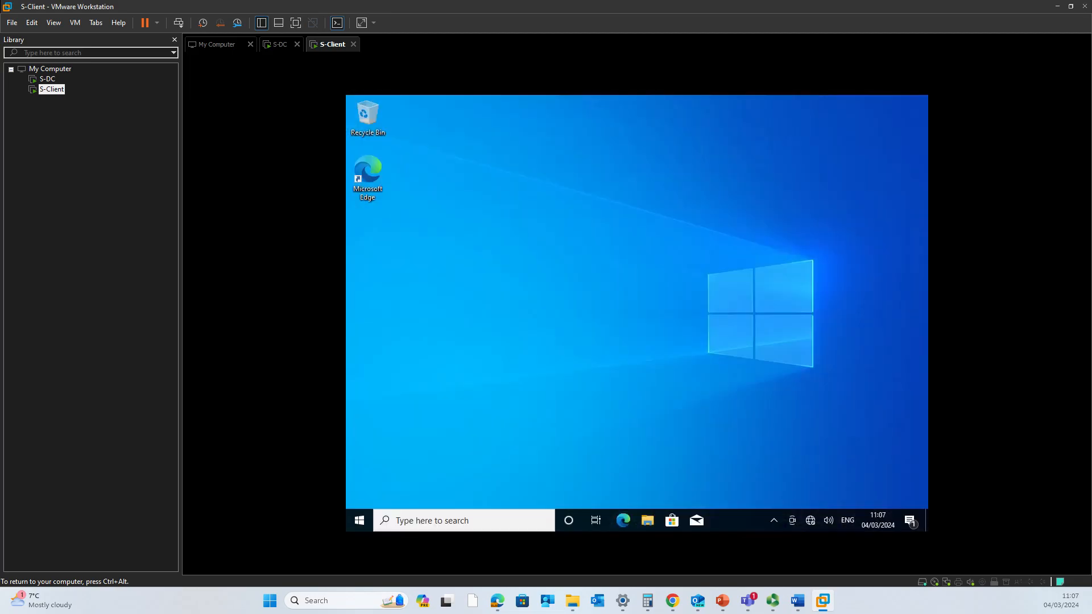
- Open a command prompt on S-Client and run ipconfig to confirm address 192.168.1.2
key("super+r")
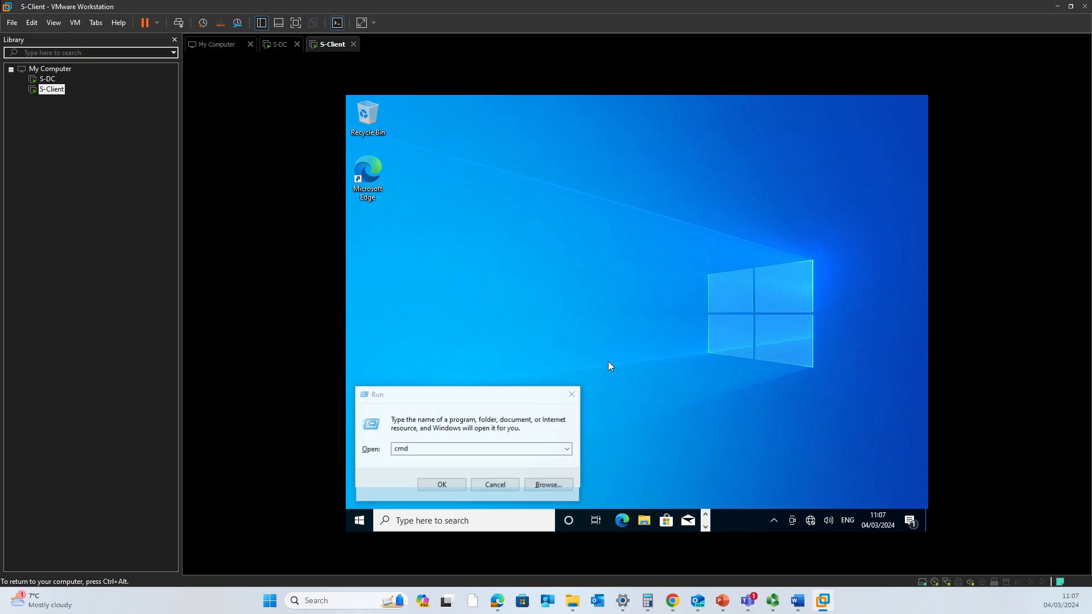
key("super+e")
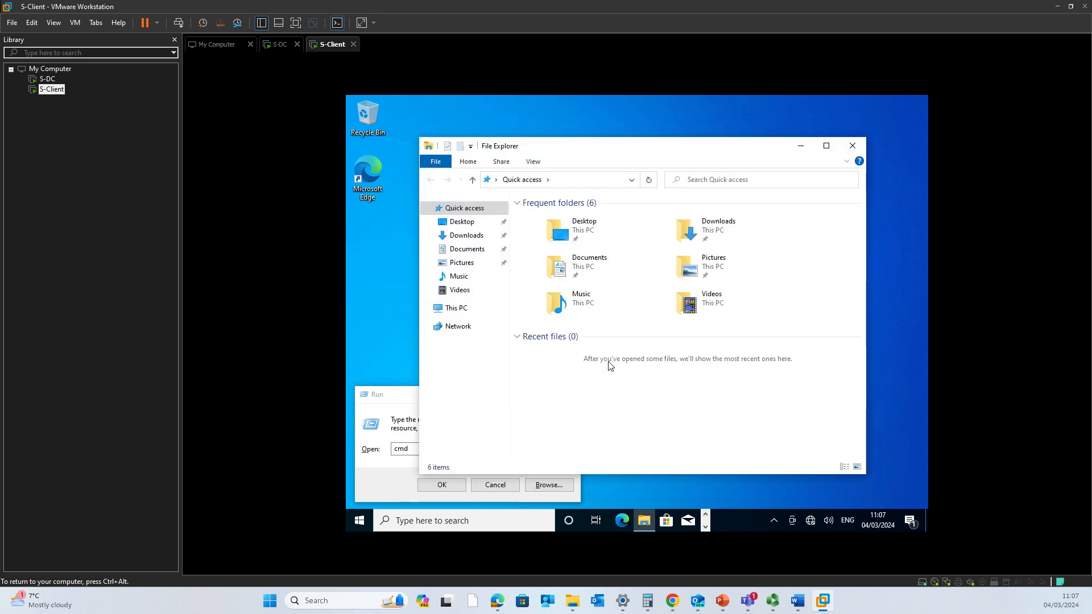
left_click(852, 146)
left_click(431, 486)
type("ipconfig")
key("Return")
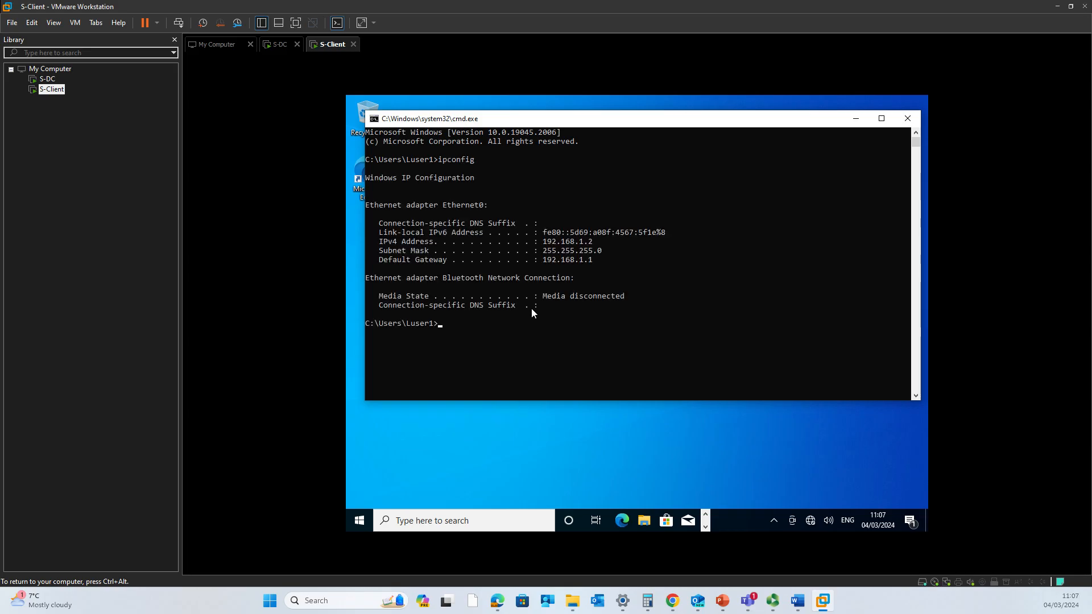
- Ping 192.168.1.1, stop it with Ctrl+C after timeouts, and recall the command
type("ping 192.168.1.1")
key("Return")
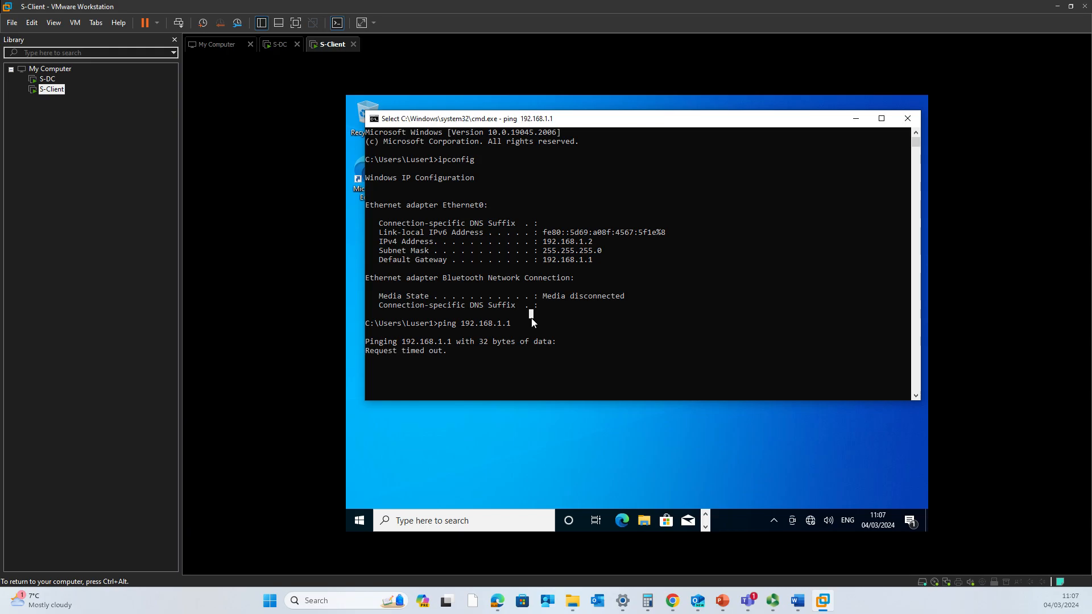
left_click(573, 460)
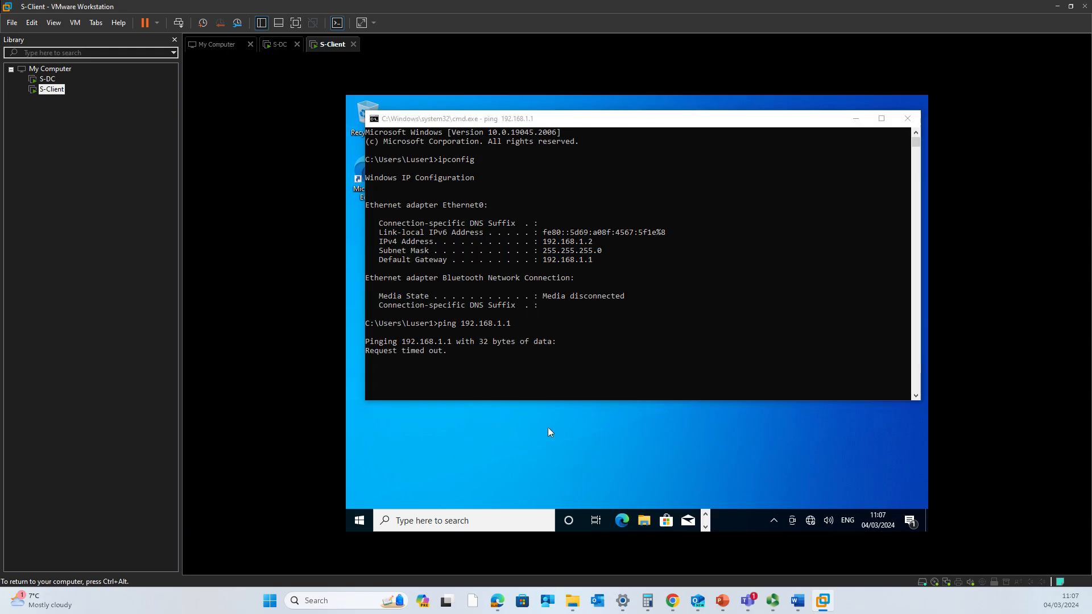
left_click(520, 366)
key("ctrl+c")
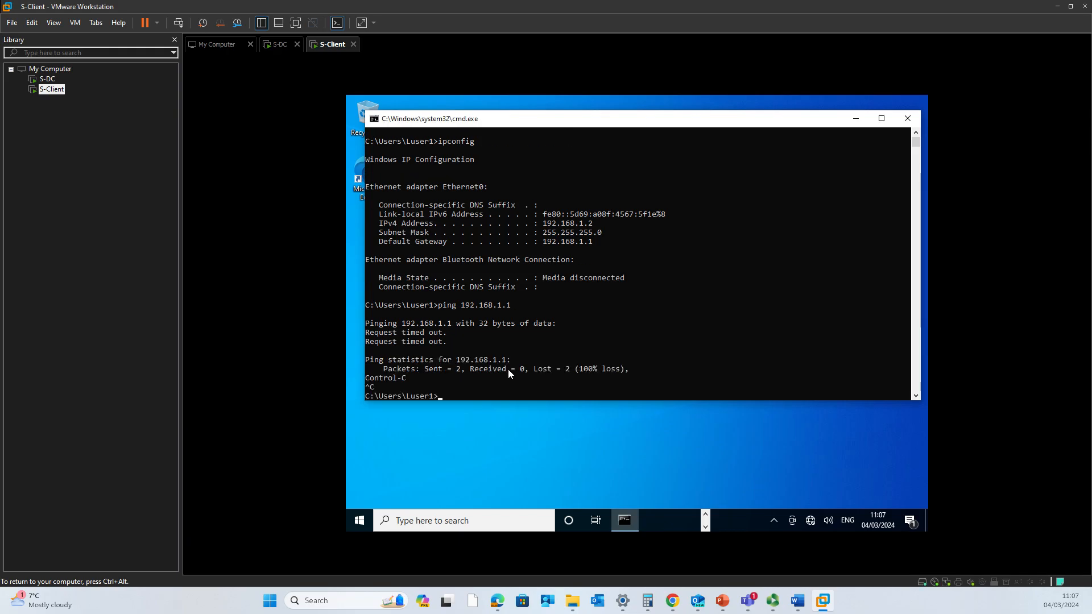
key("Up")
- Ping 192.168.1.3 and highlight the destination host unreachable replies
key("Return")
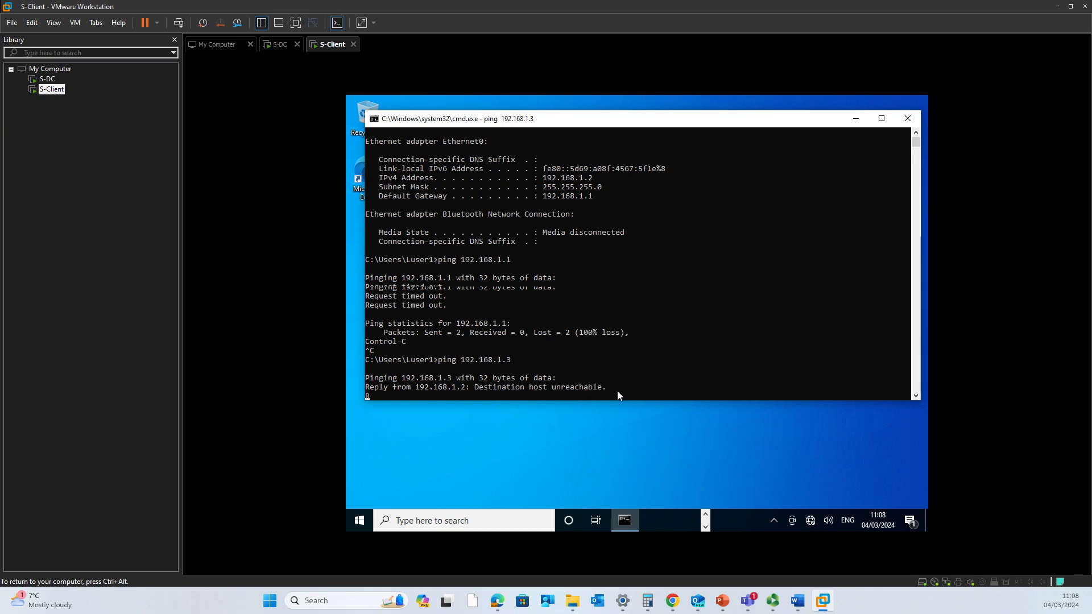
left_click_drag(618, 388, 482, 379)
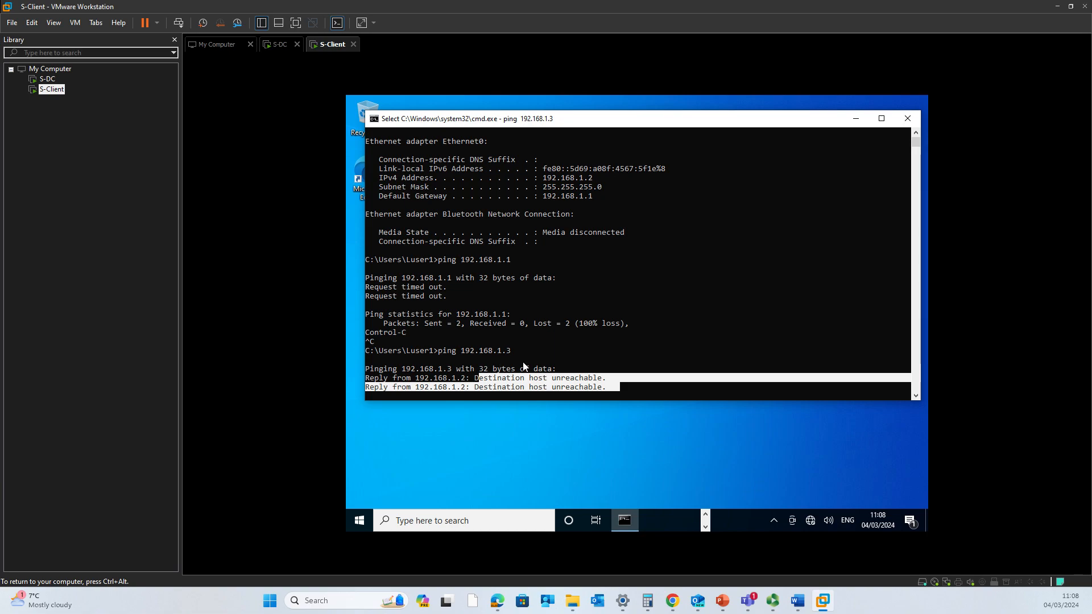
left_click(646, 390)
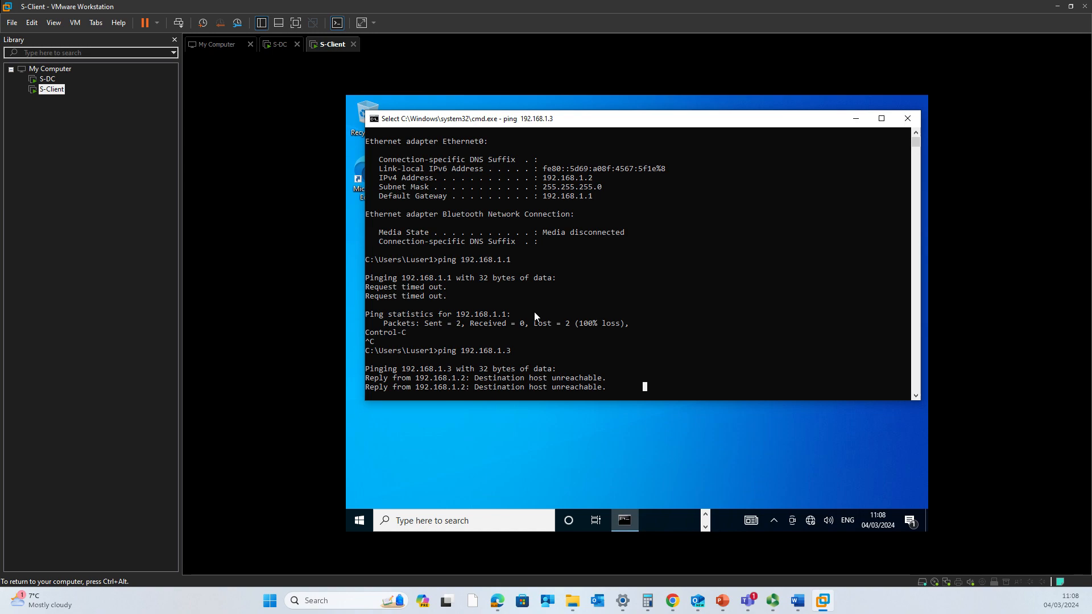
- Stop the 192.168.1.3 ping with Ctrl+C and close the command prompt window
left_click(544, 348)
right_click(544, 348)
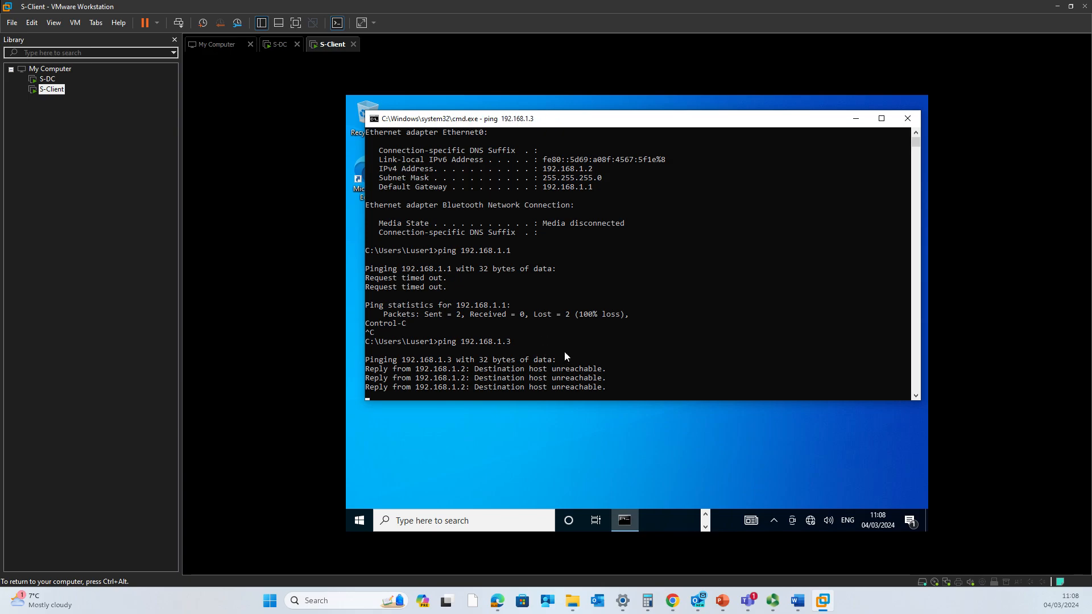
key("ctrl+c")
key("Return")
key("Return")
key("Return")
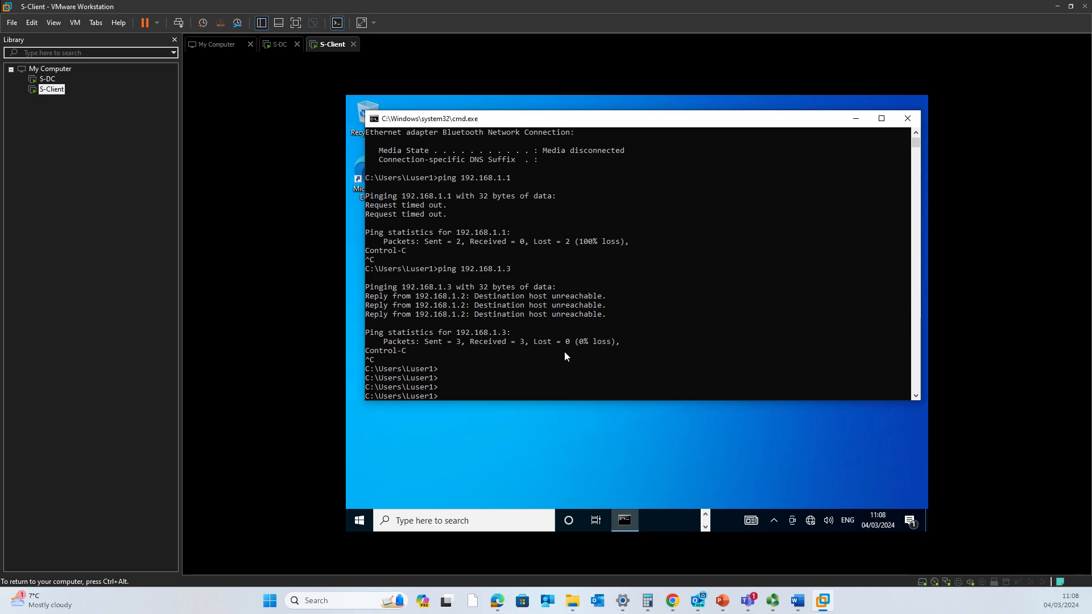
left_click(906, 118)
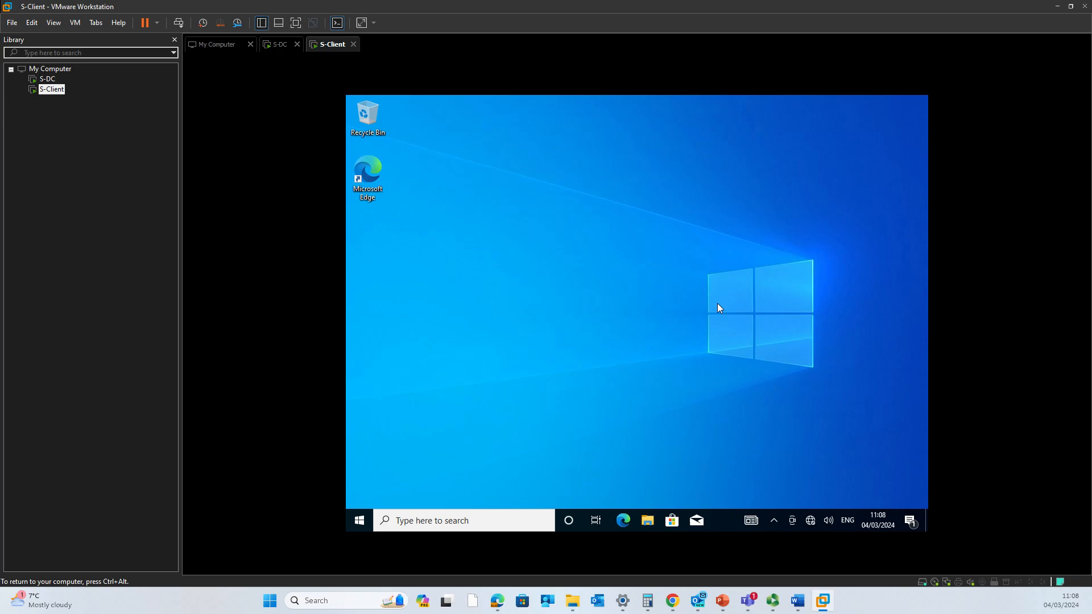